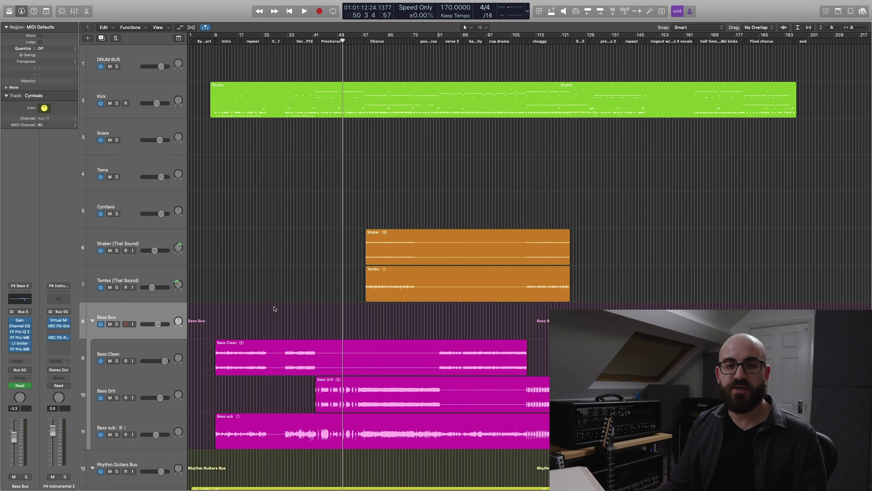
Step: Inspect the Bass Clean, Bass Grit and Bass sub tracks one after another
left_click(140, 349)
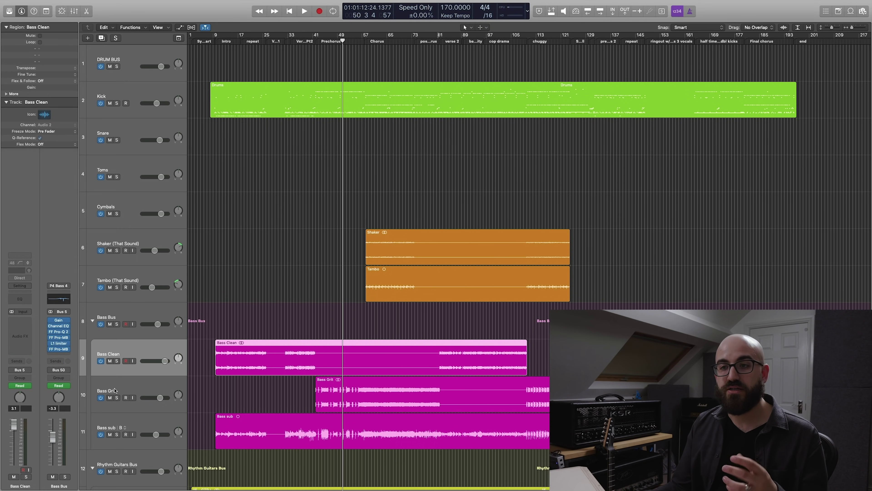
key("Down")
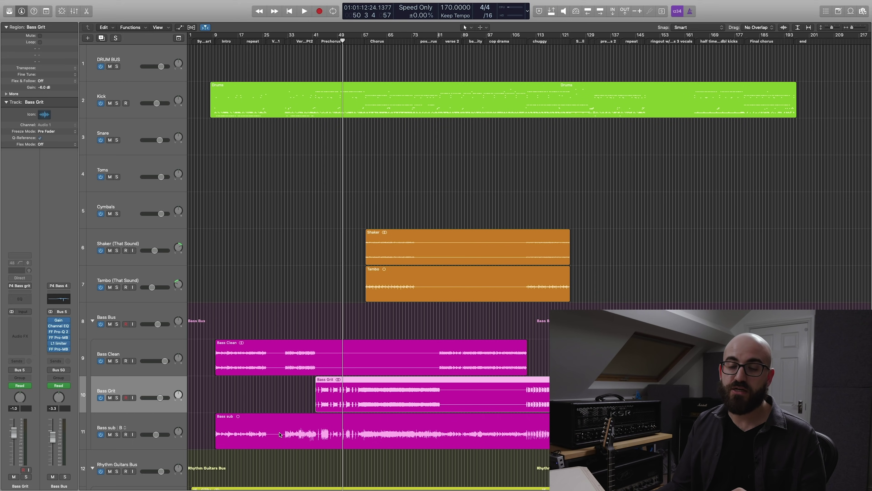
left_click(155, 424)
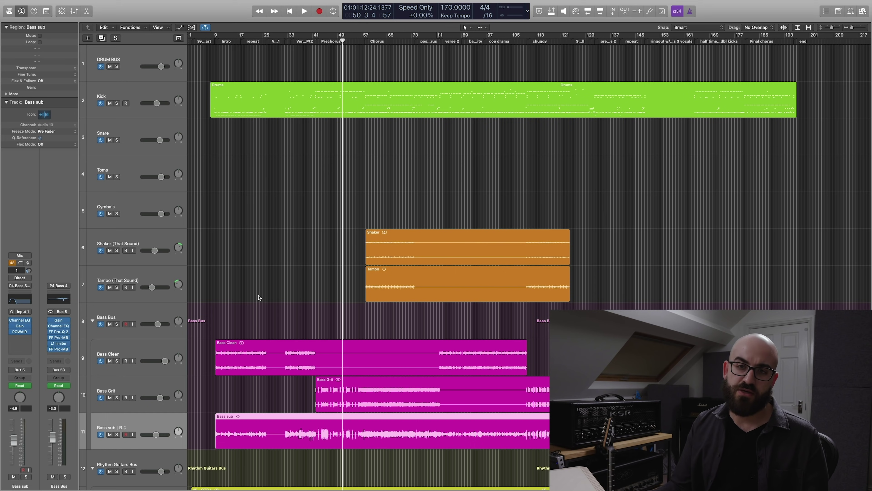
Step: Solo the Bass Bus, audition it from the Intro section, and stop playback in the verse
left_click(139, 310)
key("s")
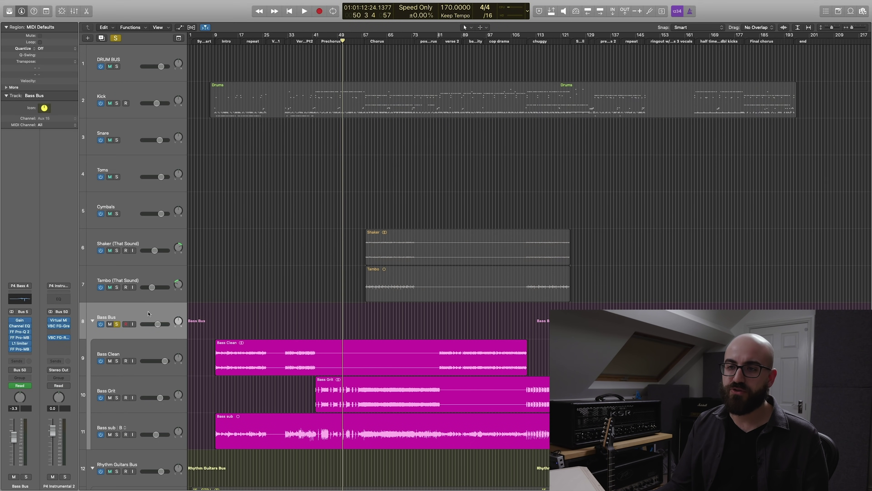
left_click(228, 41)
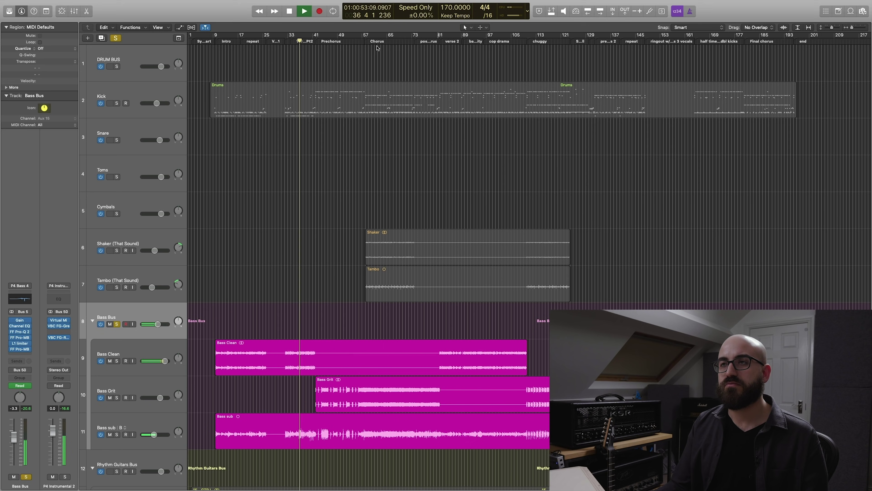
key("space")
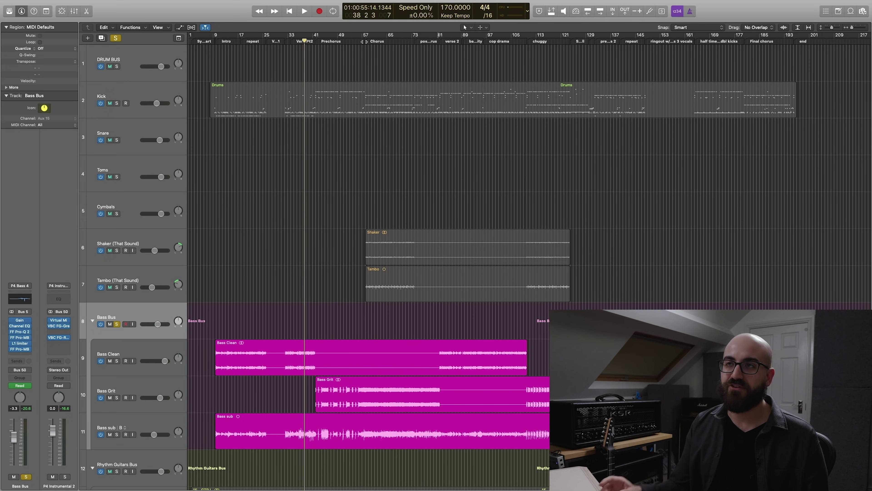
Step: Play the soloed bass from the start of the Chorus and isolate the Bass Grit and Bass sub tracks
left_click(365, 41)
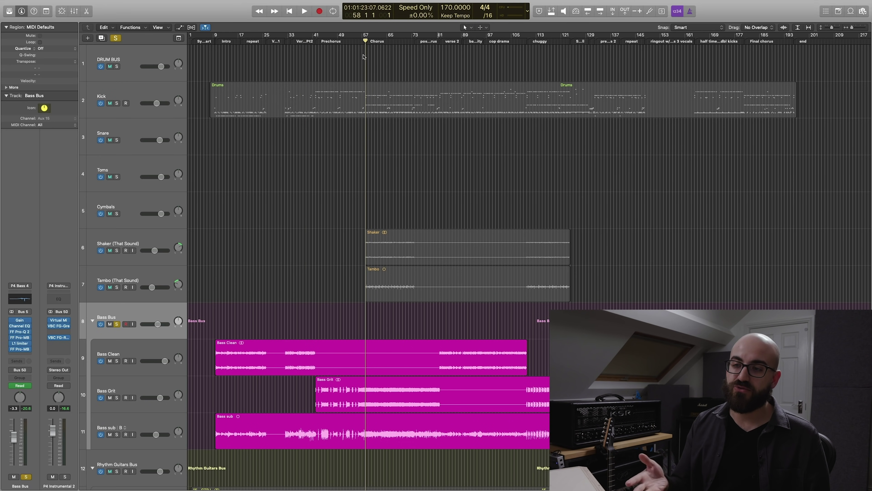
key("space")
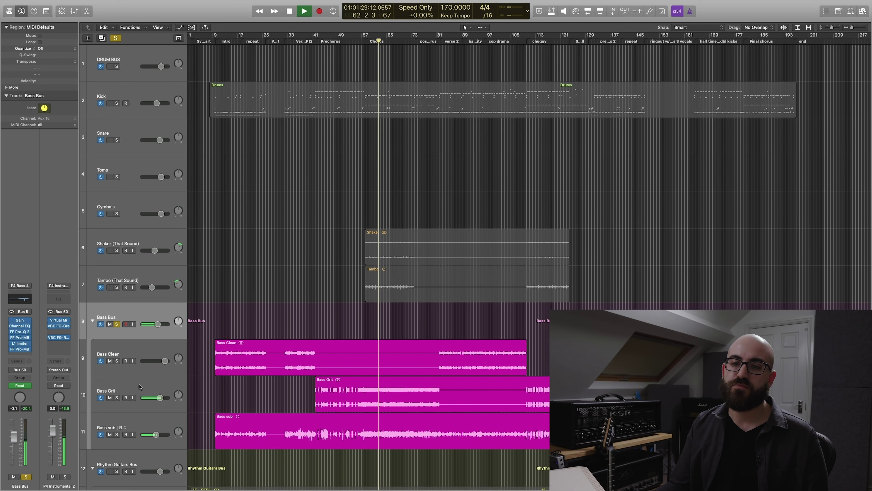
left_click(117, 398)
left_click(117, 435)
left_click(117, 397)
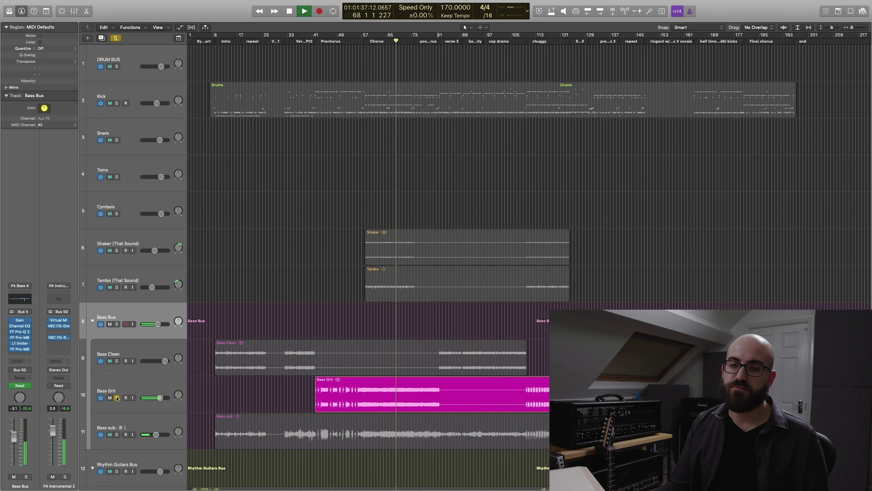
Step: Clear the Bass Grit solo to hear the full mix, solo the Bass Bus again, and stop playback
left_click(117, 398)
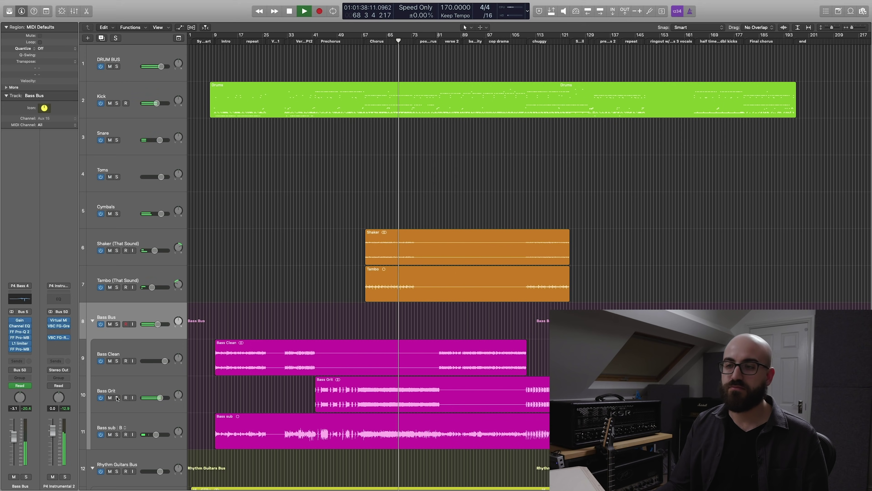
left_click(117, 324)
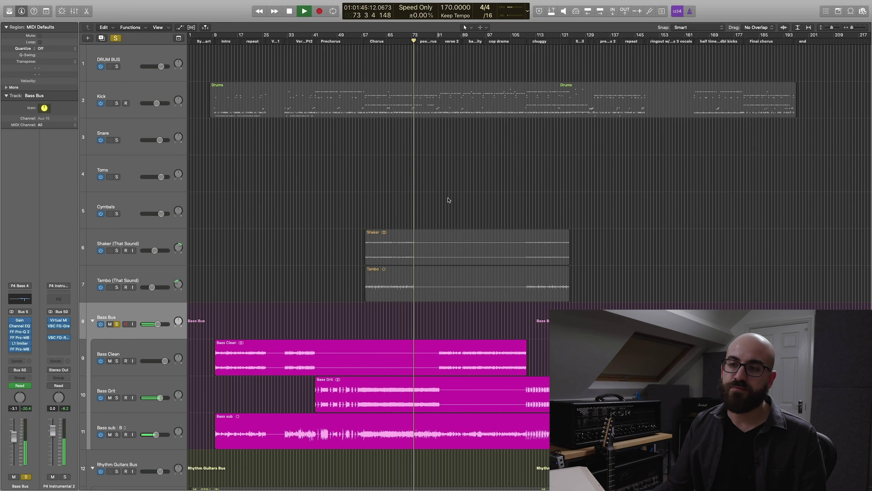
key("space")
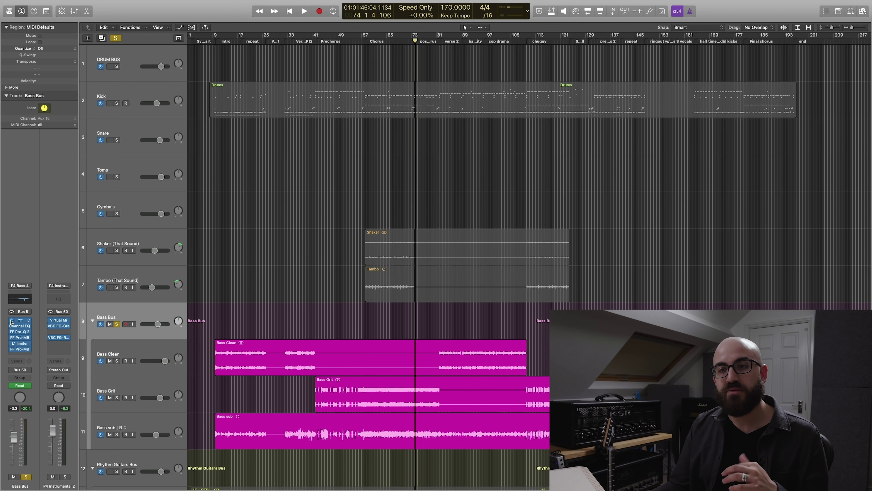
Step: Look over the Bass Clean and Bass sub tracks and solo only Bass sub
left_click(131, 416)
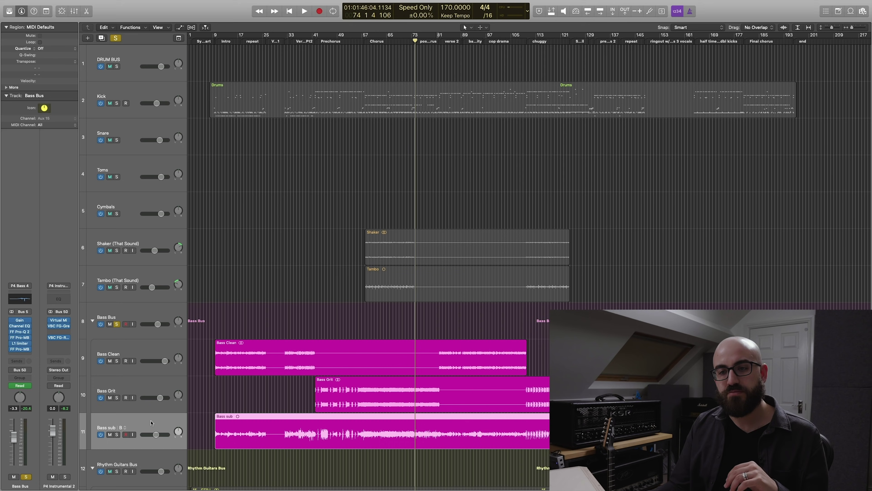
left_click(148, 355)
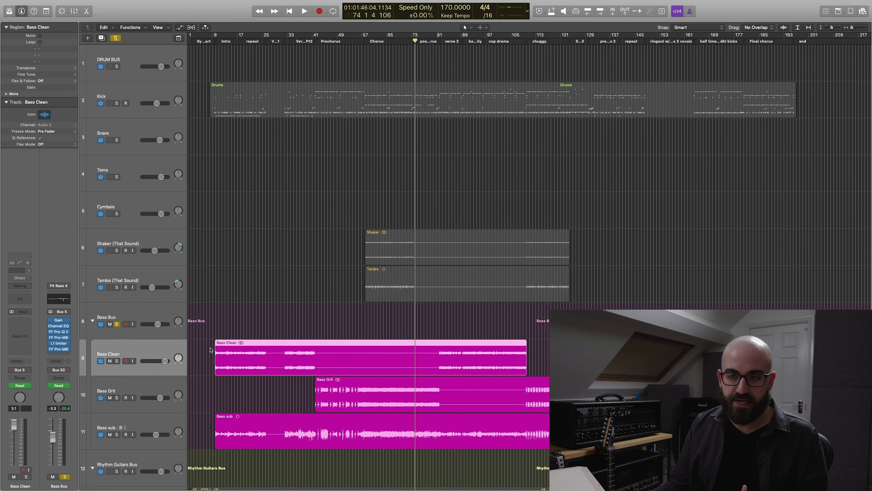
left_click(149, 421)
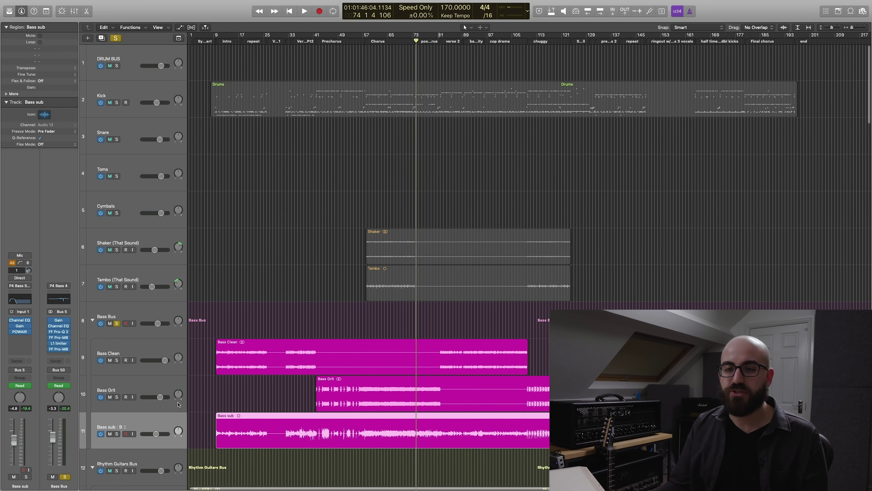
left_click(117, 434)
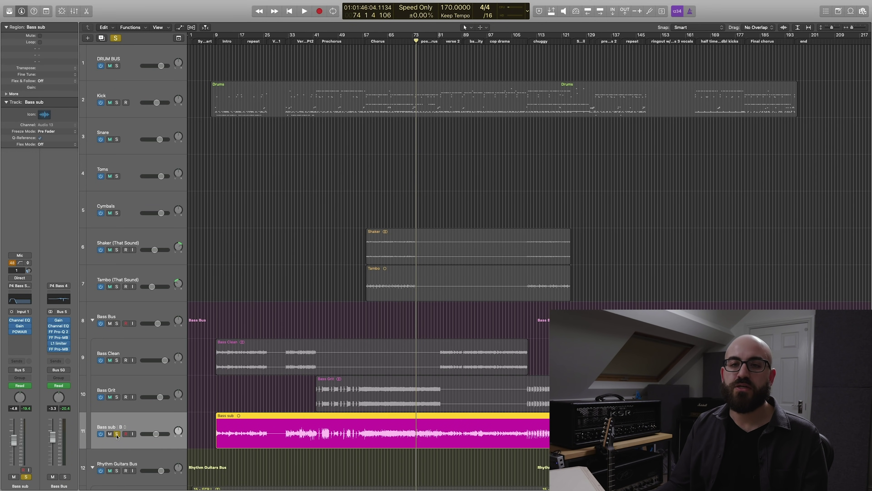
Step: Open the Bass sub Channel EQ, bypass the track's plug-ins, and audition the track with its 120 Hz high-cut filter
left_click(19, 321)
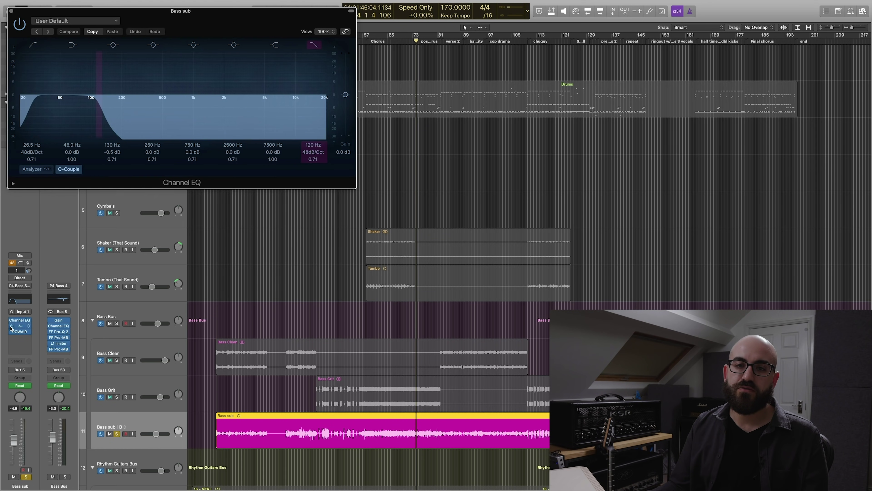
left_click(11, 321)
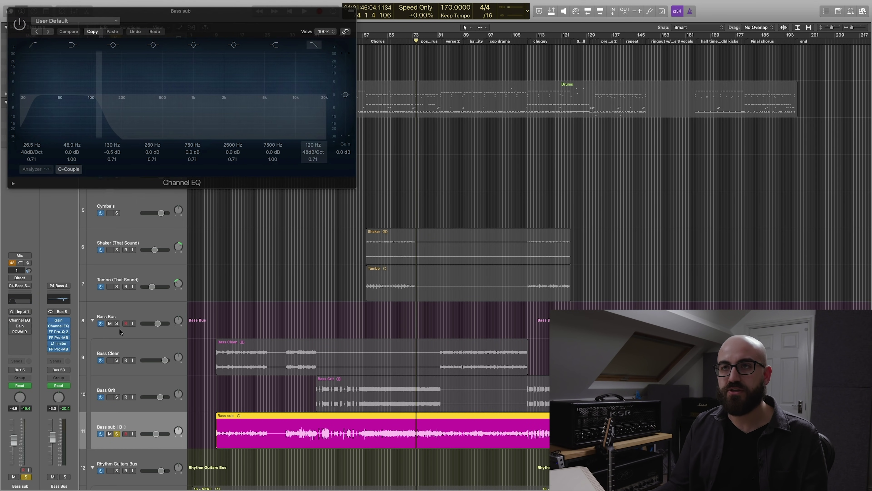
key("alt+comma")
key("space")
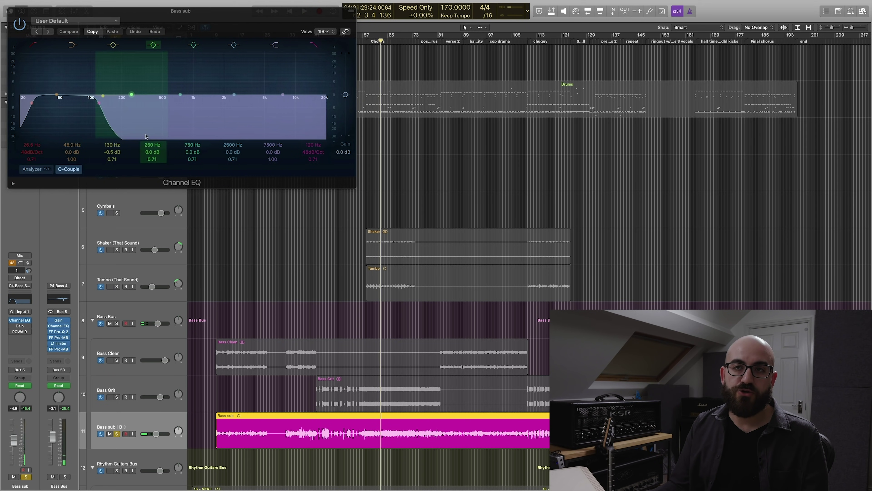
left_click(331, 112)
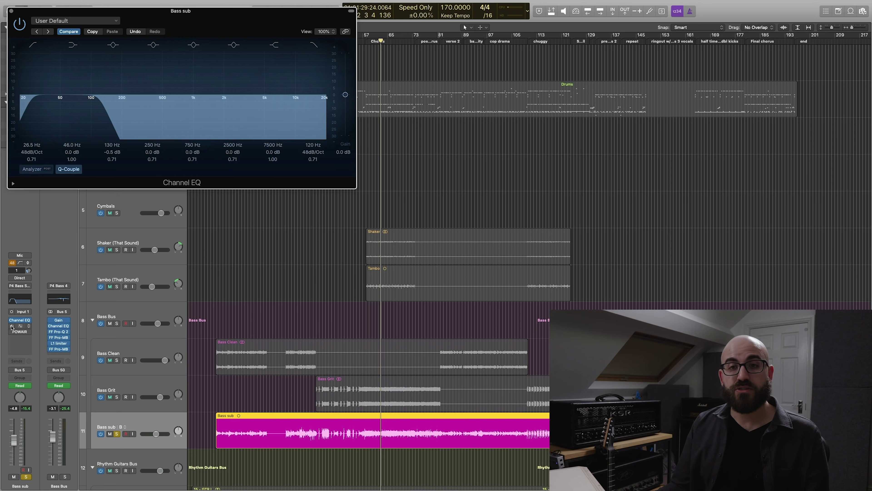
Step: Open the Bass sub Gain plug-in, move its window clear of the EQ to view it, and close it
left_click(21, 329)
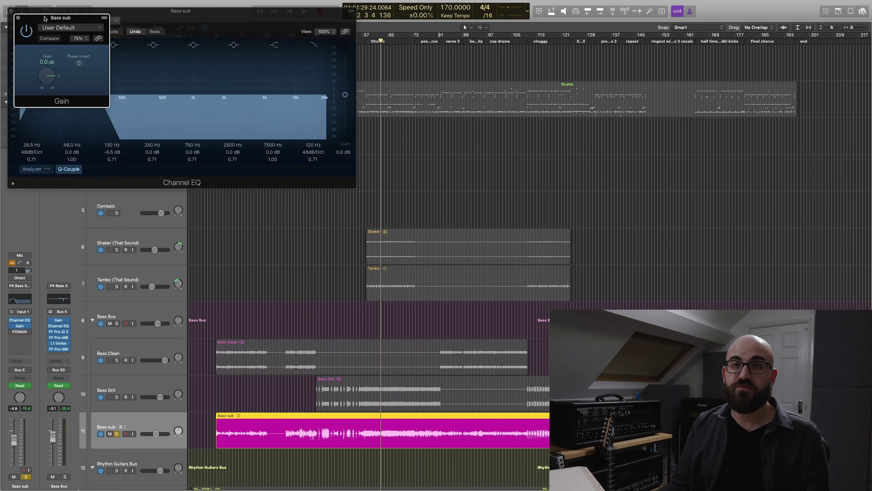
left_click_drag(45, 19, 456, 112)
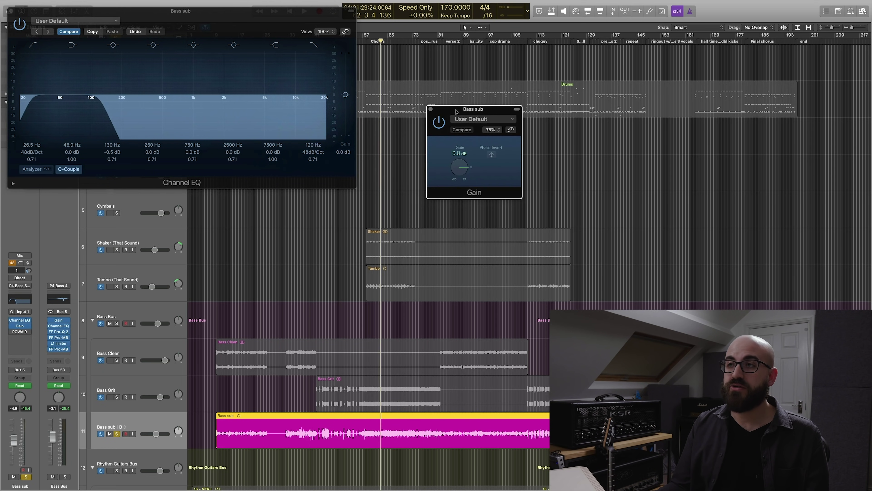
left_click(429, 109)
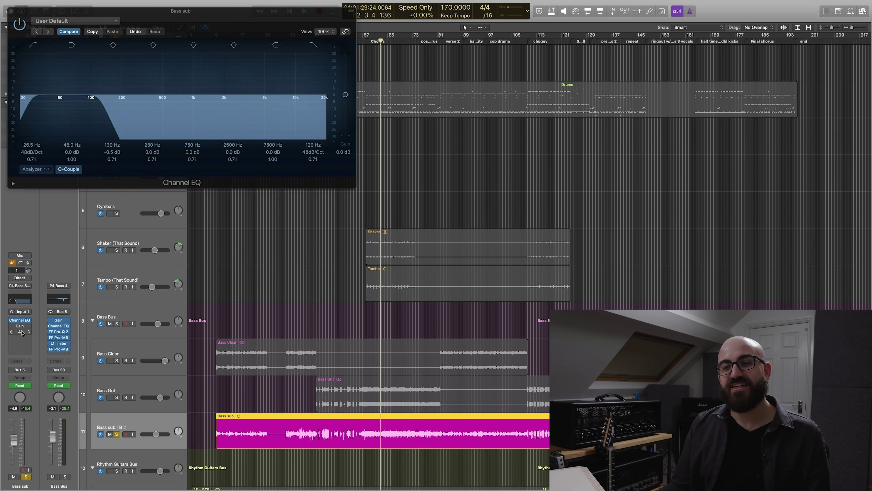
Step: Play the soloed Bass sub from the Chorus and compare it with the Channel EQ bypassed and active
scroll(457, 103, "down", 1)
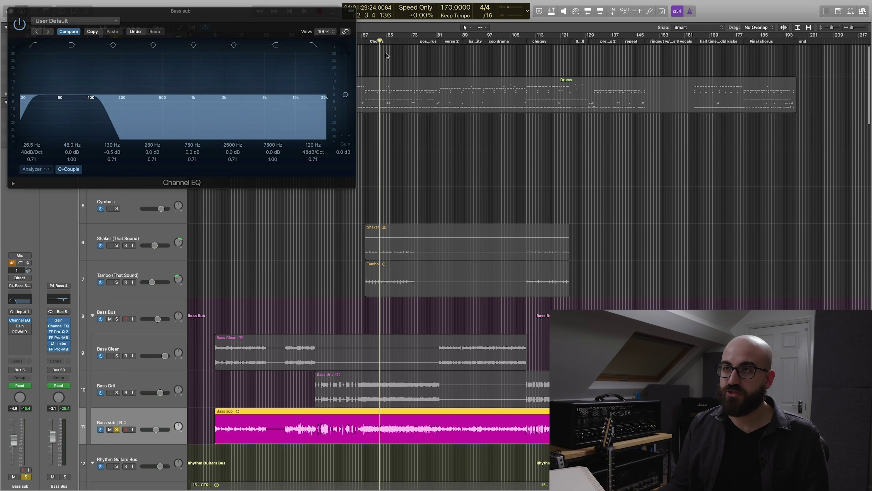
left_click(375, 44)
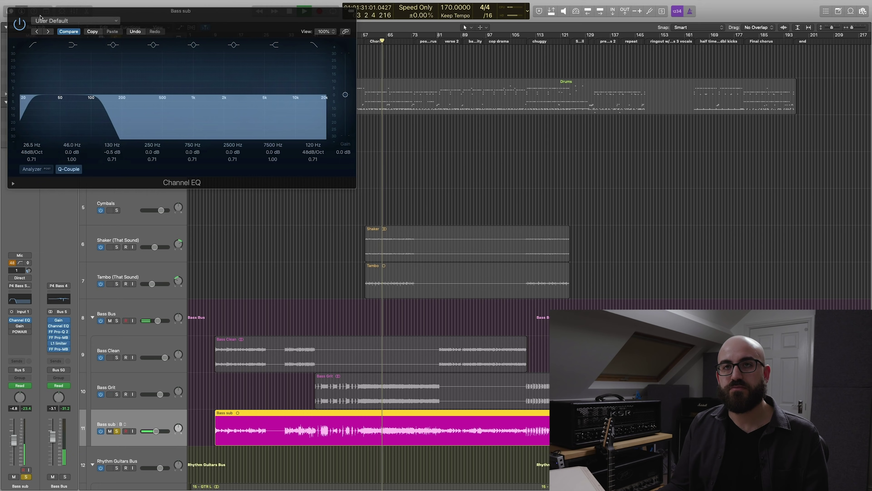
left_click(22, 26)
left_click(20, 26)
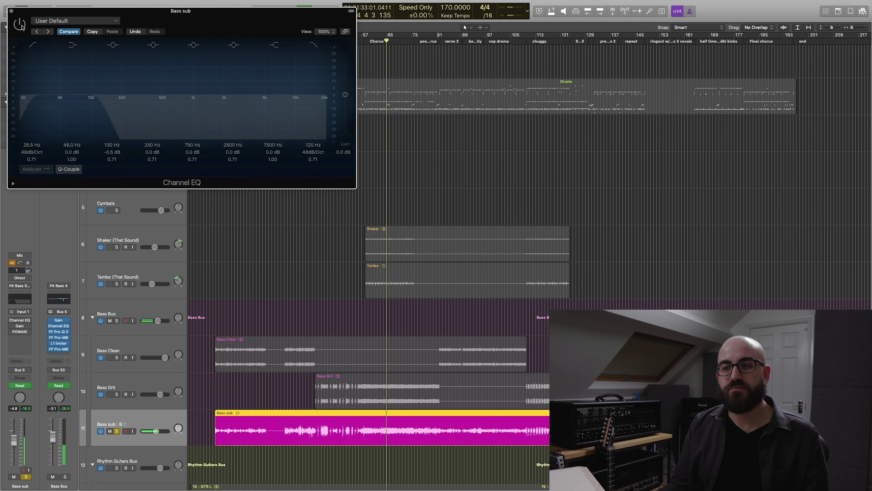
left_click(20, 26)
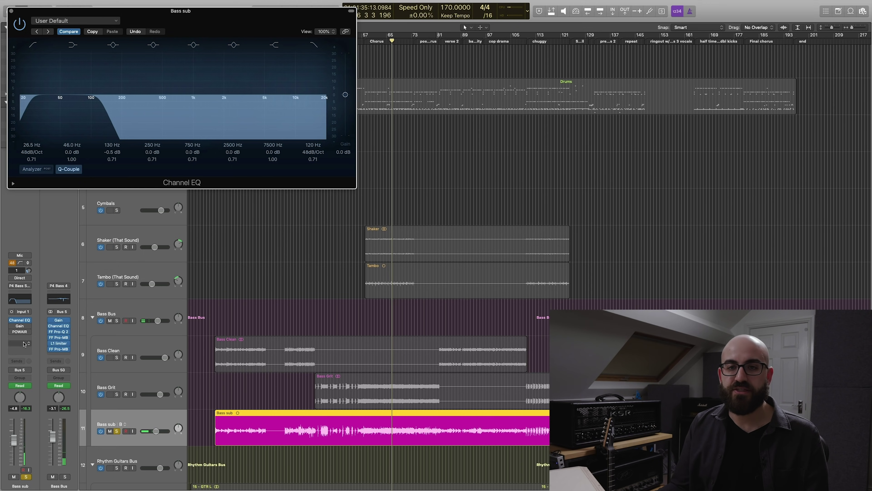
Step: Open the POWAIR compressor on Bass sub beside the EQ and compare the track with it bypassed and active during playback
left_click(16, 333)
left_click(19, 333)
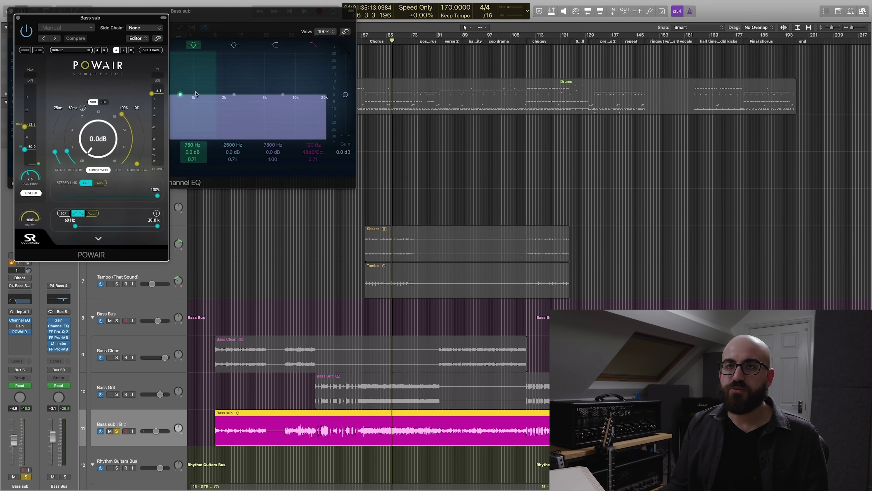
left_click_drag(114, 20, 361, 100)
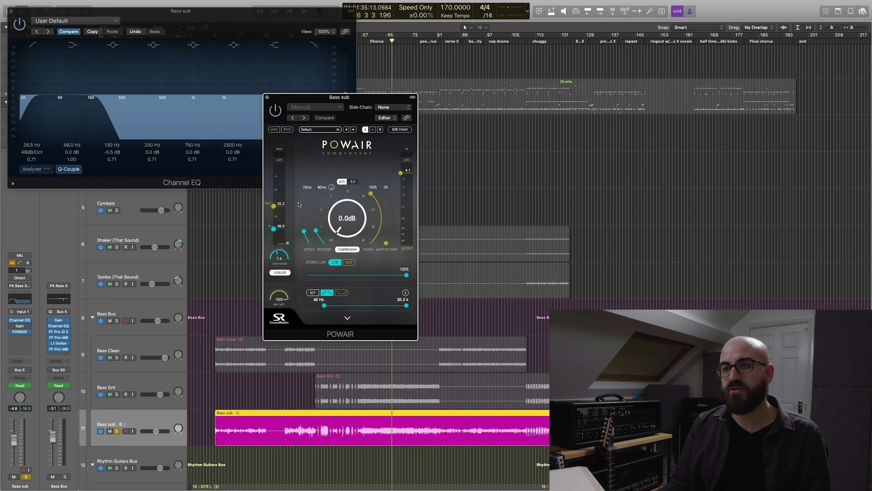
key("space")
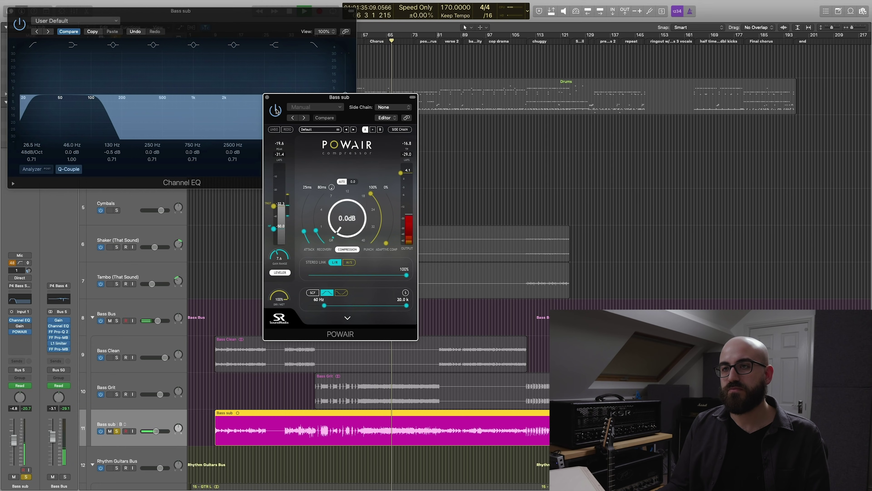
left_click(276, 110)
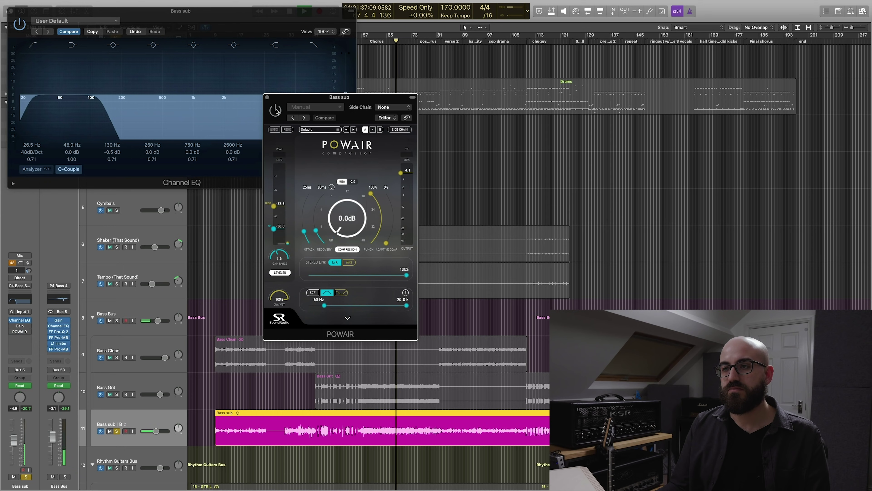
left_click(276, 110)
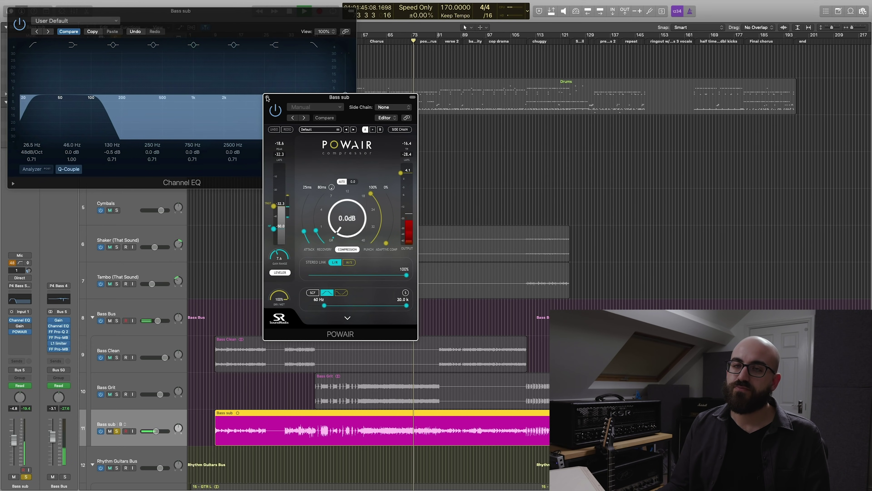
Step: Close the POWAIR and Channel EQ windows and unsolo Bass sub
left_click(268, 98)
left_click(12, 13)
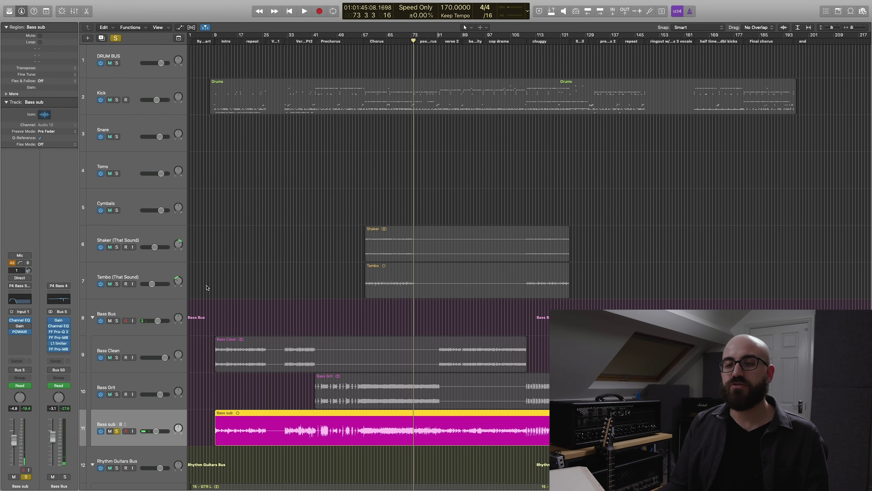
scroll(116, 429, "down", 1)
left_click(117, 428)
Step: Select the Bass Bus and open its Gain plug-in, placing the window over the empty arrangement area
left_click(269, 317)
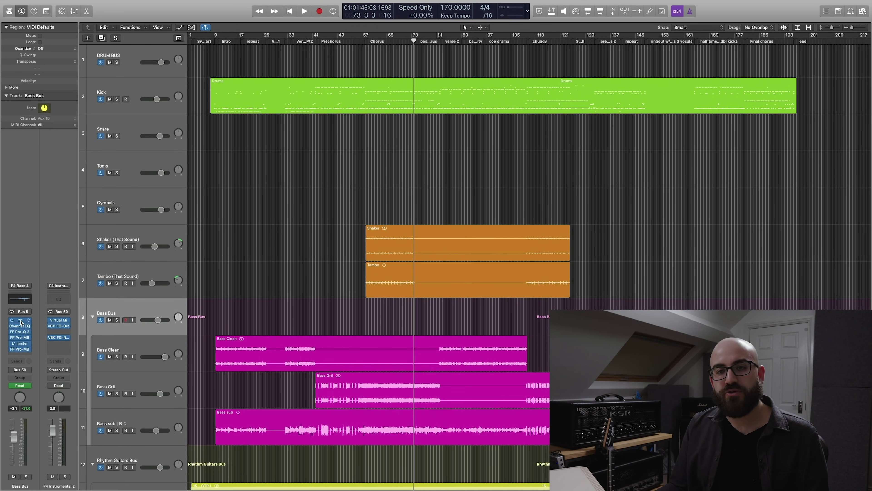
left_click(20, 319)
left_click_drag(86, 11, 317, 133)
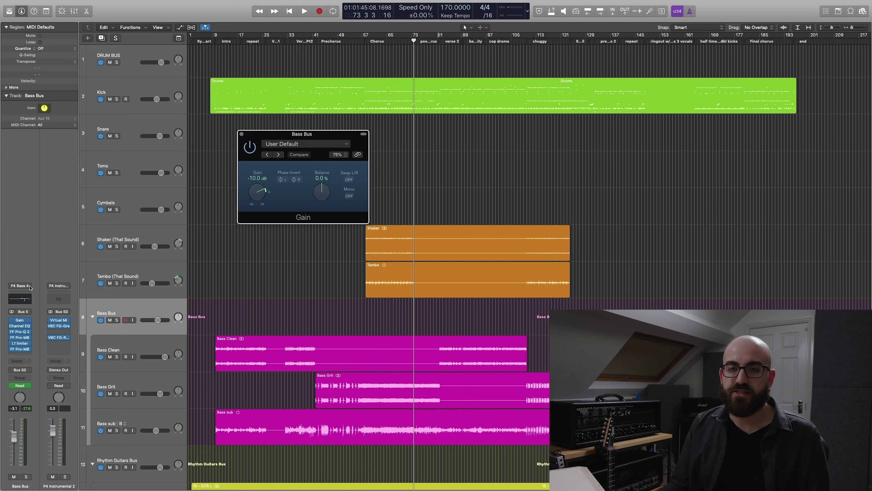
Step: Bypass every Bass Bus plug-in after Gain and close the Gain window
left_click(12, 327)
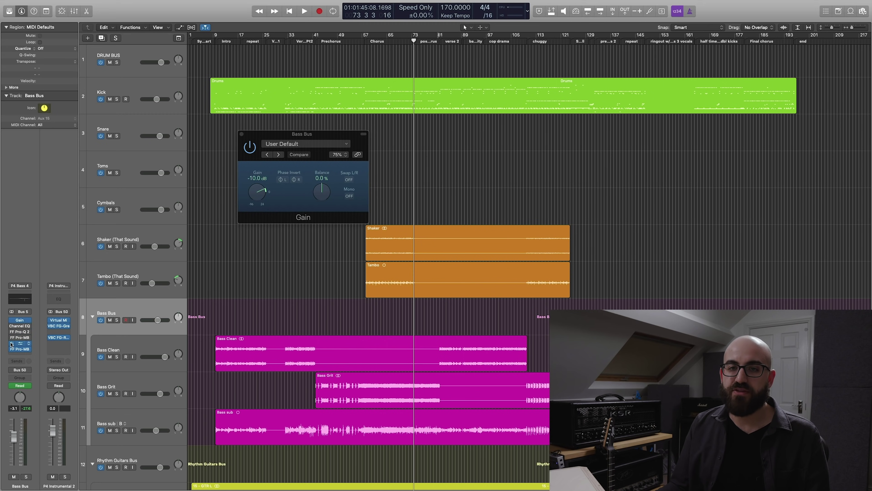
left_click(242, 134)
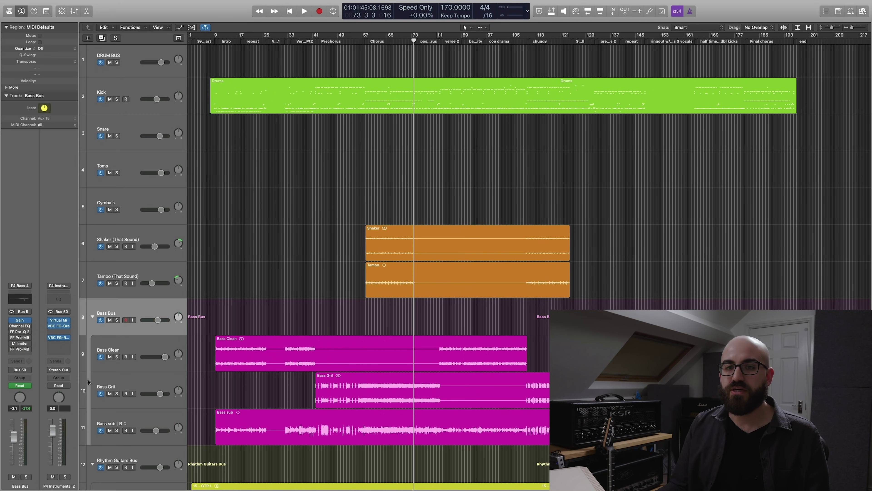
Step: Solo the Bass Bus and play it from the Chorus with only its Gain plug-in active
scroll(305, 314, "up", 1)
left_click(372, 42)
left_click(117, 324)
key("space")
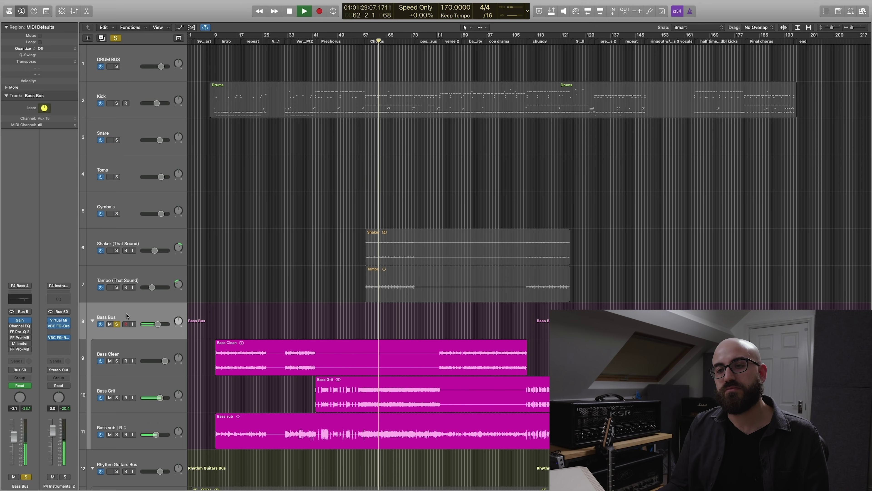
mouse_move(22, 327)
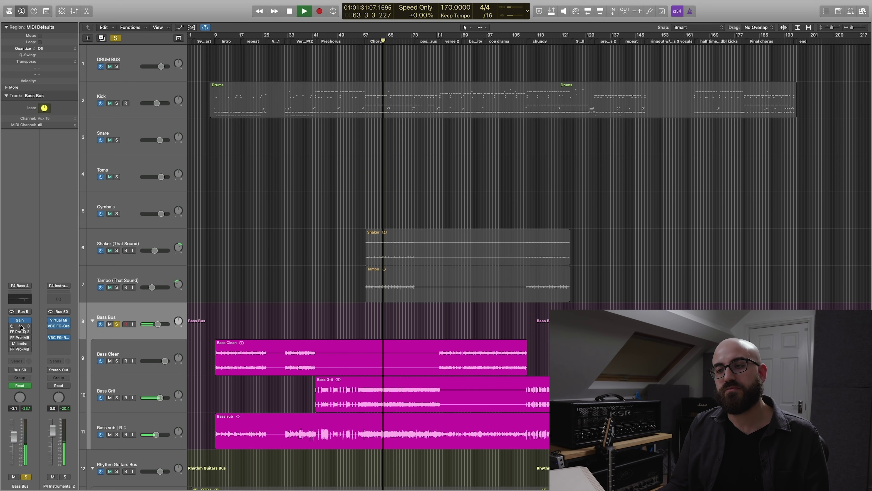
key("space")
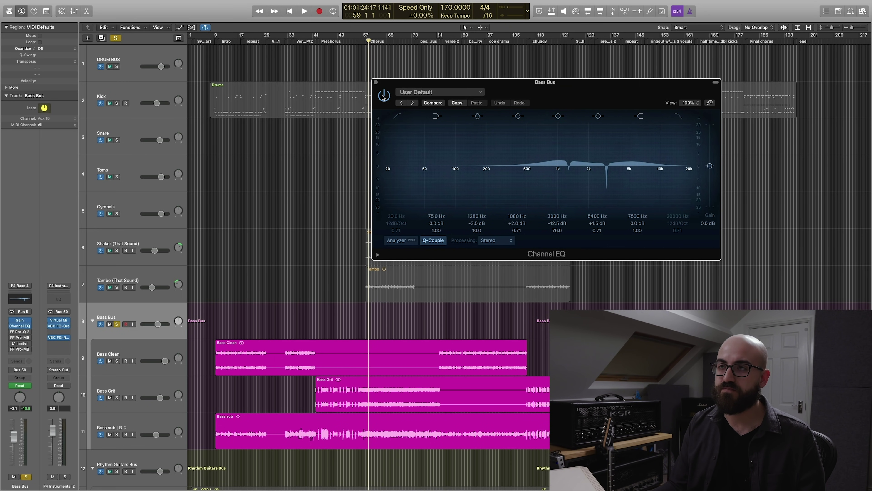
Step: Play the Bass Bus with its Channel EQ bypassed and active to compare, and close the EQ window
left_click(383, 97)
key("space")
left_click(383, 97)
left_click(383, 97)
left_click(384, 96)
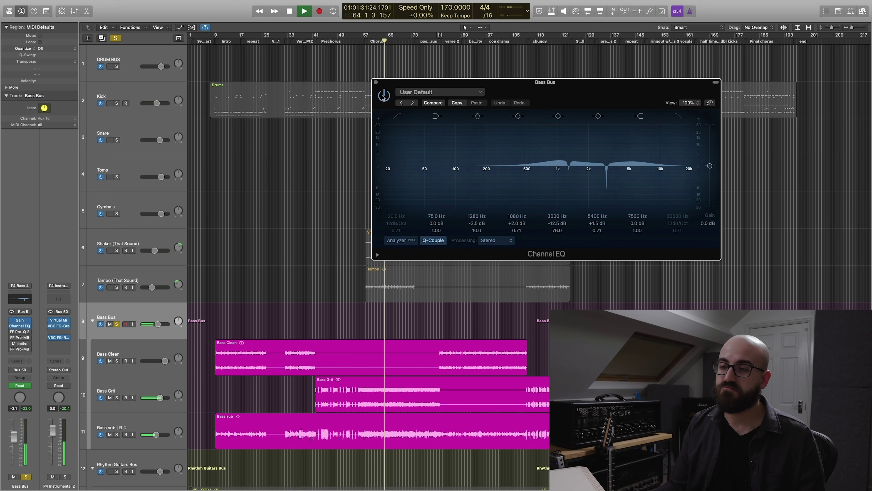
key("space")
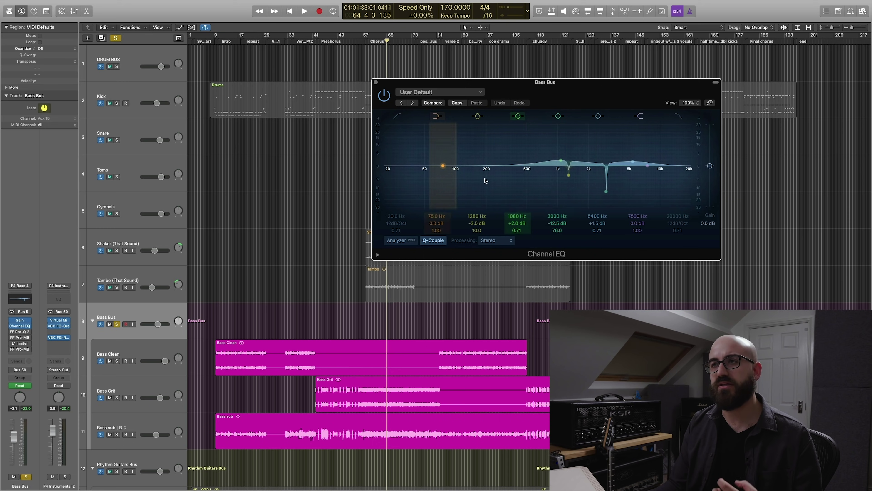
left_click(376, 83)
Step: Place the Bass Bus FF Pro-Q 2 over the arrangement, audition the bus with it during playback, and close its window
left_click_drag(199, 21, 494, 116)
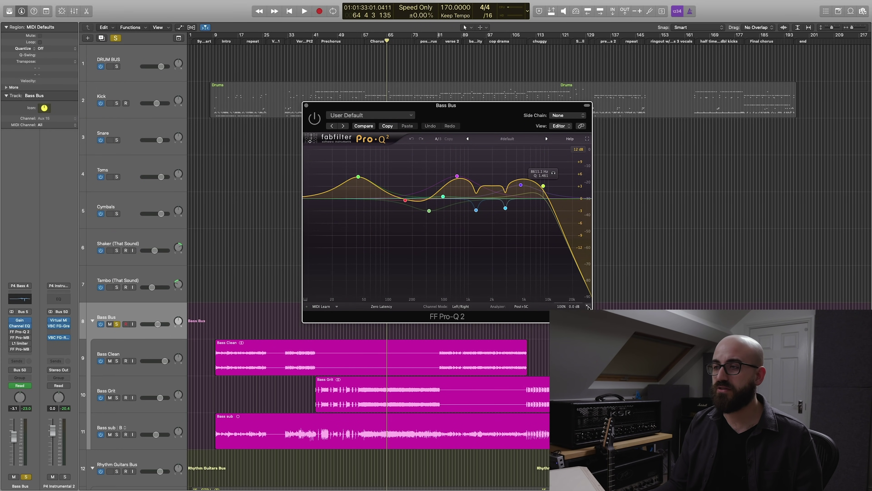
left_click_drag(519, 113, 475, 91)
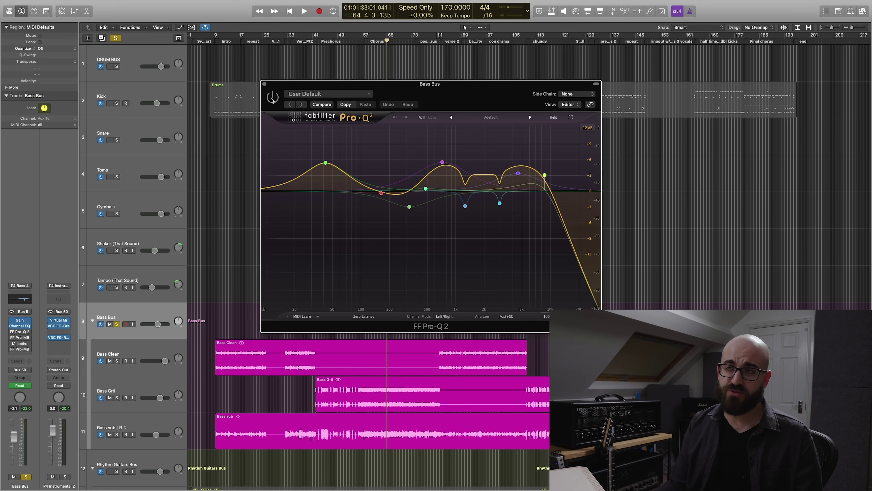
key("space")
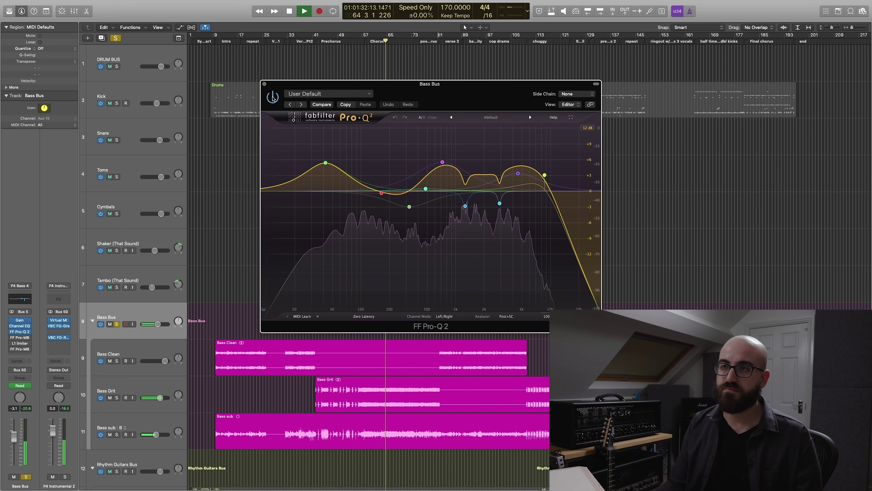
key("space")
left_click(264, 84)
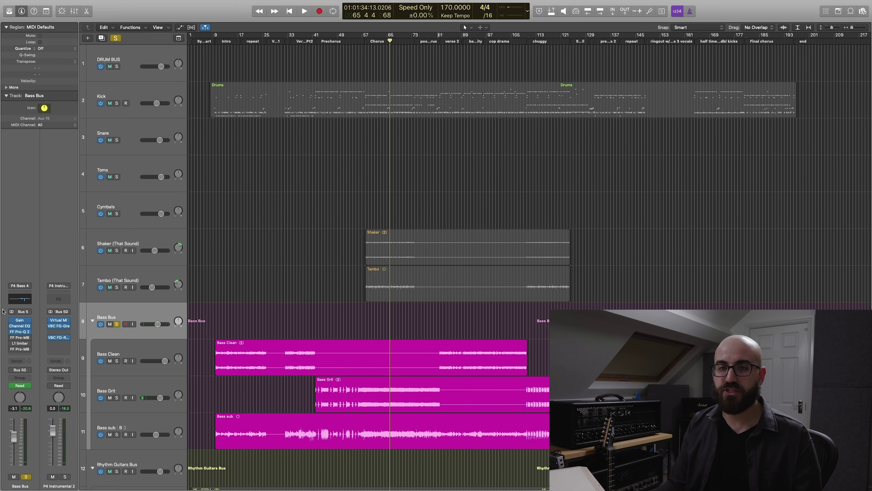
Step: Open the first FF Pro-MB on the Bass Bus, audition it during playback and view the purple low band's settings before closing it
left_click(20, 337)
left_click_drag(198, 19, 427, 127)
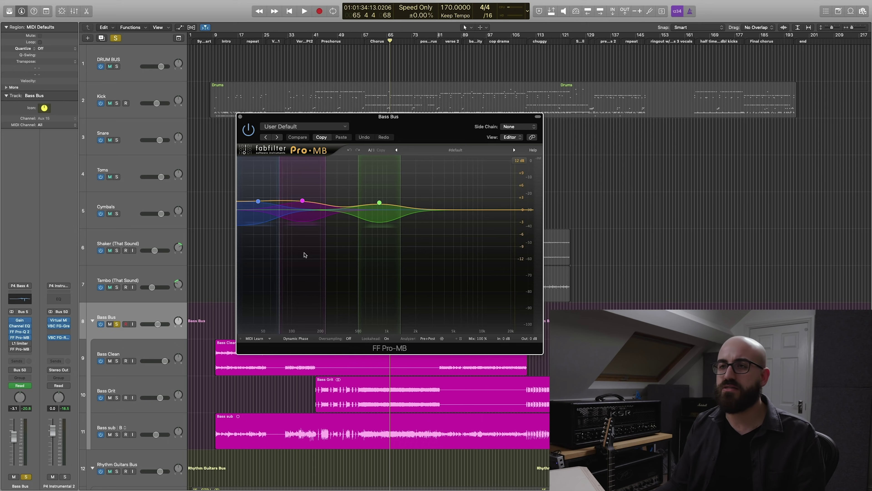
key("space")
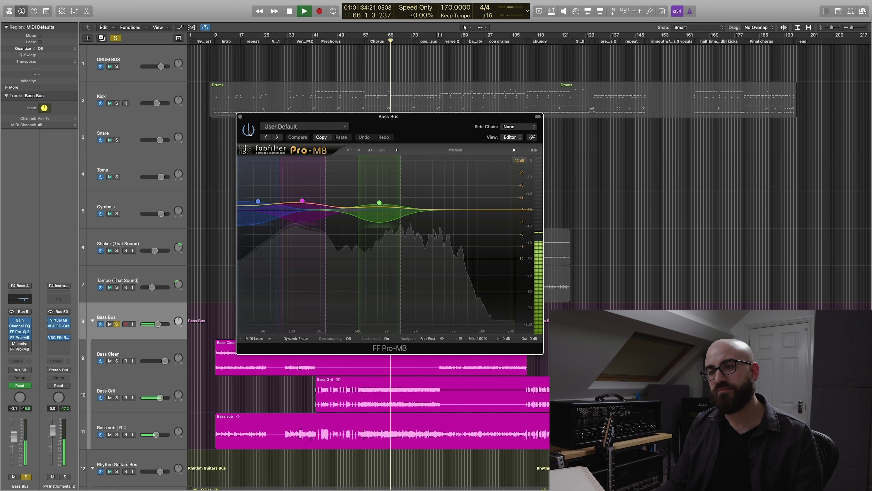
key("space")
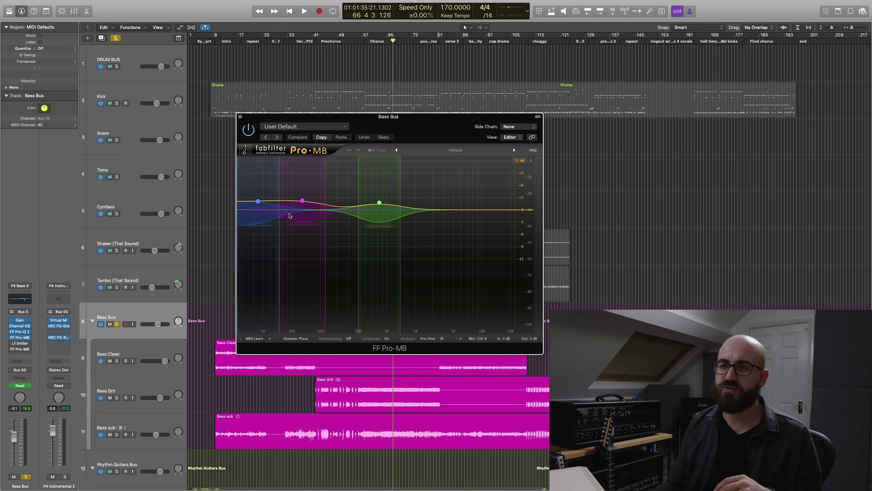
left_click(303, 201)
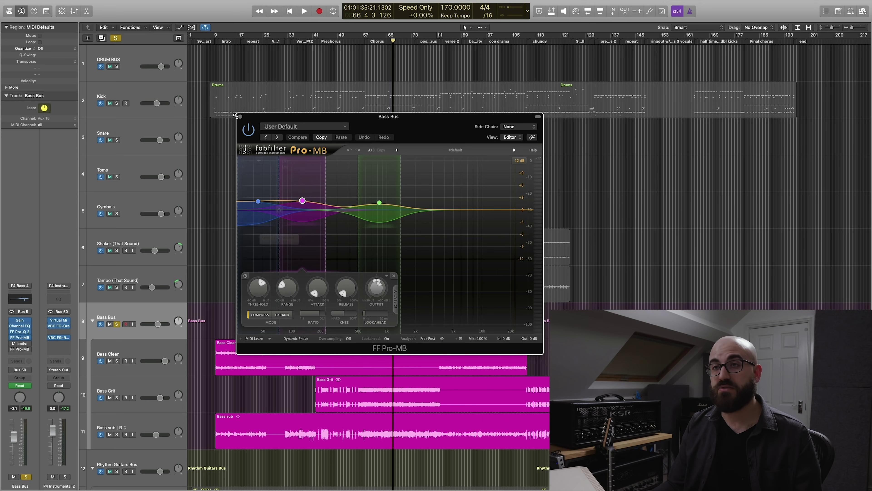
left_click_drag(250, 119, 338, 123)
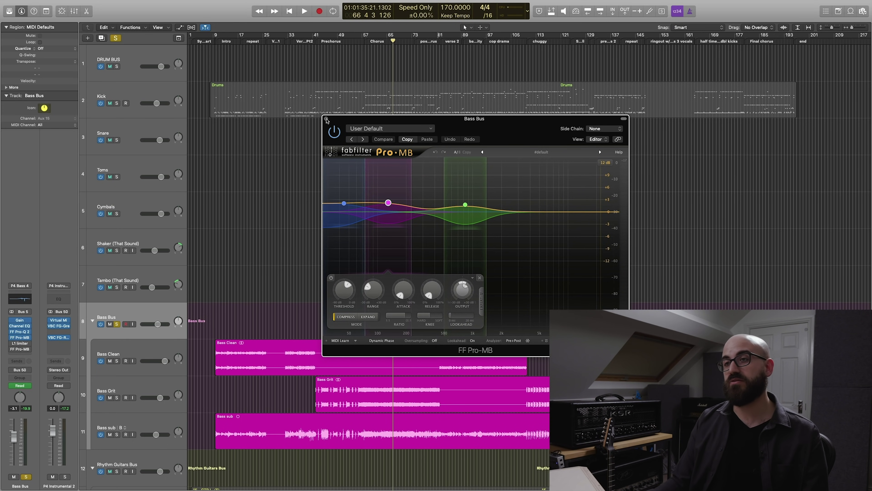
left_click(327, 119)
Step: Open the L1 limiter on the Bass Bus, watch its meters during playback and close its window
left_click(19, 343)
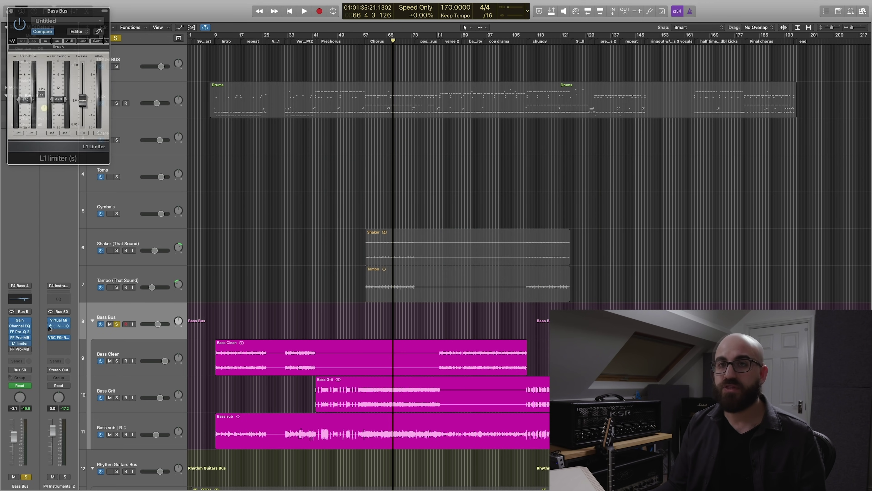
left_click_drag(51, 12, 256, 102)
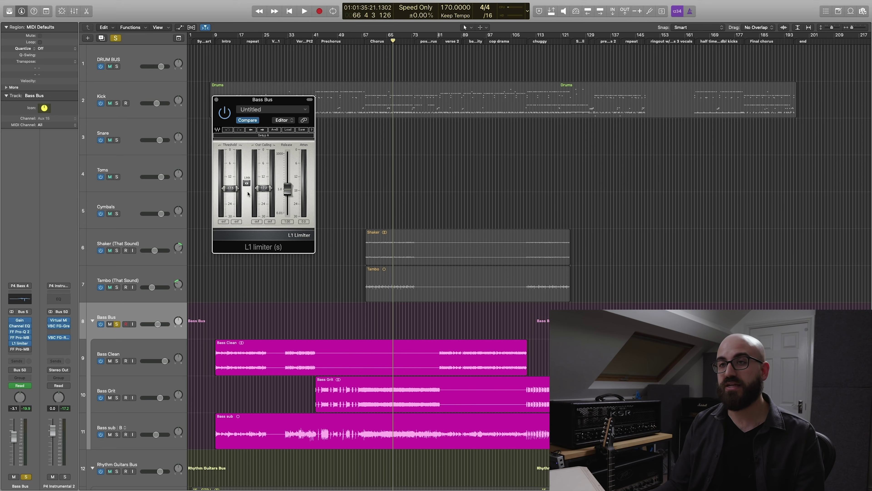
key("space")
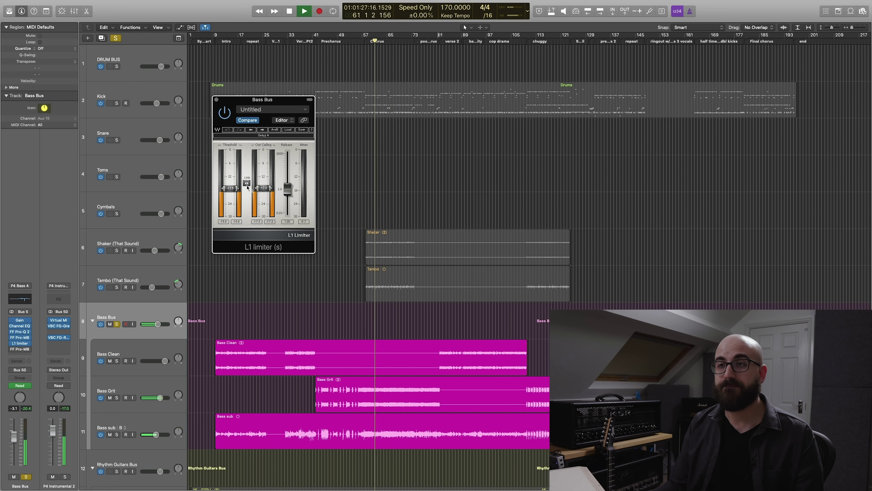
key("space")
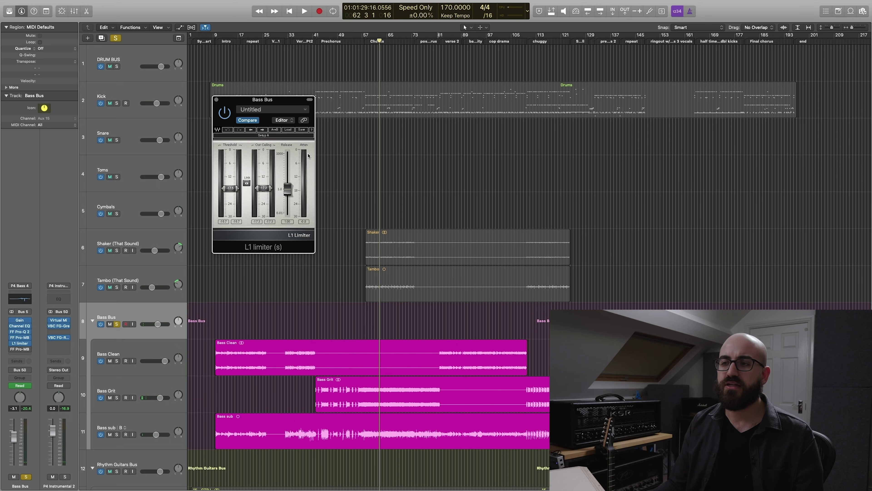
left_click(216, 99)
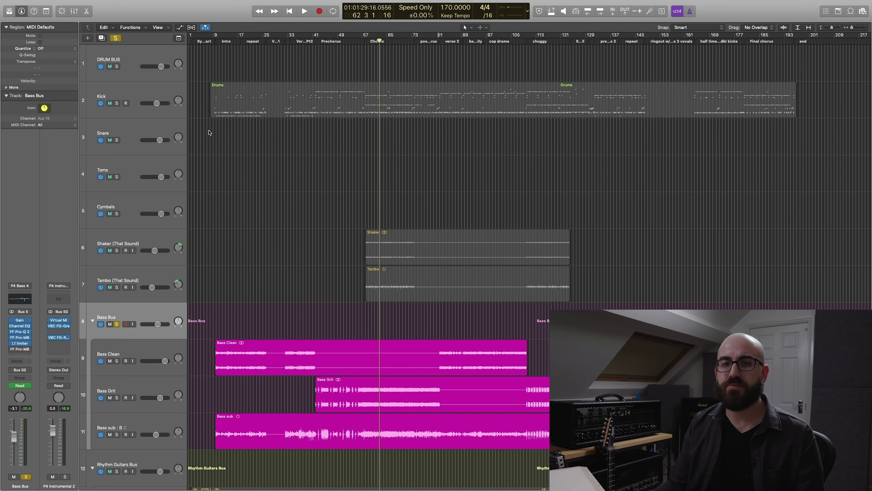
Step: Open the last FF Pro-MB on the Bass Bus, examine Band 1's side-chain compression settings during playback and close its window
left_click(12, 350)
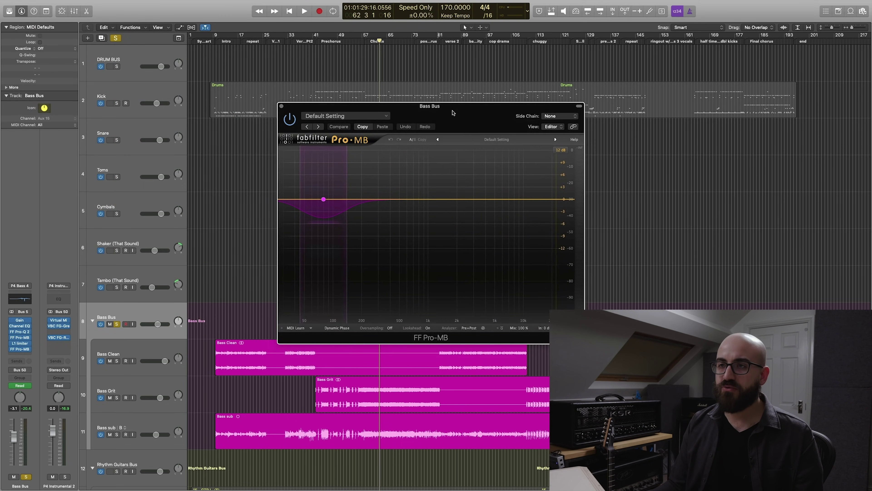
key("space")
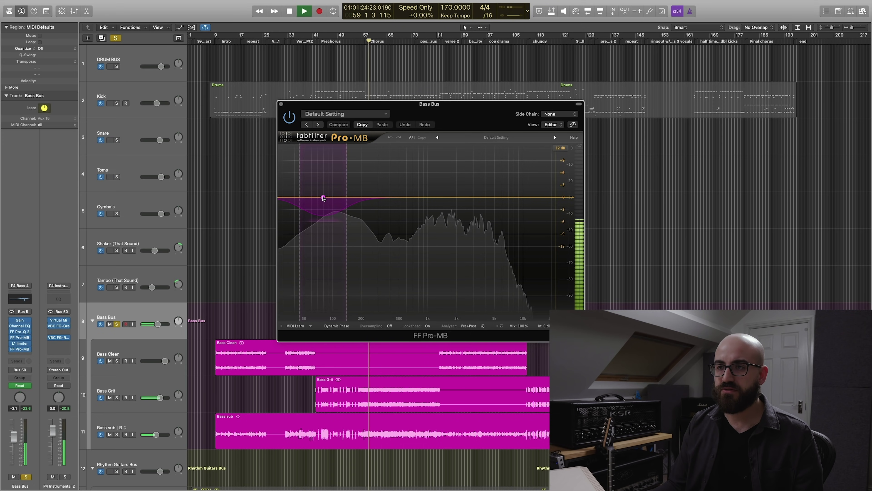
left_click(323, 198)
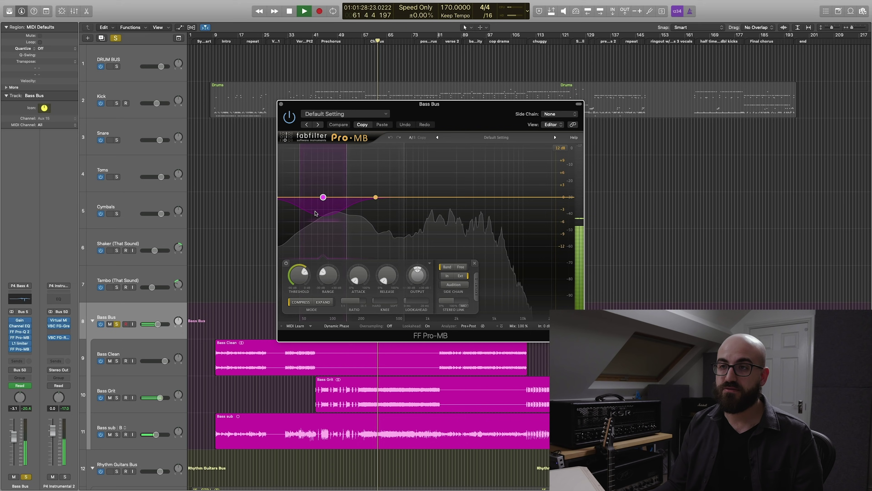
key("space")
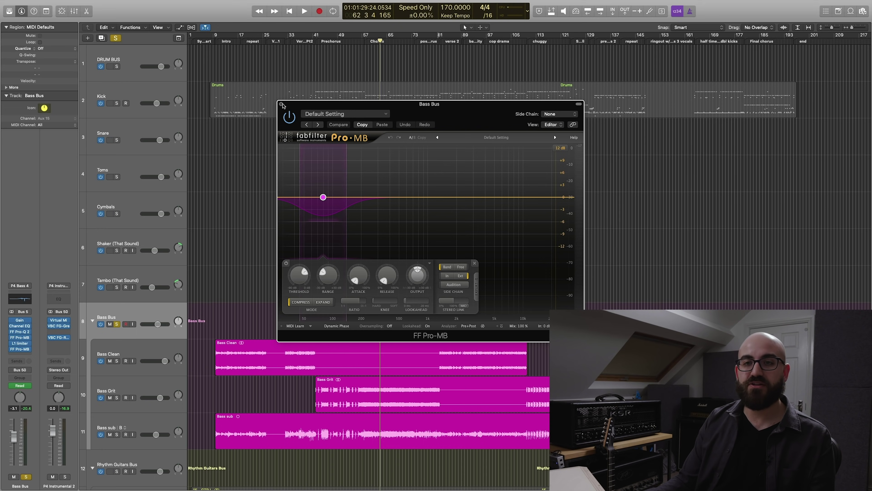
mouse_move(321, 202)
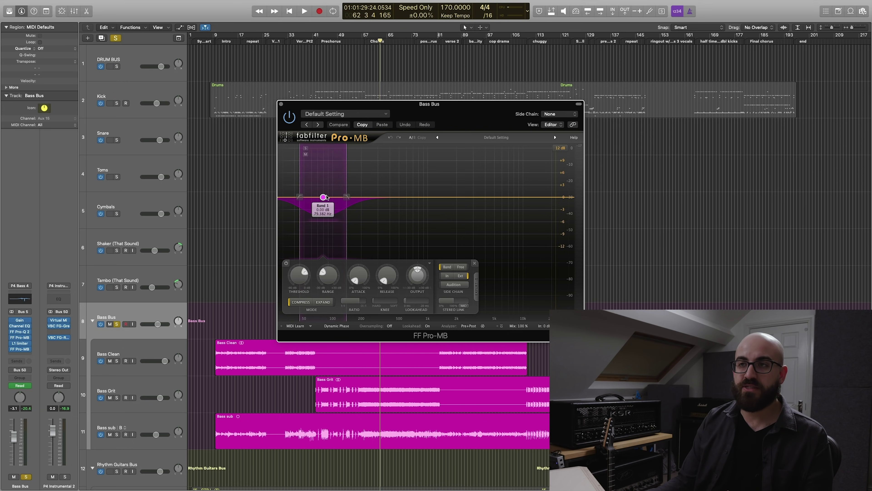
left_click(282, 104)
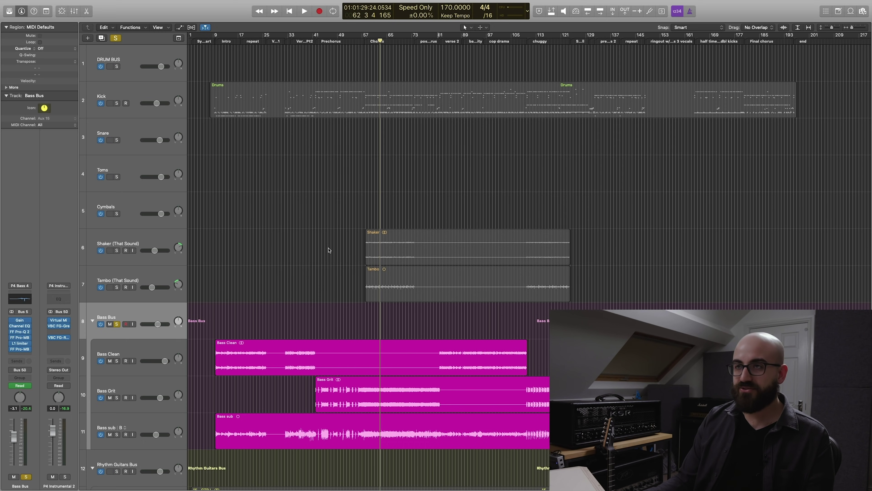
Step: Solo the DRUM BUS together with the Bass Bus and bypass the Bass Bus plug-ins after Gain
scroll(317, 195, "down", 5)
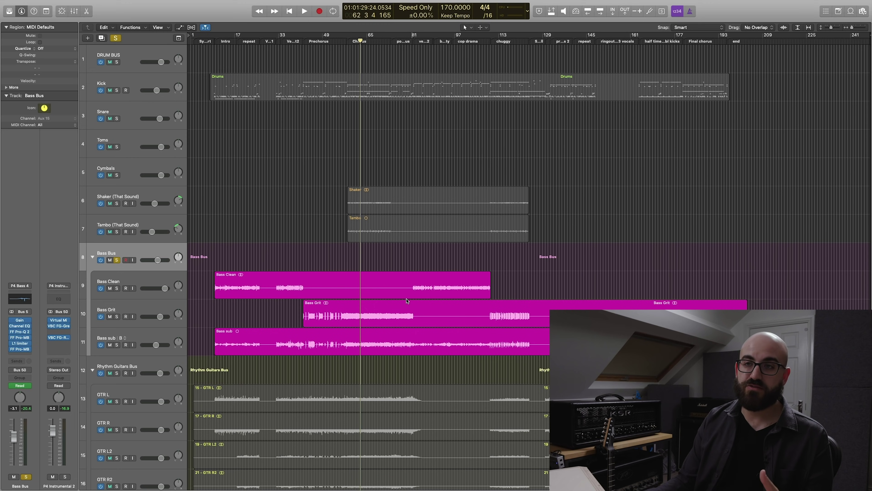
left_click(117, 260)
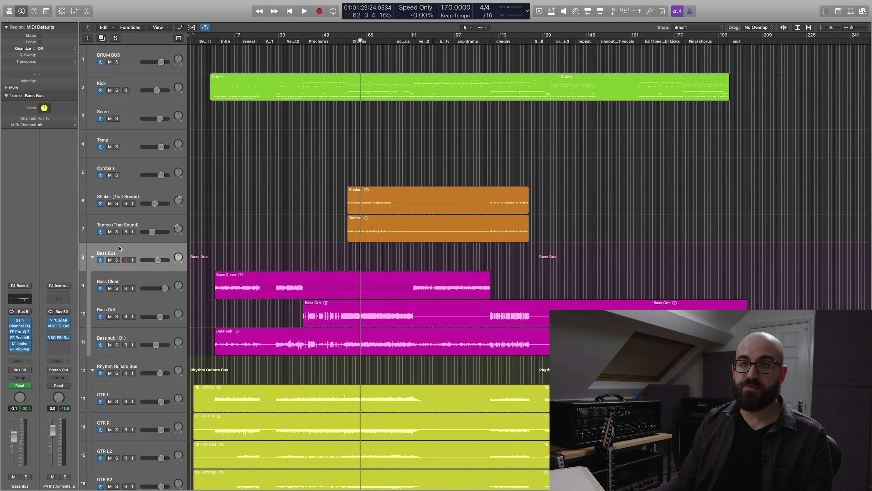
left_click(116, 63)
left_click(117, 260)
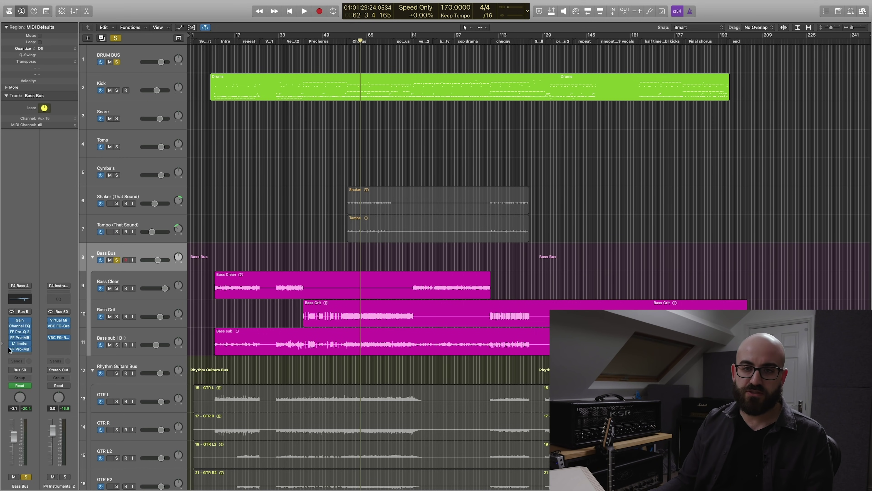
left_click(10, 336)
left_click(12, 333)
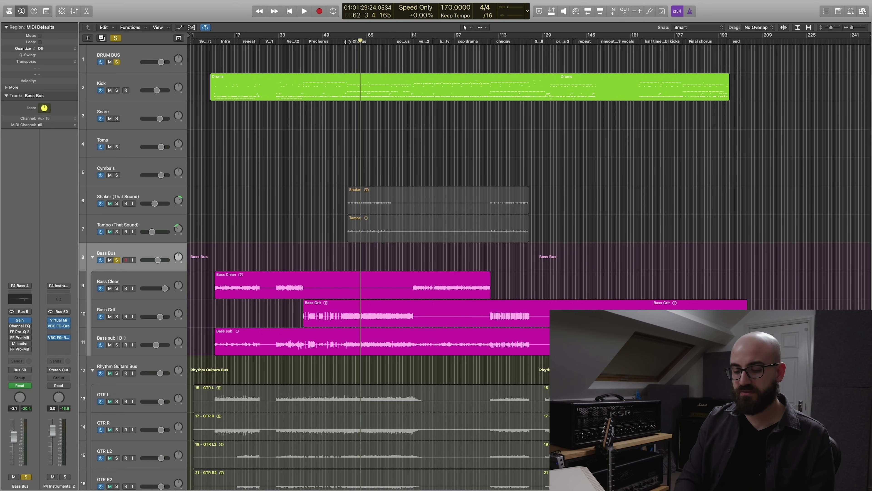
Step: Play the drums and bass from the Chorus, comparing the Bass Bus with its plug-in chain bypassed and active
left_click(353, 41)
key("space")
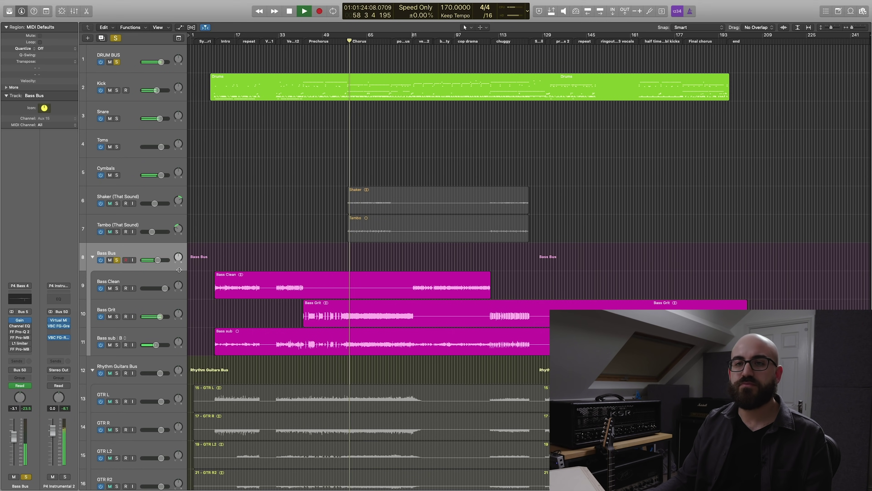
mouse_move(11, 327)
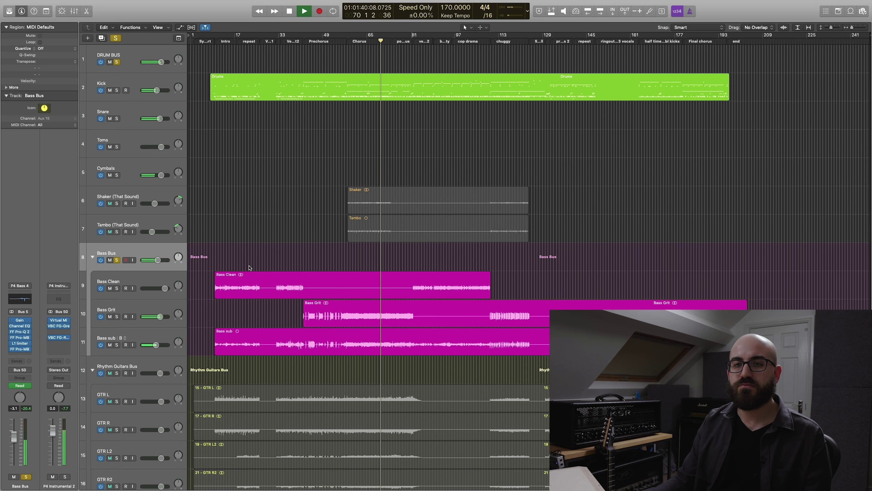
key("space")
Step: Move on to the soloed Rhythm Guitars Bus and look over its GTR tracks
left_click(20, 333)
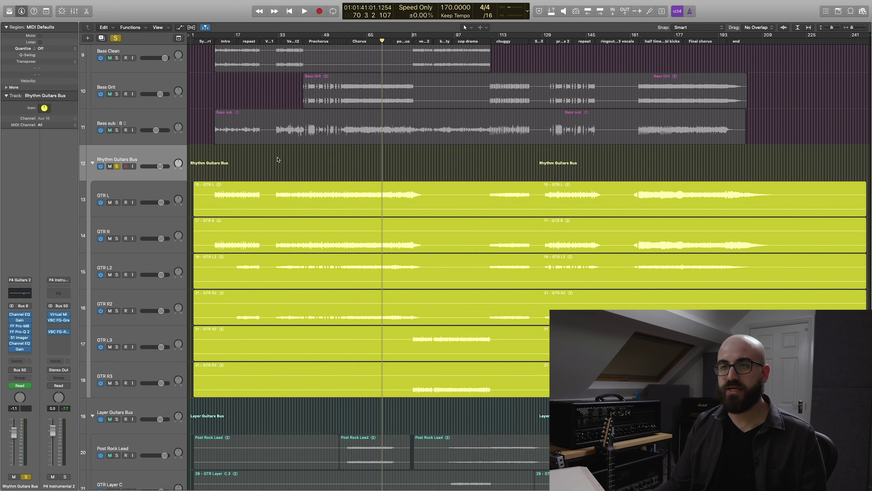
scroll(371, 195, "down", 3)
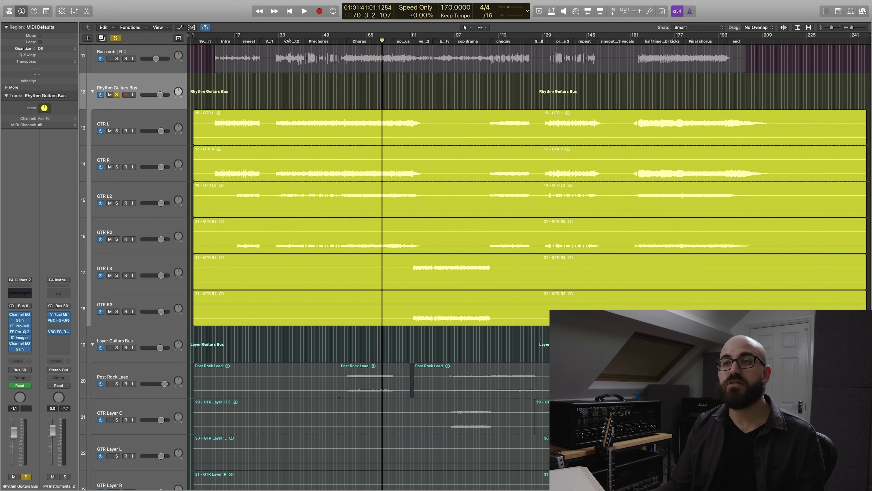
Step: Move the playhead to Verse 1 Pt2 and look through the rhythm guitar tracks from GTR L to GTR R3
left_click(283, 41)
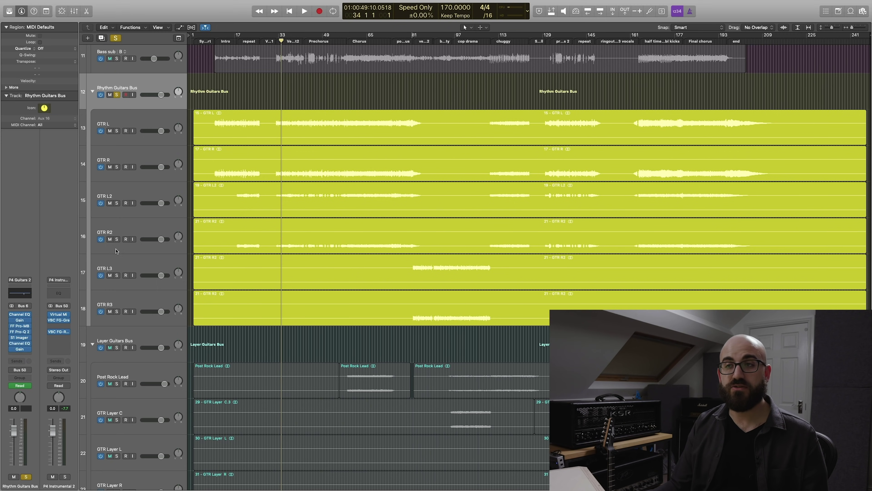
scroll(115, 251, "up", 1)
scroll(264, 99, "up", 3)
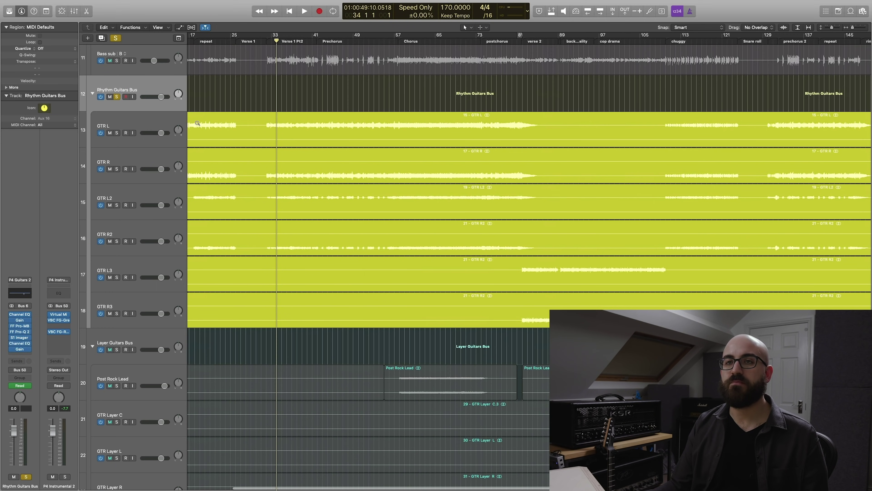
left_click(137, 123)
key("Down")
key("Down")
key("Down")
key("Down")
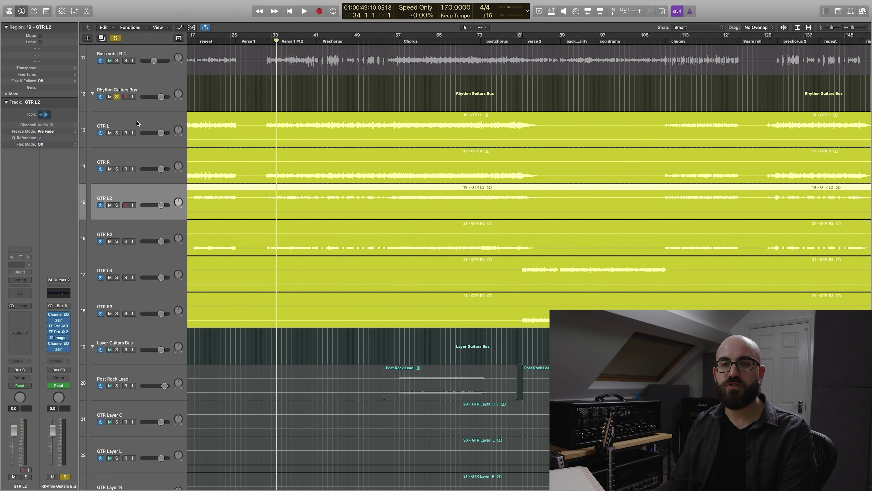
key("Down")
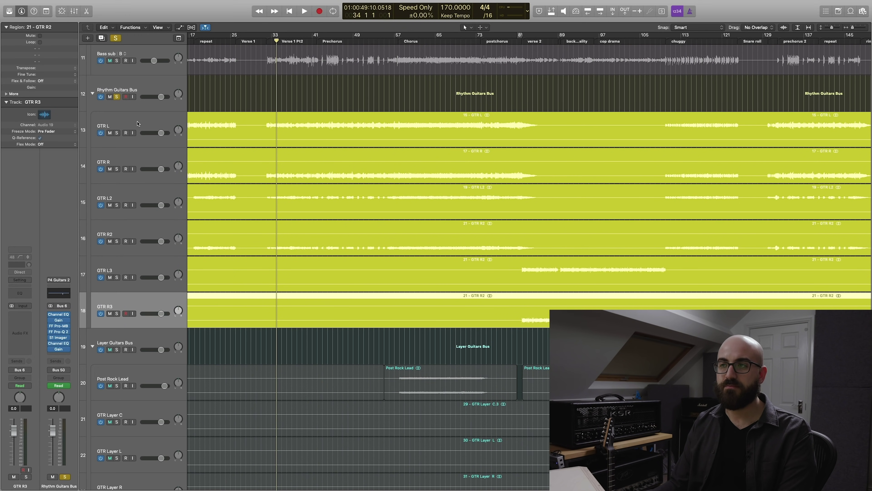
key("Up")
key("Up")
key("Up")
key("Up")
key("super+Left")
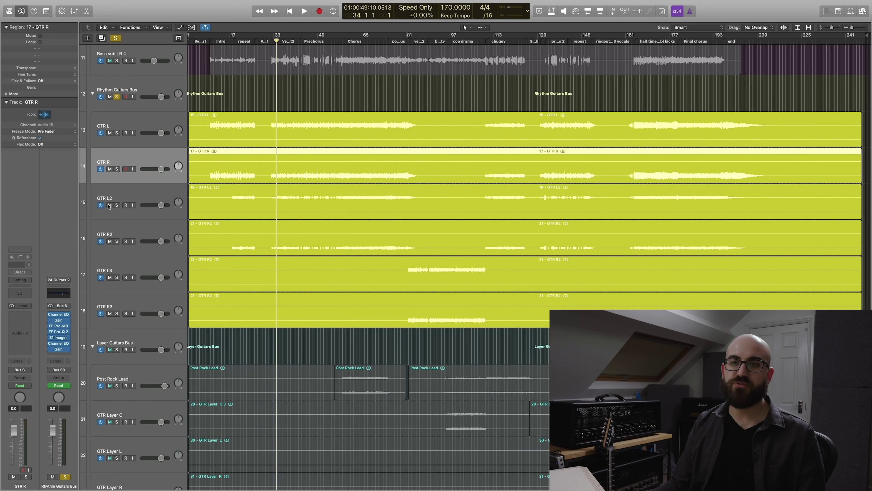
Step: Select GTR L2 and GTR R2 together and look over their regions alongside the other rhythm guitars
left_click(120, 197)
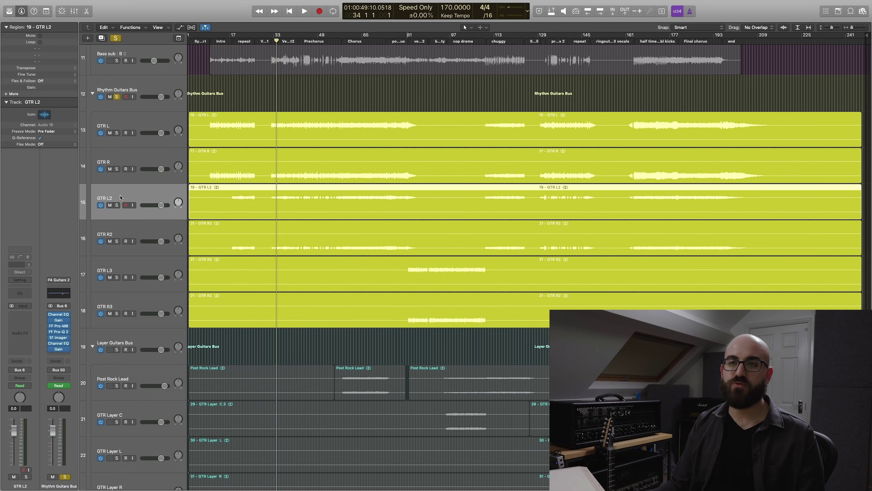
left_click(144, 229, "shift")
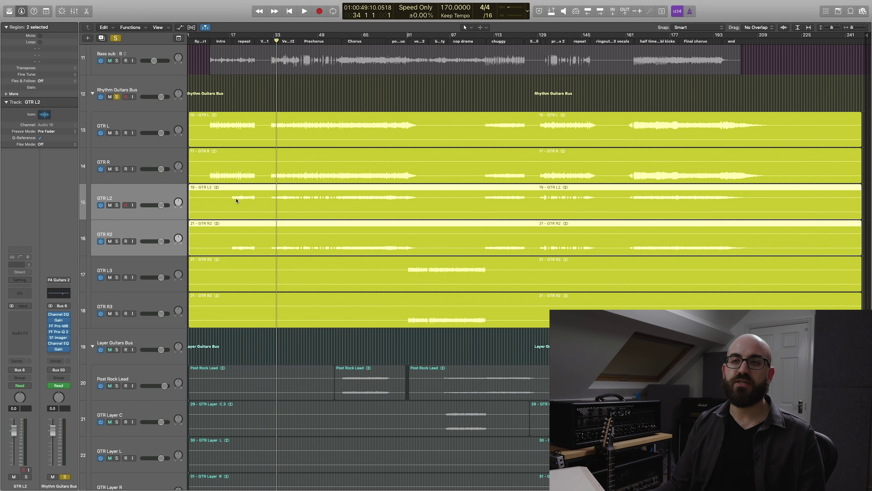
scroll(245, 39, "down", 1)
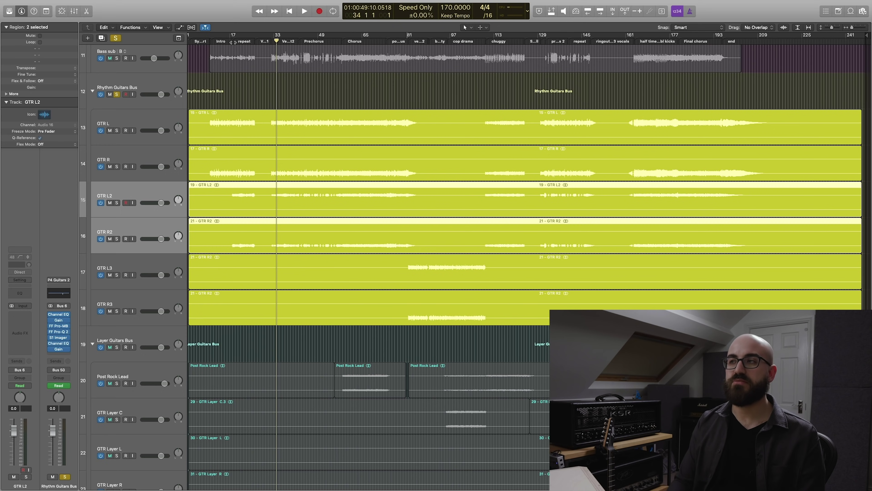
scroll(643, 127, "down", 1)
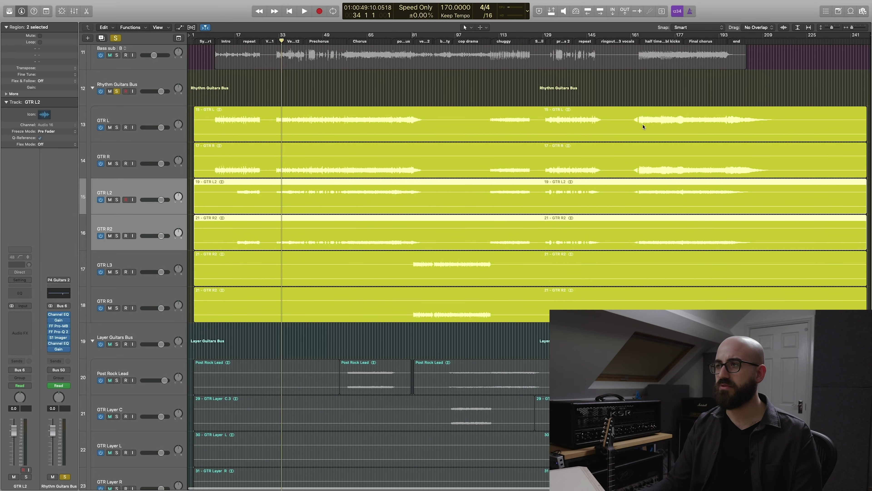
Step: Play the Rhythm Guitars Bus from the Intro and bypass its plug-ins except the two Gain plug-ins
left_click(215, 42)
left_click(114, 86)
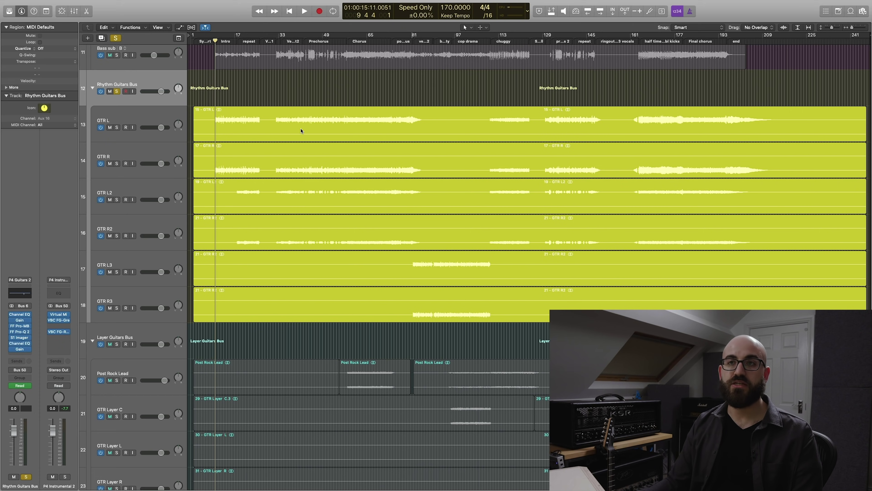
key("space")
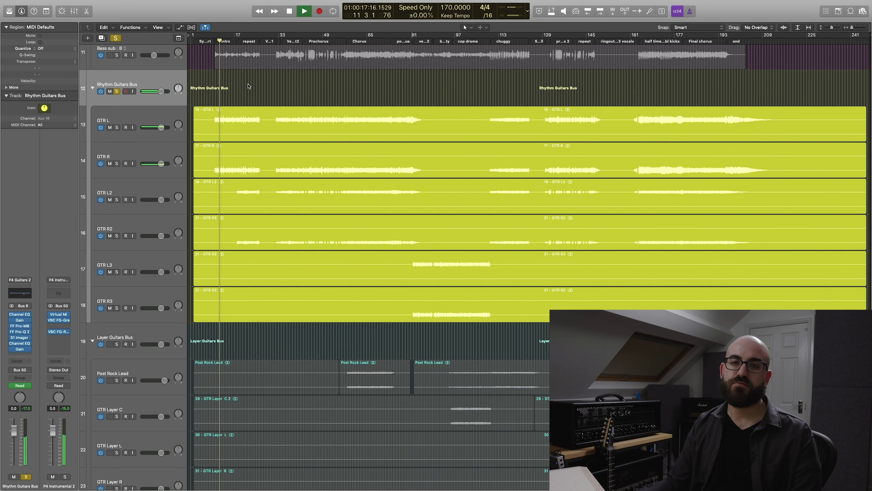
mouse_move(9, 346)
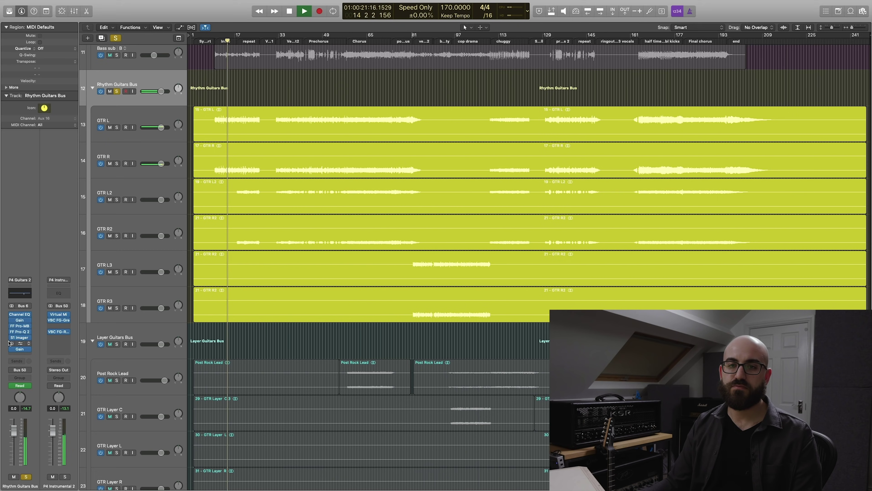
mouse_move(12, 328)
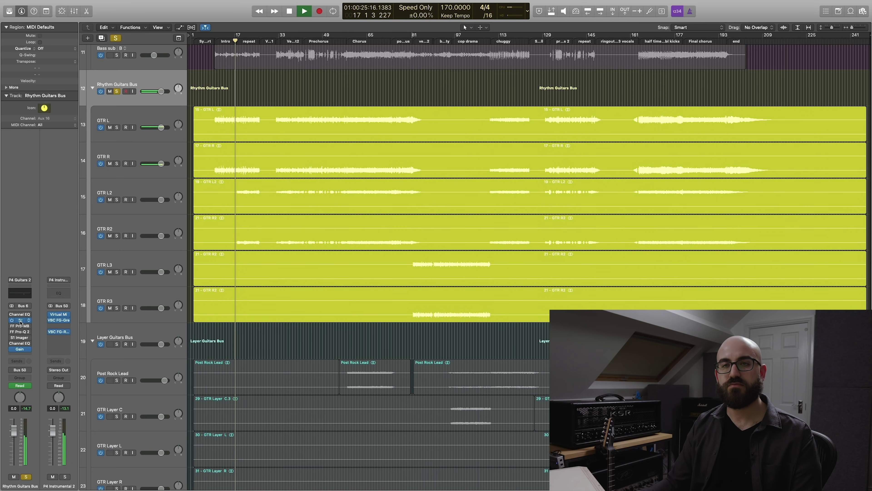
left_click(16, 319)
left_click(12, 11)
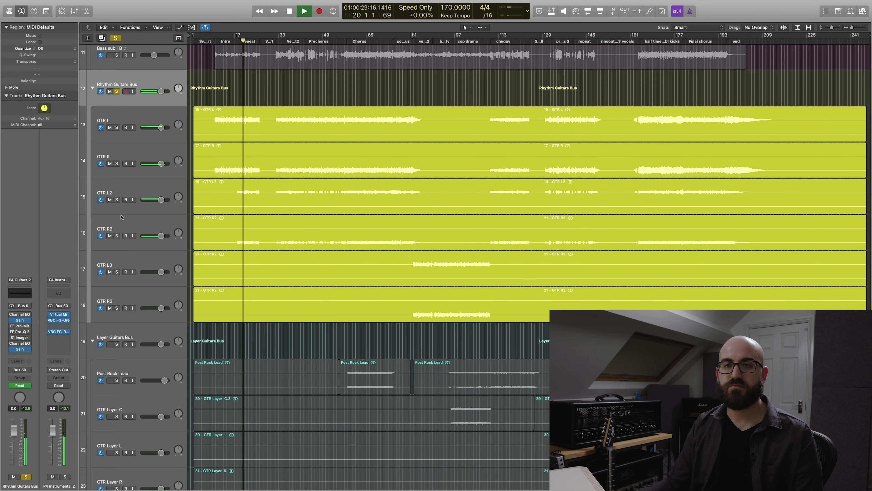
Step: Solo GTR L2 and GTR R2, clear all solos and solo the Rhythm Guitars Bus again during playback
left_click(116, 199)
left_click(118, 236)
left_click(117, 235, "alt")
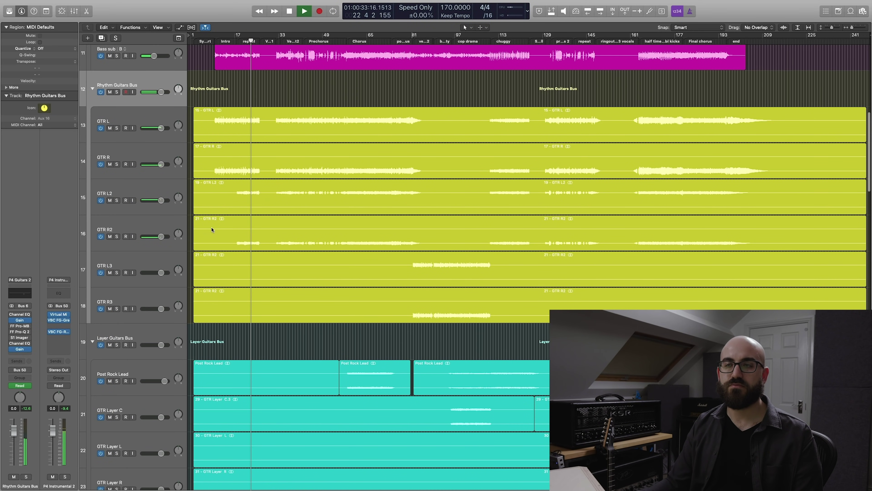
left_click(116, 92)
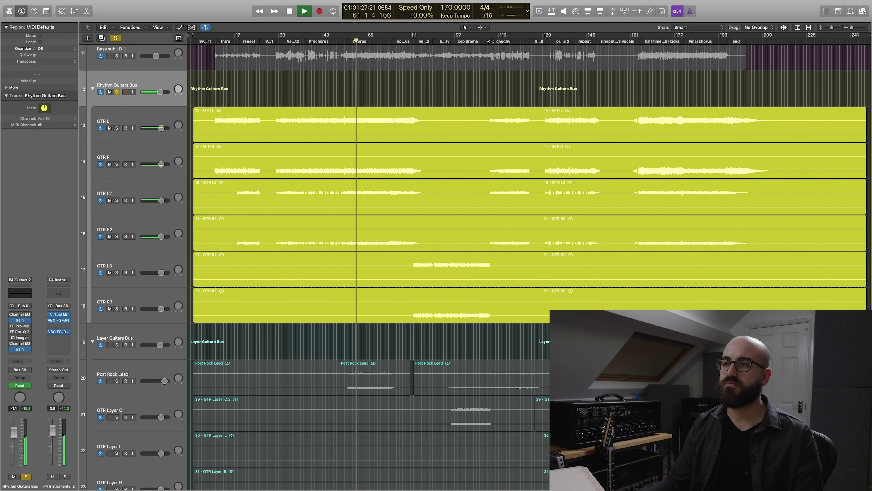
Step: Audition the soloed rhythm guitars from the chuggy section and from verse 2, and stop playback
left_click(490, 41)
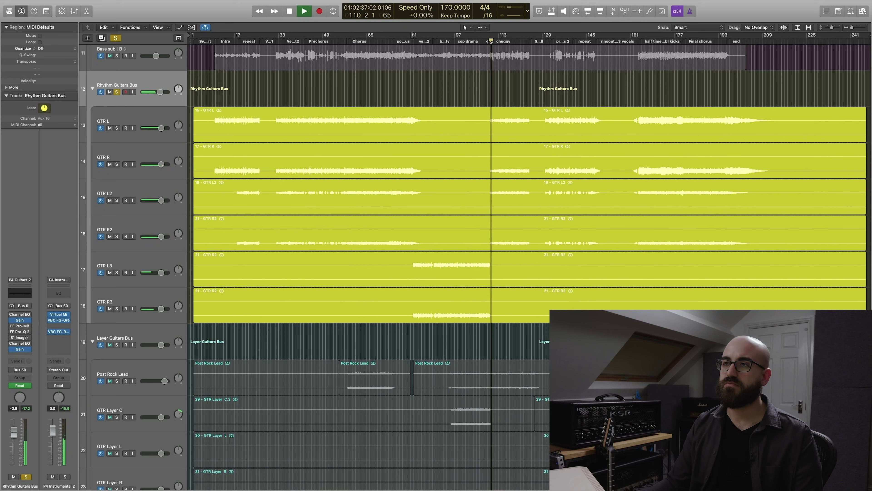
left_click(427, 41)
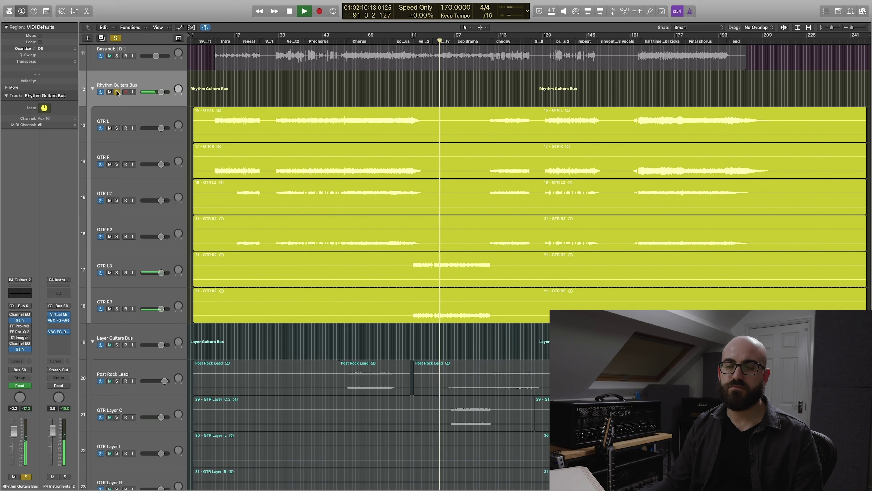
key("space")
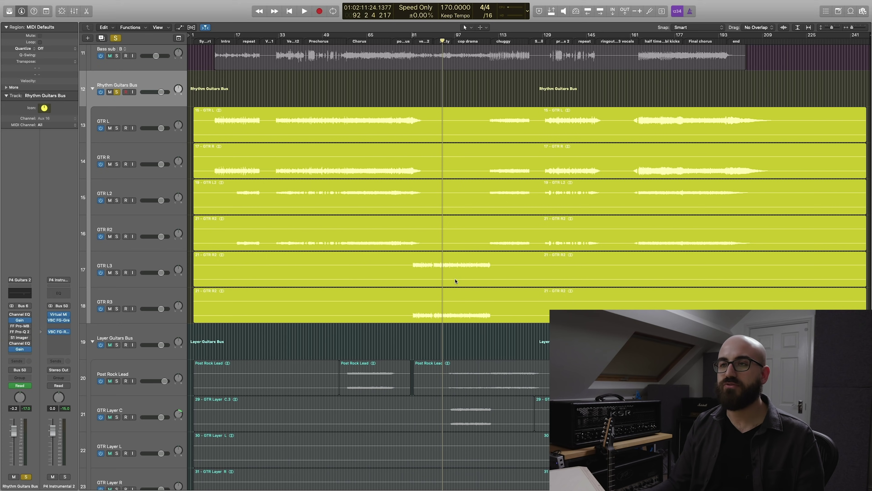
Step: Examine the gain settings of the first and last Gain plug-ins on the Rhythm Guitars Bus and close their windows
left_click(19, 320)
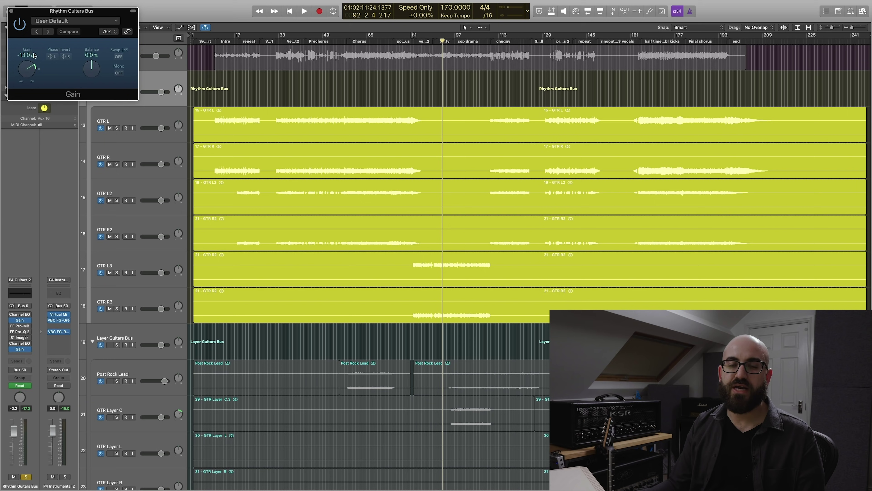
left_click(12, 11)
left_click(20, 349)
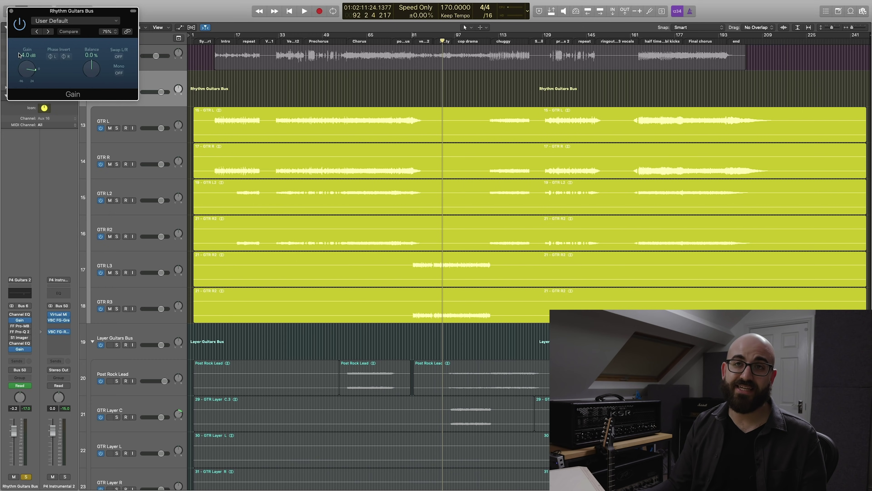
left_click(11, 12)
Step: Show the track automation and examine the Rhythm Guitars Bus volume changes across the song's sections
scroll(180, 81, "right", 1)
scroll(240, 104, "up", 1)
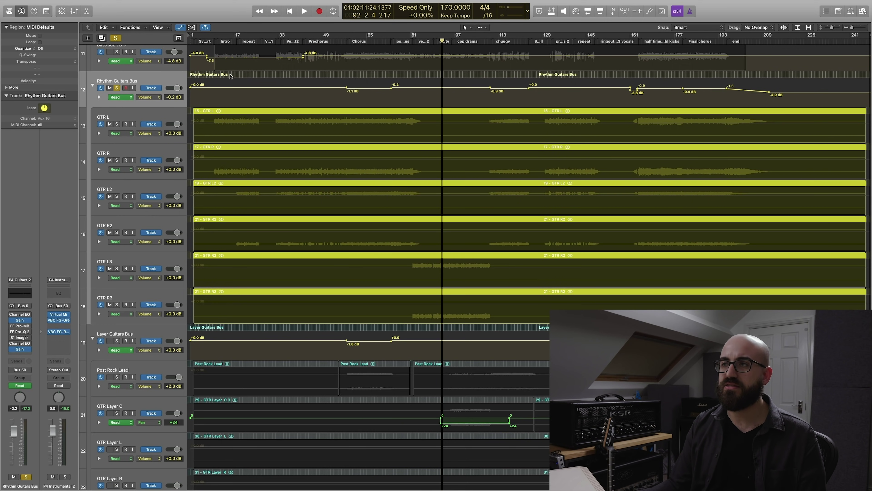
scroll(243, 94, "up", 1)
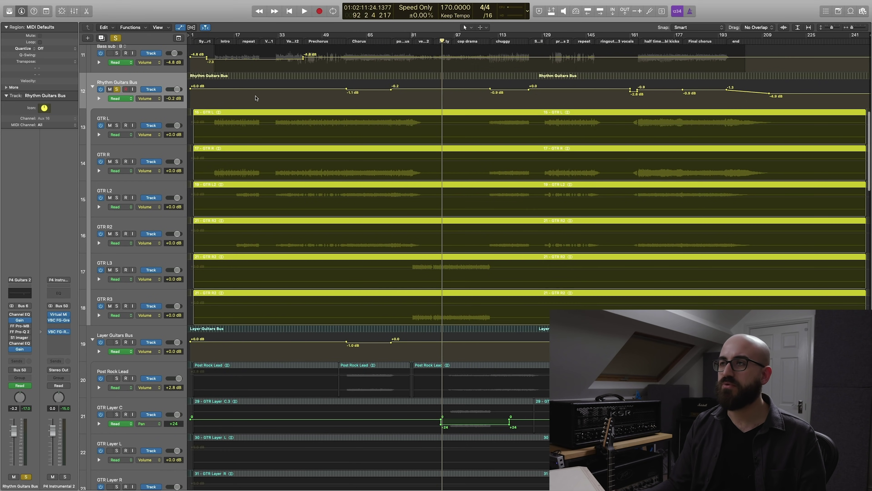
scroll(255, 98, "up", 1)
scroll(562, 78, "up", 6)
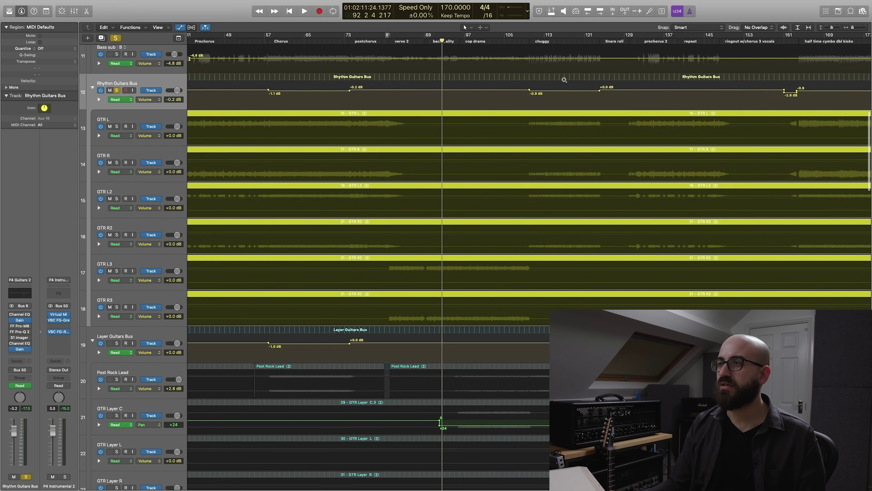
scroll(578, 86, "down", 4)
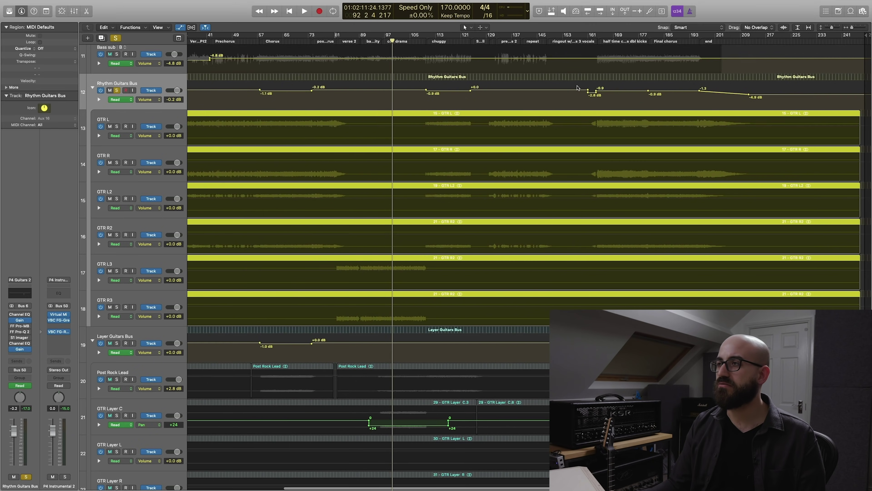
scroll(469, 98, "down", 2)
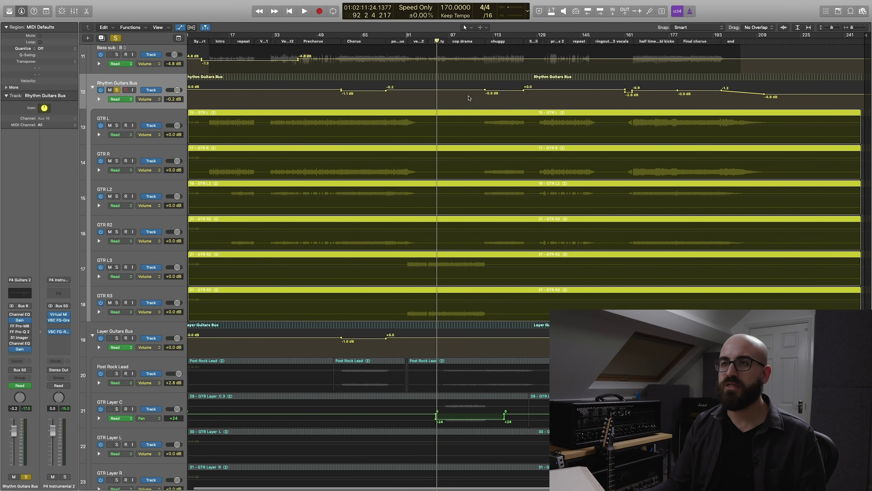
Step: Place the playhead in the Intro, open the Rhythm Guitars Bus's first Channel EQ, enable it and move its window over the arrangement
left_click(217, 42)
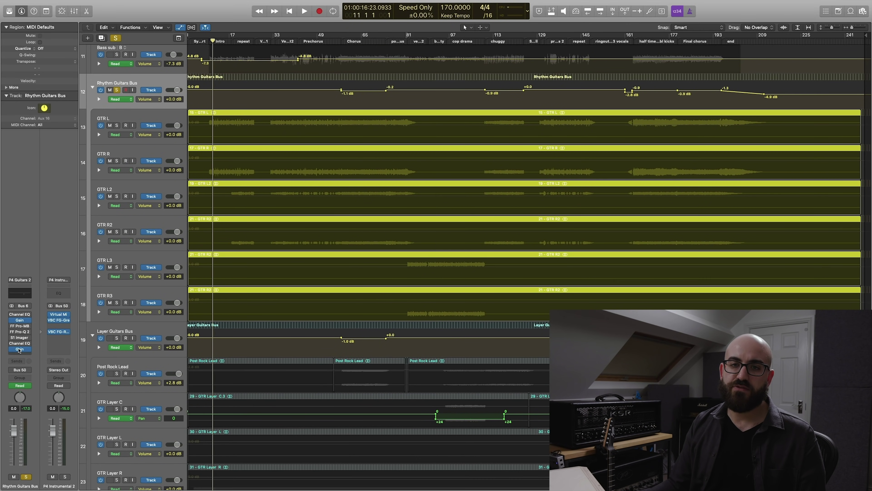
left_click(17, 315)
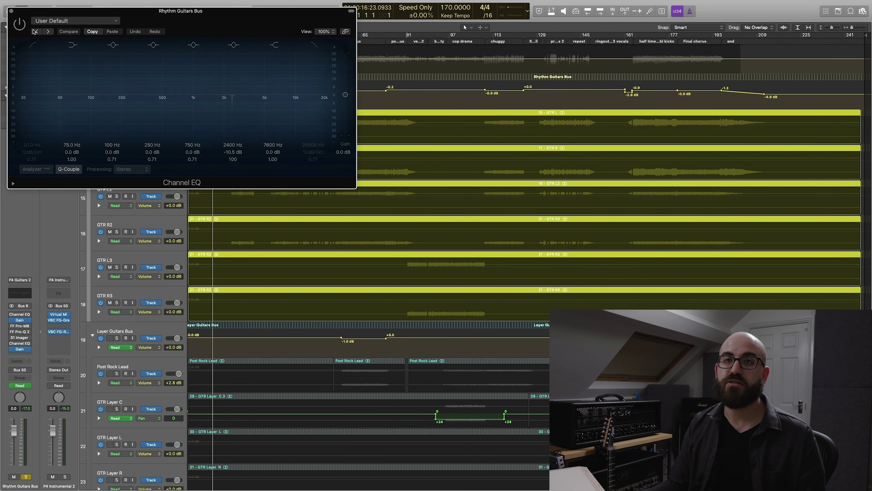
left_click(17, 24)
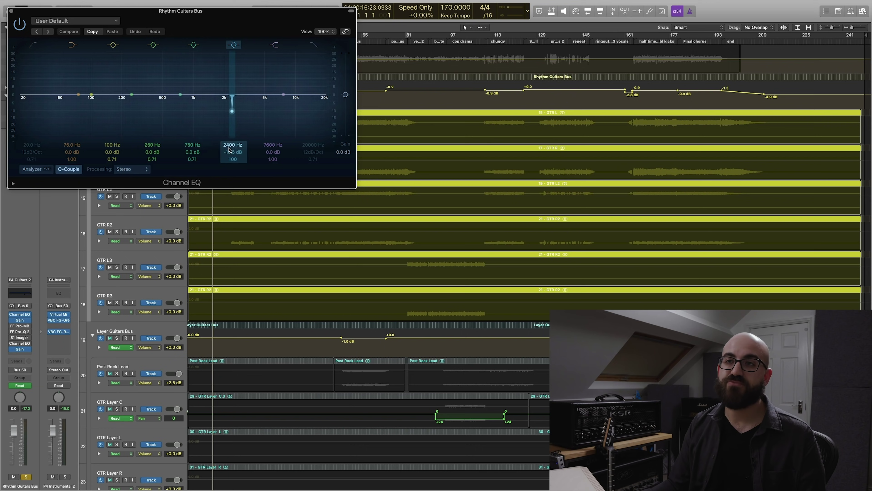
left_click_drag(237, 19, 555, 74)
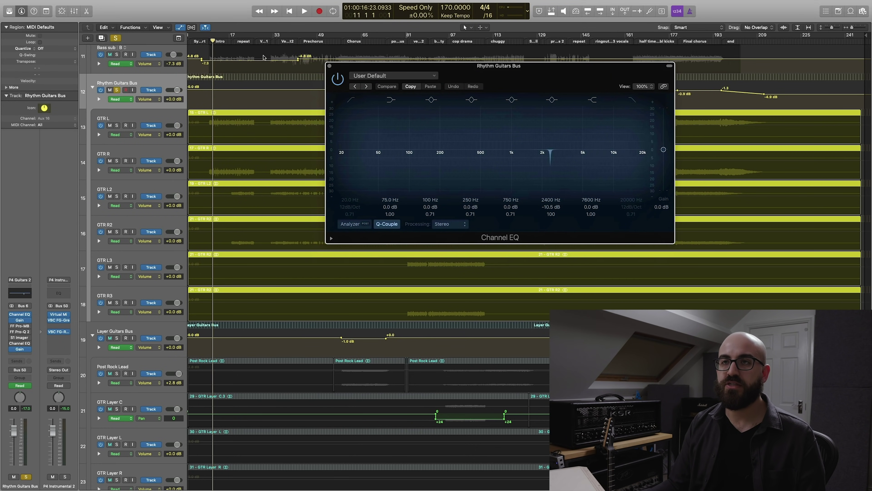
Step: Play the rhythm guitars from Verse 1 Pt2 and compare the sound with the Channel EQ bypassed and active
left_click(287, 41)
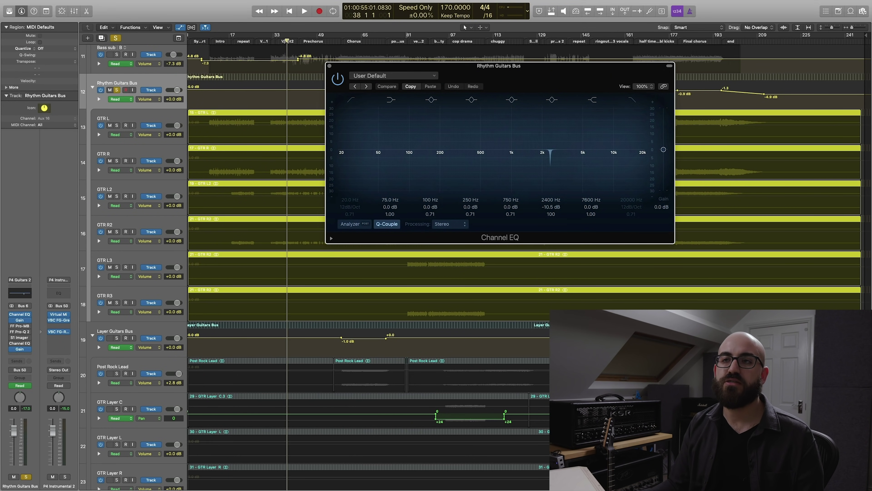
key("space")
left_click(337, 79)
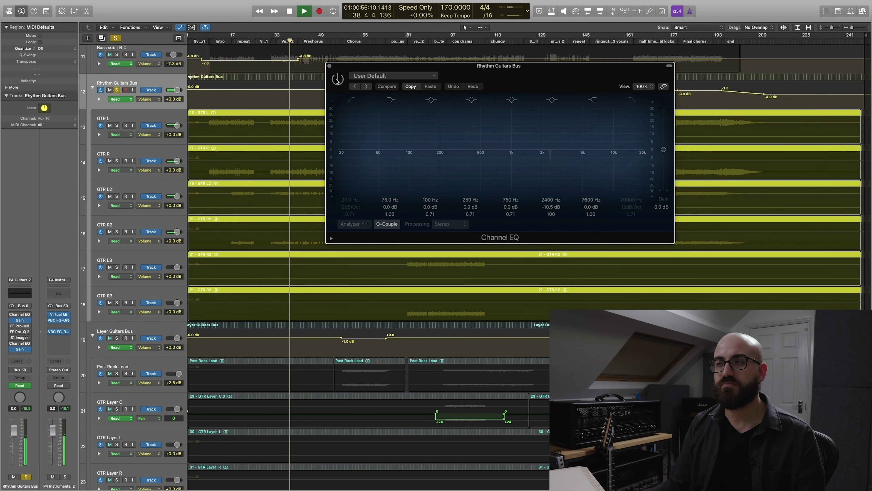
left_click(337, 79)
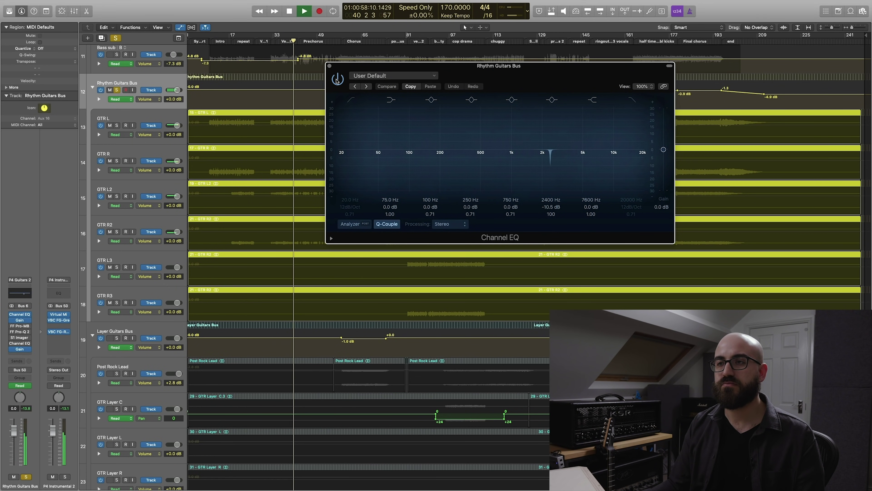
left_click(337, 79)
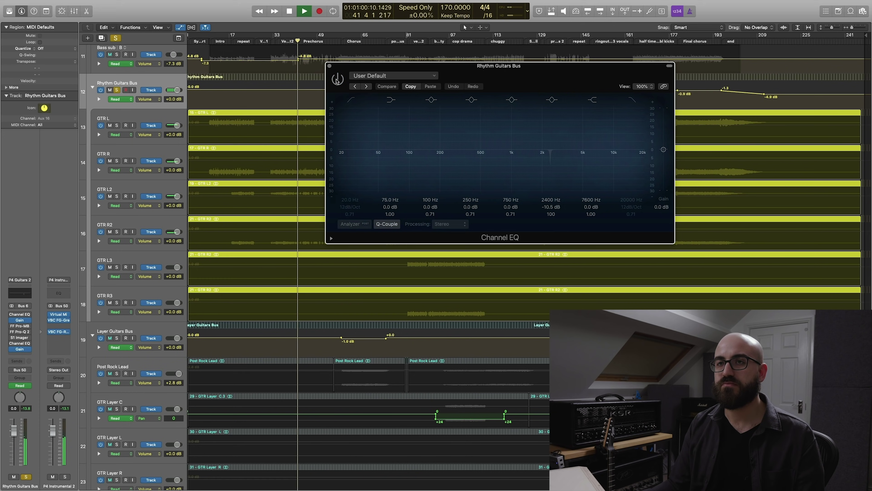
Step: Set the Channel EQ's 2400 Hz band gain to -11.5 dB, compare the guitars with the EQ bypassed and active, and close it
left_click(337, 79)
mouse_move(551, 164)
left_mouse_down()
mouse_move(550, 123)
mouse_move(550, 167)
left_mouse_up()
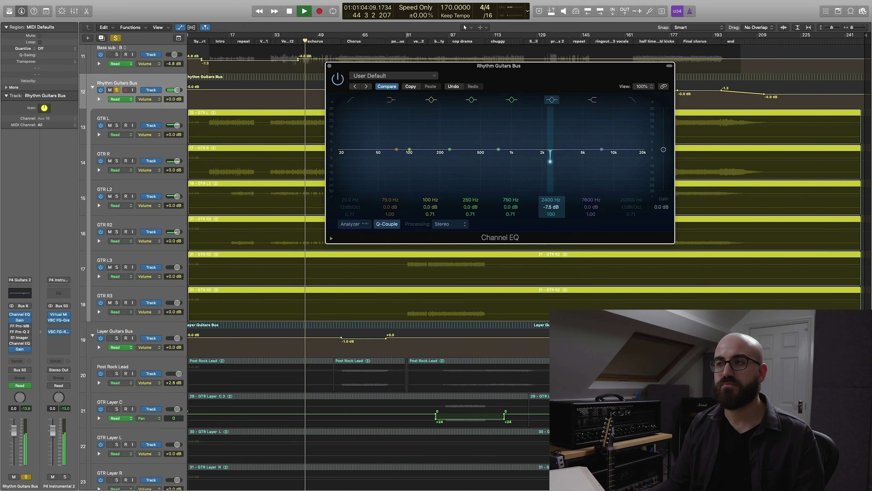
left_click(337, 80)
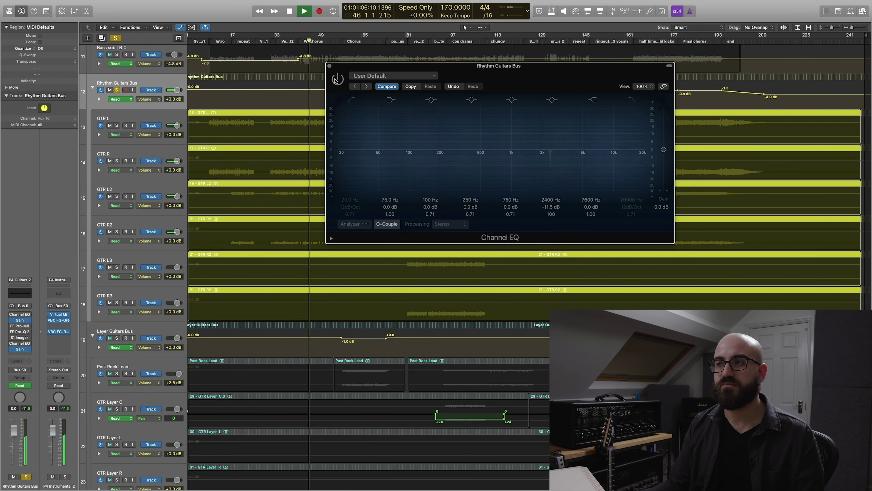
left_click(337, 80)
key("space")
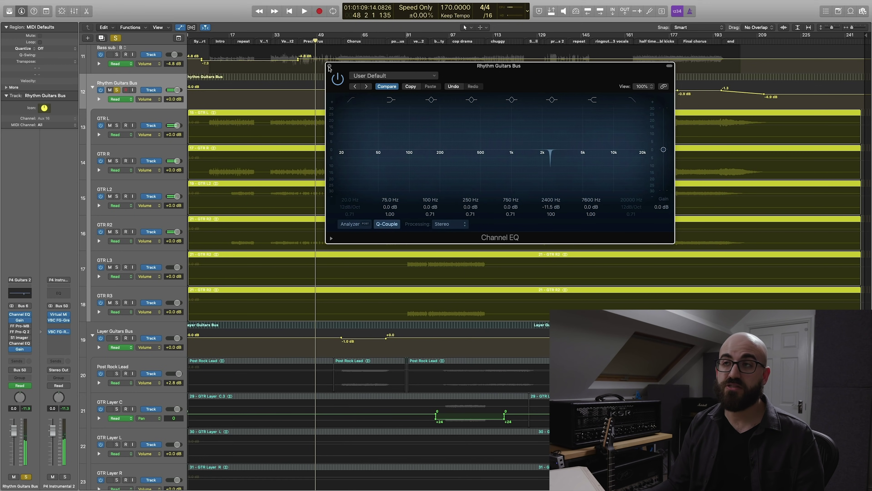
left_click(329, 66)
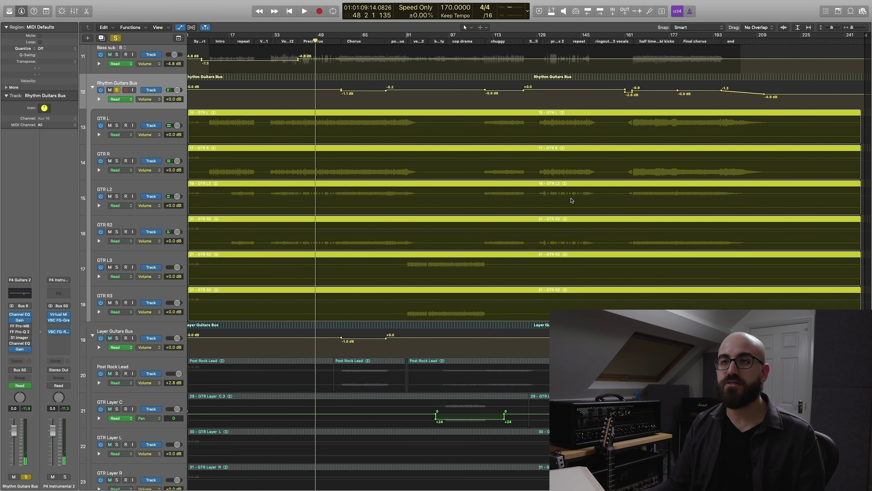
Step: Place the playhead in the Intro, open and enable the Rhythm Guitars Bus's FF Pro-MB over the arrangement and select its low-mid band
left_click(216, 40)
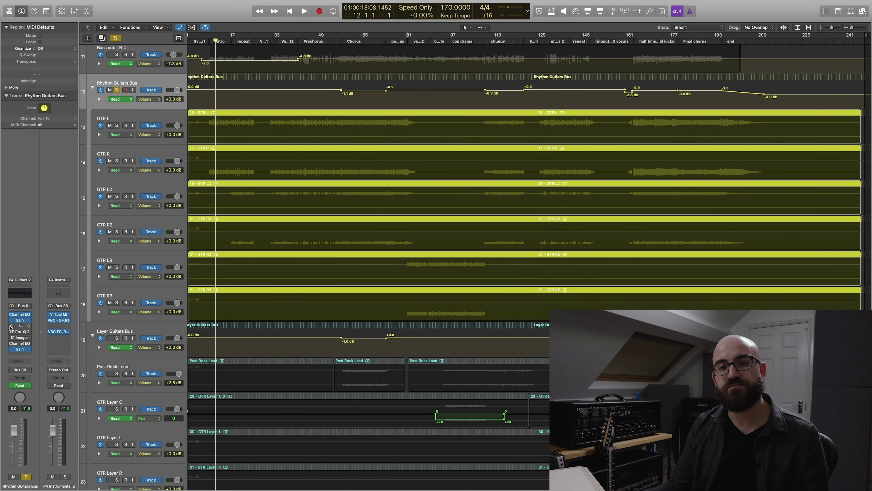
left_click(20, 326)
left_click_drag(189, 6, 383, 92)
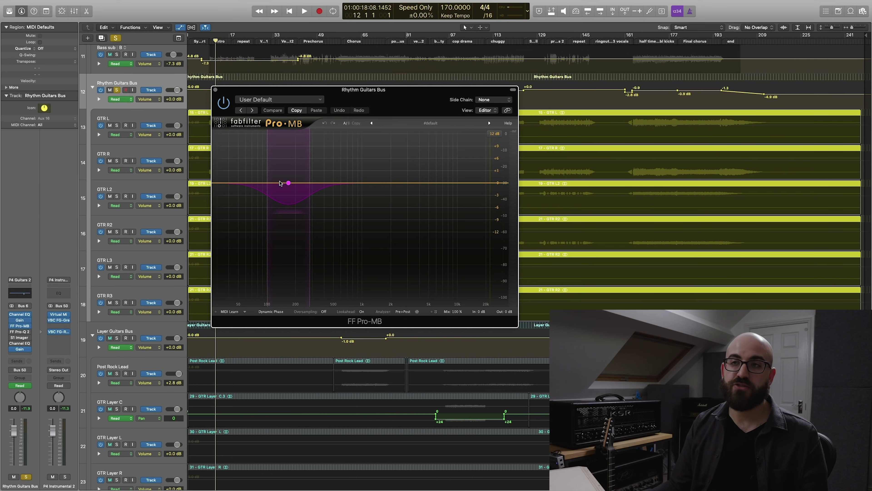
left_click(288, 183)
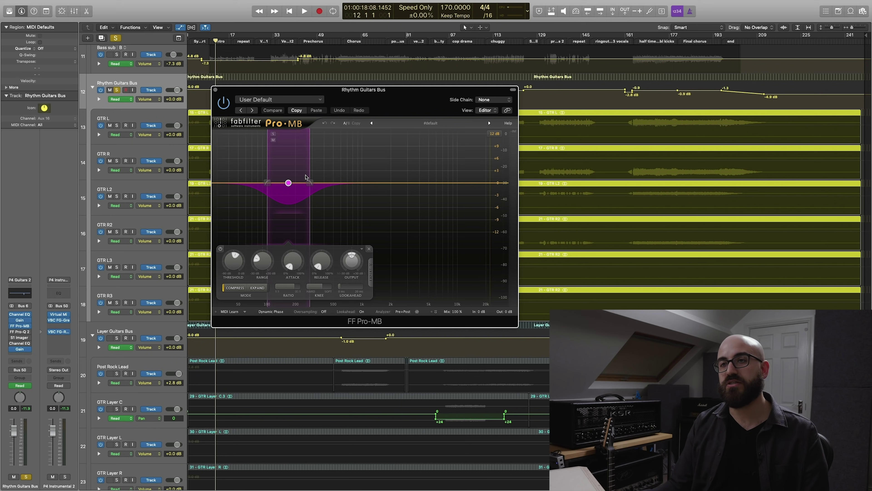
Step: Play the rhythm guitars from bar 165 in the half-time section and compare the sound with FF Pro-MB bypassed and active
left_click(637, 43)
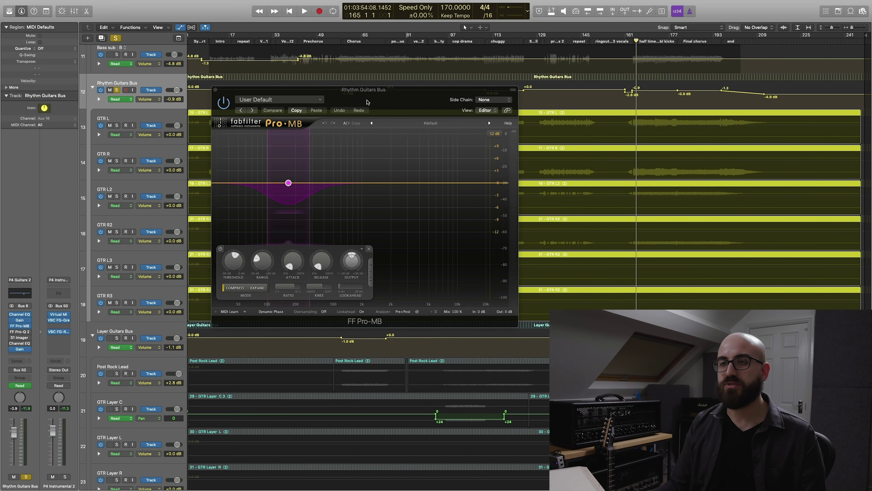
left_click(222, 104)
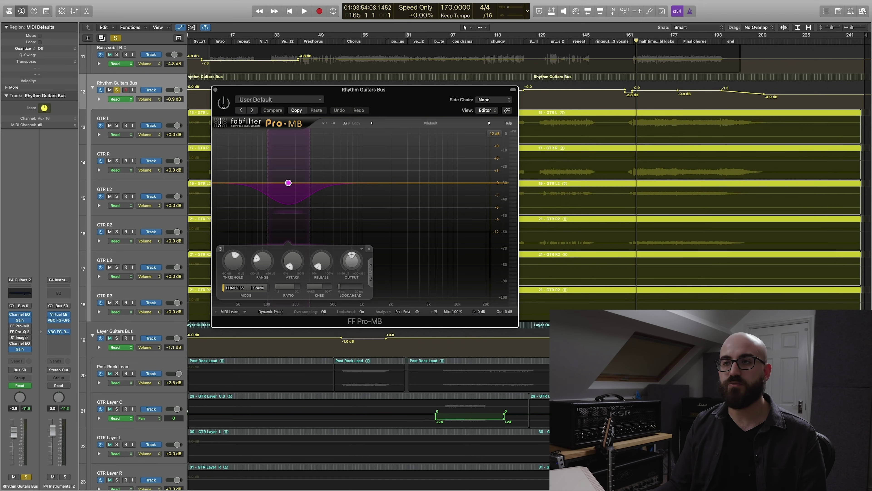
key("space")
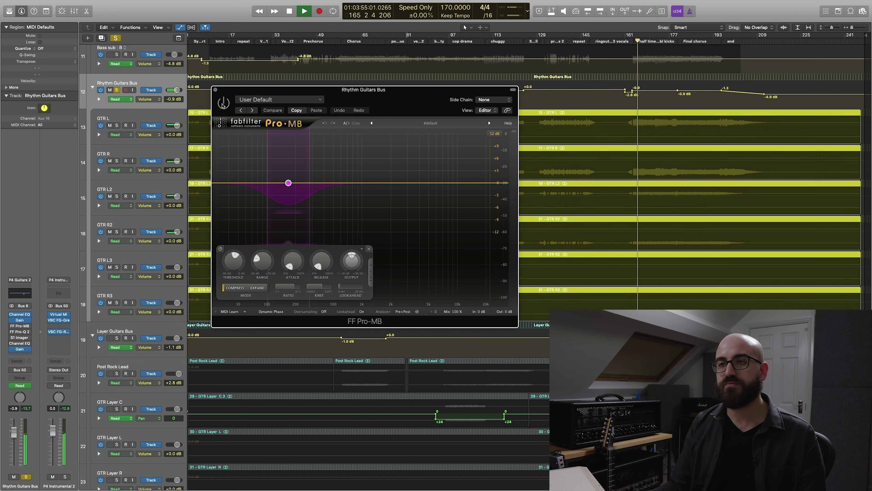
left_click(222, 104)
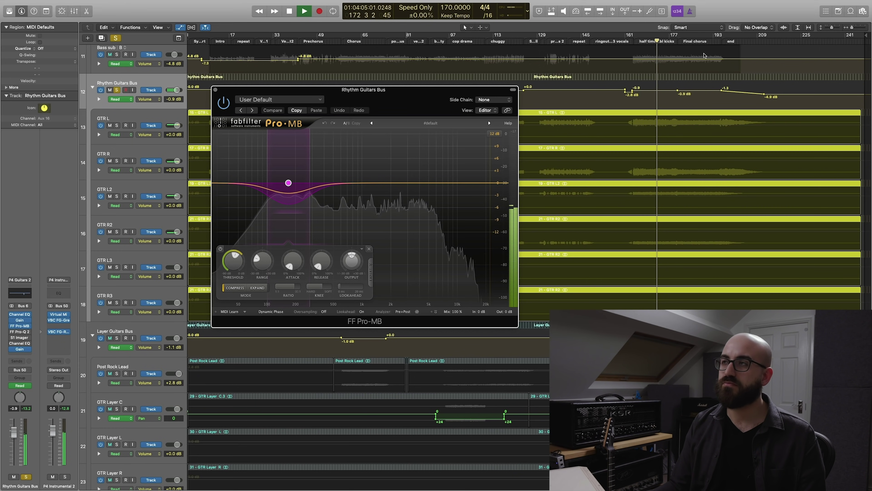
key("space")
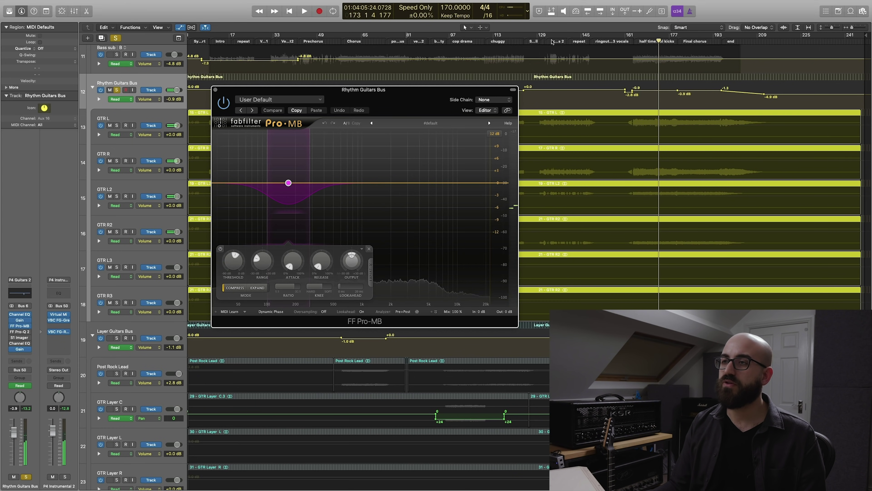
Step: Play the guitars from Verse 1 Pt2 to examine the FF Pro-MB band's compression, and close the plug-in window
left_click(551, 42)
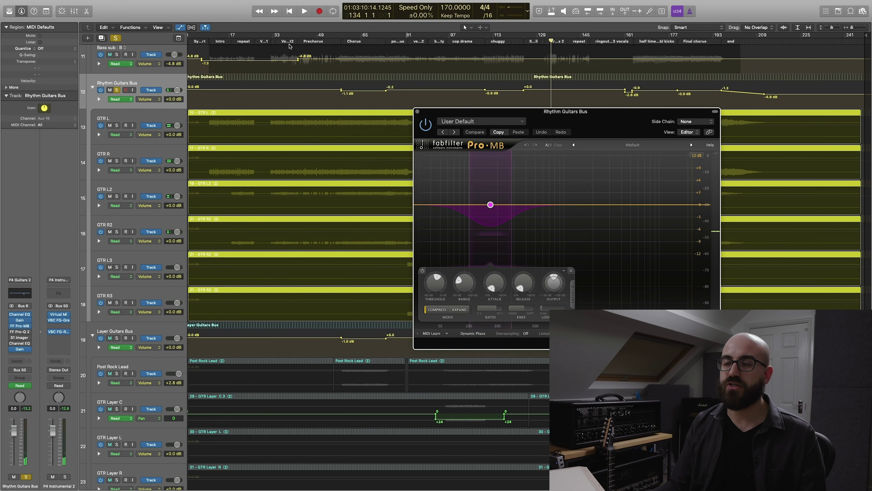
left_click(289, 44)
key("space")
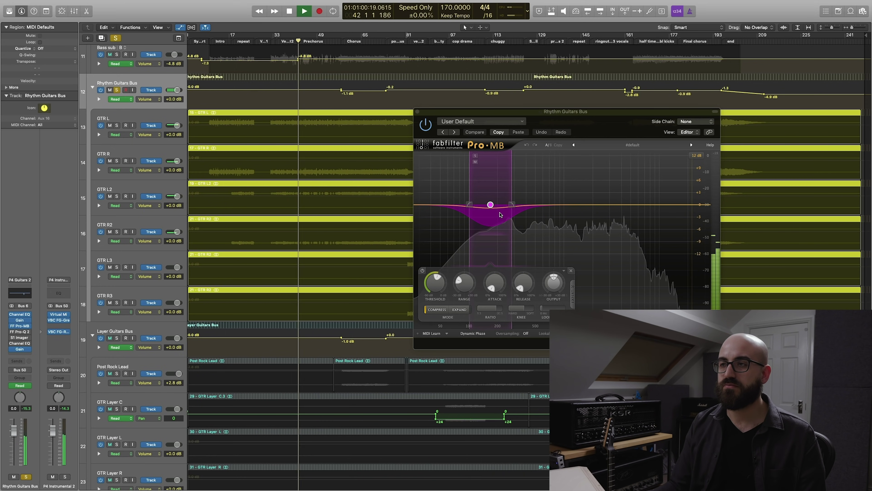
key("space")
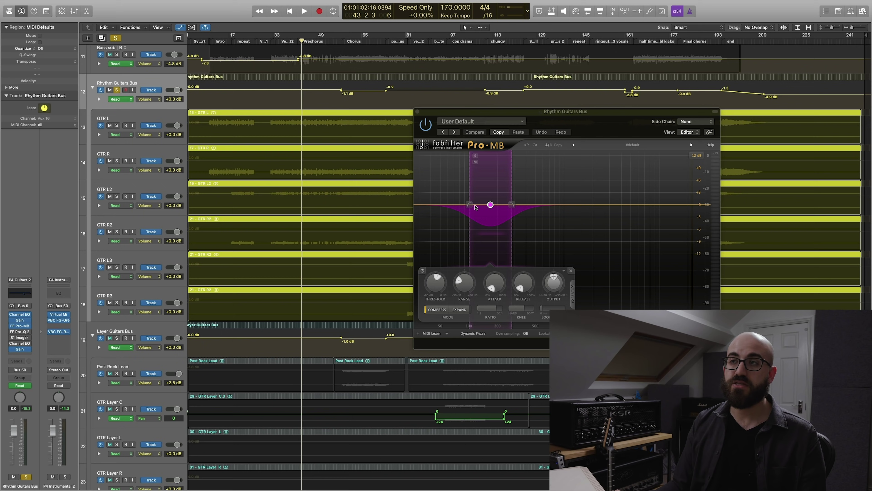
left_click(475, 208)
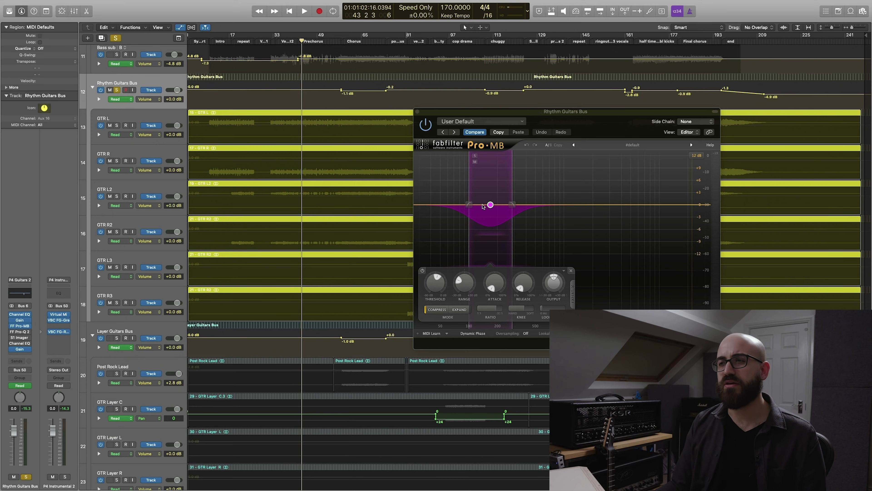
left_click(418, 112)
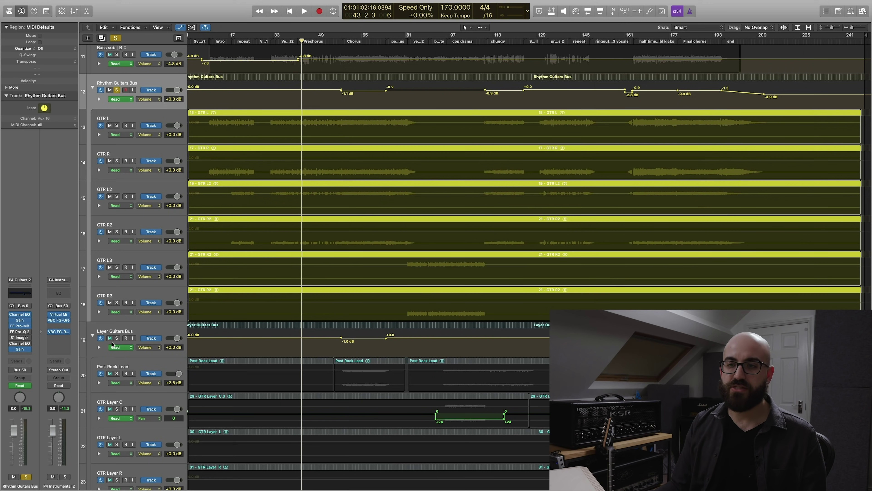
Step: Open and enable FF Pro-Q 2 on the Rhythm Guitars Bus, inspect its high-cut band and select its low-cut band
left_click(20, 332)
left_click_drag(127, 14, 414, 88)
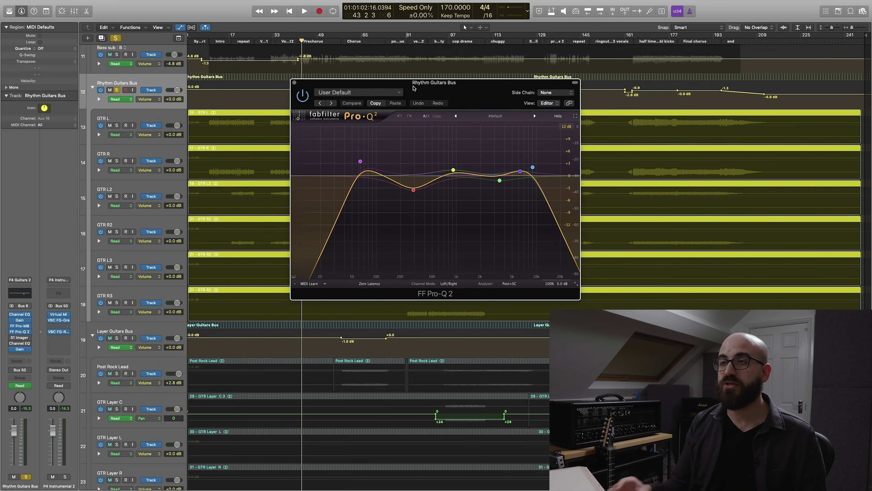
mouse_move(533, 169)
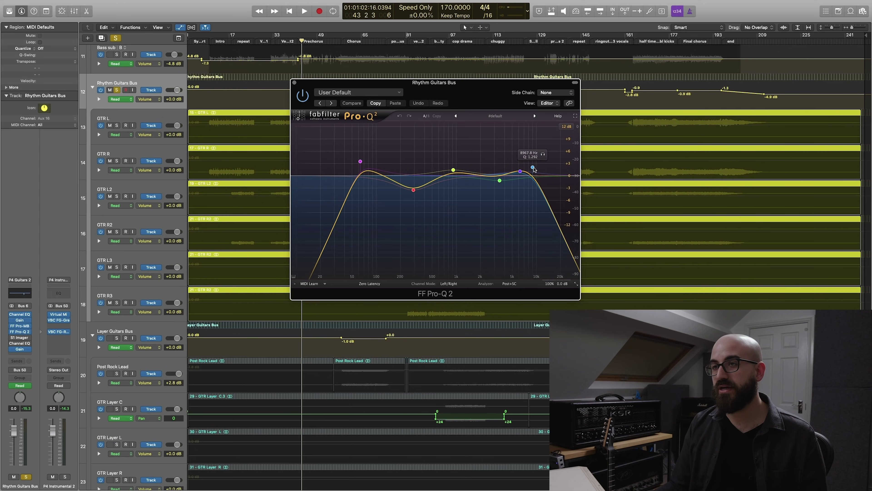
mouse_move(356, 164)
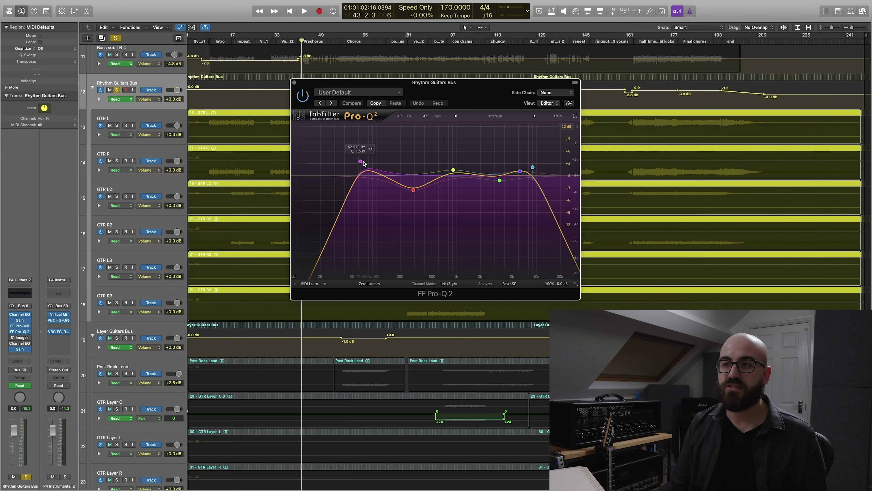
left_click(360, 162)
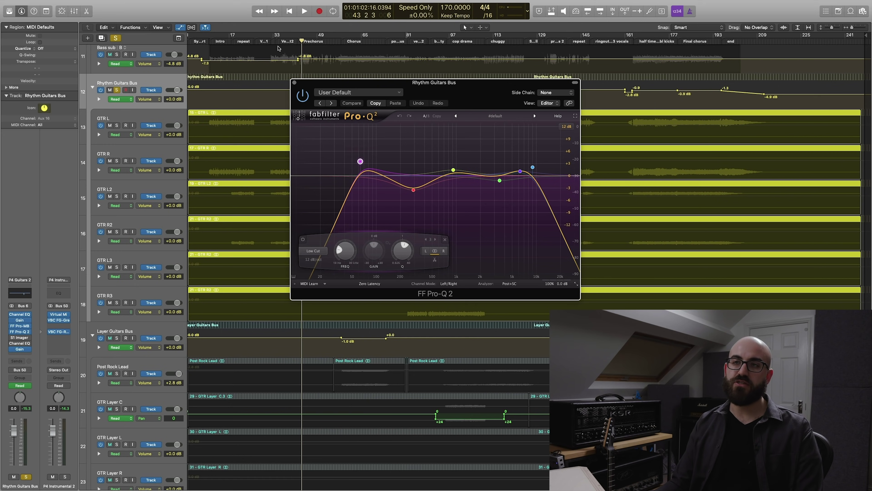
Step: Play the rhythm guitars from the Intro with FF Pro-Q 2 bypassed and reactivate it during playback
left_click(214, 42)
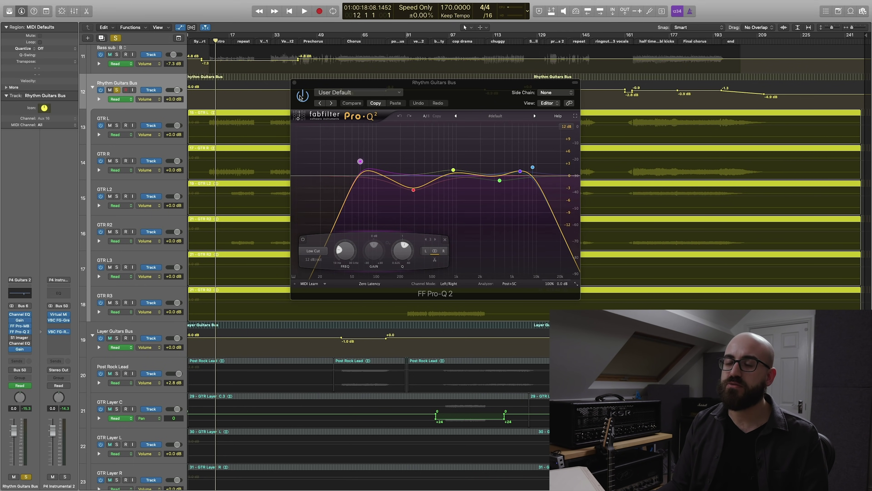
key("space")
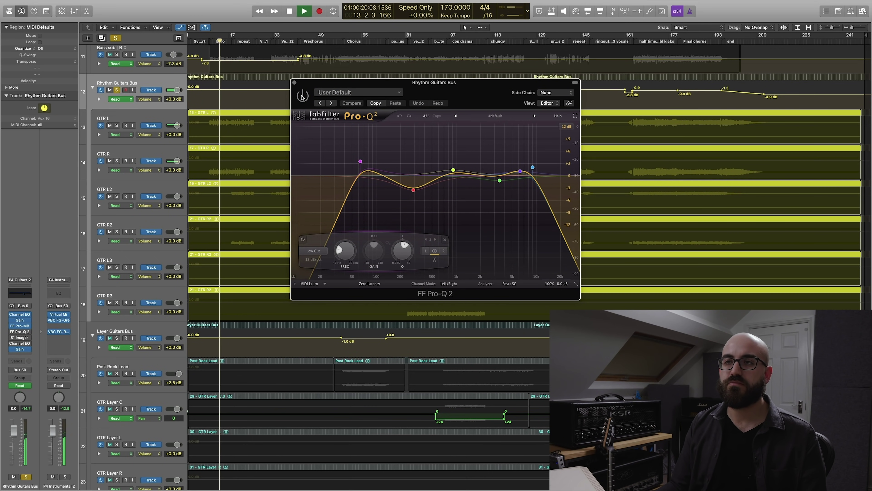
left_click(303, 97)
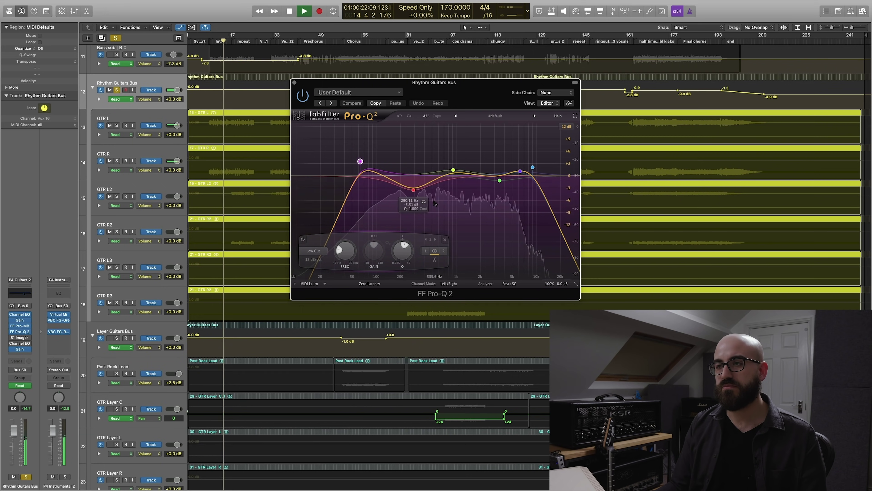
Step: Audition Pro-Q 2's low-mid cut, mid boost and high-cut bands in solo, and switch the low-cut band off and on
left_click(424, 203)
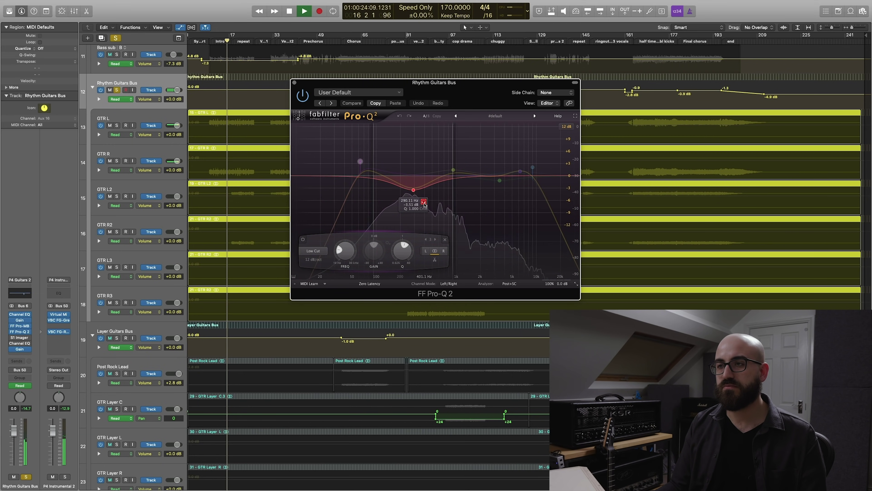
left_click(302, 239)
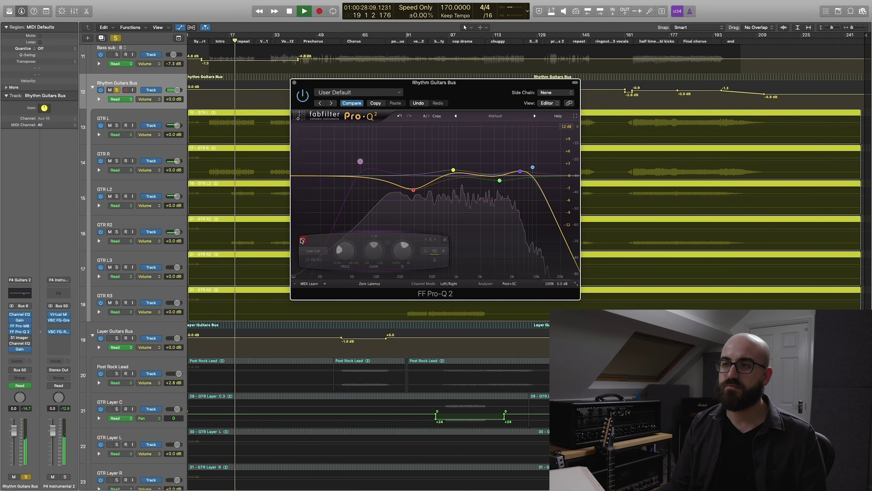
left_click(302, 240)
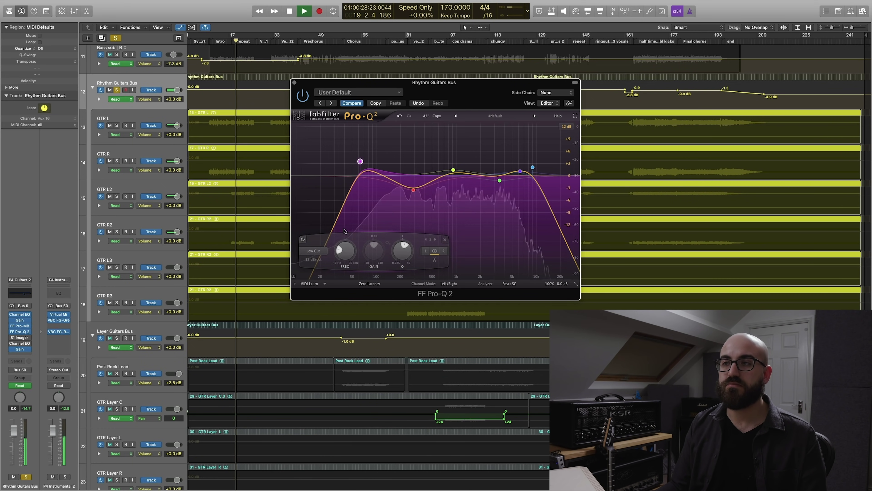
left_click(454, 171)
left_click(463, 153)
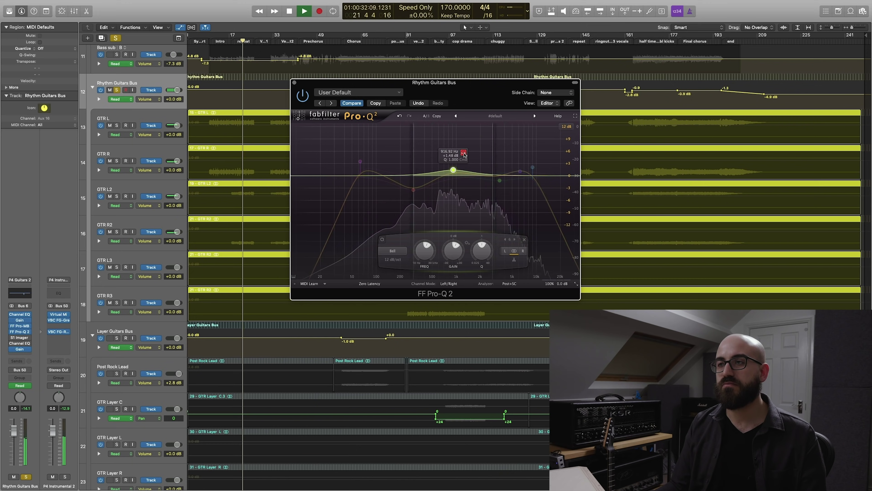
left_click(463, 154)
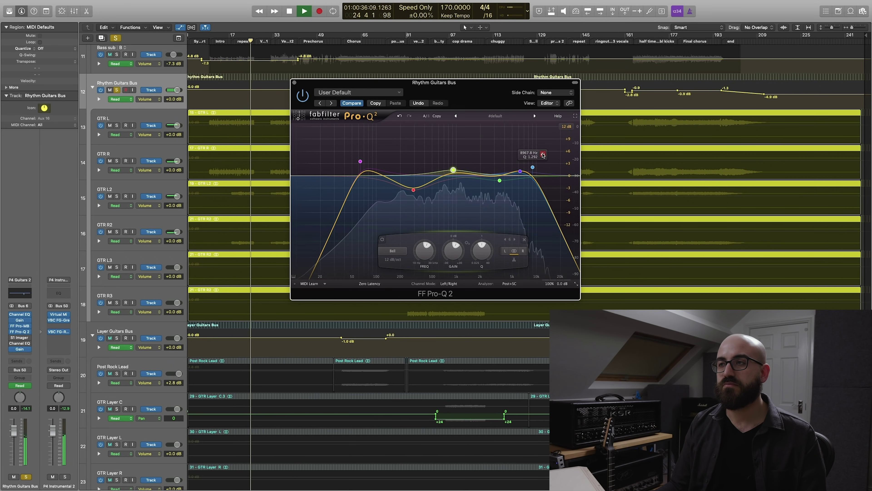
left_click(543, 155)
left_click(543, 155)
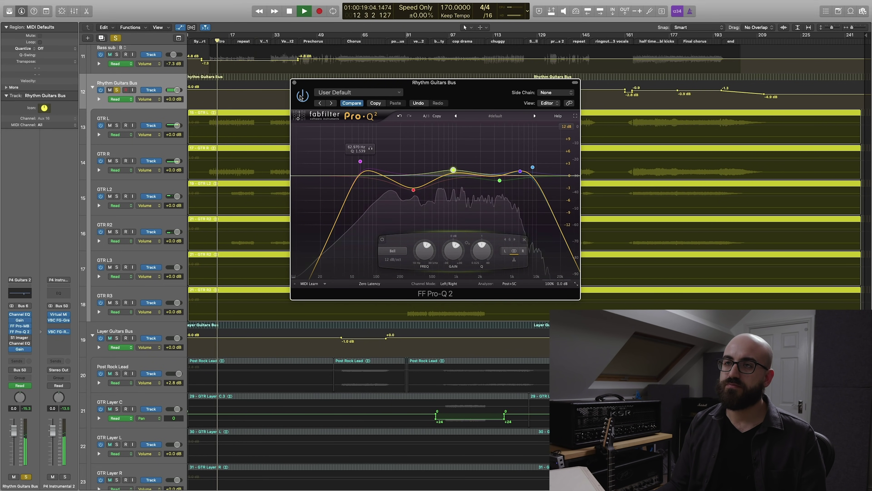
Step: Compare the Intro guitars with Pro-Q 2 bypassed and active, stop playback, review its bands and close the window
left_click(302, 97)
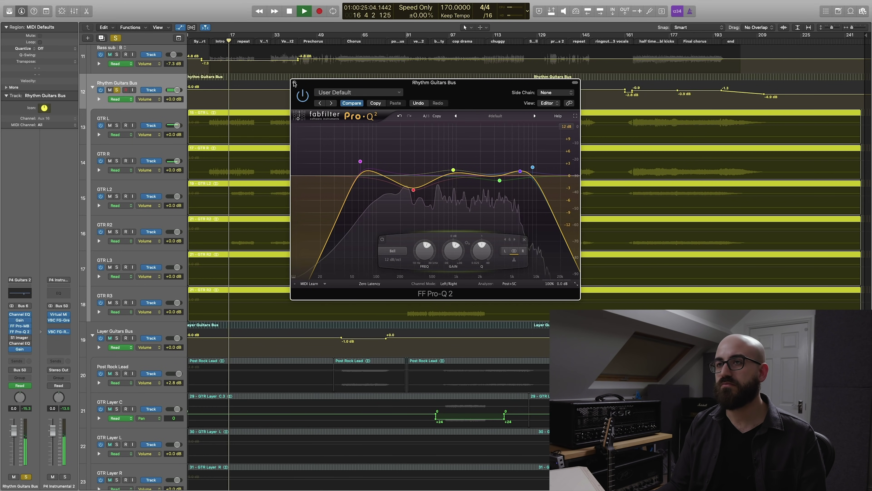
key("space")
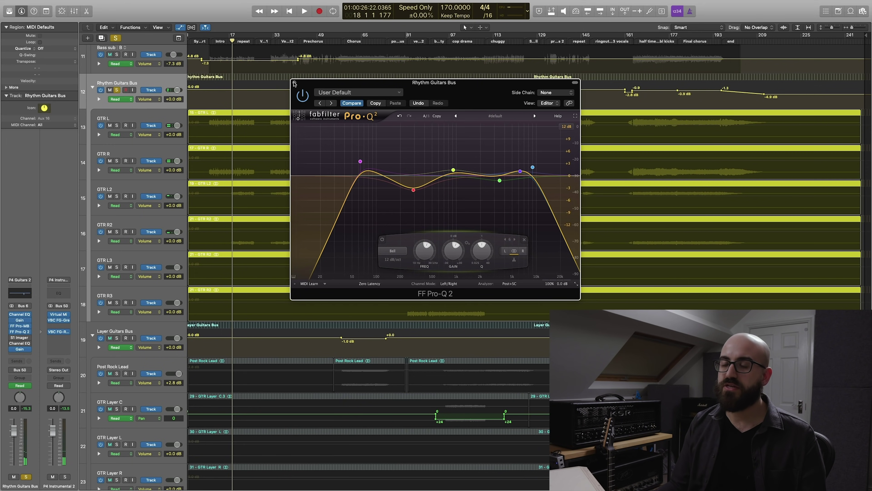
mouse_move(409, 188)
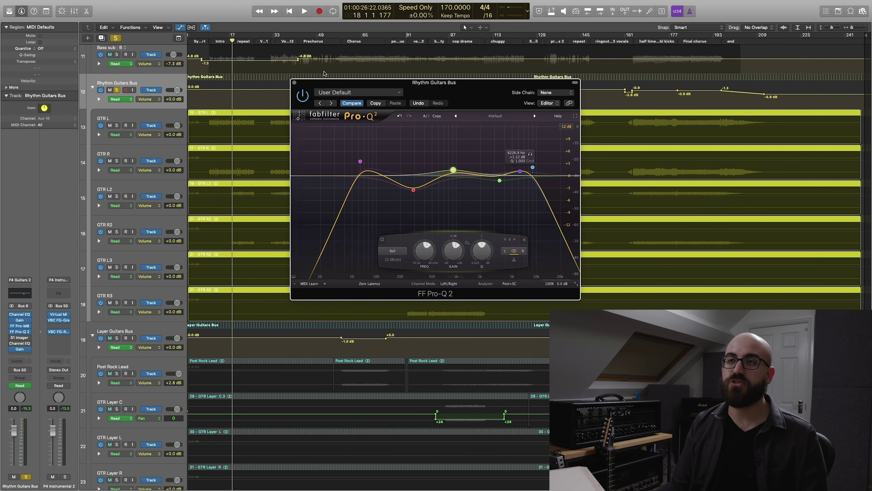
scroll(251, 130, "up", 5)
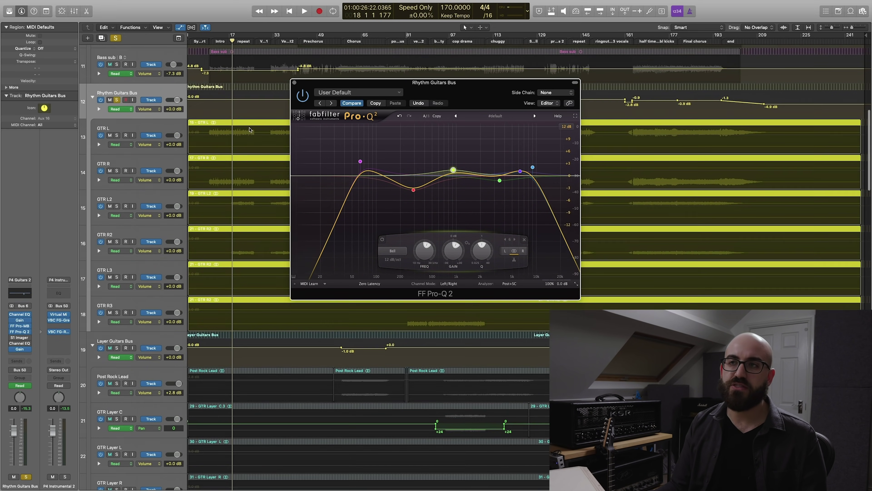
left_click(292, 81)
Step: Open S1 Imager on the Rhythm Guitars Bus, review its stereo width setting and close the window
left_click(20, 338)
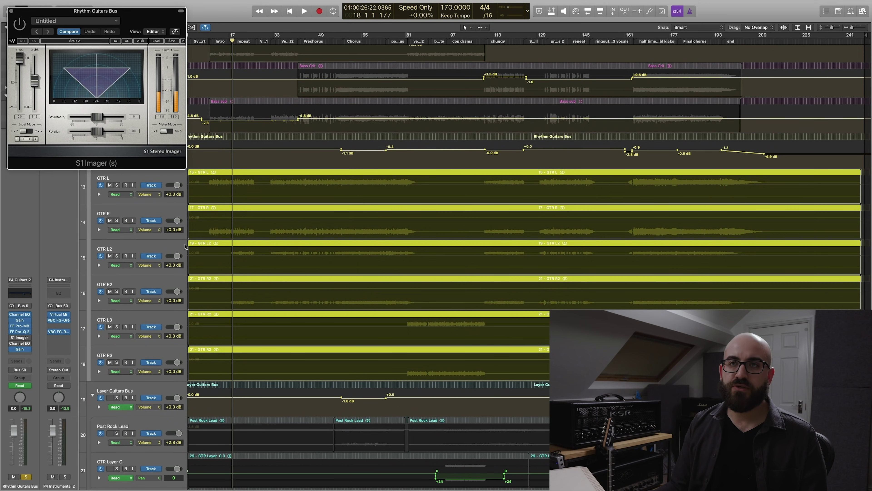
left_click_drag(124, 18, 268, 112)
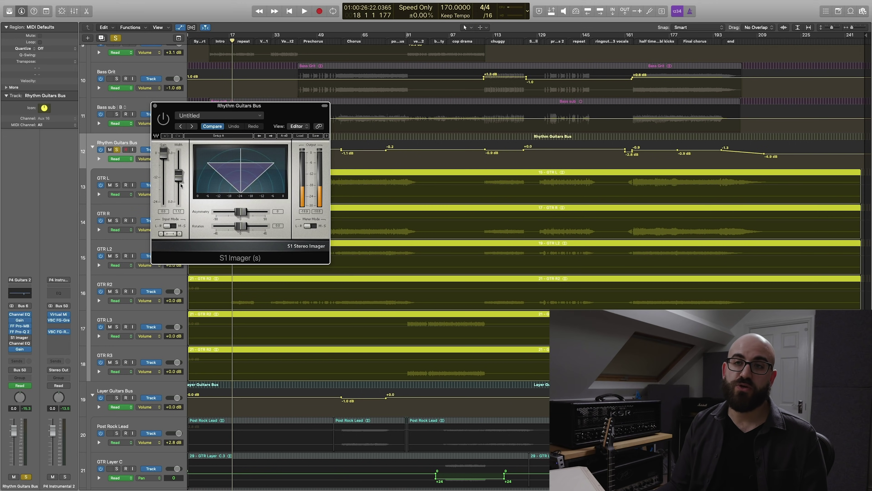
left_click(155, 105)
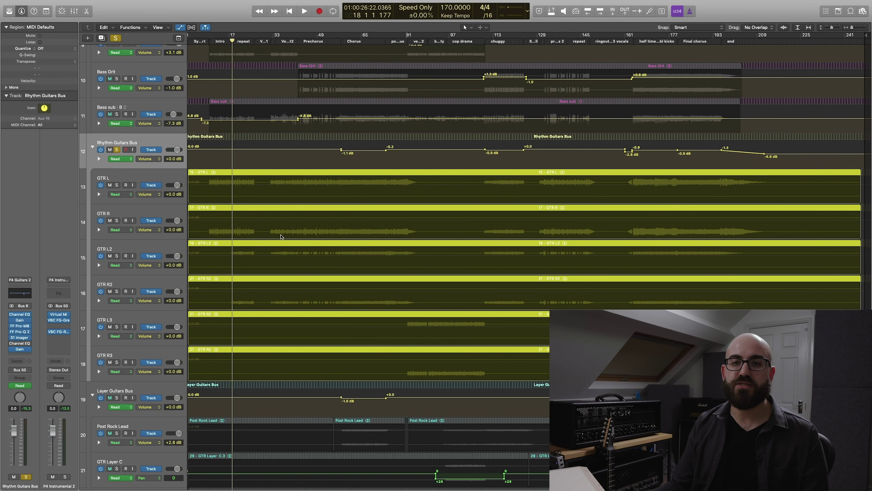
Step: In the Rhythm Guitars Bus's second Channel EQ, set the 3350 Hz band to -1.5 dB and the 2500 Hz band to -6.0 dB during playback
left_click(19, 314)
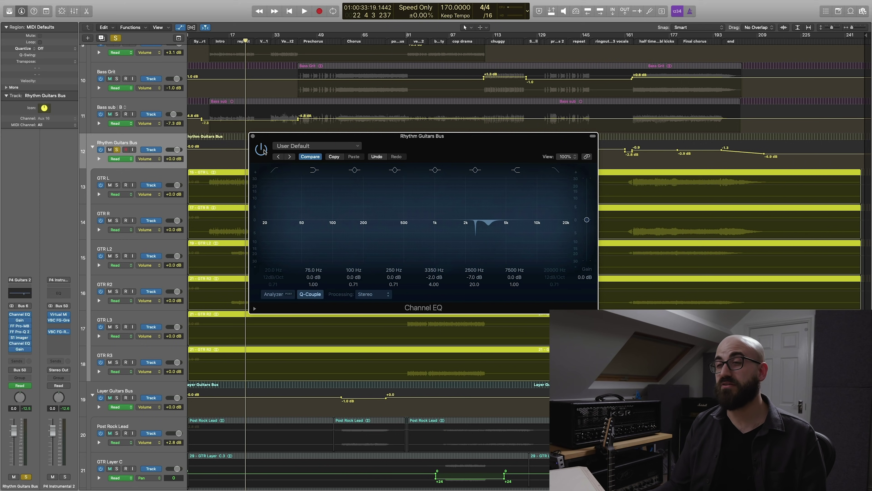
left_click(264, 151)
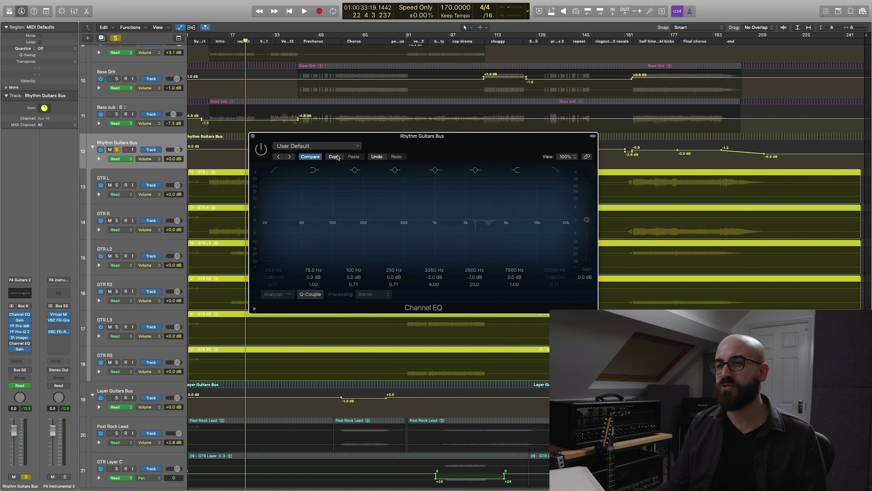
key("space")
left_click(261, 149)
left_click_drag(431, 279, 473, 278)
left_click(472, 277)
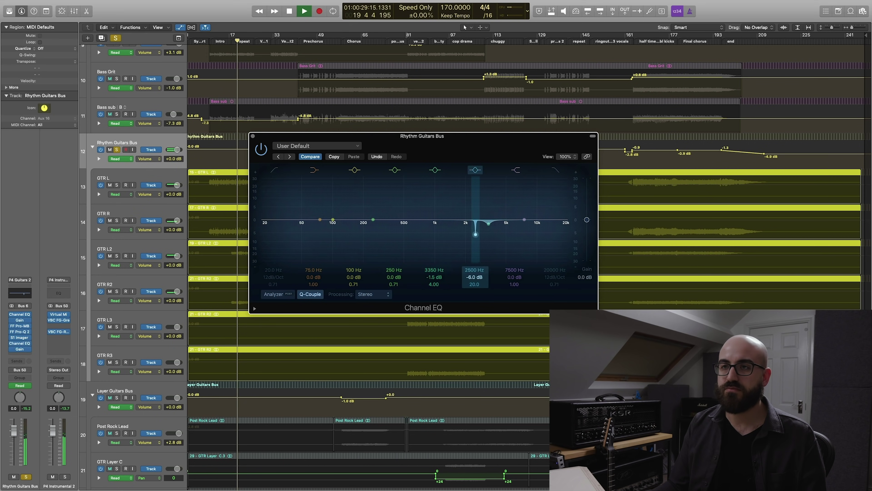
Step: Compare the rhythm guitars with this Channel EQ bypassed and active, stop playback and close the window
left_click(261, 149)
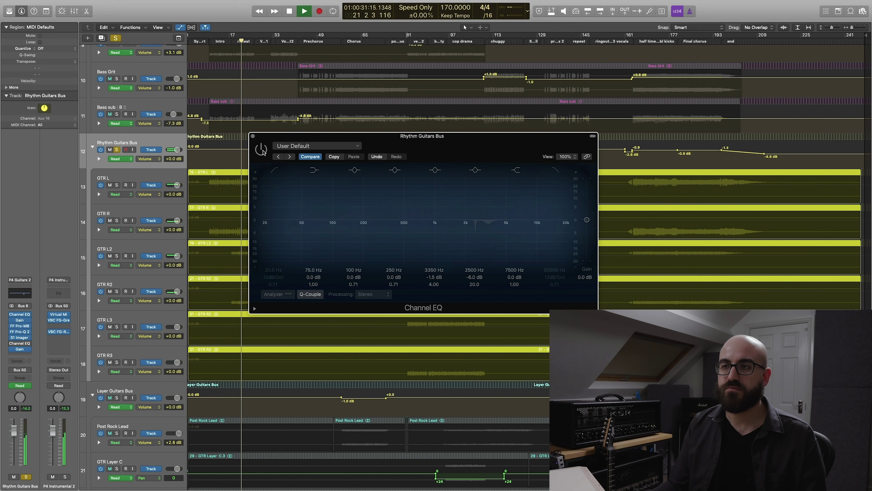
left_click(307, 156)
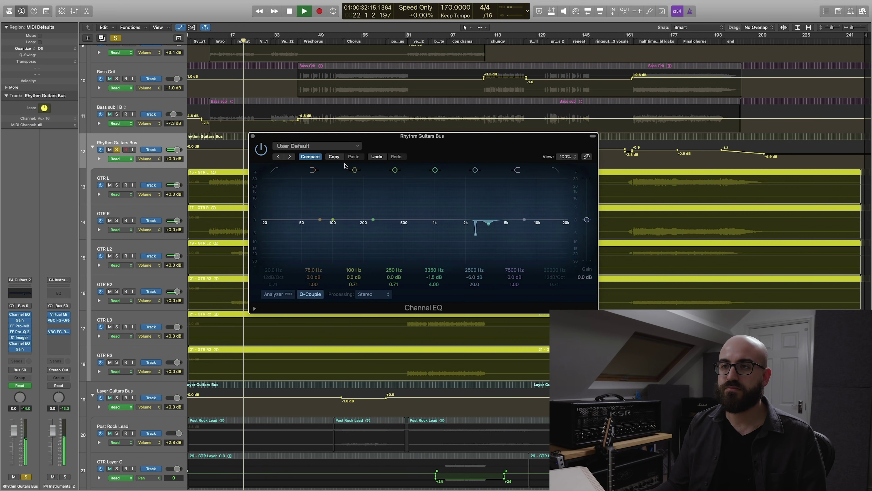
left_click(307, 156)
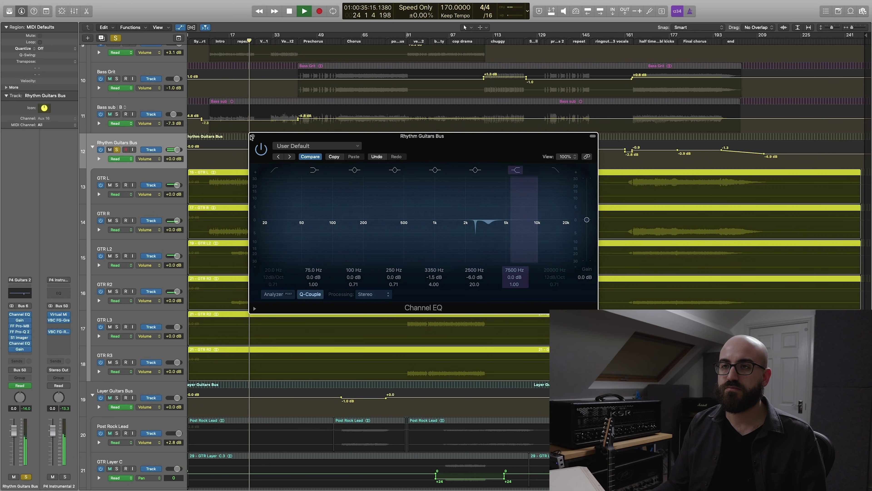
left_click(261, 149)
left_click(261, 149)
key("space")
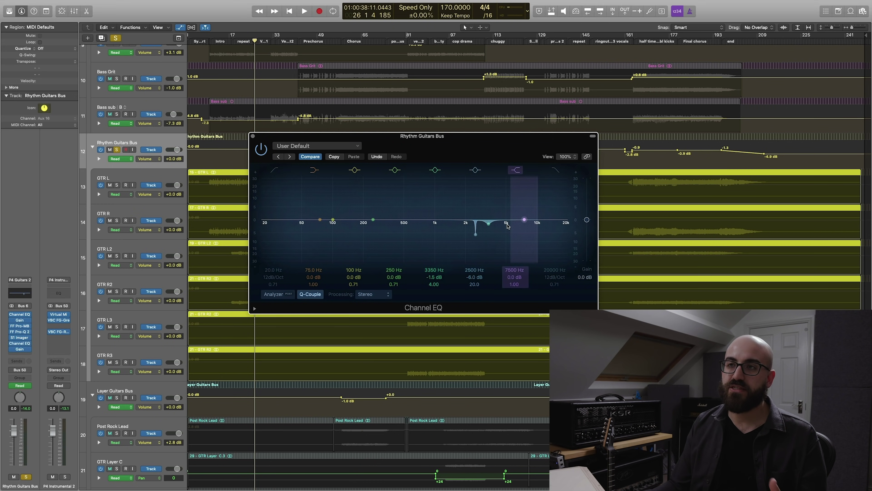
left_click(253, 136)
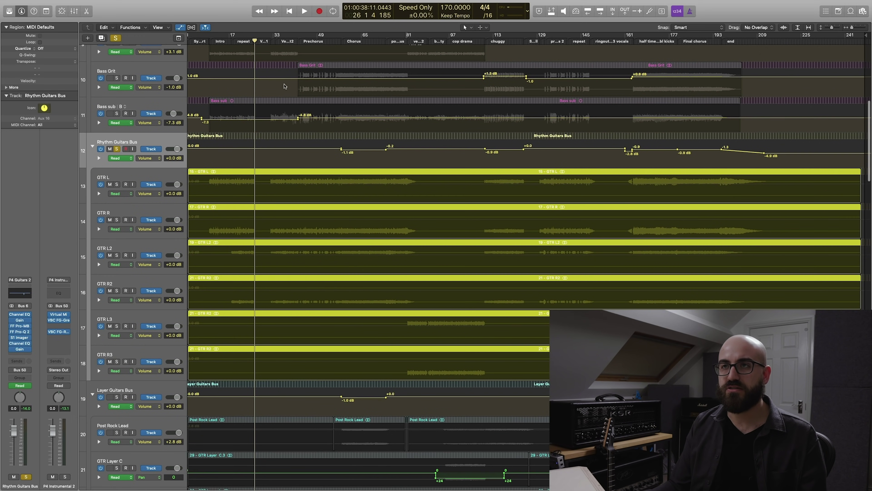
Step: Place the playhead at bar 36, take the Rhythm Guitars Bus out of solo and hide the track automation
left_click(283, 40)
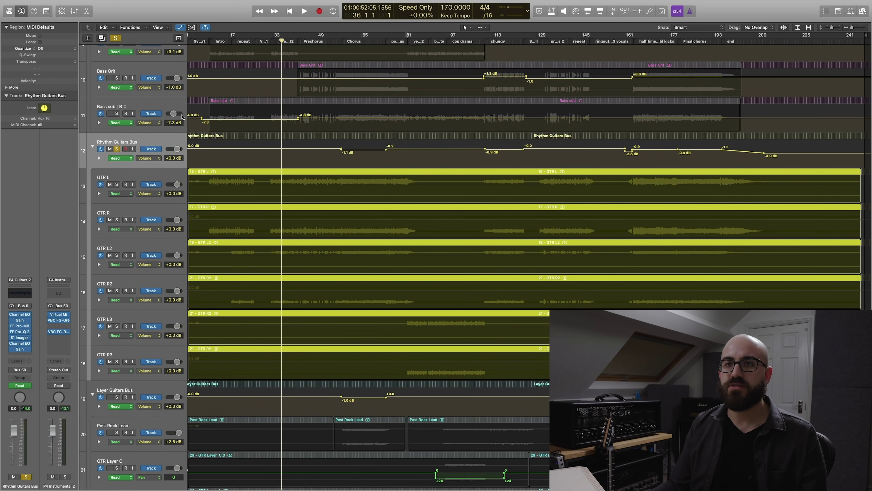
left_click(117, 149)
key("a")
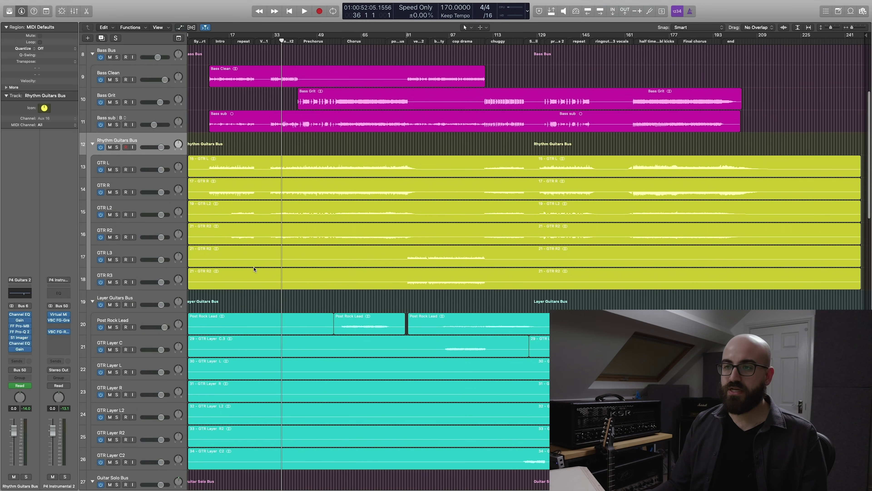
Step: Solo the Layer Guitars Bus and listen to it in the Chorus and the half-time section
scroll(344, 241, "down", 10)
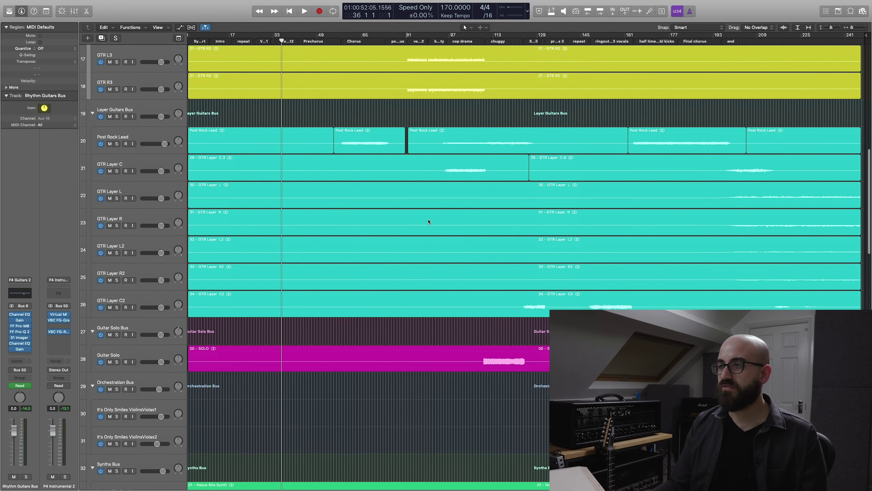
left_click(115, 117)
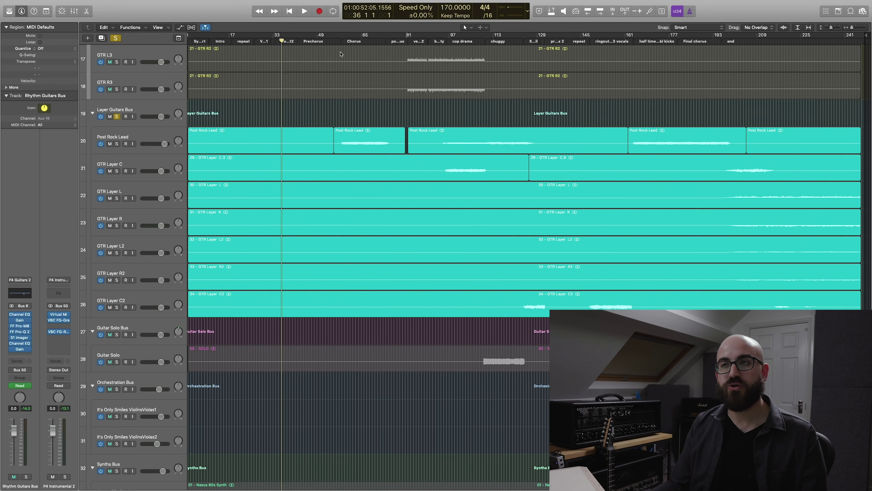
left_click(350, 40)
left_click(156, 110)
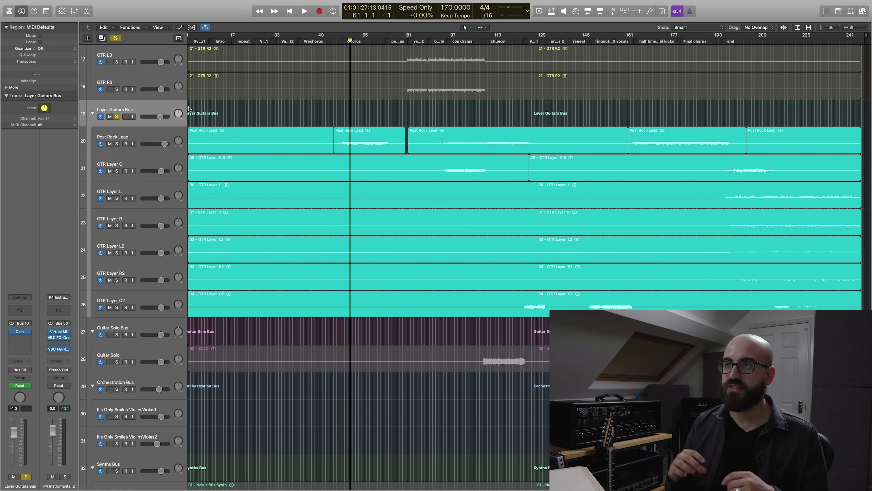
key("space")
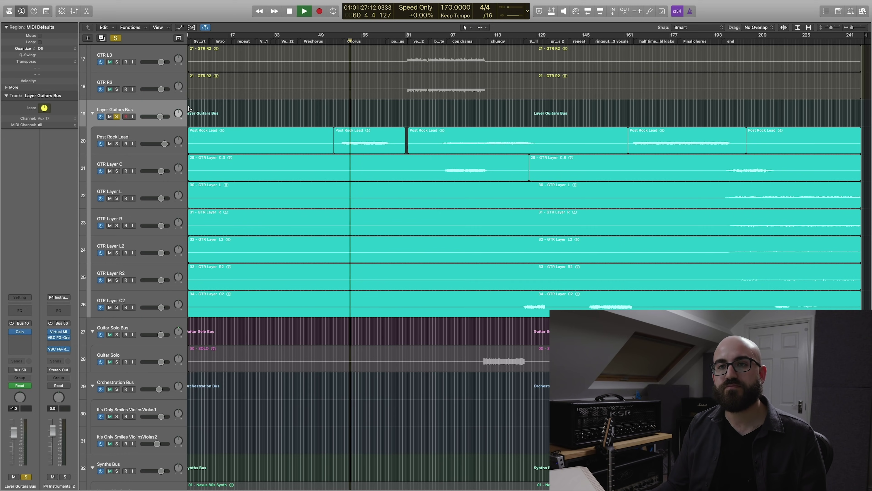
scroll(302, 146, "up", 1)
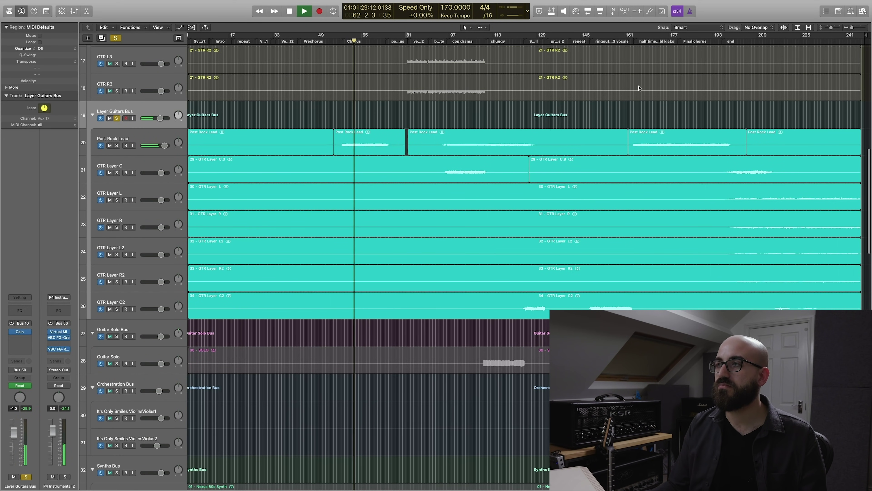
left_click(652, 42)
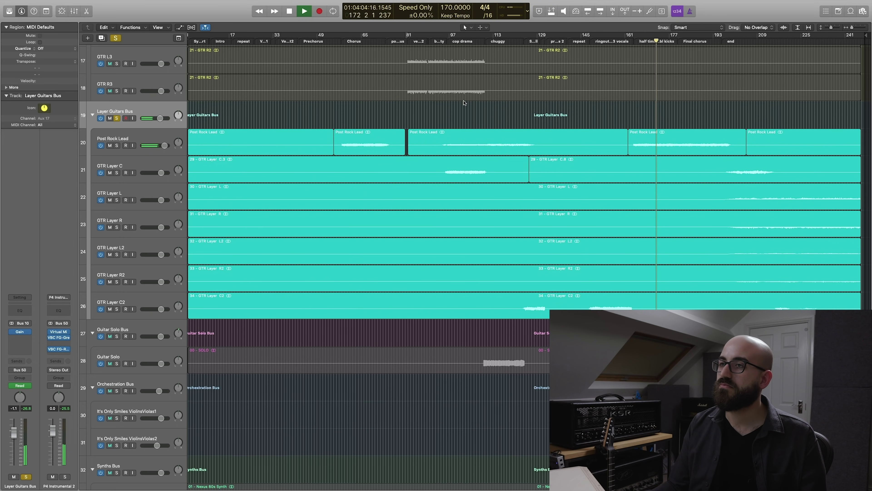
key("space")
Step: Solo only GTR Layer C, play it from the cop drama section and take it out of solo
left_click(455, 42)
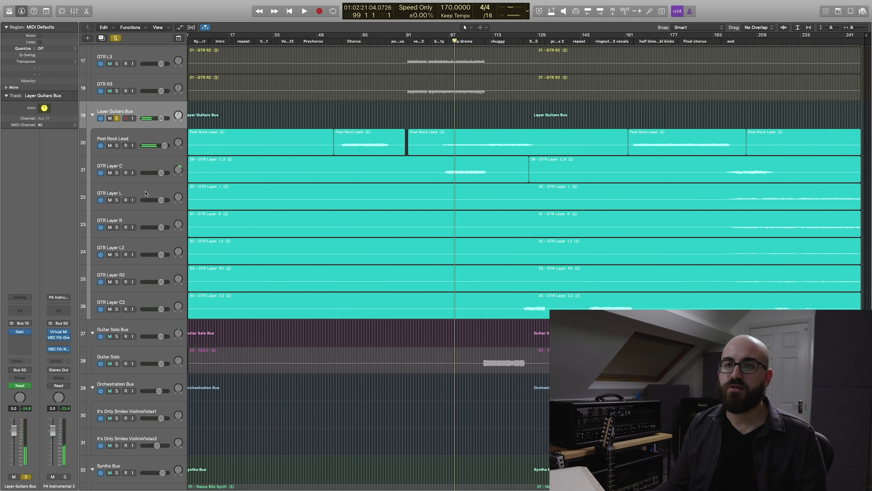
left_click(117, 173, "alt")
left_click(126, 163)
key("space")
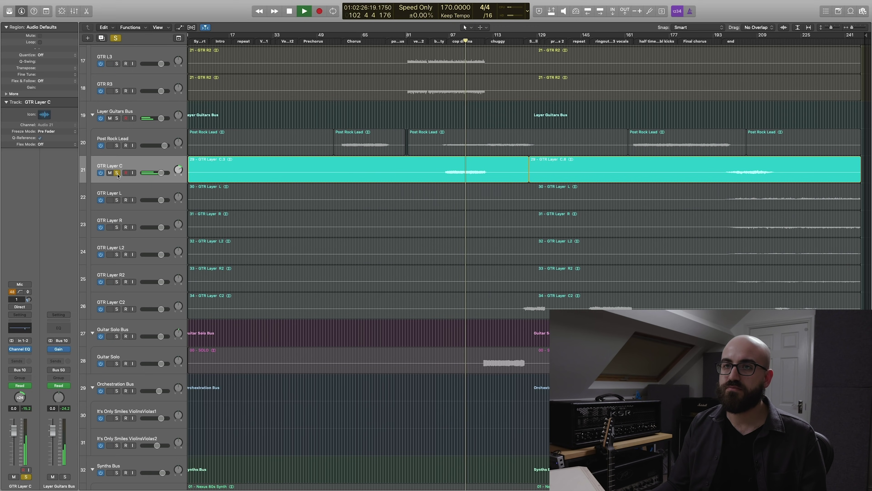
left_click(118, 173)
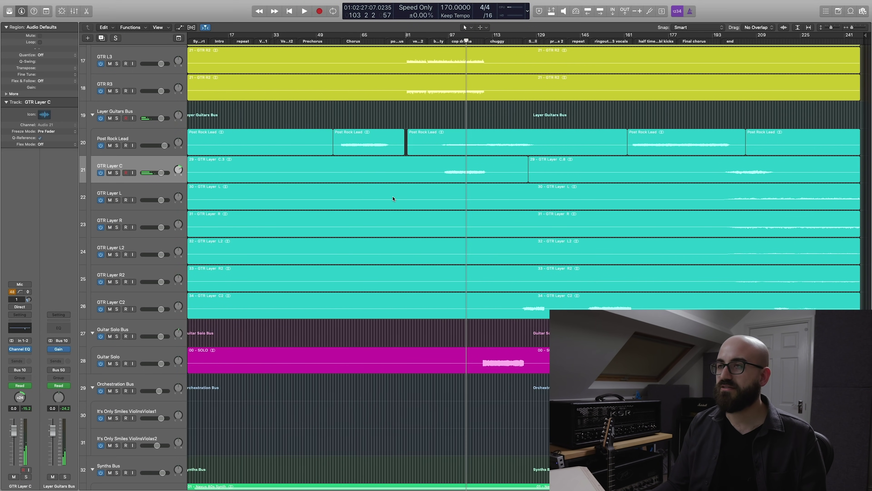
Step: Solo GTR Layer C2 and play its part from just before the Snare roll section
key("super+Right")
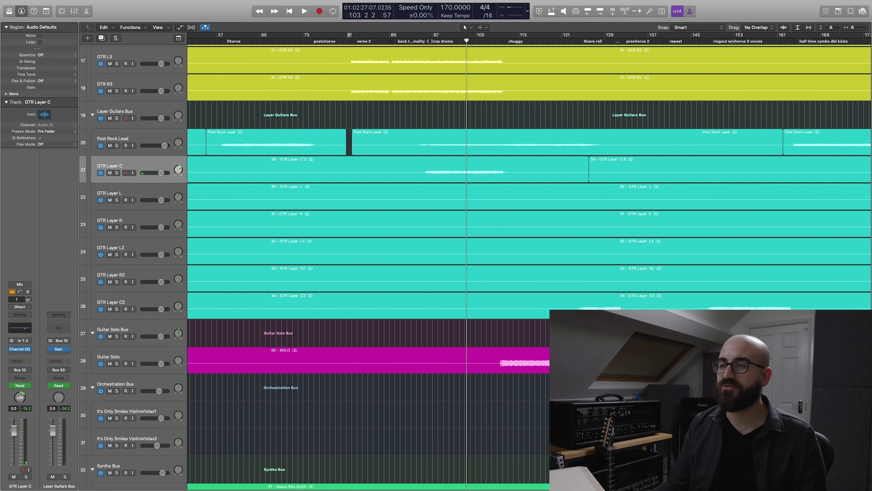
key("super+Left")
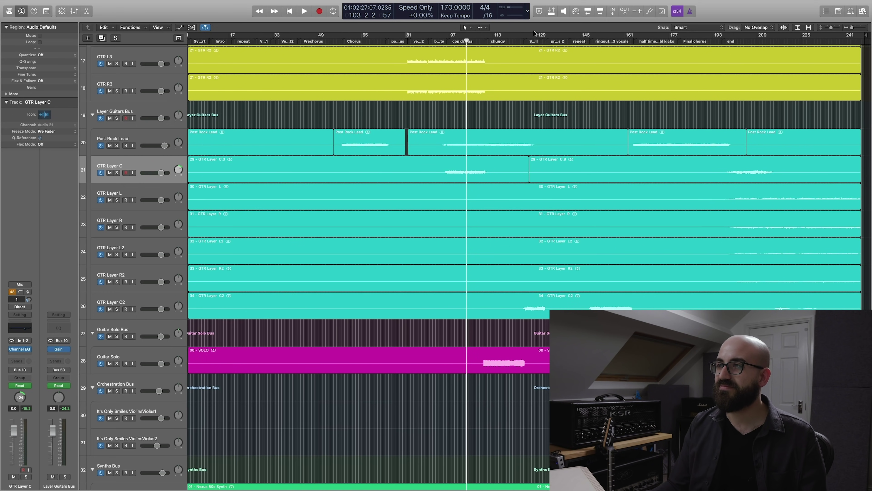
left_click(118, 309)
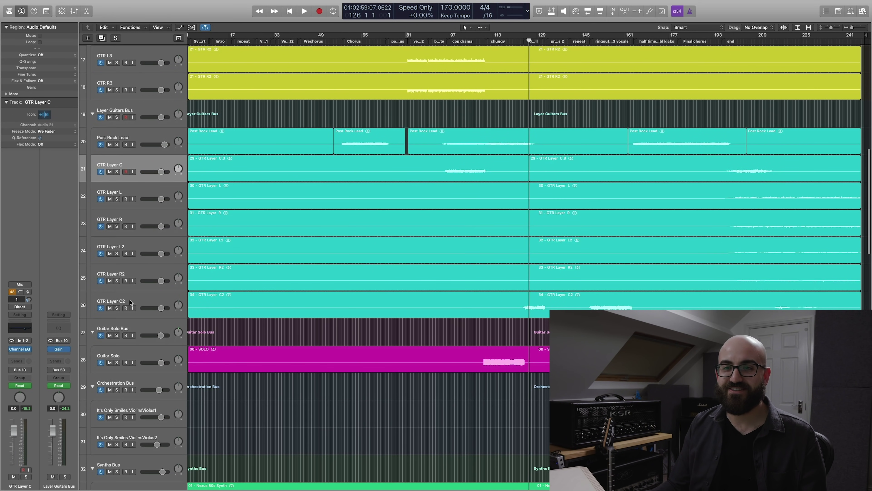
left_click(117, 308)
key("super+Right")
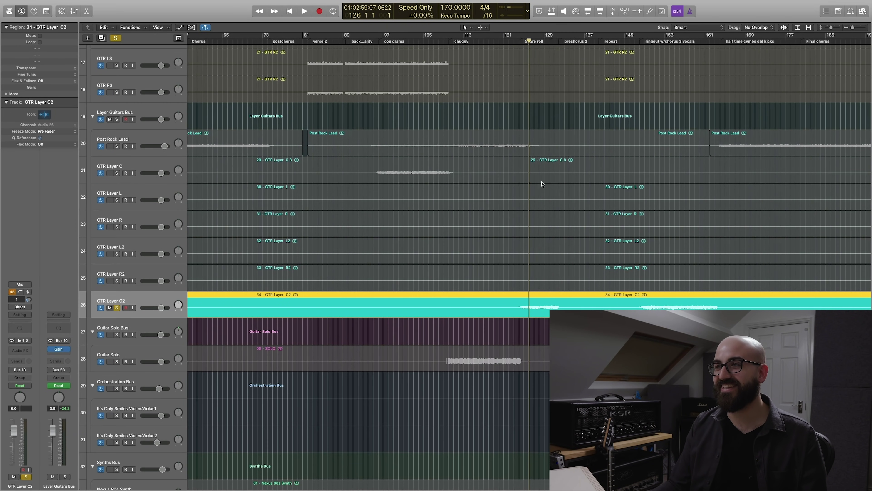
left_click(520, 38)
key("space")
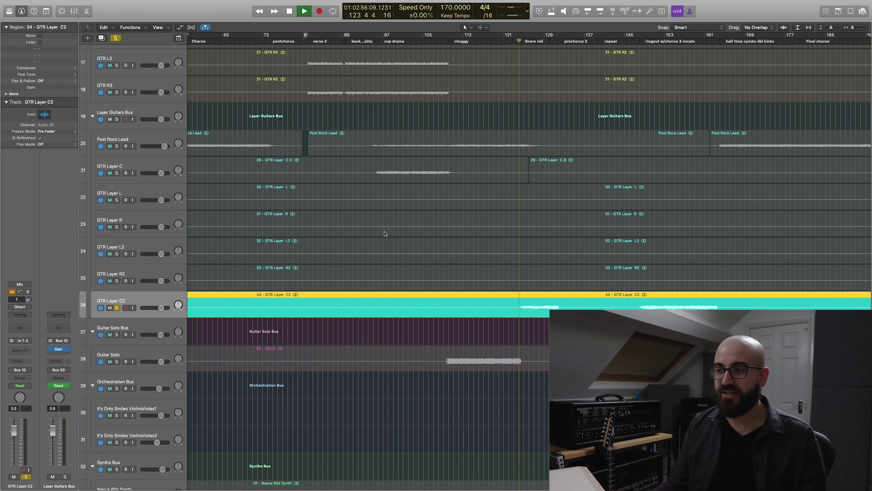
Step: Look over GTR Layer C2's remaining parts along the timeline during playback and take the track out of solo
scroll(408, 218, "right", 10)
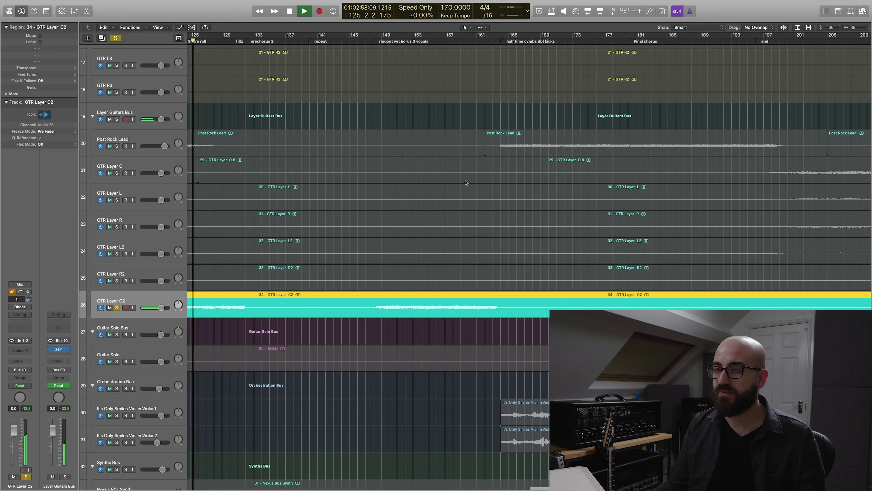
key("super+Left")
scroll(349, 66, "left", 10)
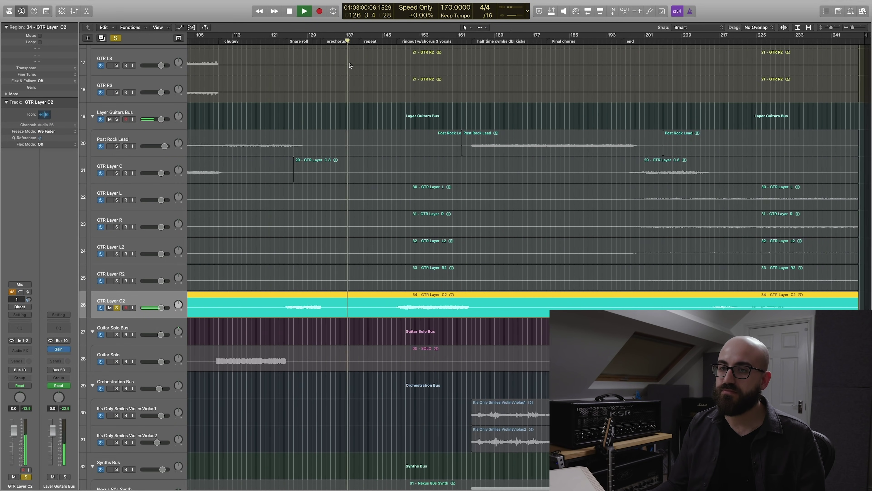
key("super+Left")
scroll(378, 75, "left", 5)
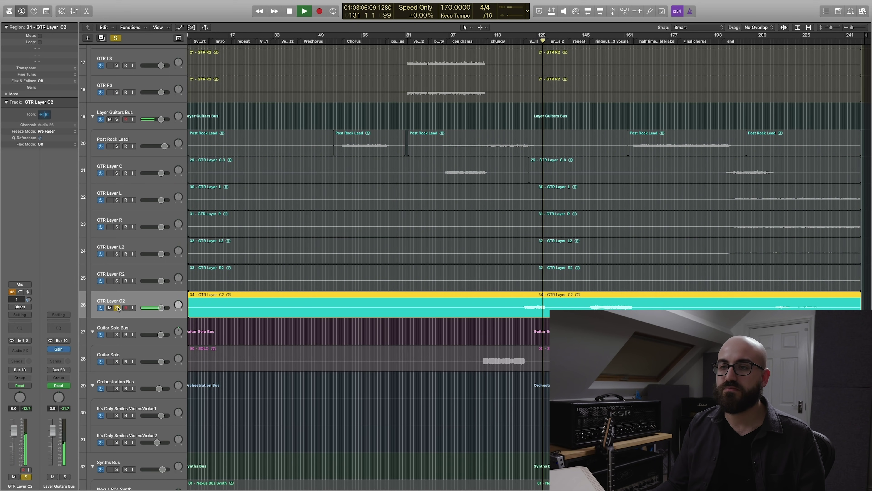
left_click(117, 308)
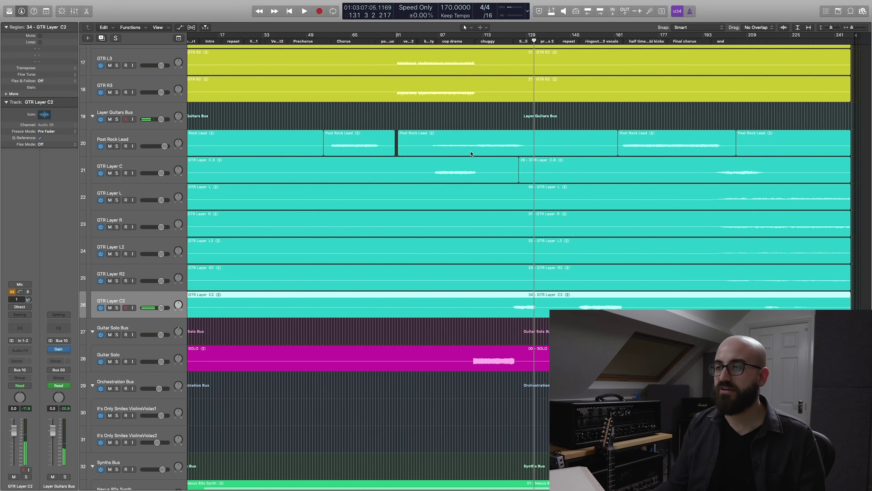
Step: Solo GTR Layer C through GTR Layer R2, play them from bar 205 and take GTR Layer C out of solo
left_click(747, 44)
left_click_drag(116, 176, 117, 276)
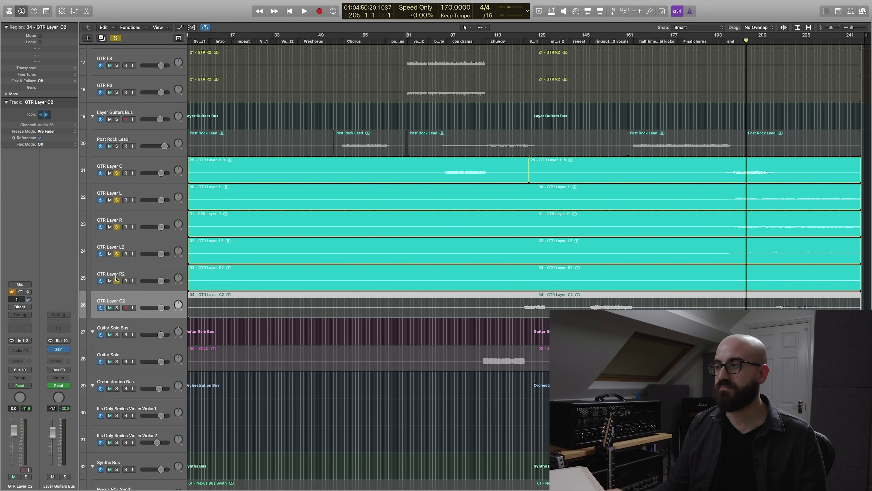
key("space")
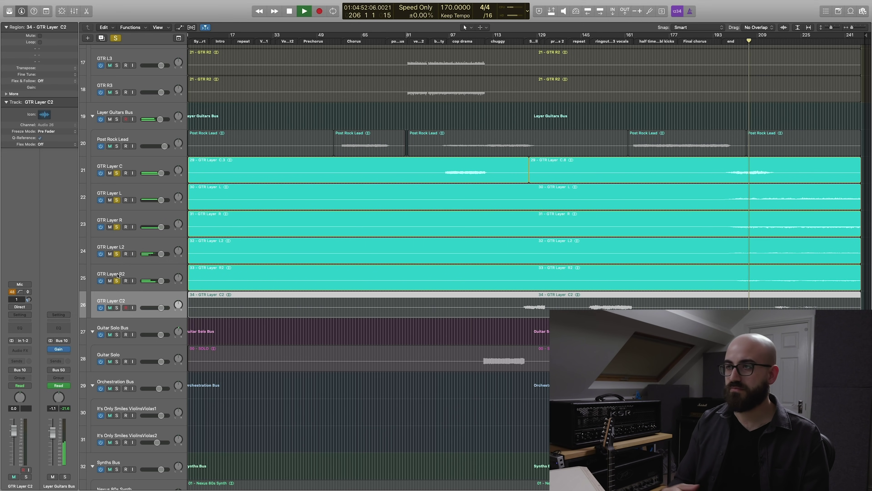
left_click(124, 164)
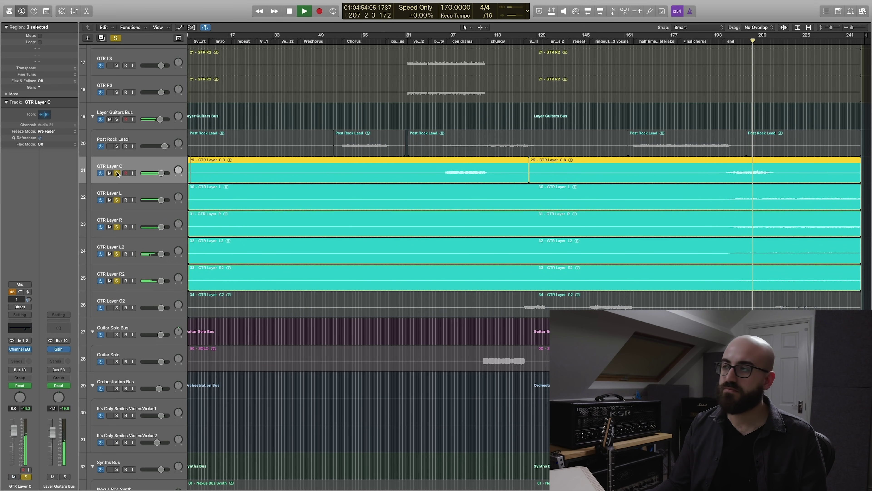
left_click(117, 173)
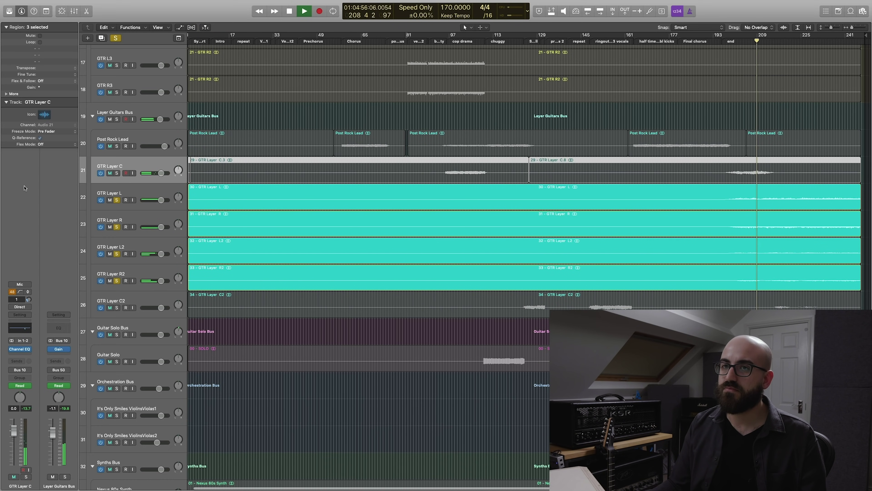
Step: Solo GTR Layer C, the Layer Guitars Bus and GTR Layer C2 in turn during playback, stop and clear all solos
left_click(116, 173, "alt")
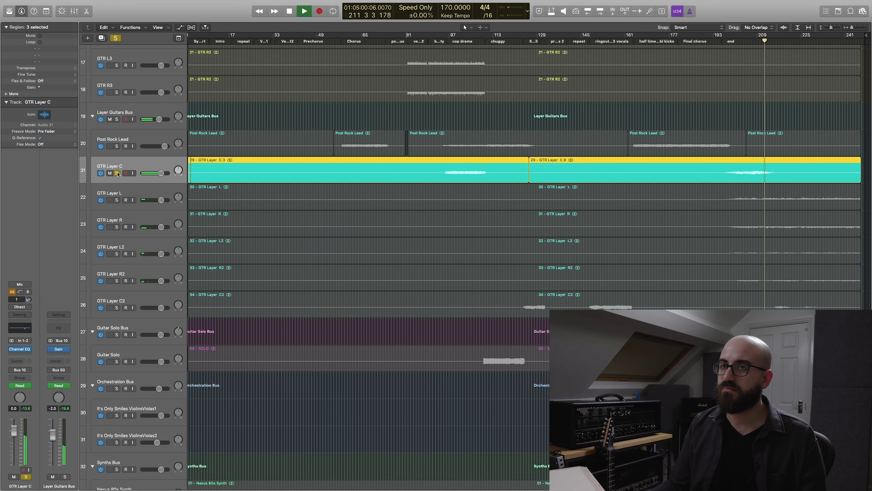
left_click(117, 119, "alt")
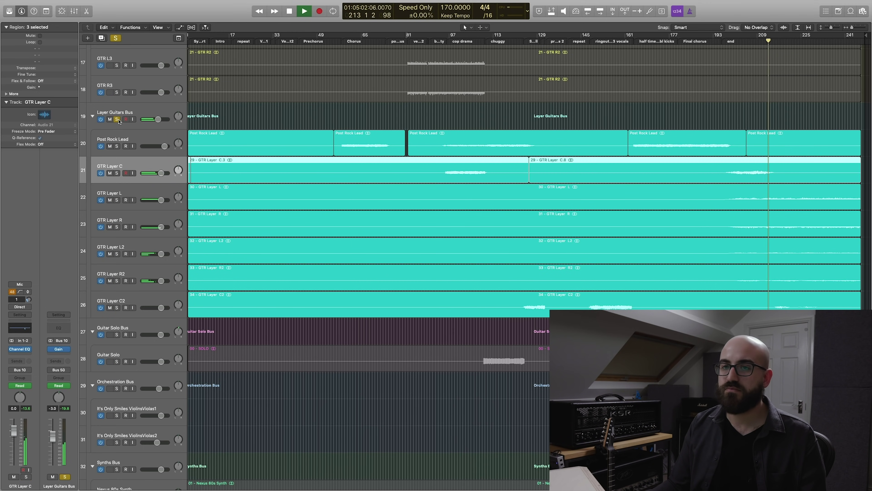
left_click(117, 308, "alt")
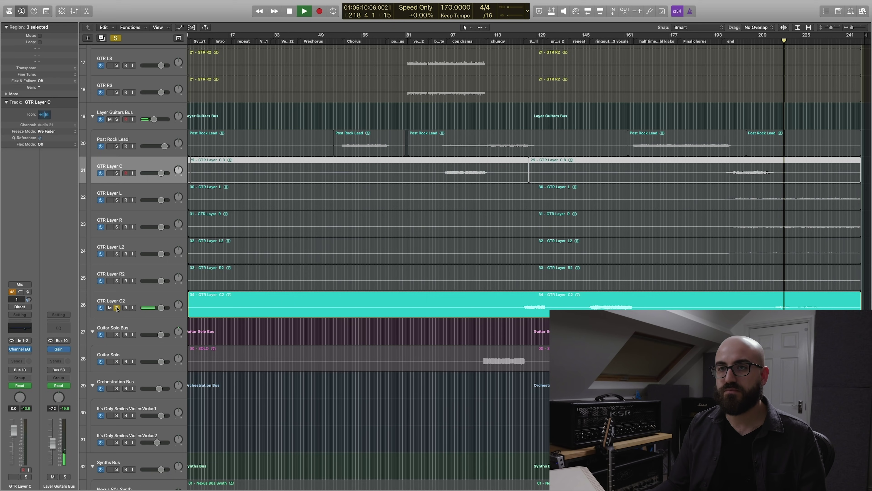
left_click(117, 120)
key("space")
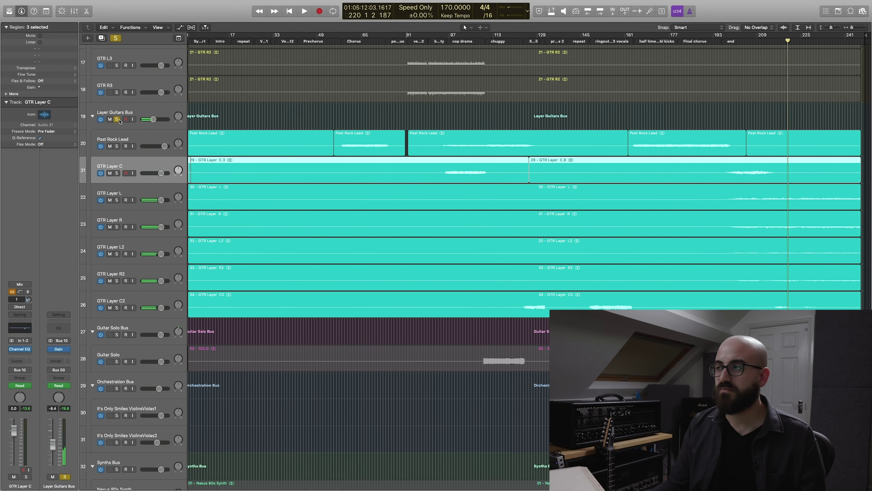
left_click(117, 119)
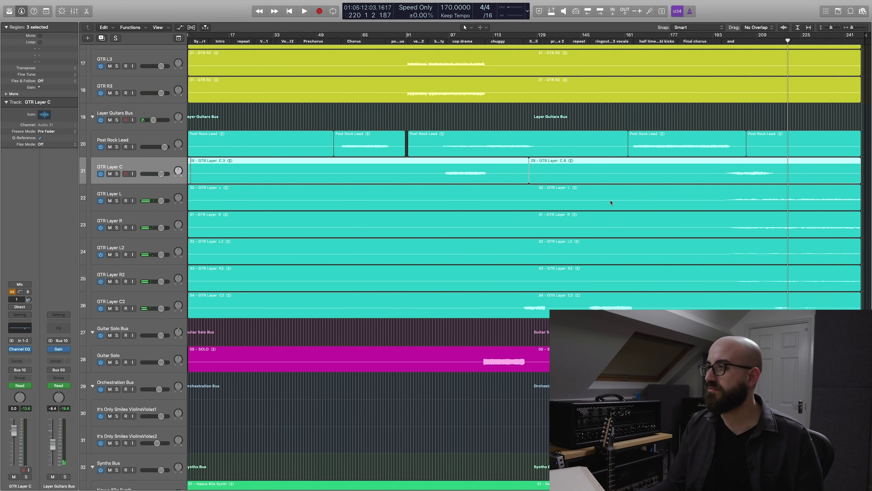
Step: Open the FF Pro-Q 2 EQ on the Post Rock Lead track and move its window over the track headers
scroll(611, 202, "up", 10)
scroll(715, 230, "down", 5)
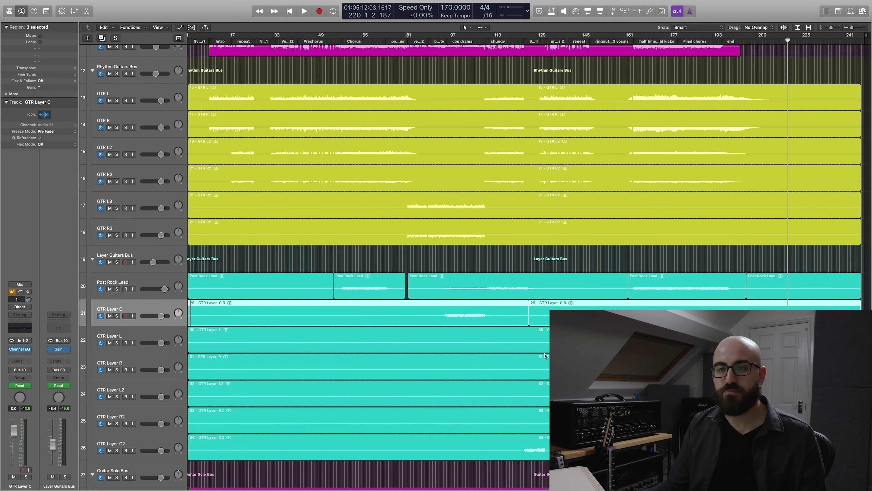
left_click(137, 257)
left_click(154, 281)
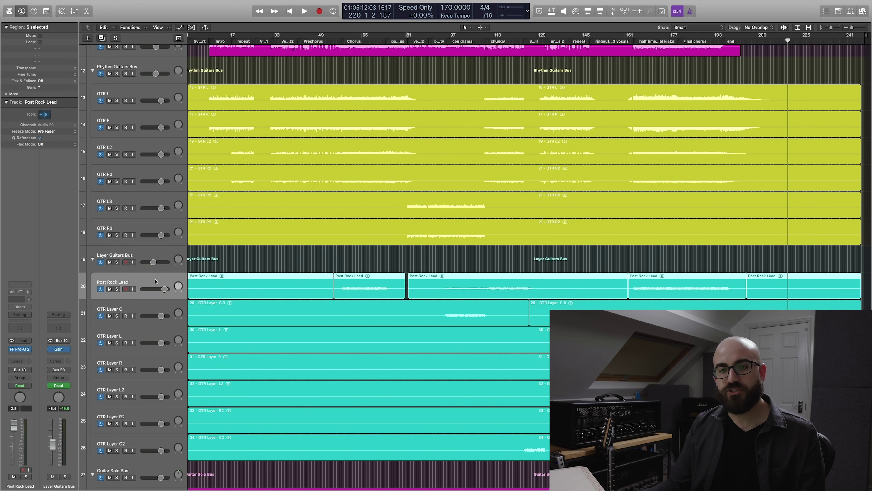
left_click(21, 350)
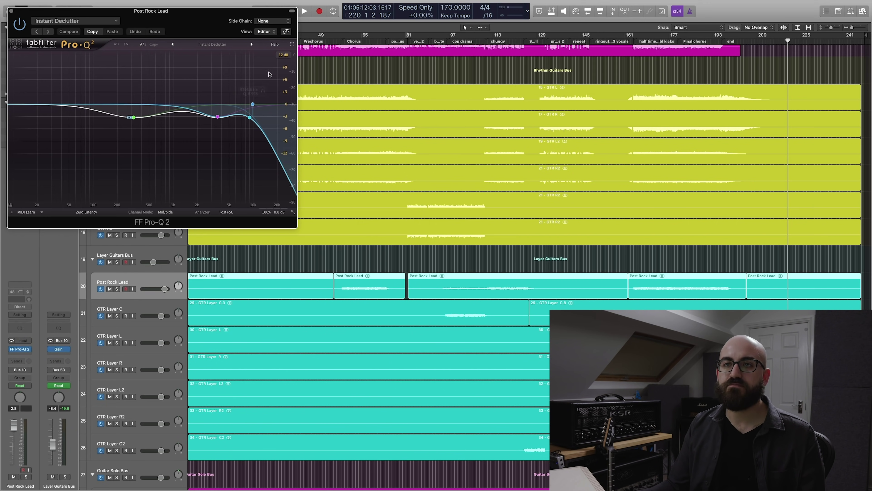
left_click_drag(193, 17, 692, 209)
key("super+Down")
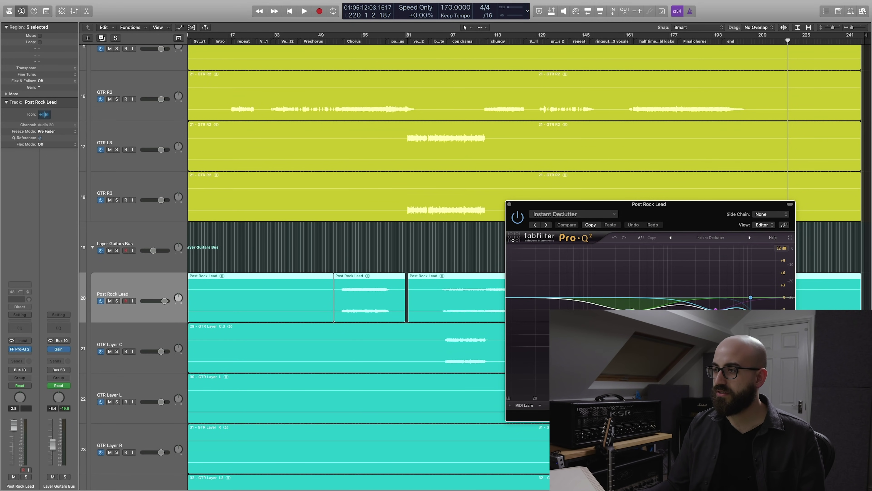
left_click_drag(716, 205, 258, 121)
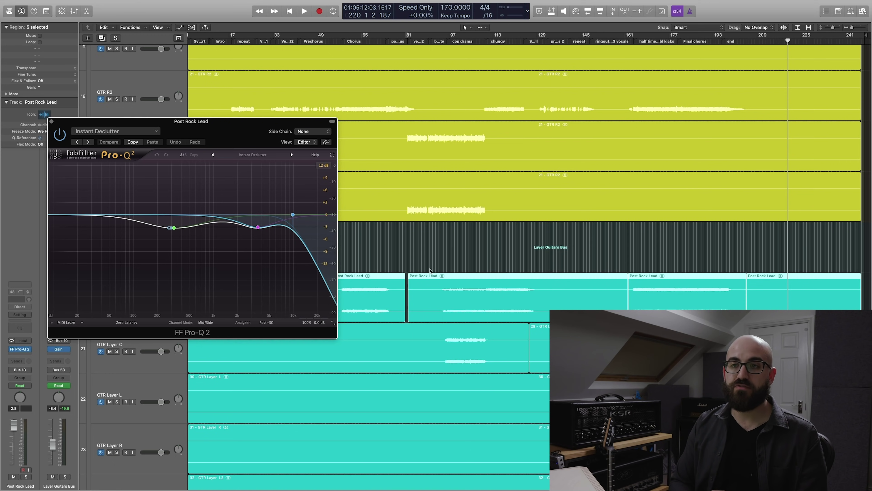
Step: Solo Post Rock Lead, play it from bar 168 and toggle its Pro-Q 2 bypass to compare the sound
left_click(644, 35)
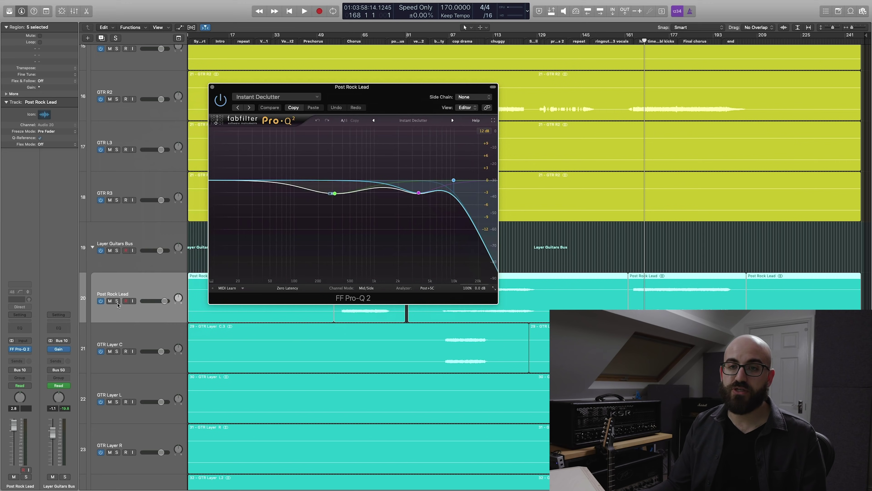
left_click(117, 301)
key("space")
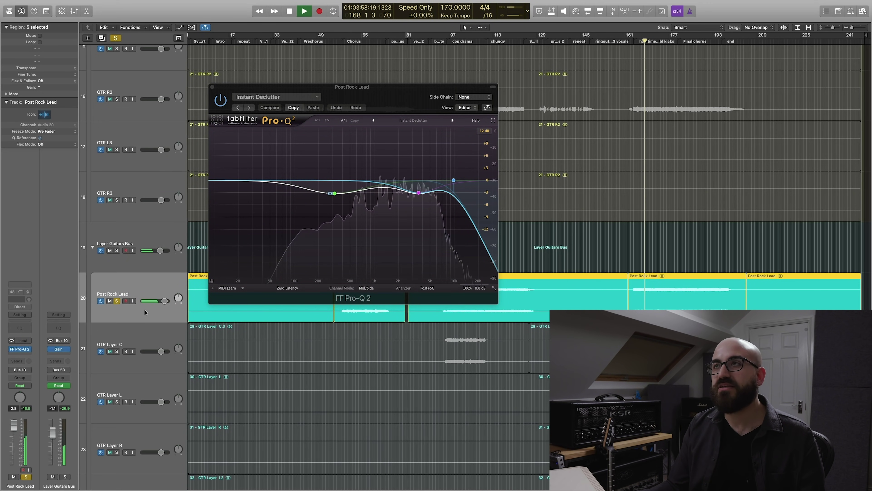
left_click(221, 100)
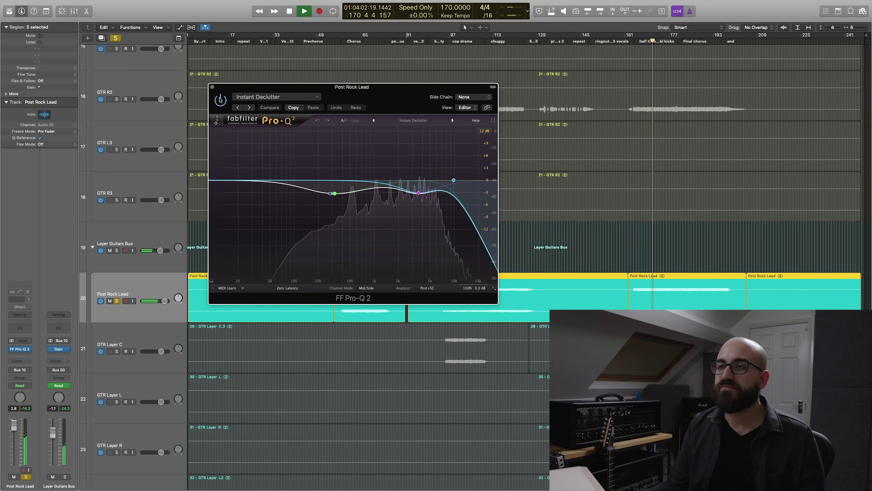
Step: Stop playback, steepen the high-cut band near 9.8 kHz in Post Rock Lead's Pro-Q 2 and close the plug-in
key("space")
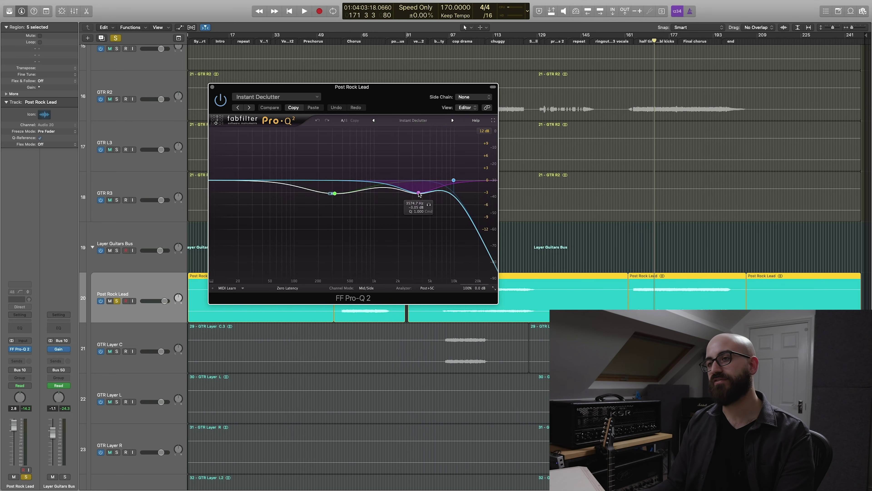
scroll(453, 181, "up", 3)
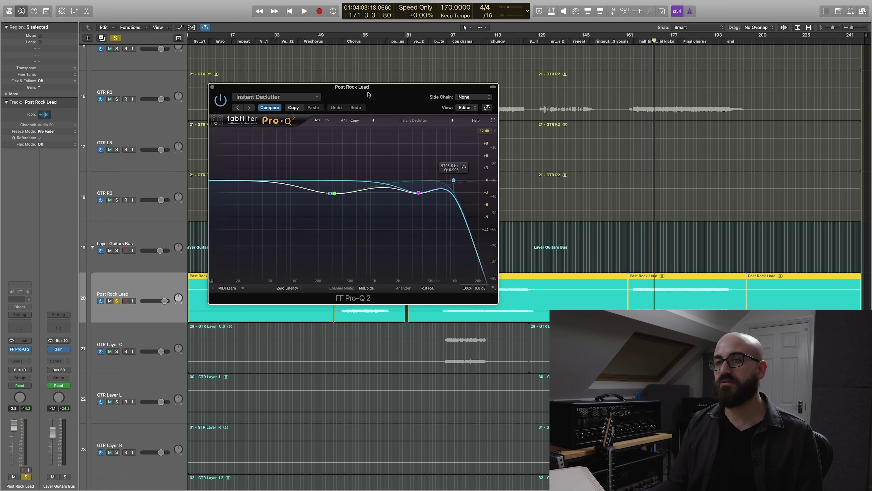
left_click(212, 87)
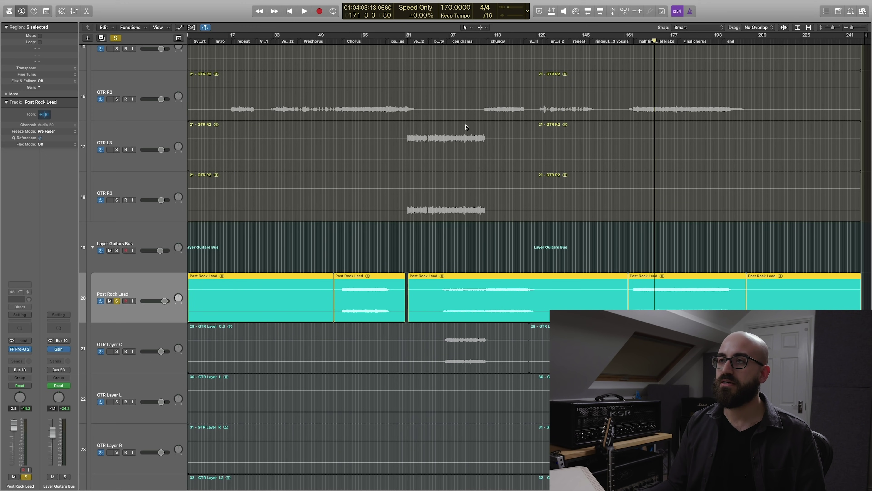
Step: Place the playhead at the cop drums section, select GTR Layer C and open its Channel EQ
left_click(451, 41)
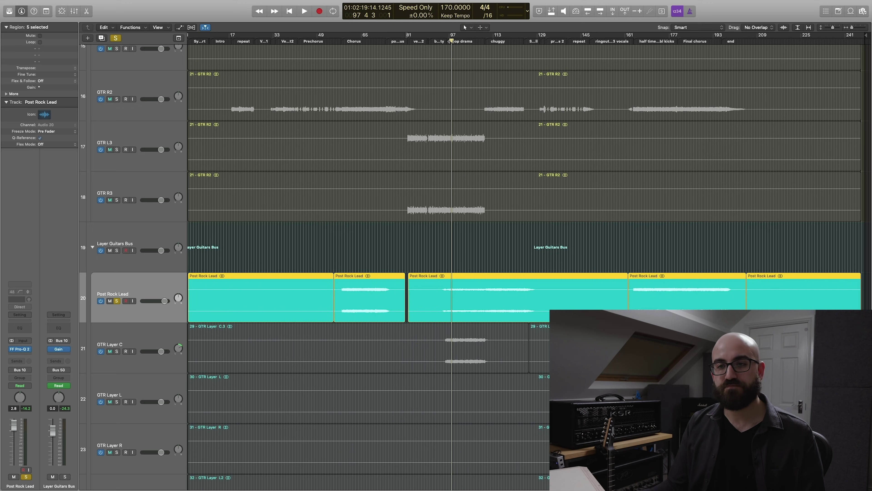
left_click(107, 338)
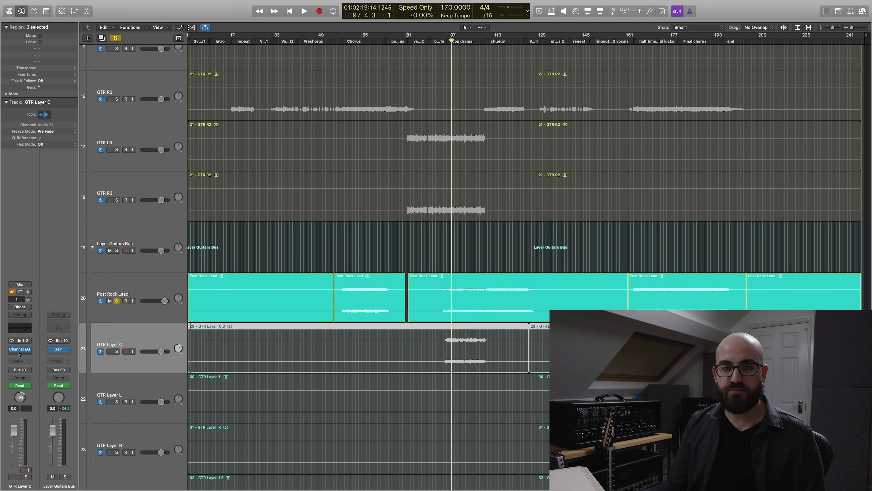
left_click(21, 349)
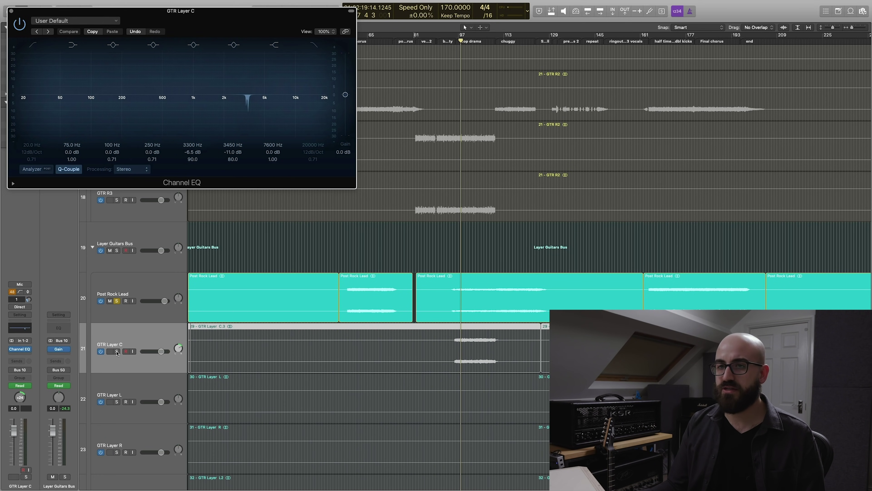
Step: Solo only GTR Layer C, listen to its two parts with the Channel EQ open, close the EQ and clear the solo
left_click(116, 351)
key("space")
scroll(491, 375, "down", 3)
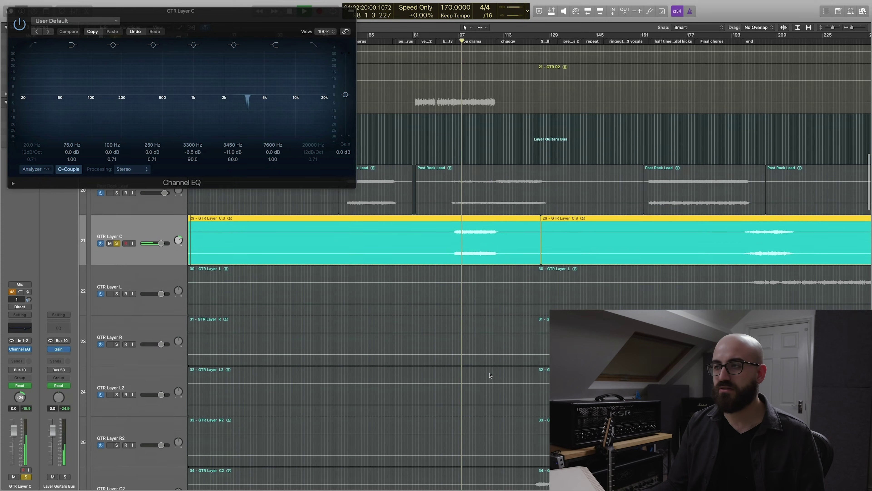
scroll(490, 375, "down", 3)
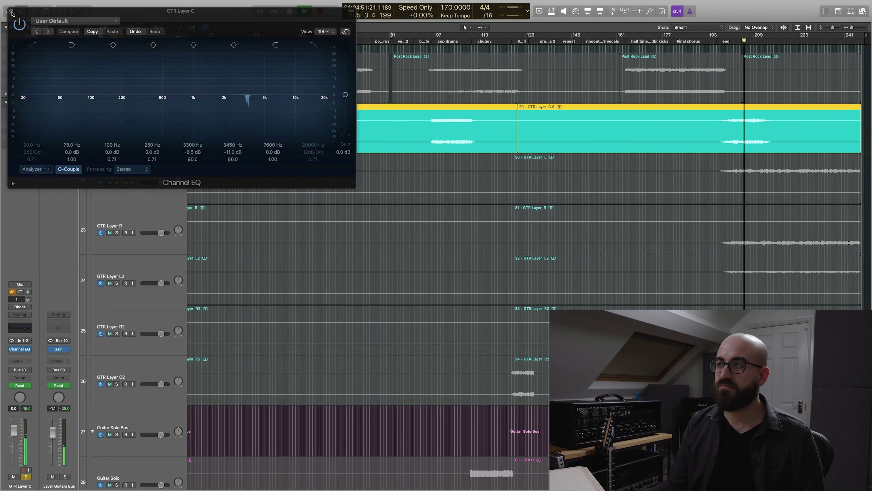
key("super+w")
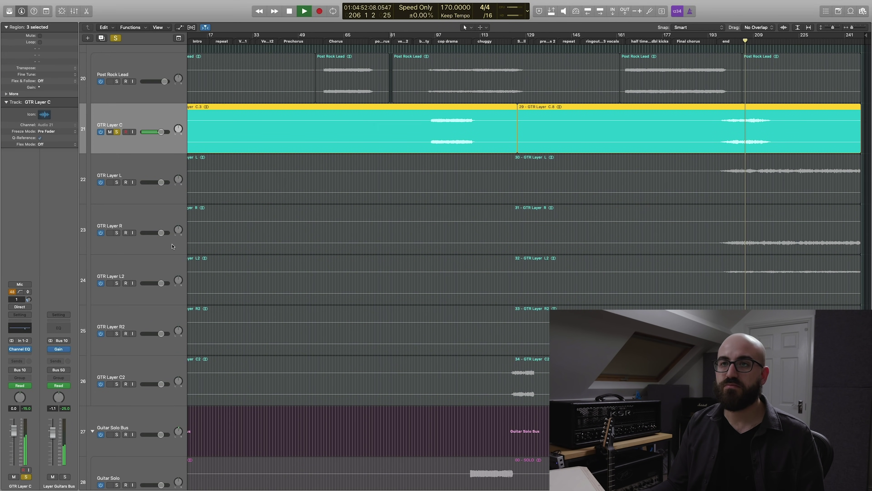
left_click(117, 132)
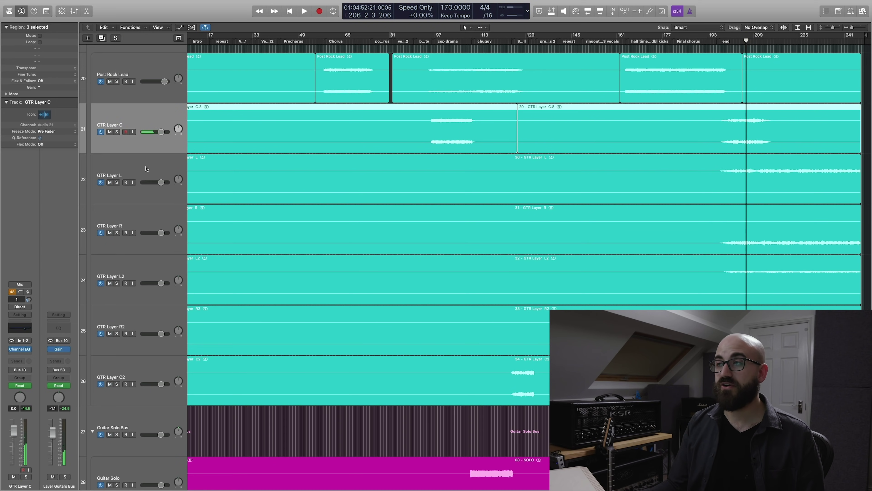
Step: Select GTR Layer L, R, L2, R2 and C2 one after another to check their channel strips for plug-ins
left_click(147, 178)
scroll(125, 217, "up", 1)
left_click(125, 217)
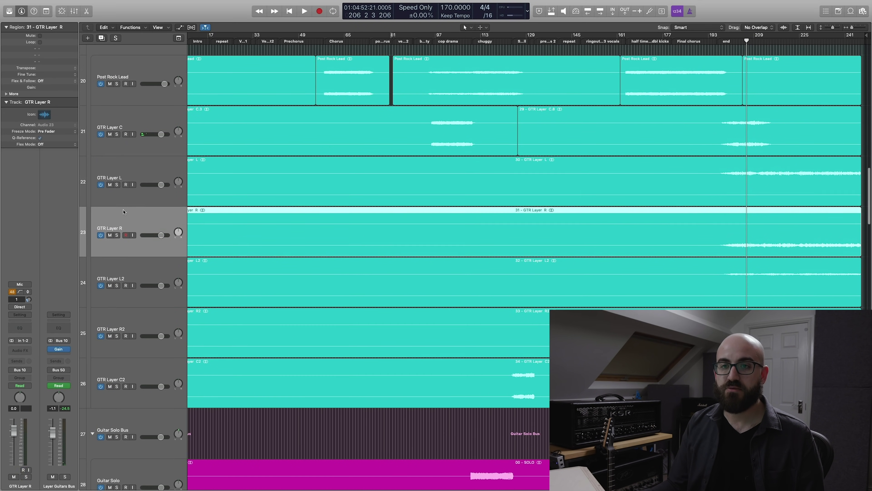
left_click(130, 274)
left_click(133, 323)
scroll(134, 323, "up", 1)
key("Down")
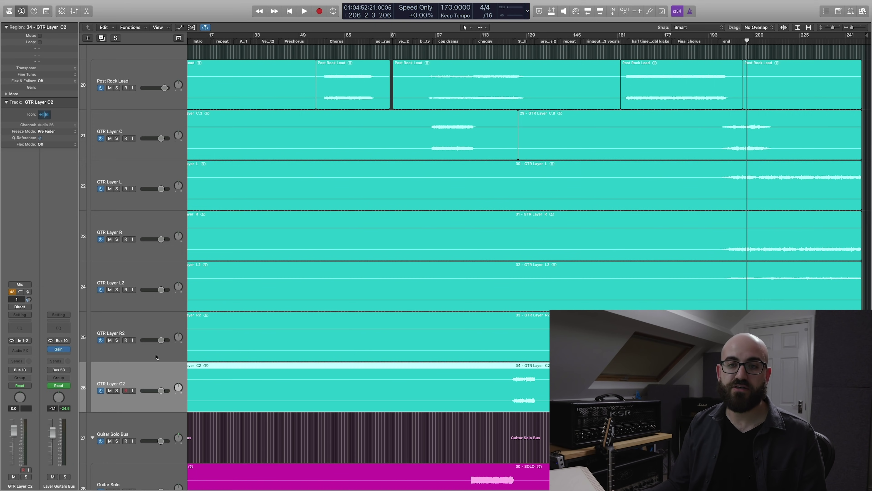
Step: Open the Gain plug-in on the Layer Guitars Bus, check its gain setting and close it
left_click(59, 350)
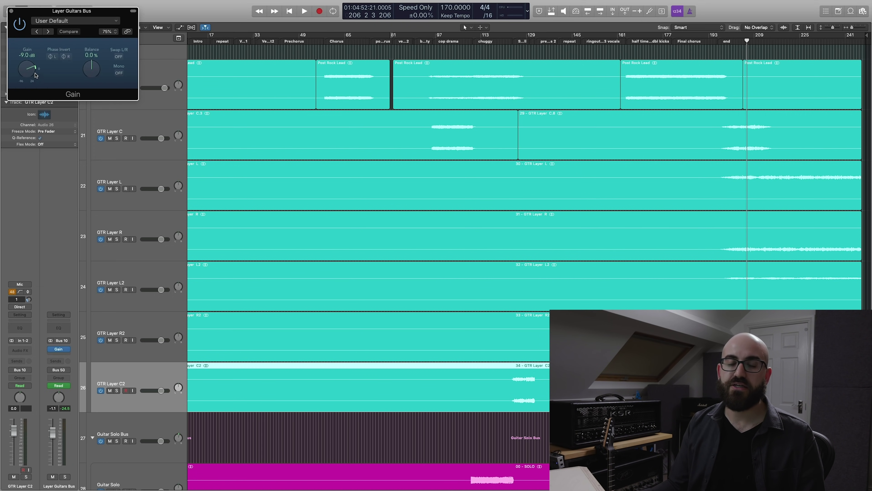
left_click(12, 11)
scroll(484, 242, "up", 5)
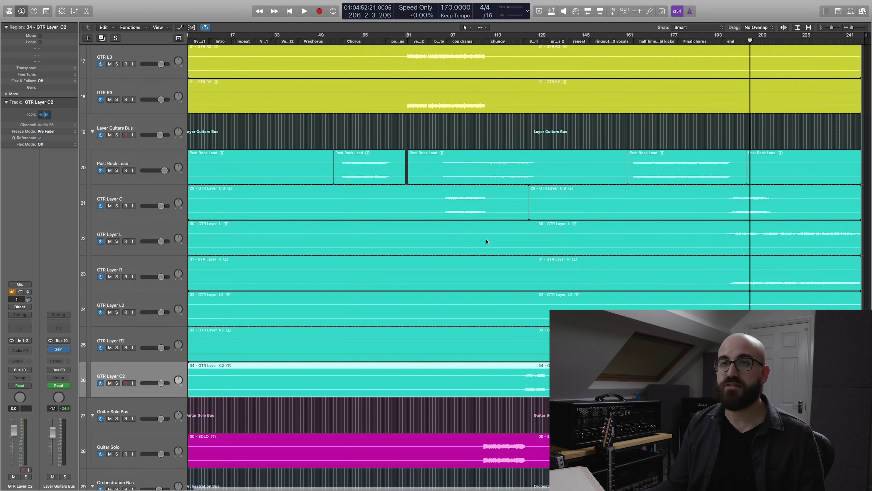
Step: Place the playhead at bar 111, select the Guitar Solo track and solo it
scroll(464, 169, "down", 5)
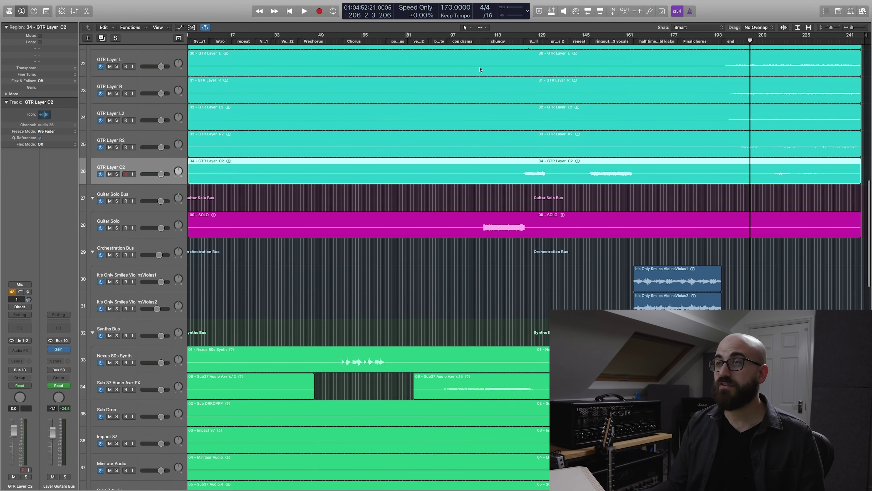
left_click(488, 40)
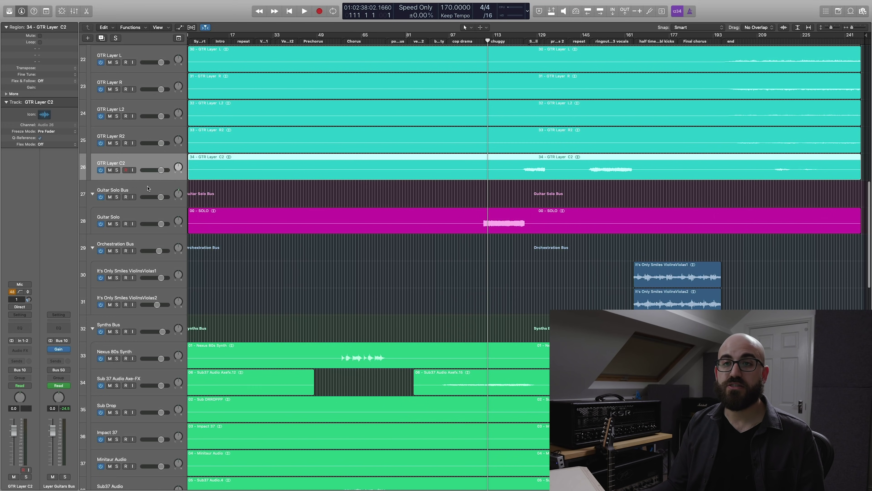
left_click(116, 216)
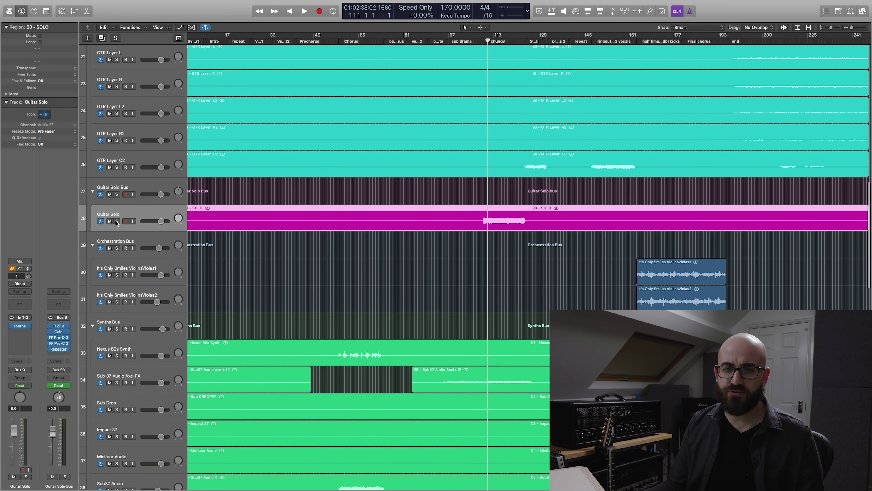
left_click(117, 221)
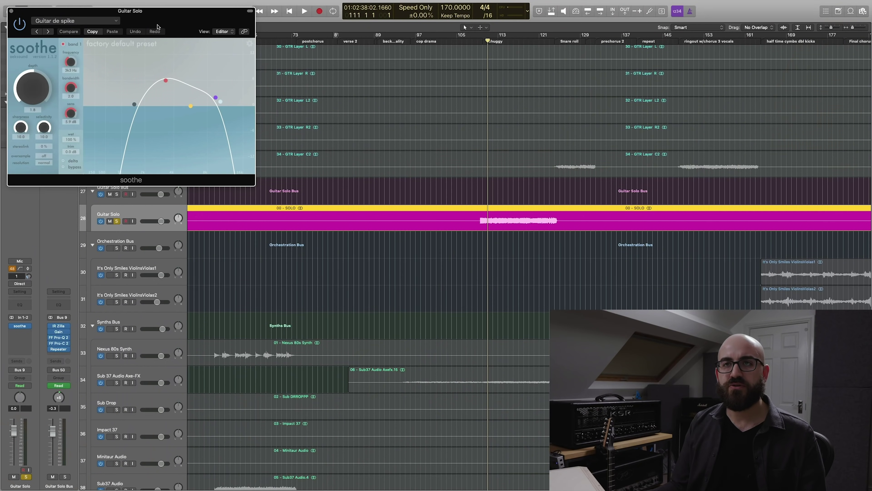
Step: Move the Guitar Solo track's soothe window beside the solo region and compare the sound with soothe on and bypassed during playback
left_click_drag(157, 27, 239, 156)
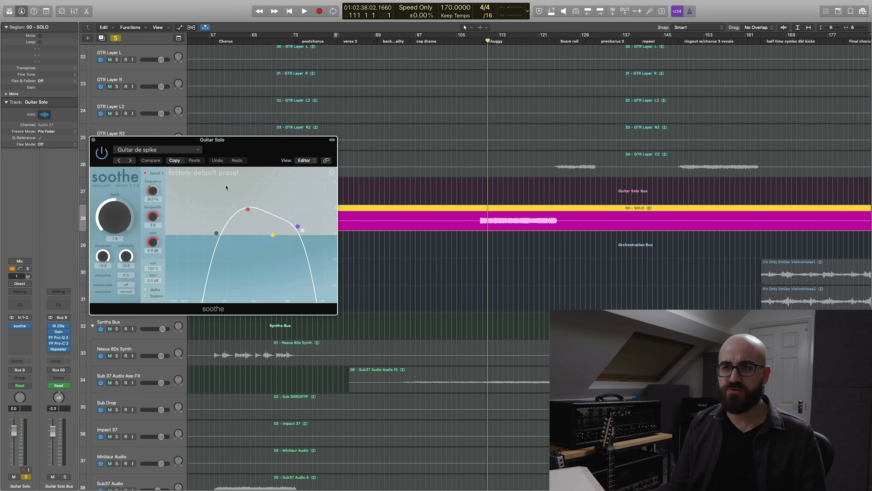
left_click_drag(228, 145, 312, 144)
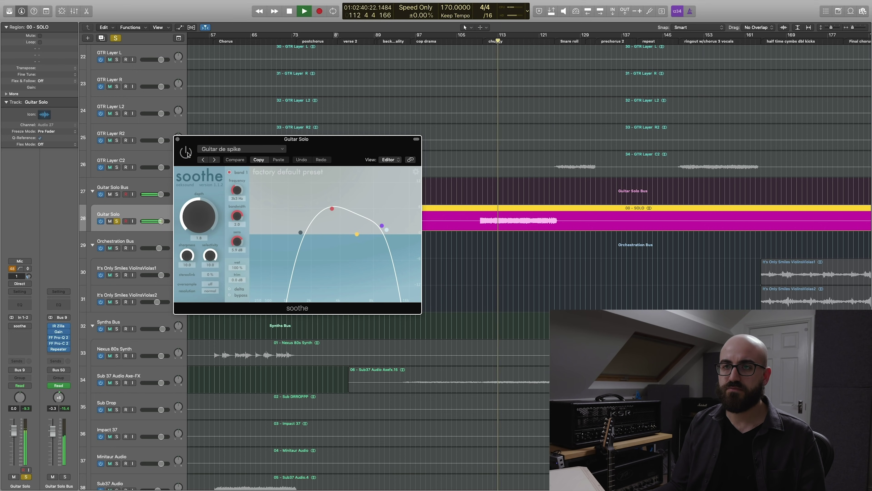
left_click(186, 152)
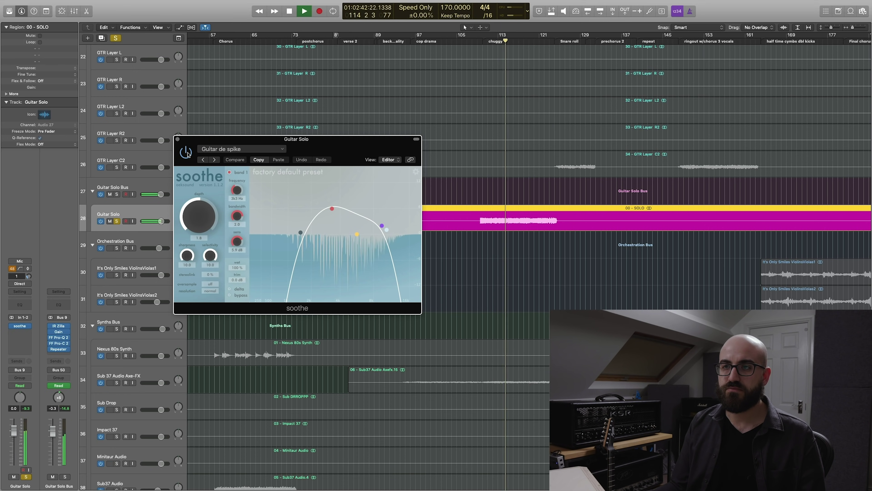
left_click(230, 295)
left_click(229, 295)
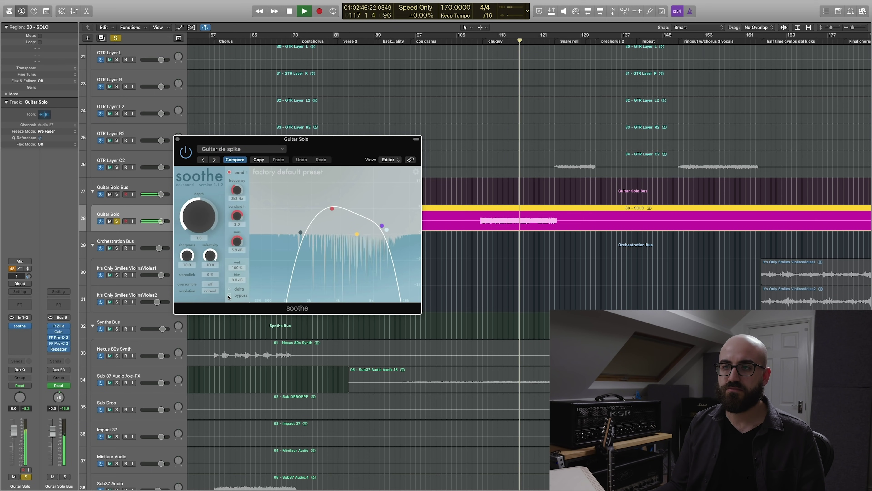
Step: Stop playback, close the soothe window and set a cycle range over the guitar solo from bar 111 to about bar 123
key("space")
left_click(178, 139)
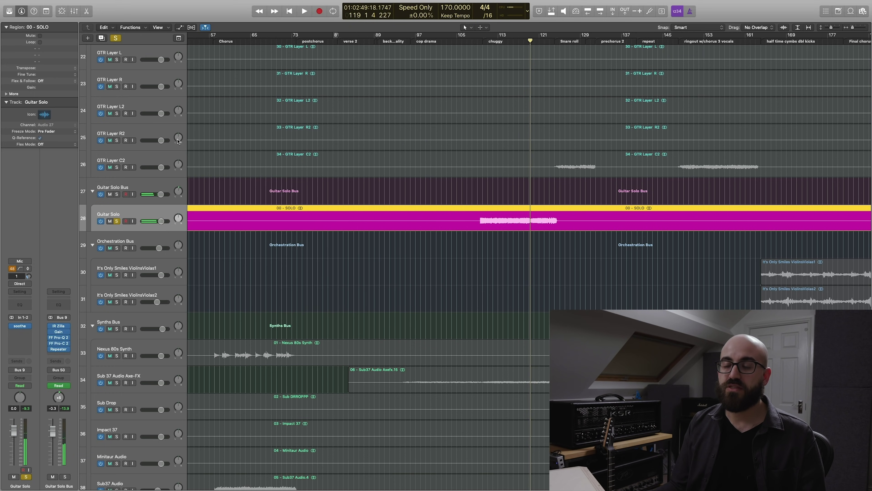
key("super+Left")
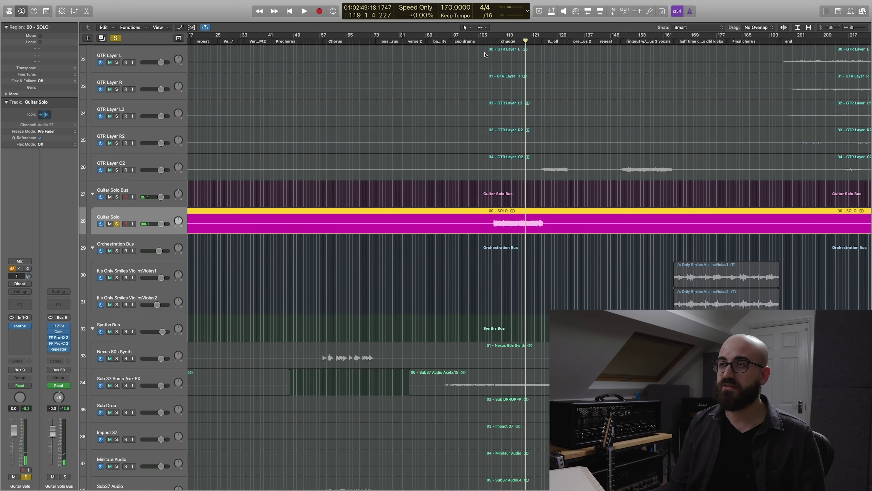
left_click_drag(498, 37, 541, 44)
key("super+Right")
key("super+Down")
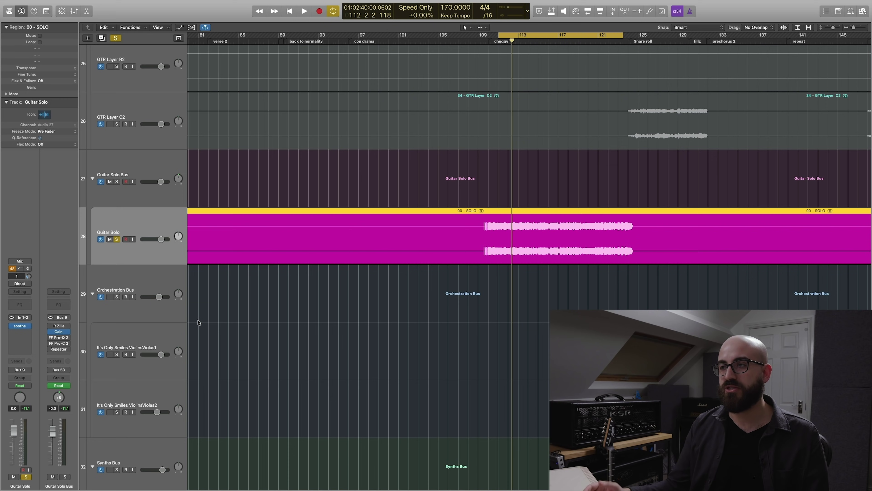
key("super+Right")
key("super+Right")
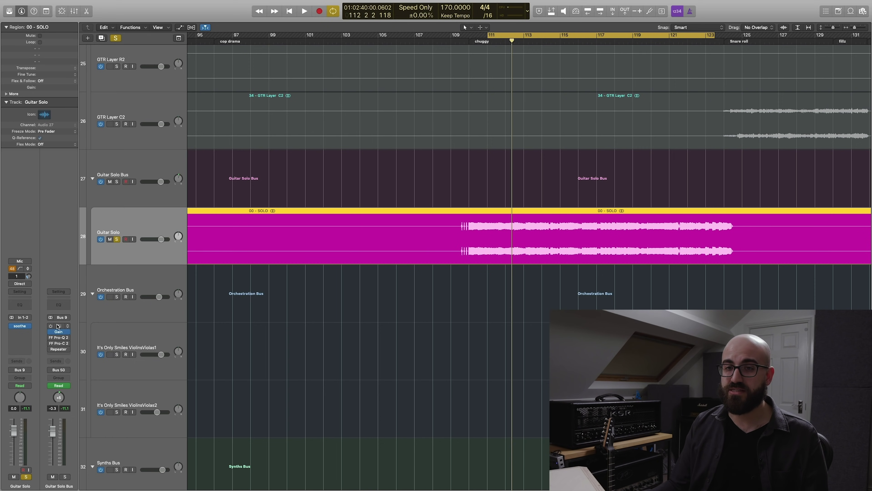
Step: Play the solo with the Guitar Solo Bus's IR Zilla bypassed, check its cab, speaker and mic choices, and turn it back on
key("space")
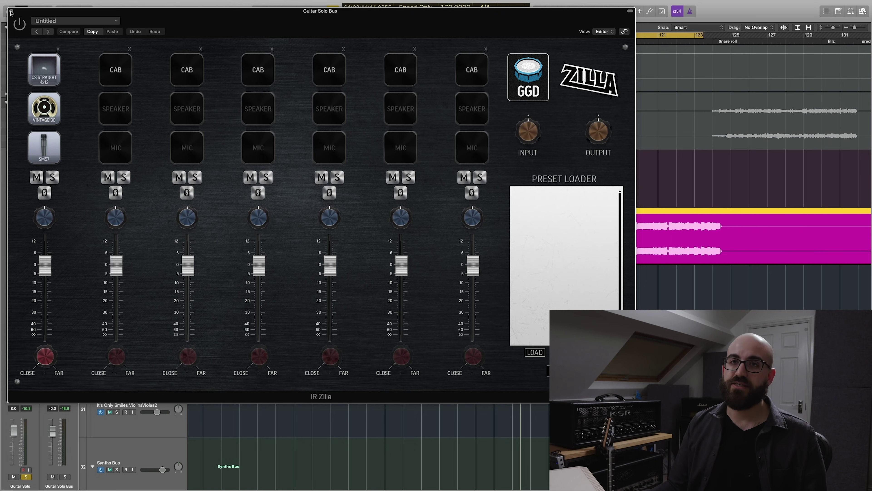
key("super+w")
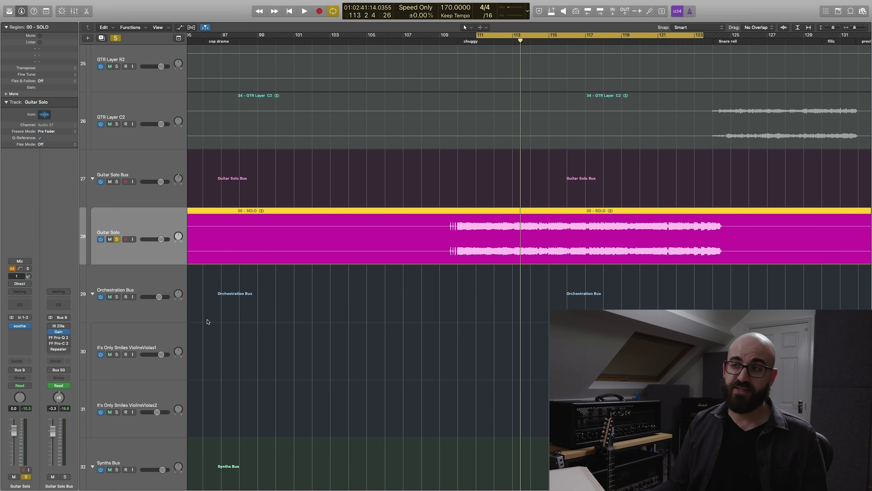
scroll(279, 332, "down", 5)
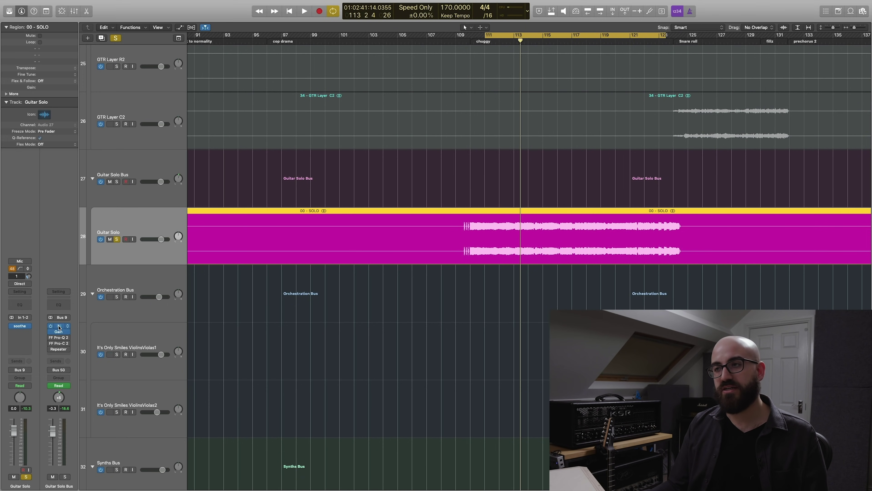
key("v")
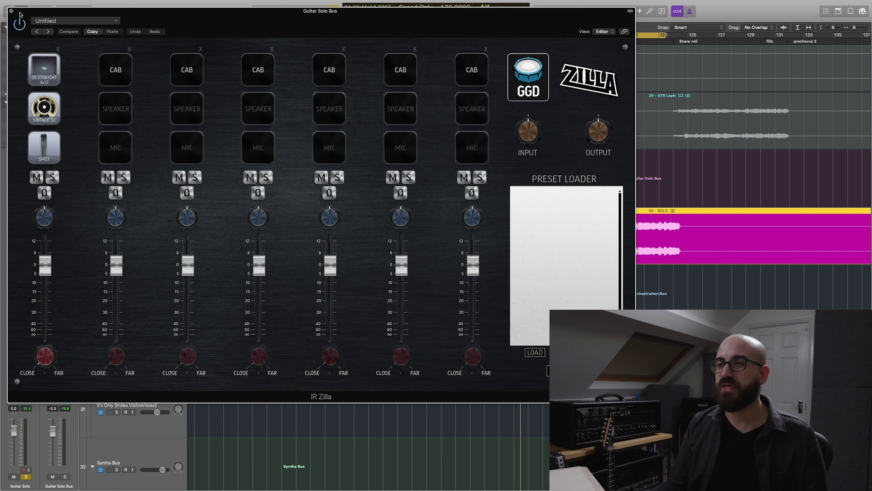
key("v")
scroll(455, 258, "right", 3)
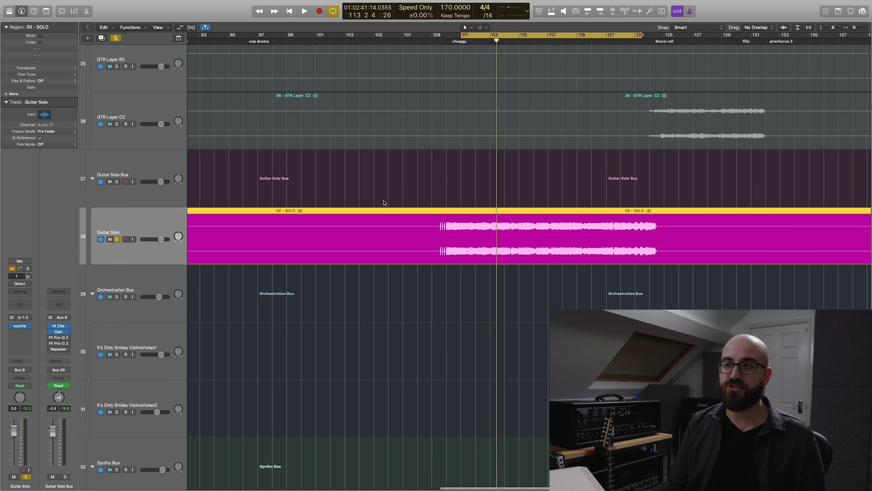
Step: Play the cycled solo section to hear the Guitar Solo through IR Zilla, and stop playback
key("super+Left")
key("super+Left")
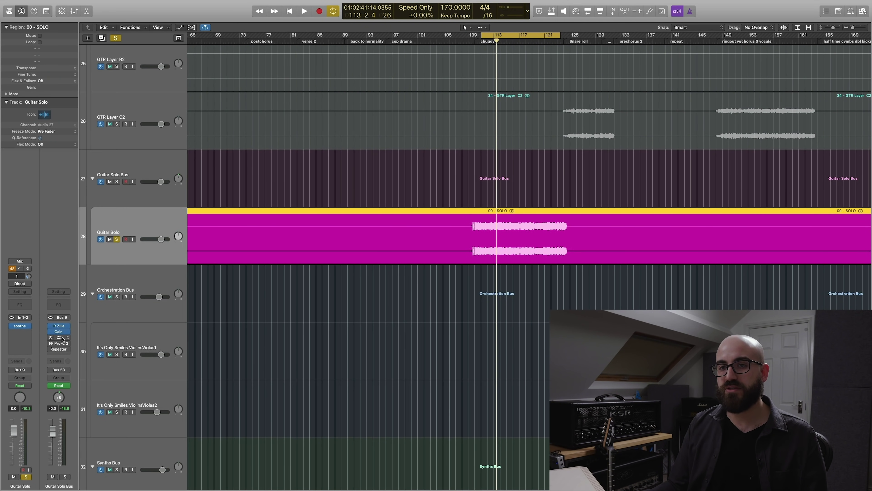
key("space")
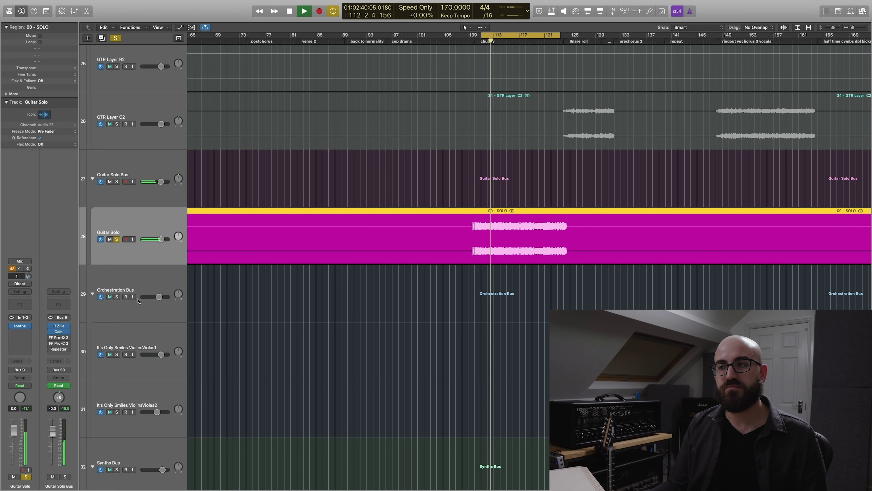
mouse_move(50, 328)
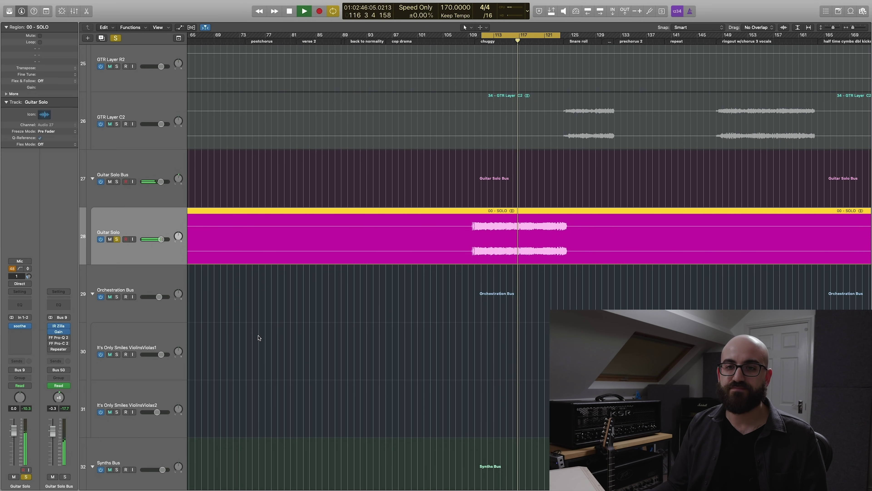
key("space")
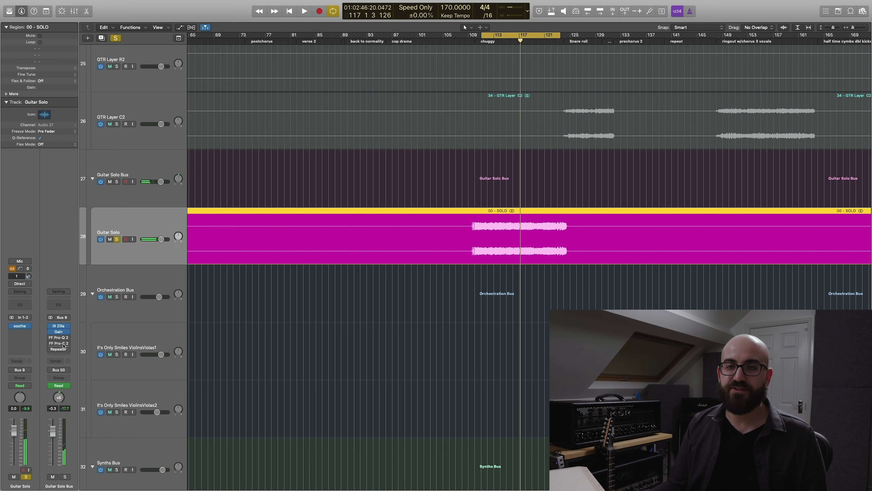
Step: Open FF Pro-Q 2 on the Guitar Solo Bus, switch it on, hear its EQ on the solo and close it
left_click(54, 339)
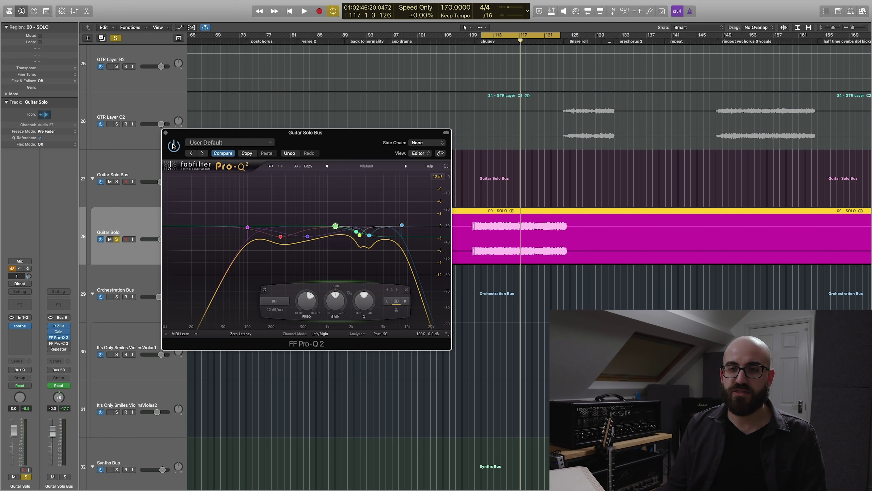
key("space")
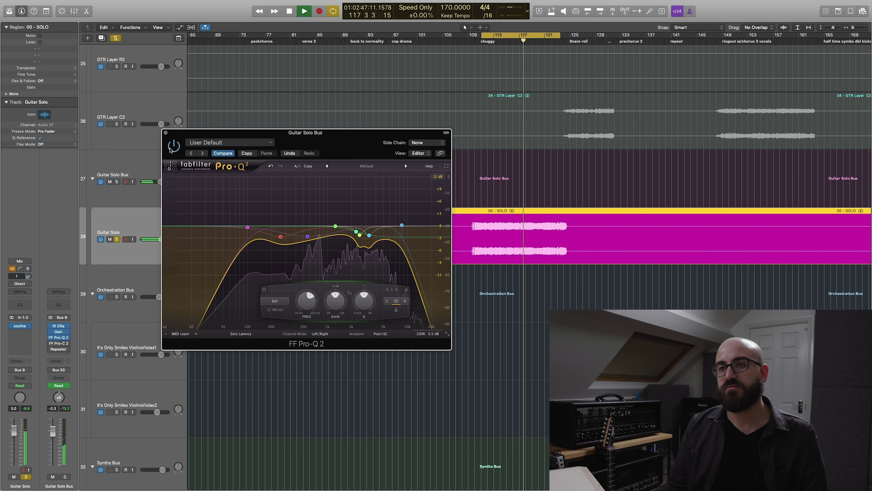
left_click(165, 133)
key("space")
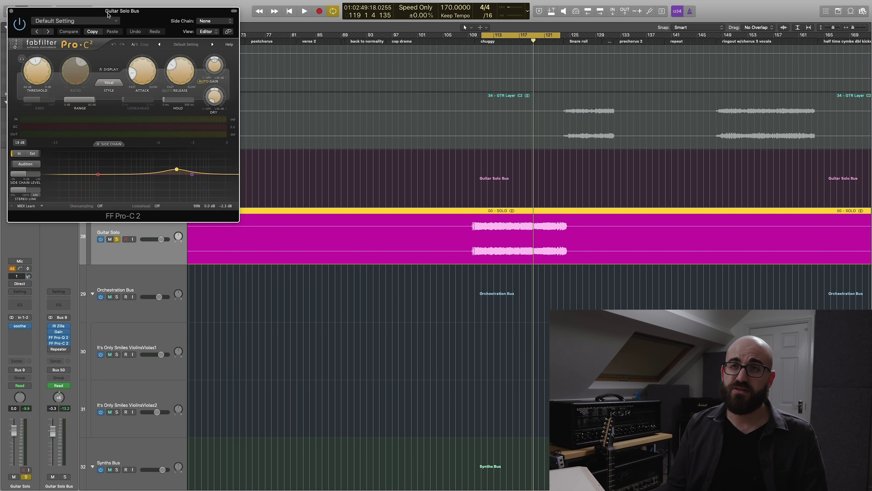
Step: Move the Guitar Solo Bus's FF Pro-C 2 window beside the solo region, examine its side-chain EQ, listen to the compression and close it
left_click_drag(119, 9, 305, 124)
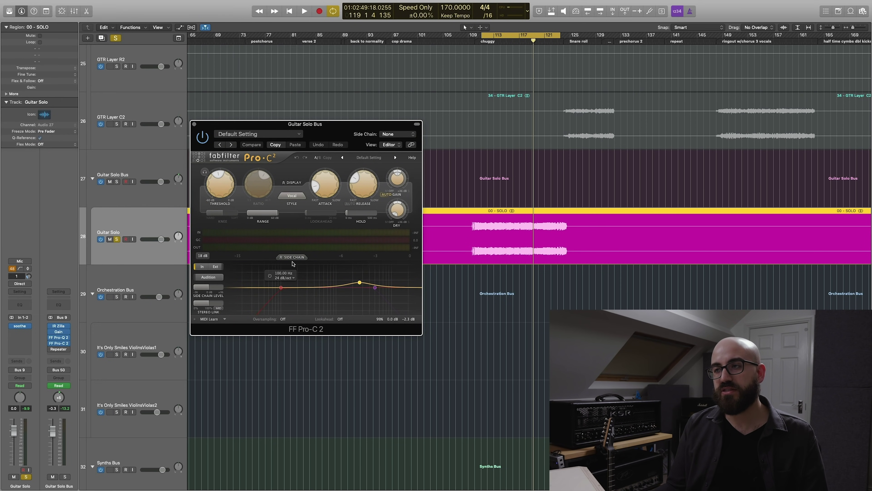
mouse_move(293, 263)
mouse_move(363, 284)
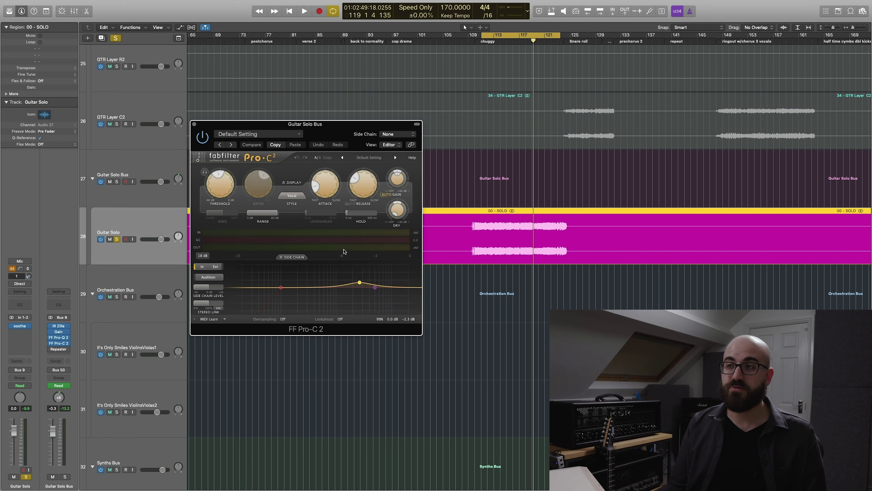
mouse_move(344, 252)
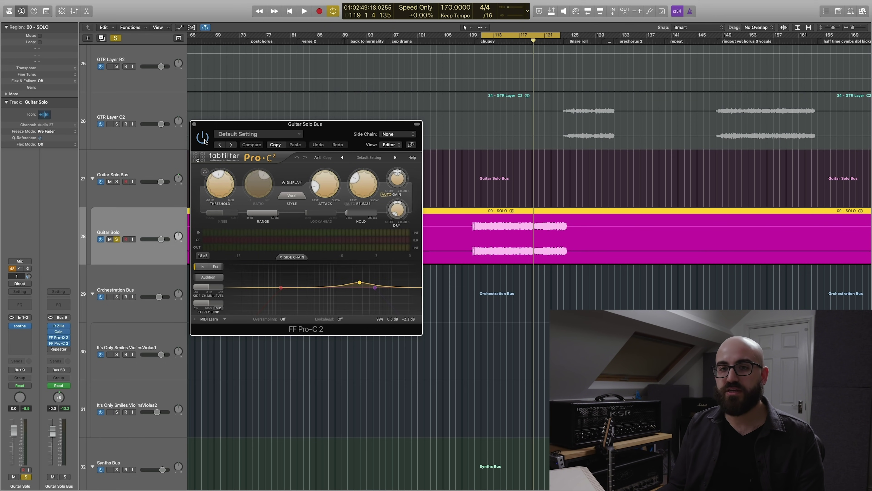
key("space")
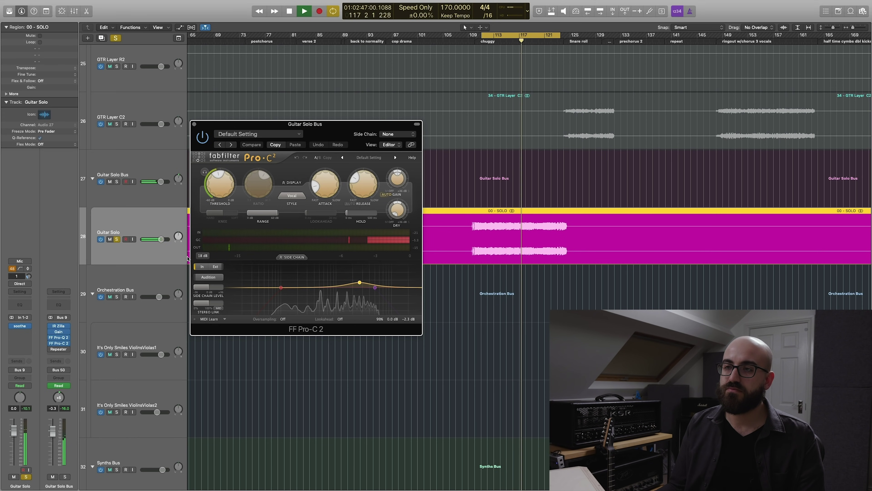
key("space")
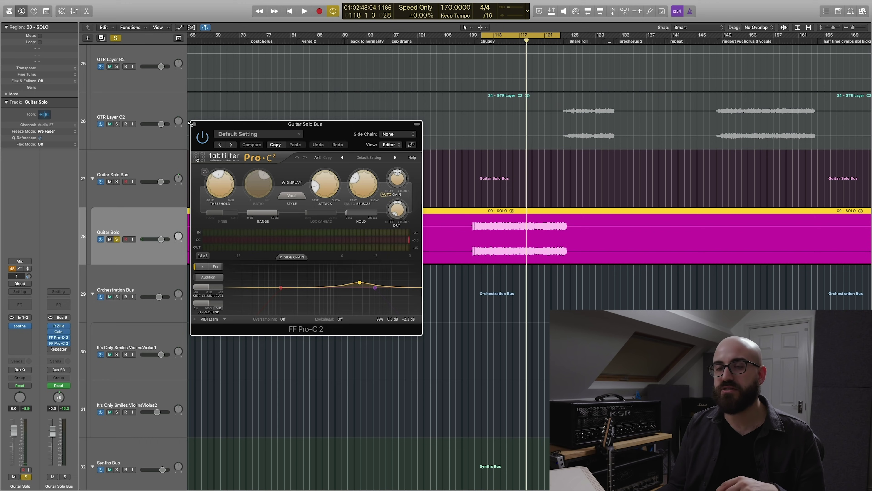
left_click(195, 125)
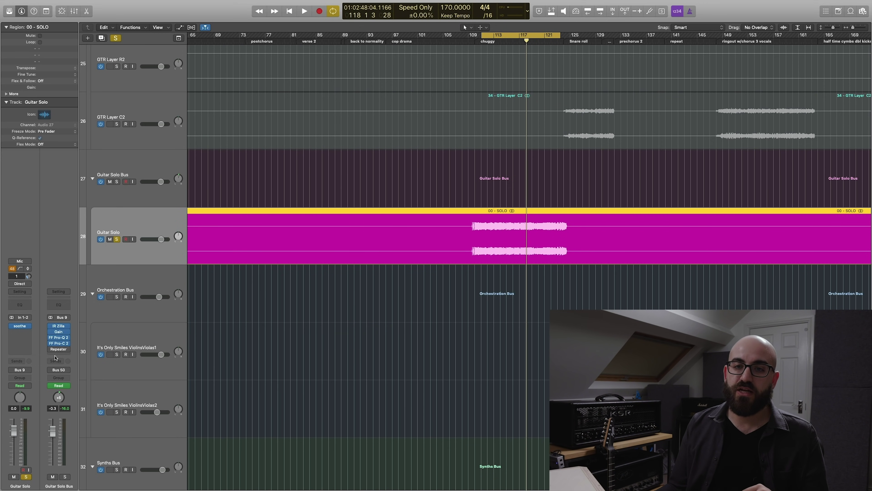
Step: Open Repeater on the Guitar Solo Bus, switch the delay on, listen to it on the solo and close its window
left_click(59, 349)
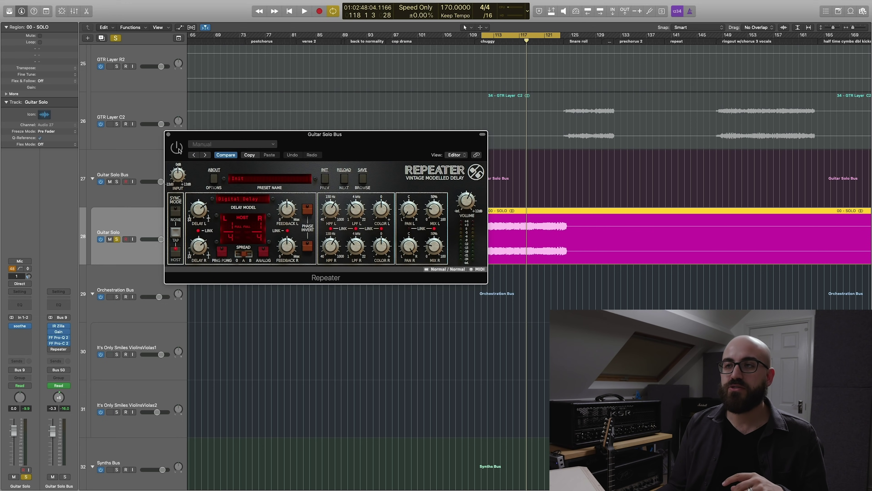
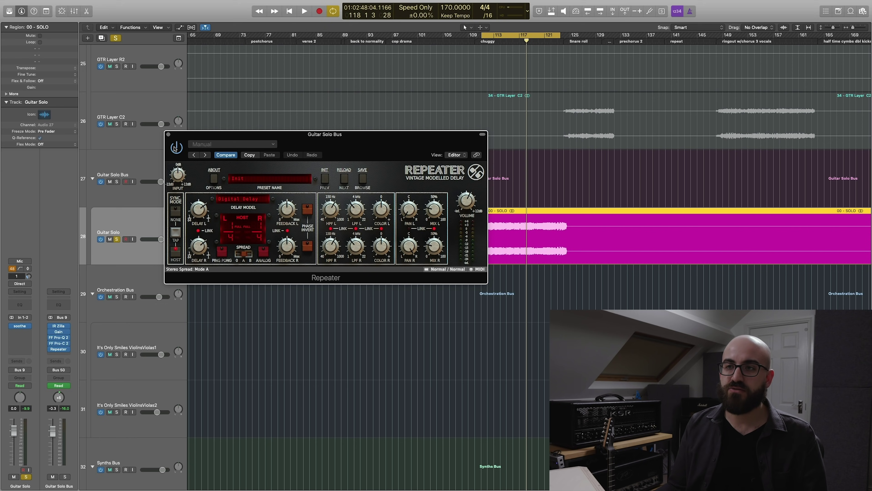
key("space")
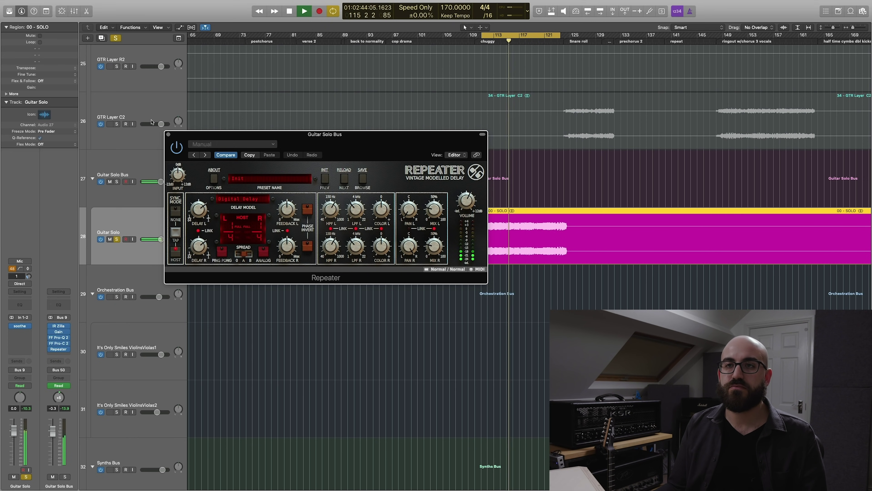
left_click(168, 134)
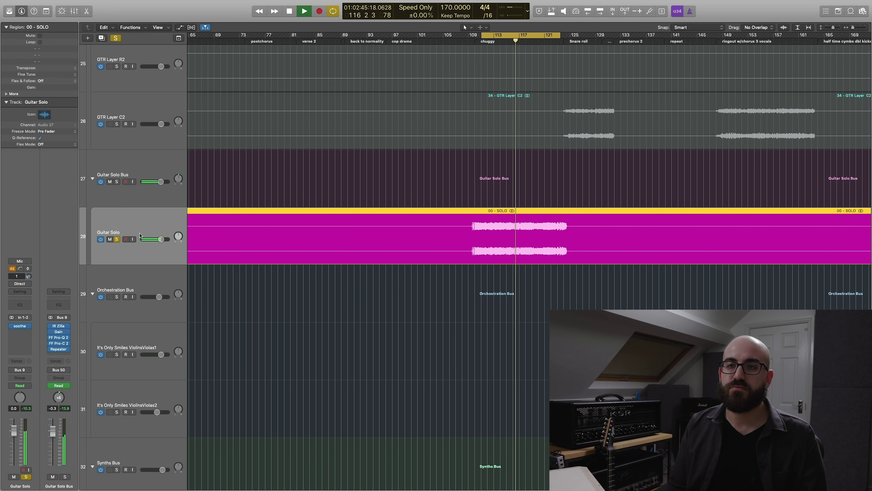
Step: Unsolo the Guitar Solo track, turn cycling off, listen to the solo in the full mix and stop playback
left_click(116, 239)
key("c")
key("super+Left")
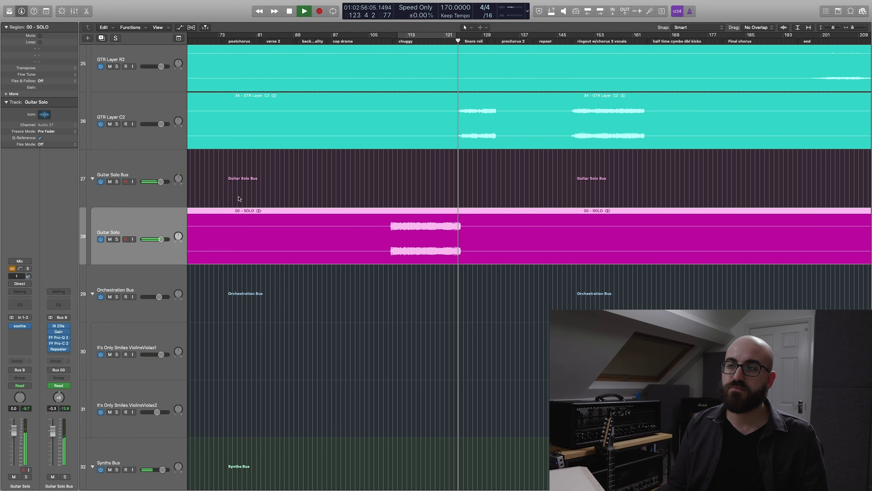
key("space")
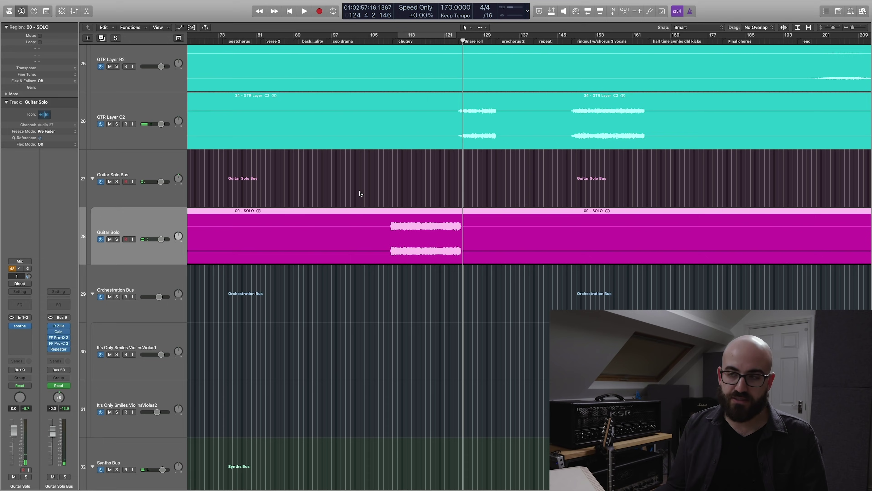
Step: Solo the Synths Bus and play its tracks from the song's start and from the Chorus marker
key("super+Up")
key("super+Left")
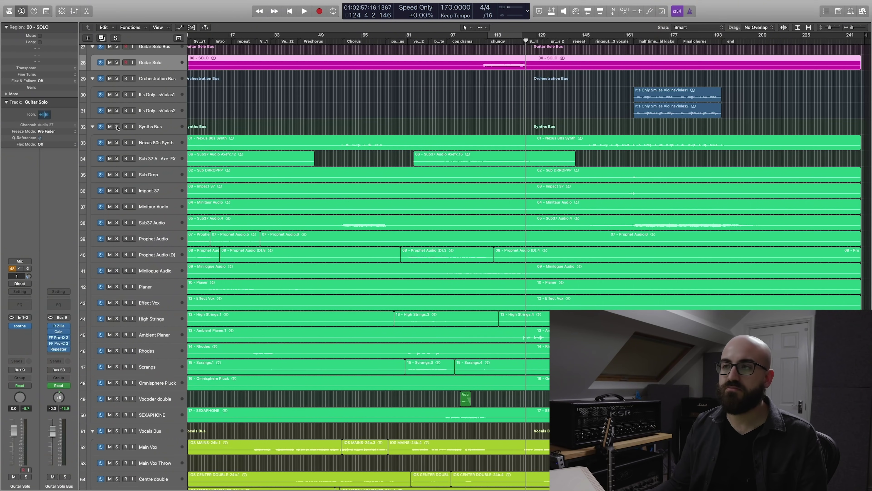
left_click(117, 126)
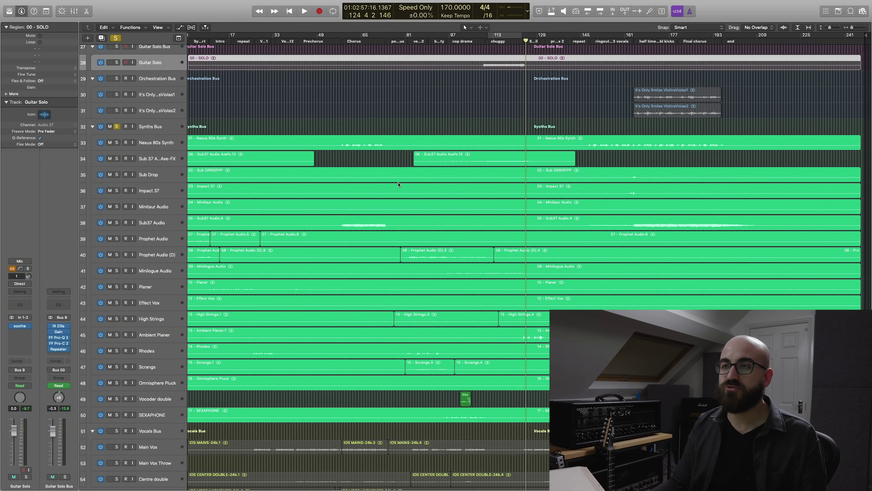
key("super+Down")
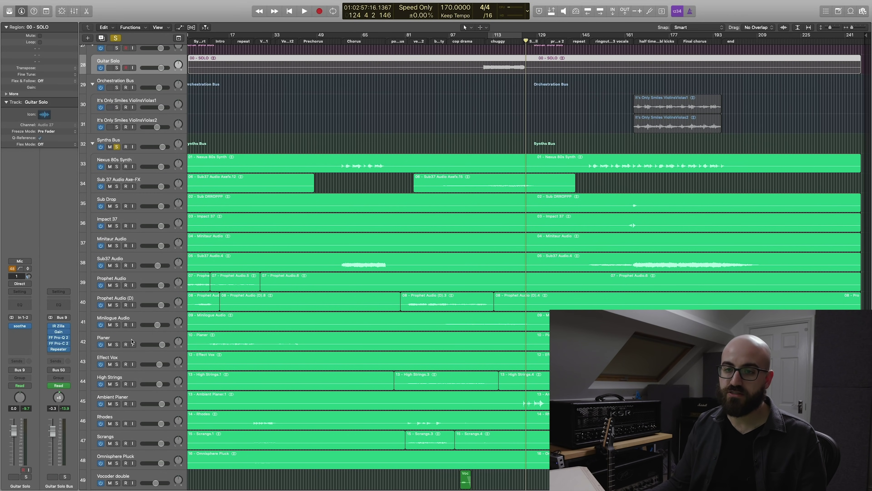
scroll(266, 443, "down", 1)
key("super+Up")
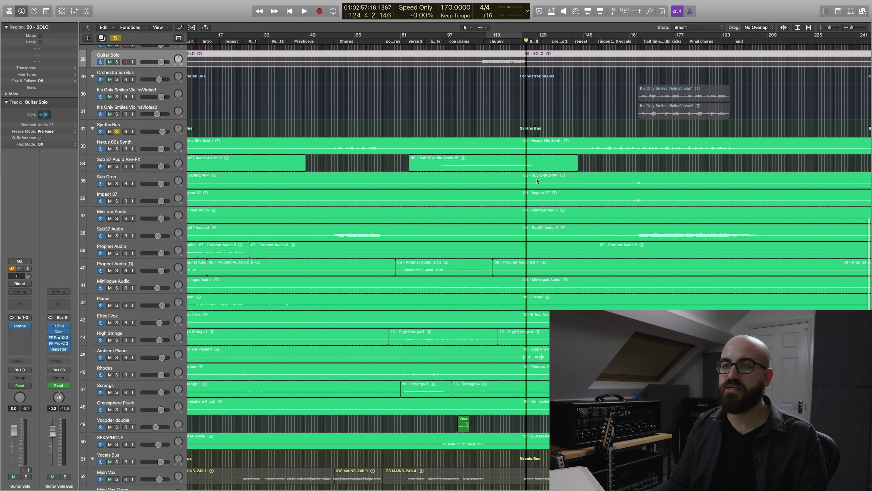
scroll(321, 86, "left", 3)
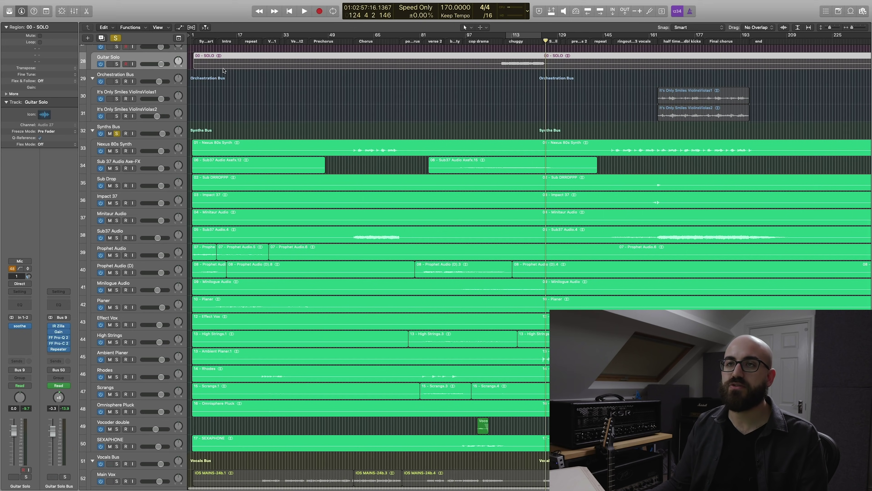
left_click(203, 41)
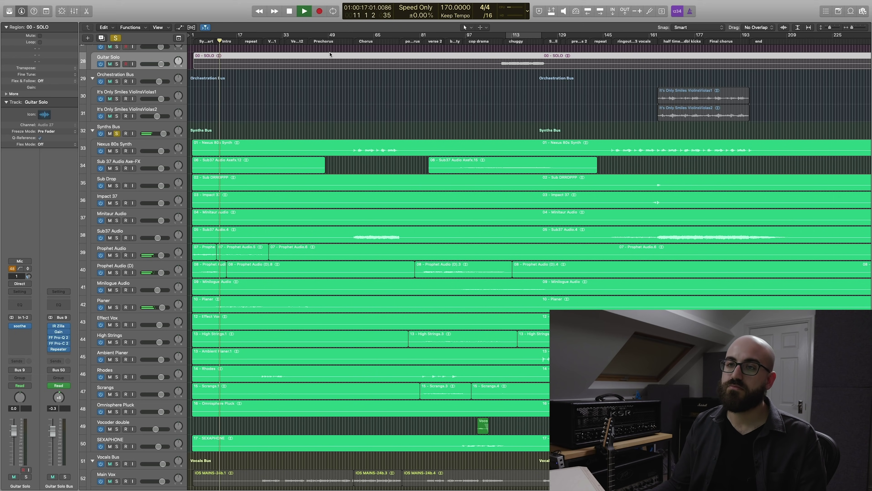
left_click(359, 42)
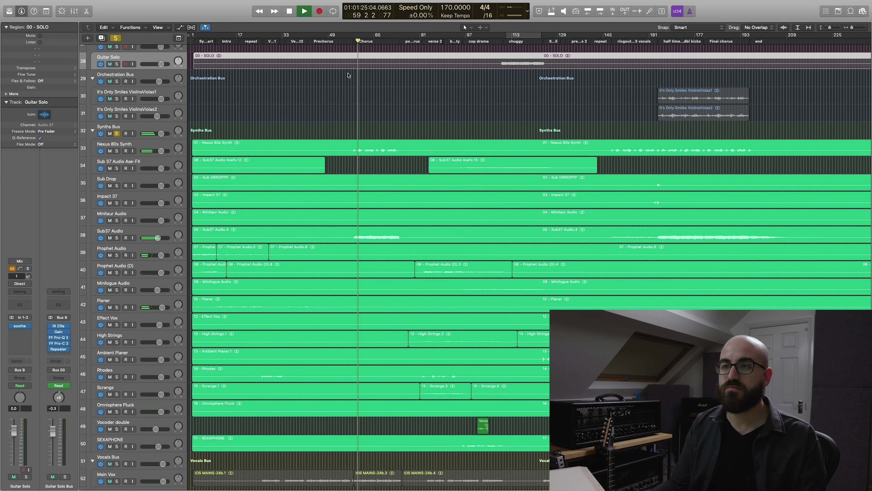
Step: Listen to the soloed Synths Bus from verse 1, verse 2 and the cop drama marker
left_click(274, 42)
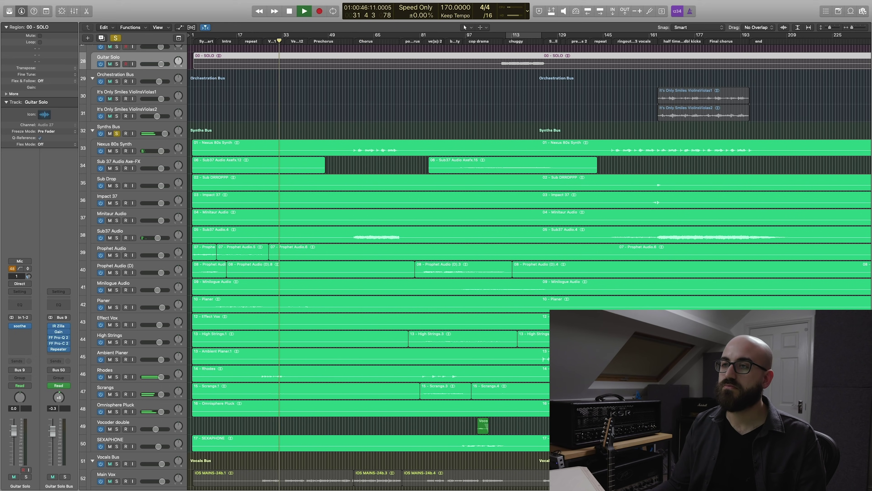
left_click(427, 41)
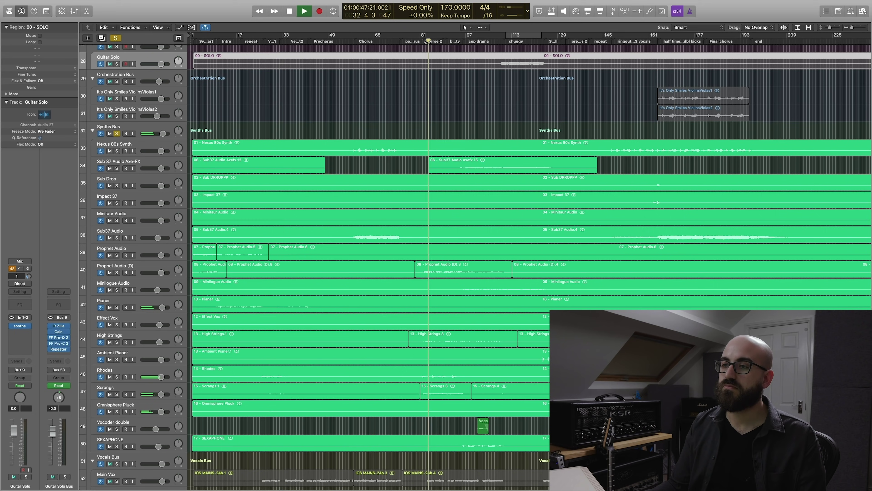
left_click(470, 41)
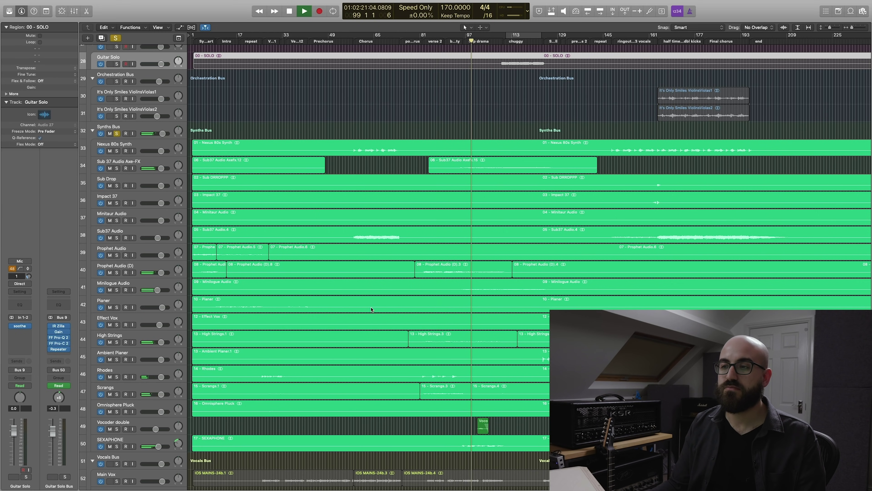
Step: Solo the SEXAPHONE track in the cop drama section to hear it alone, and unsolo it again
scroll(369, 306, "down", 5)
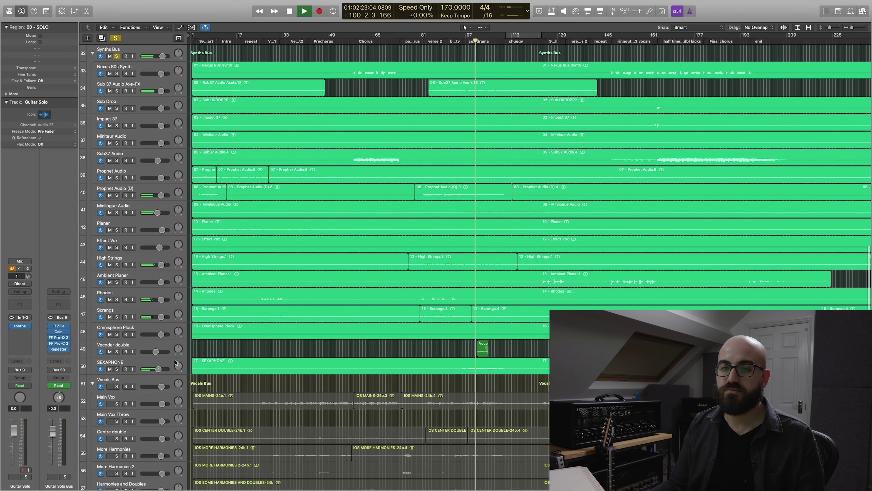
left_click(117, 368)
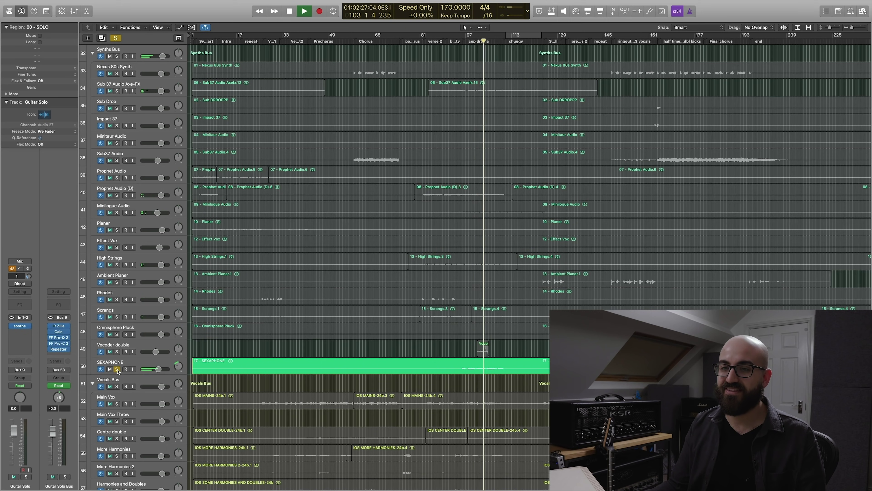
key("space")
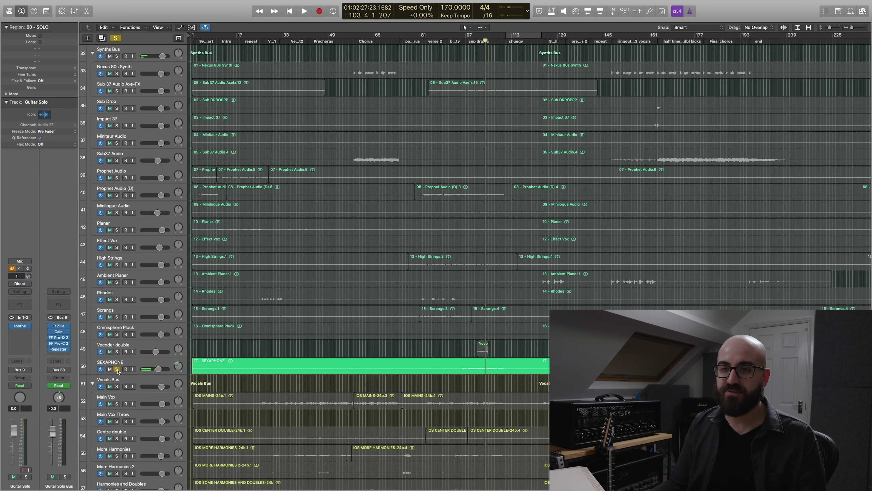
key("space")
left_click(118, 369)
Step: Solo the Synths Bus again, play it from around bar 120 after the chuggy marker, and stop playback
left_click(535, 36)
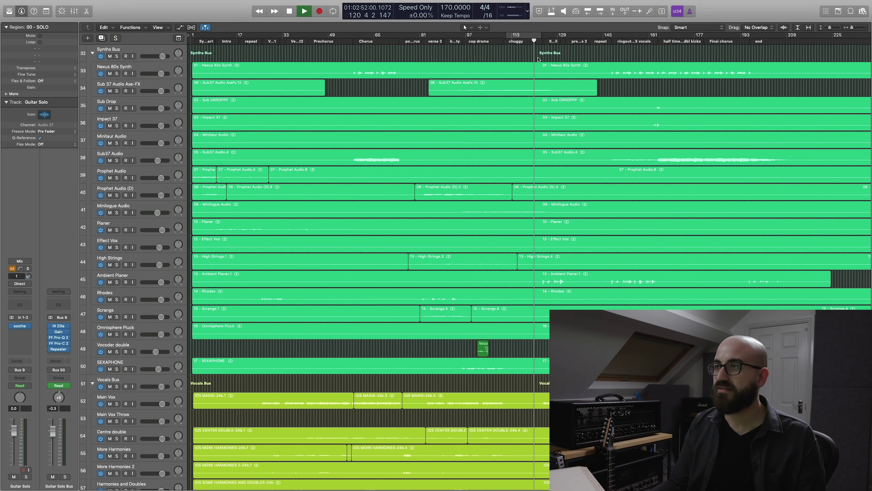
key("s")
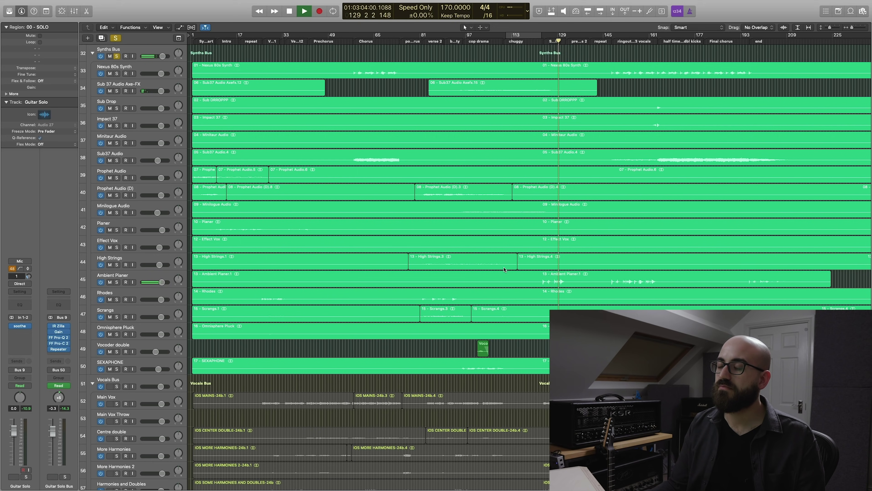
scroll(558, 165, "right", 1)
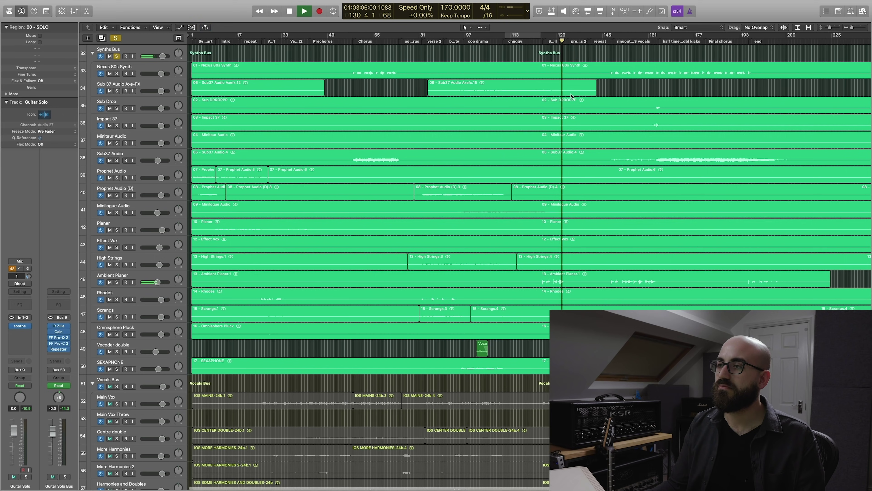
key("space")
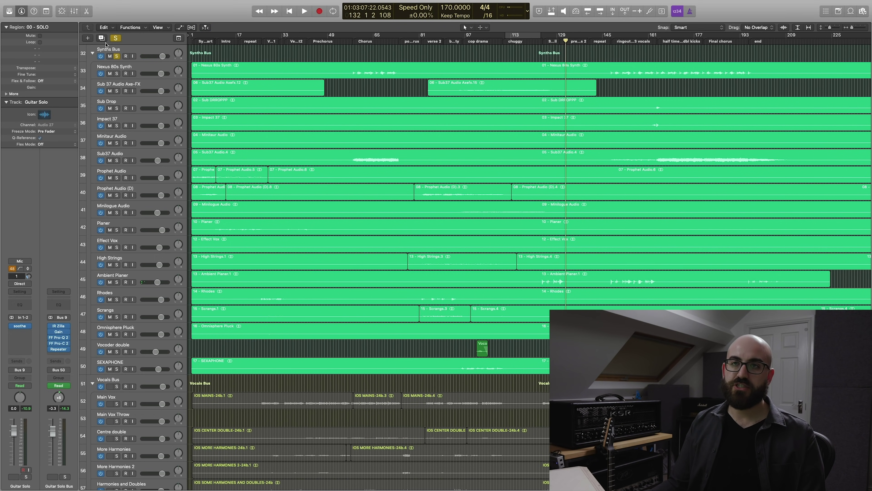
Step: Unsolo the Synths Bus, select the Nexus 80s Synth track, open the bus's FF Pro-Q 3 over the arrangement and examine its bell cut
left_click(117, 56)
left_click(142, 68)
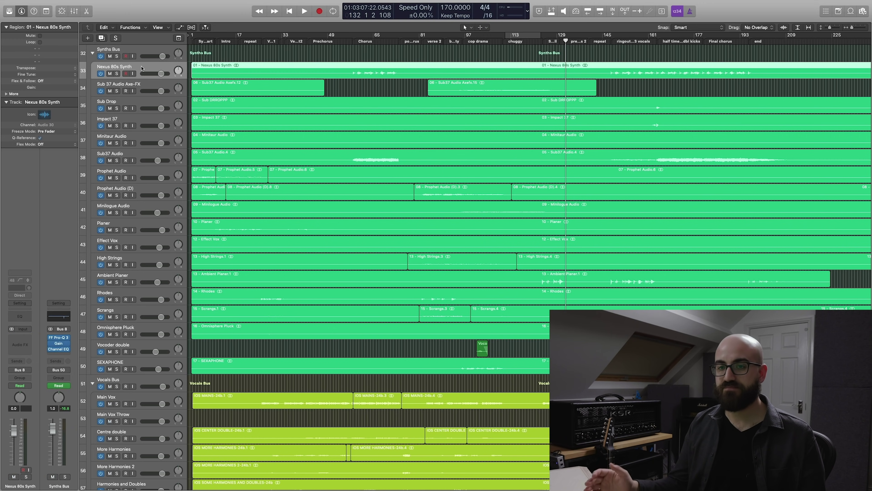
left_click(58, 338)
left_click_drag(204, 7, 449, 85)
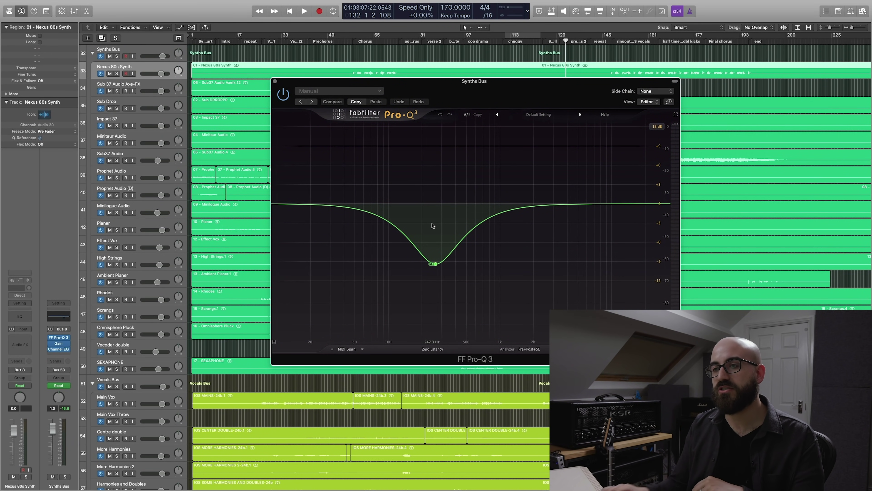
mouse_move(435, 270)
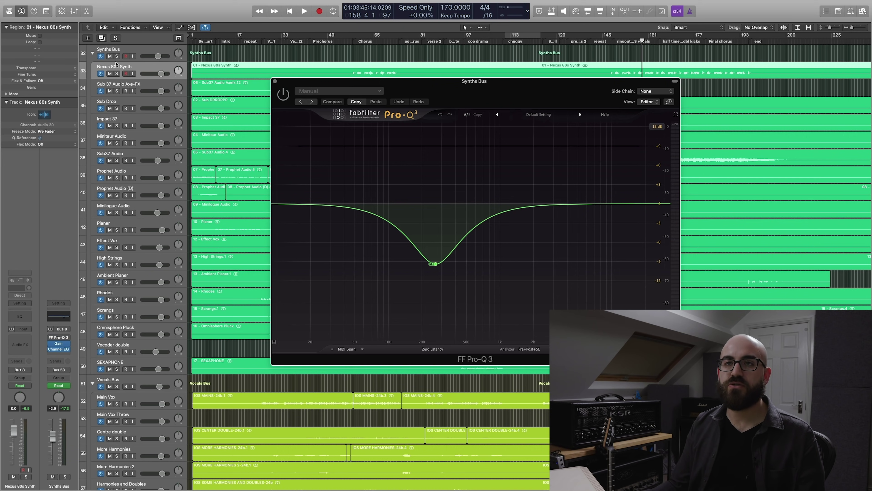
Step: Solo the Synths Bus, play the ringout section, switch its FF Pro-Q 3 back on to compare the sound, and stop playback
left_click(117, 56)
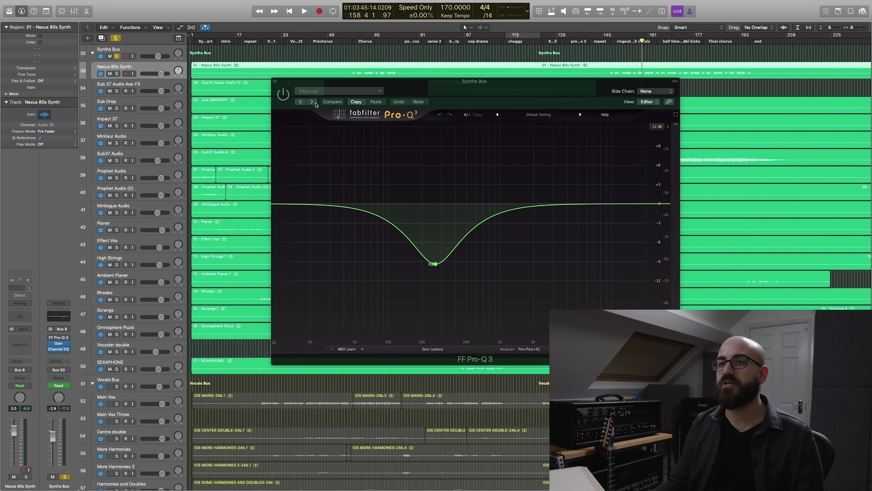
key("space")
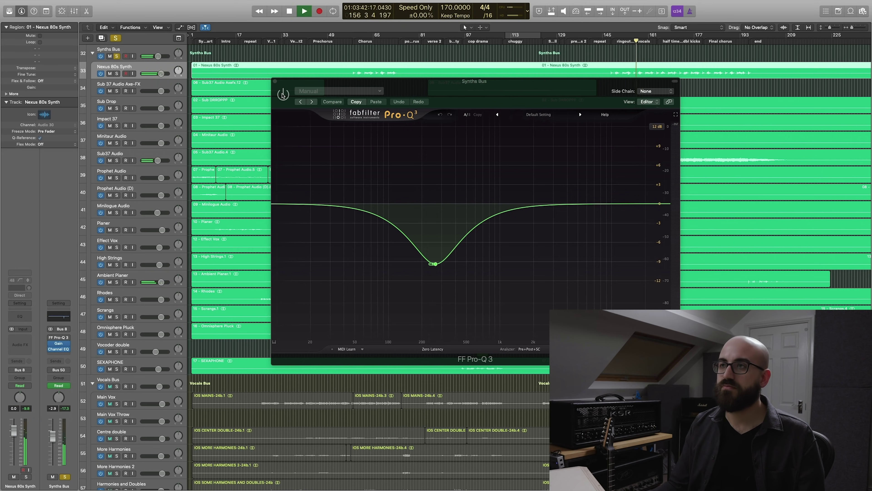
left_click(283, 94)
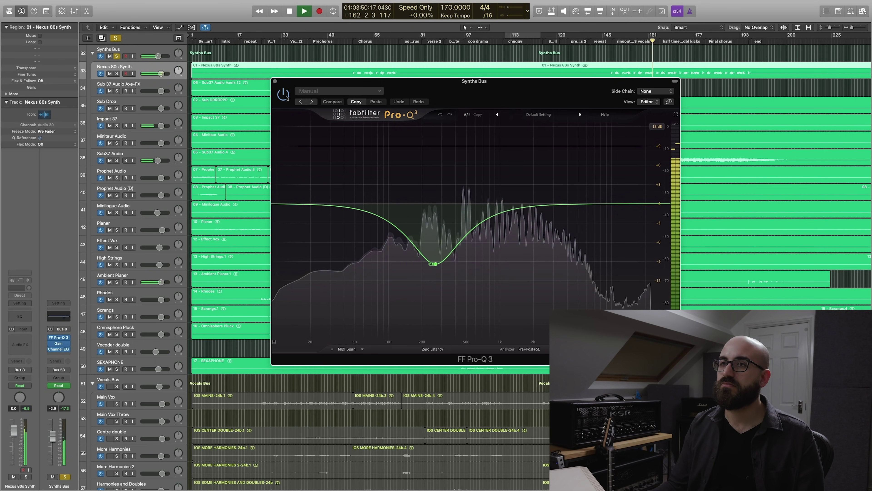
key("space")
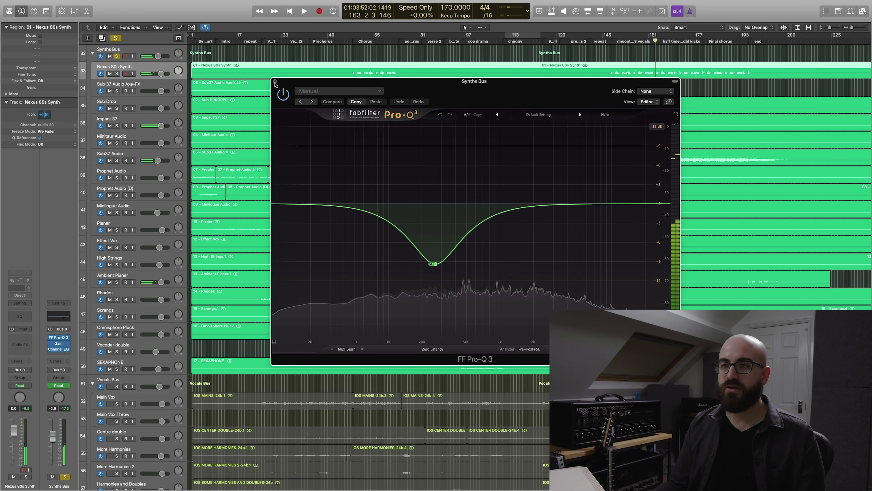
Step: Close the Synths Bus's Pro-Q 3, then review its Gain and Channel EQ plug-ins and close each one
left_click(275, 82)
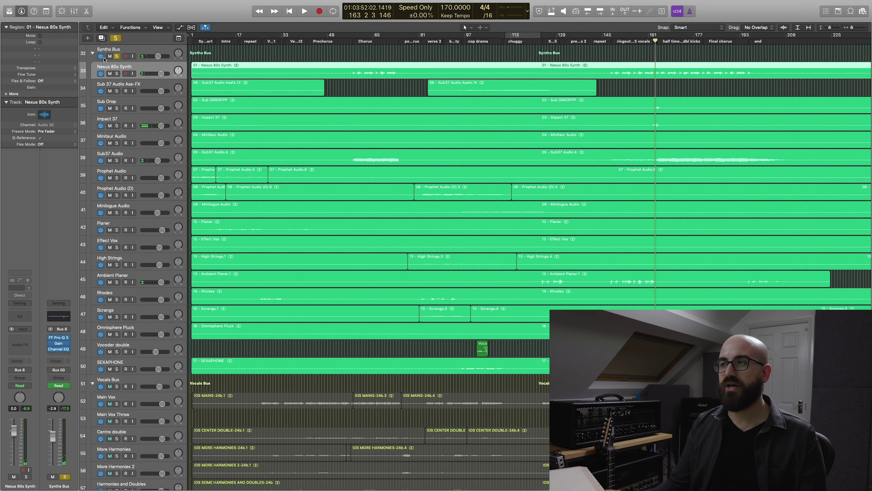
left_click(59, 343)
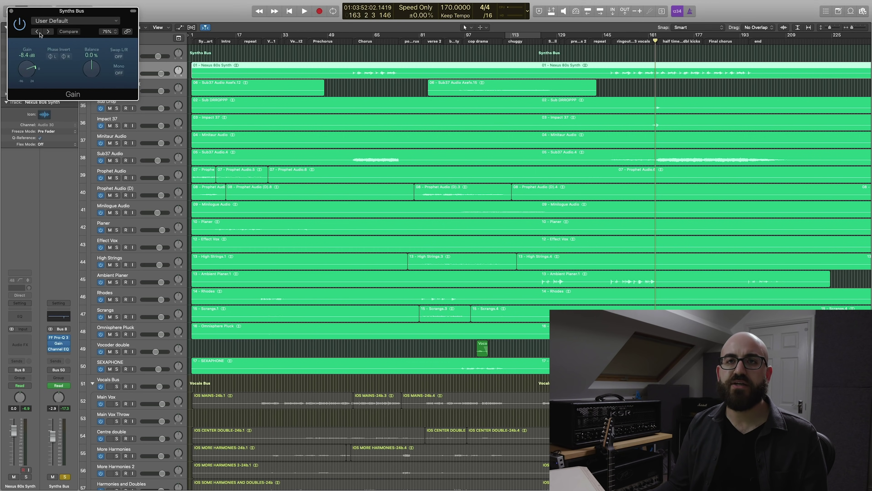
left_click(12, 11)
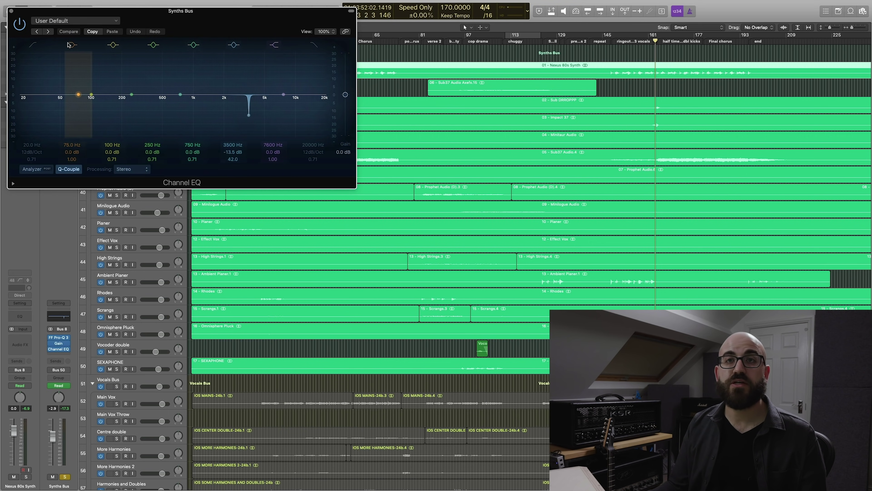
left_click(12, 11)
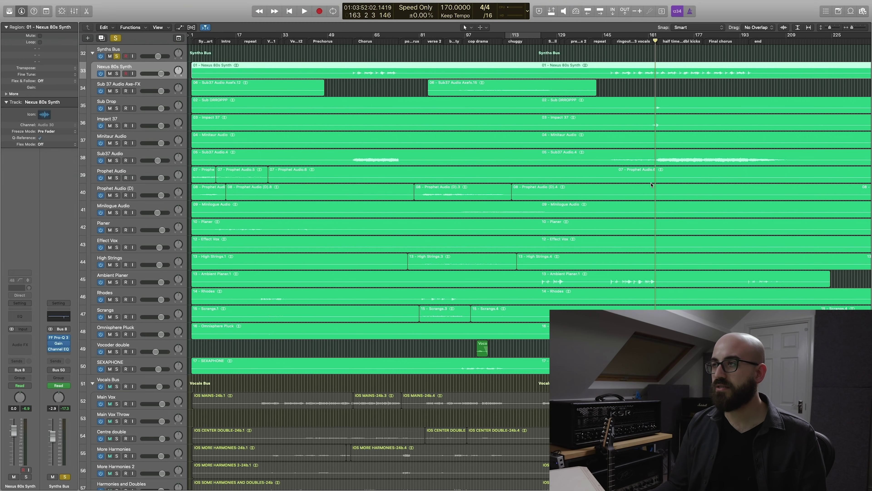
Step: Select the Sub 37 Audio Axe-FX track and show its FF Pro-Q 2 equalizer
key("super+Down")
key("super+Right")
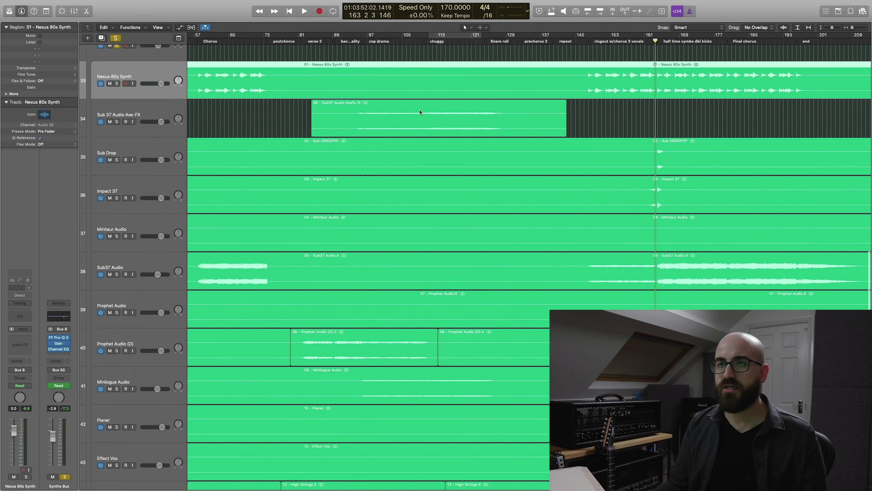
scroll(144, 69, "left", 10)
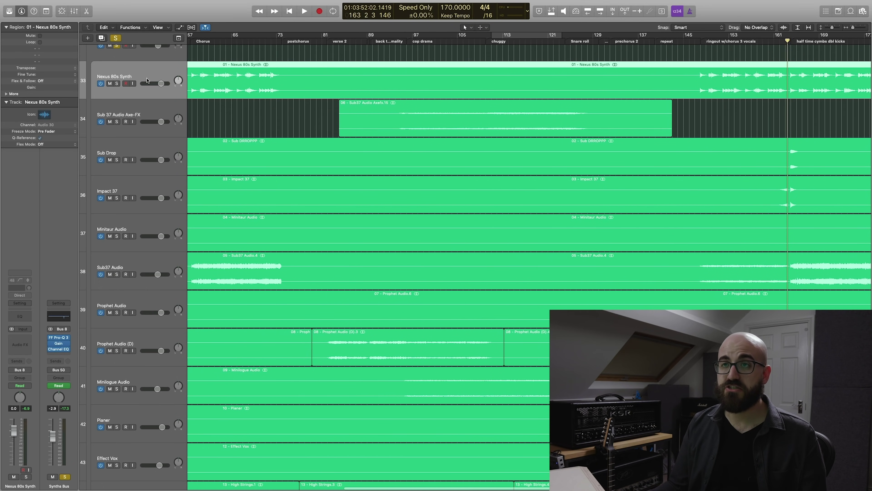
key("super+Left")
left_click(126, 112)
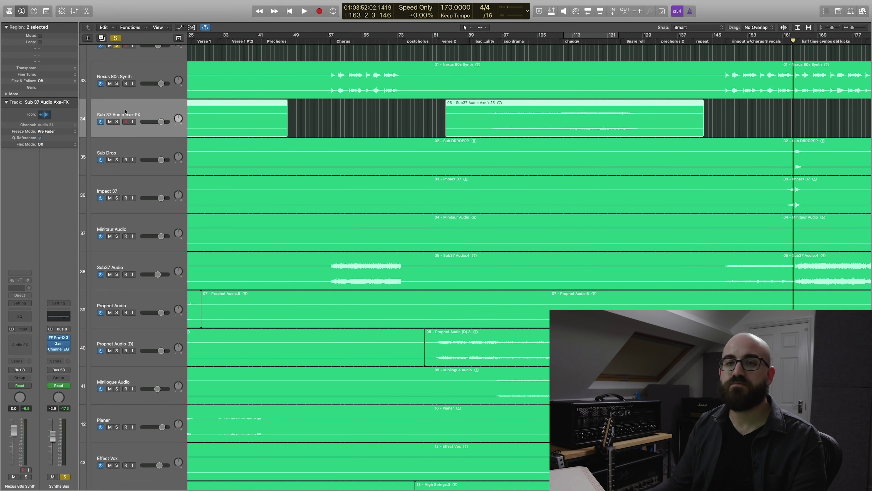
left_click(20, 338)
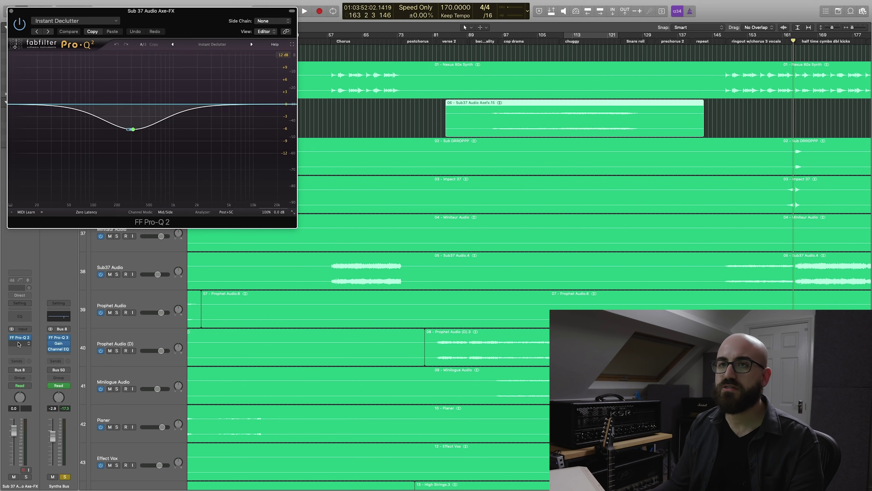
Step: Audition the Sub 37 Audio Axe-FX track in solo from bar 98 in the cop drama section, keeping its equalizer clear of the track controls
left_click(507, 44)
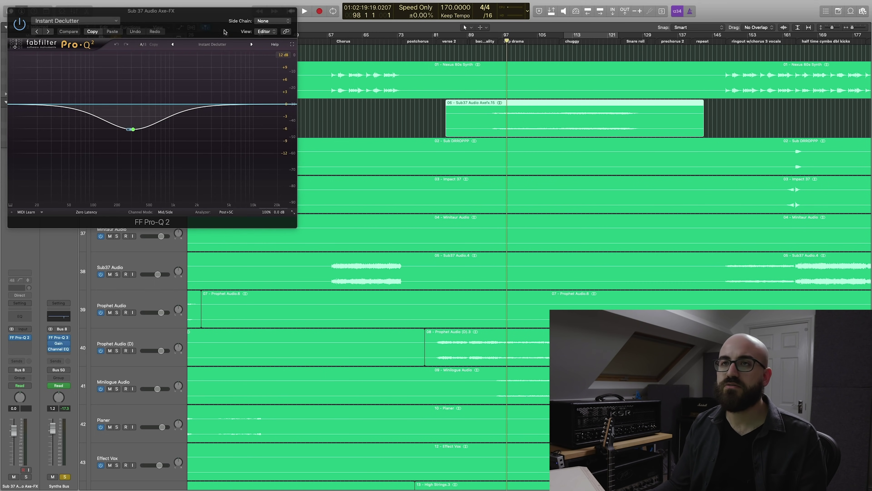
left_click_drag(181, 17, 441, 194)
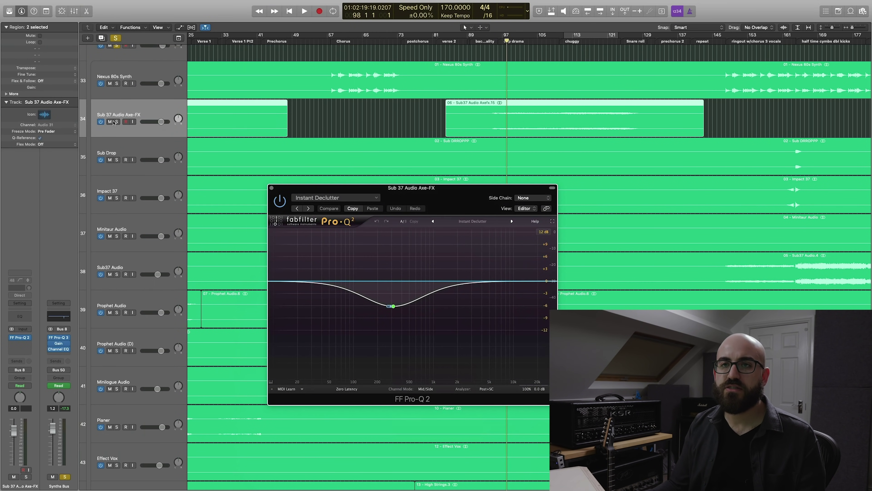
left_click(116, 122)
key("space")
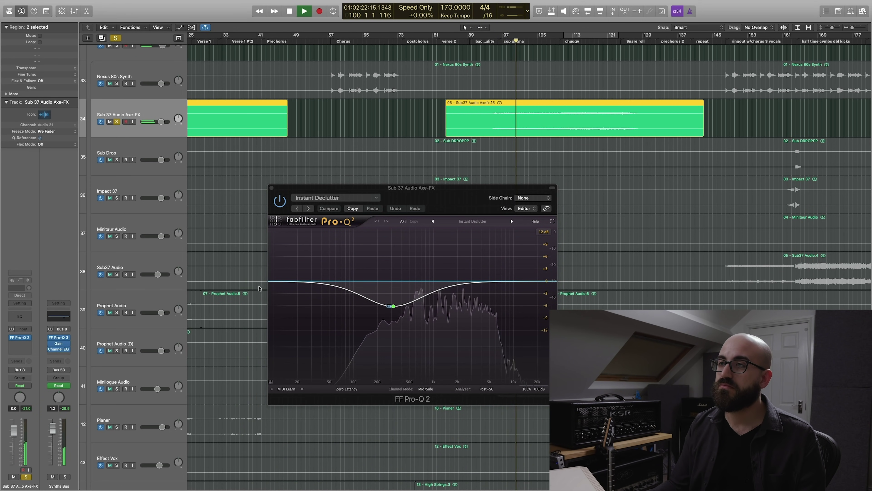
key("space")
left_click(117, 122)
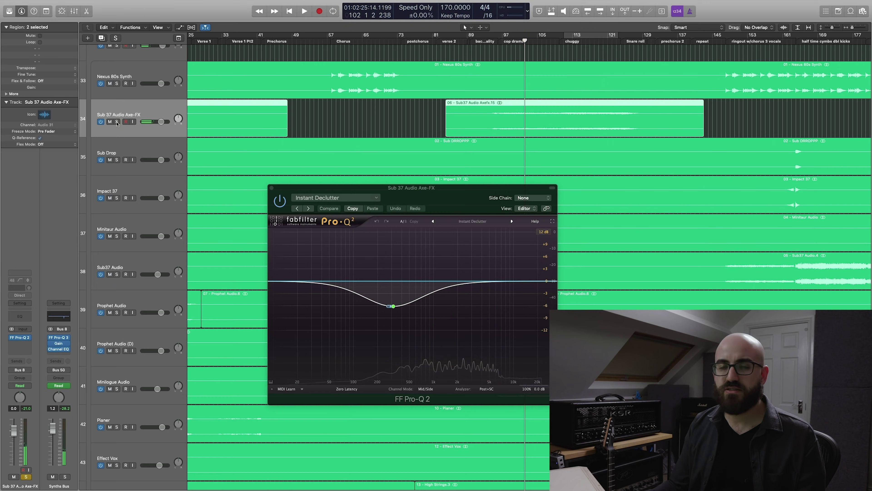
Step: Inspect the settings of the Sub 37 Audio Axe-FX equalizer's low-mid cut, then close the plug-in
left_click_drag(411, 196, 360, 138)
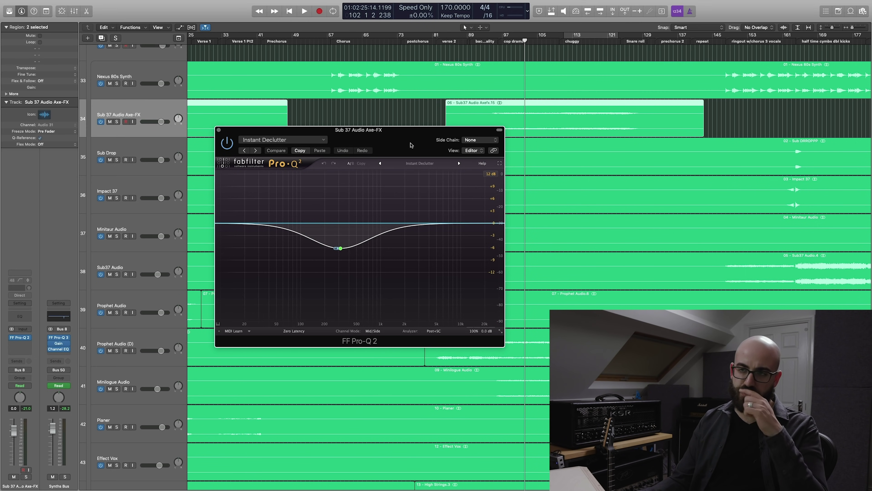
mouse_move(332, 250)
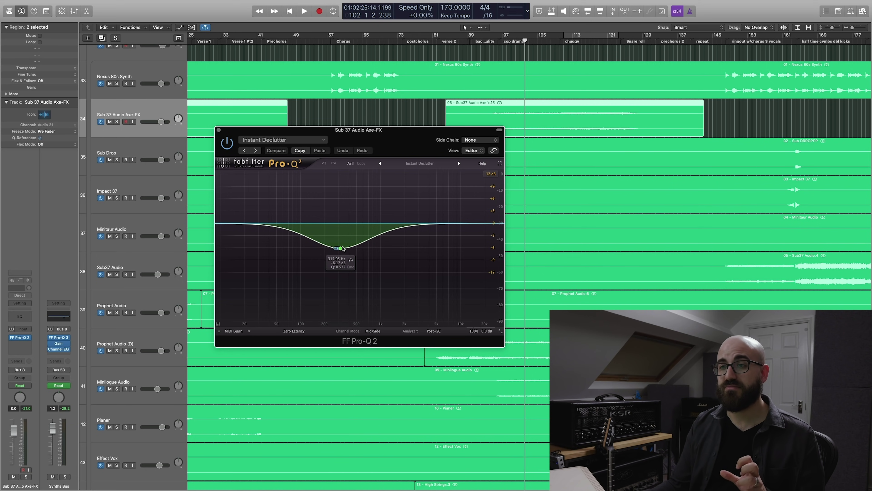
left_click(218, 130)
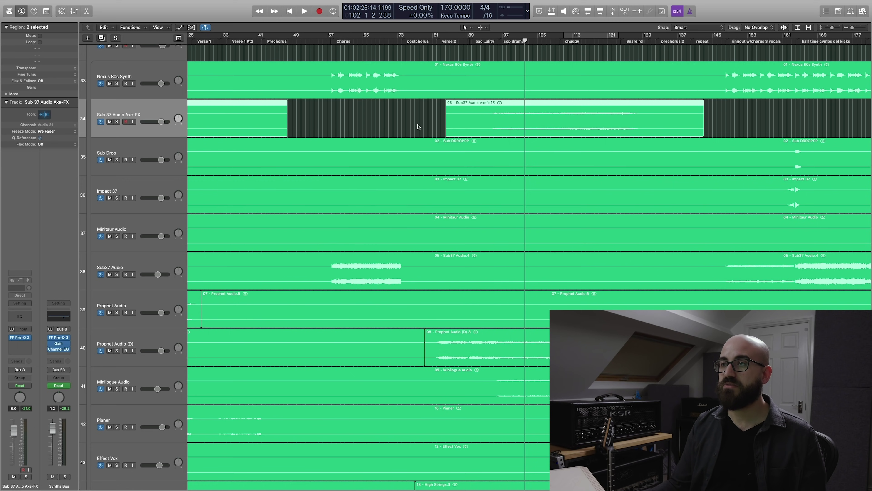
Step: Place the playhead at bar 58 in the Chorus and show the Sub37 Audio track's FF Pro-Q 2 equalizer
key("super+Left")
key("super+Left")
left_click(311, 40)
key("super+Left")
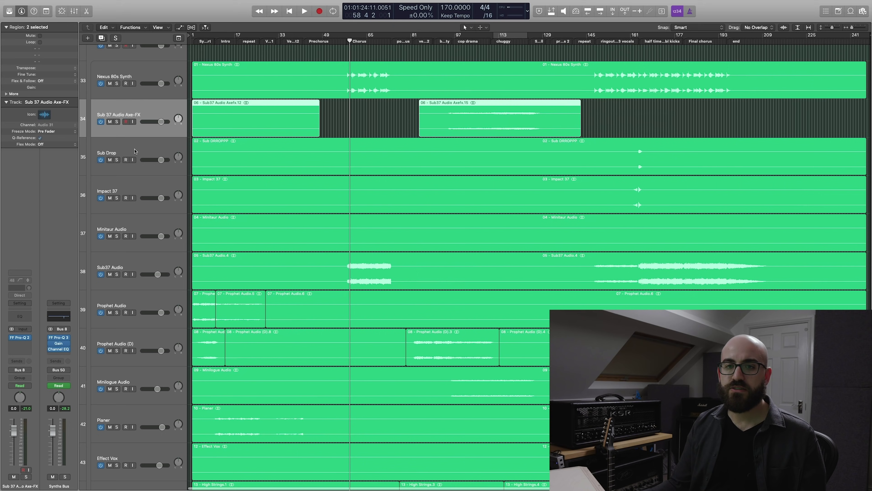
left_click(142, 171)
key("Down")
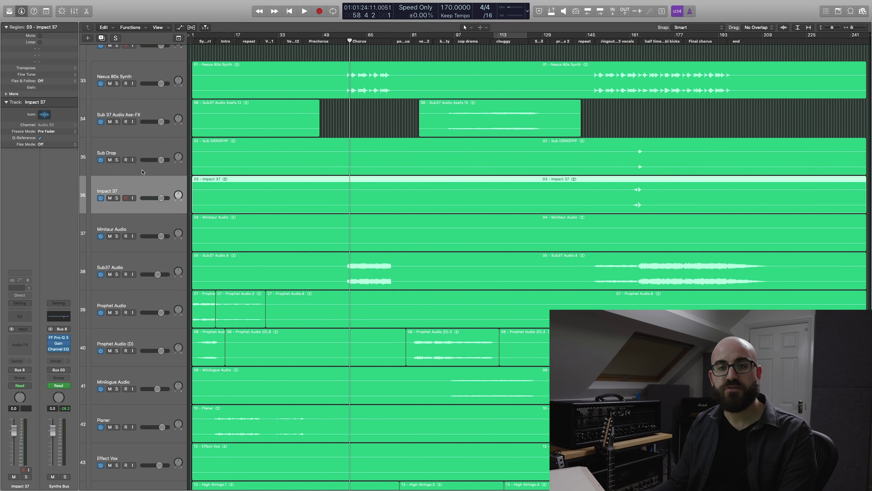
key("Down")
key("Down")
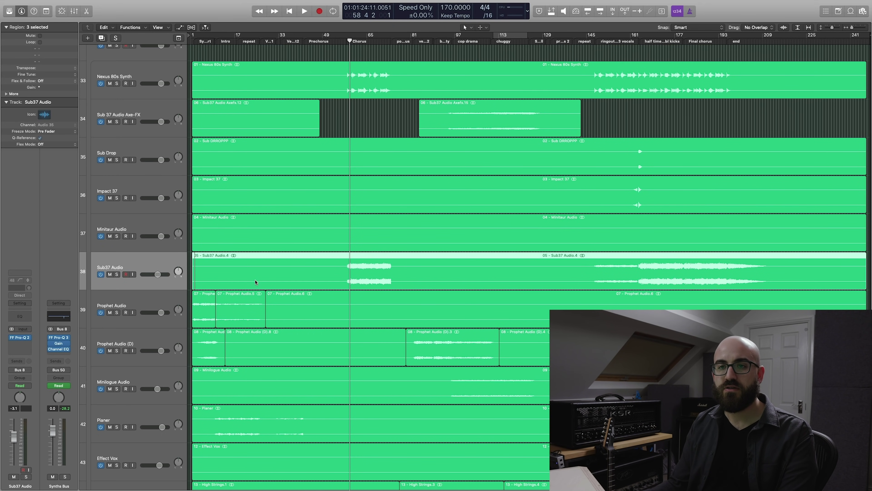
left_click(20, 338)
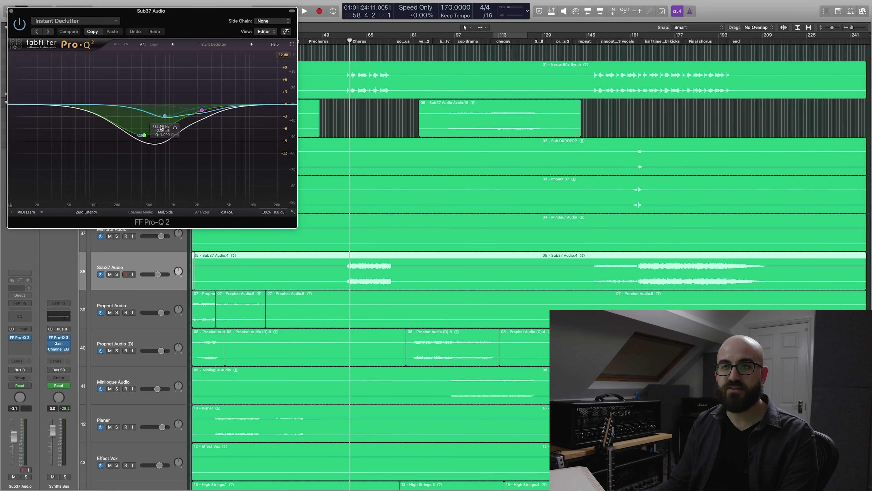
Step: Inspect the Sub37 Audio equalizer bands, audition the track in solo with the equalizer bypassed and active, then close the plug-in
mouse_move(164, 115)
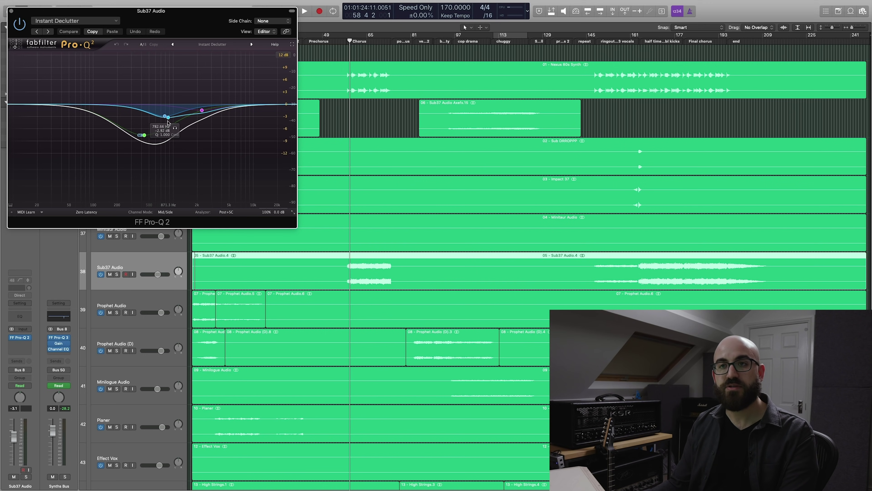
left_click(117, 274)
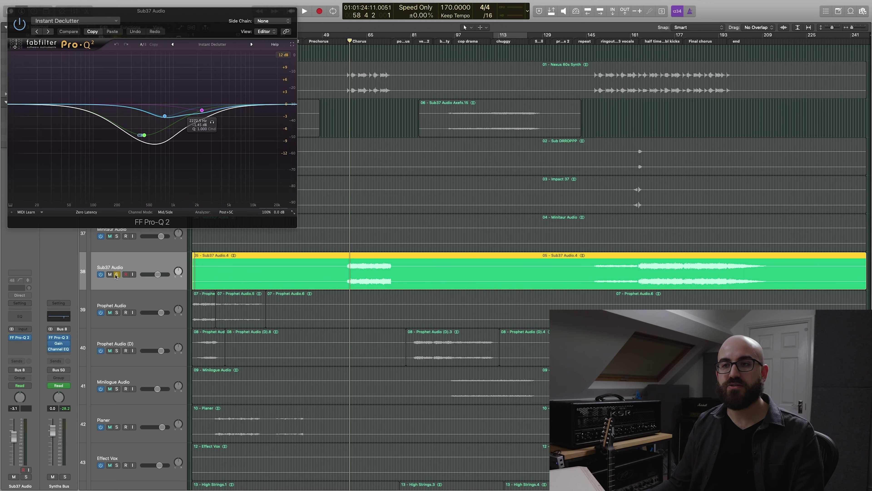
key("space")
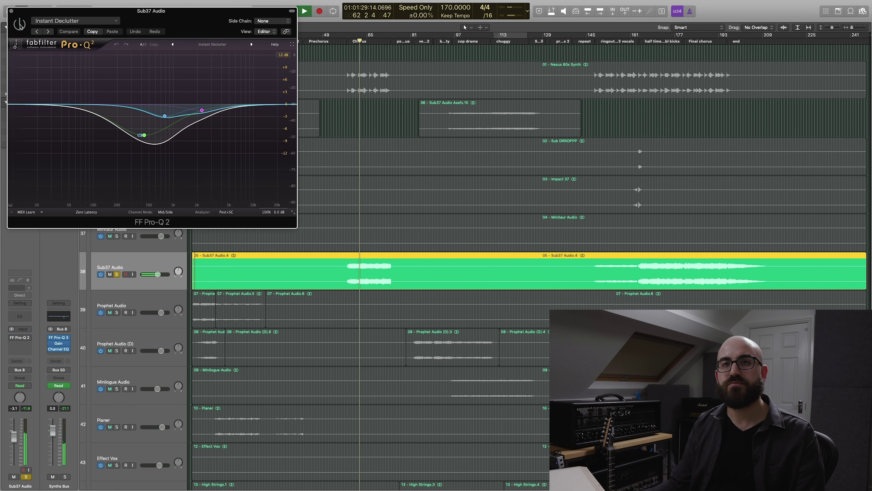
left_click(19, 24)
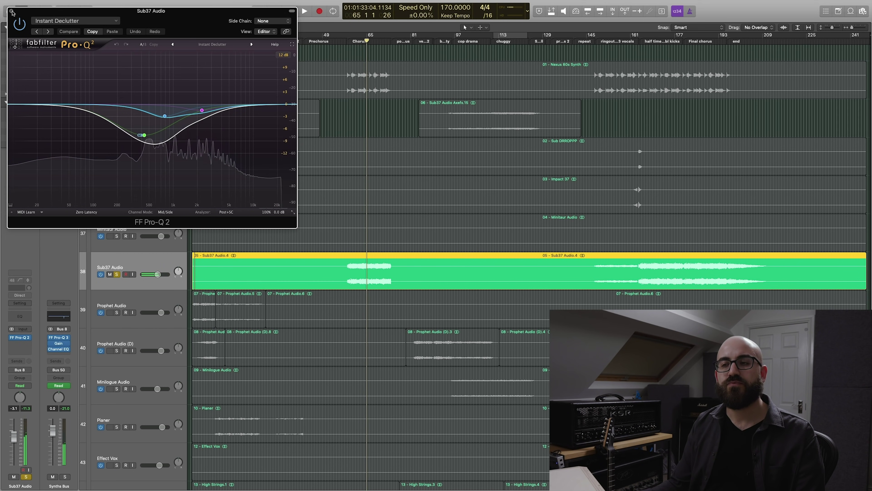
left_click(12, 11)
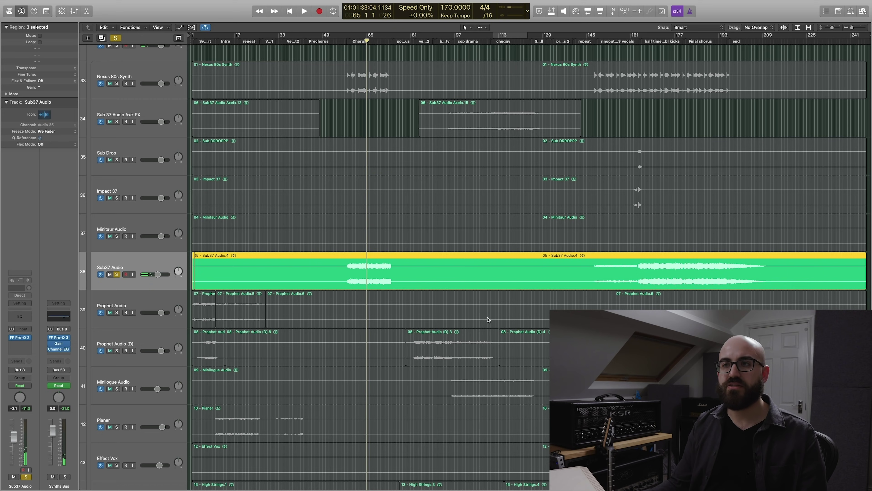
Step: Move the playhead to bar 4 in the intro and take the Sub37 Audio track out of solo
scroll(368, 148, "up", 1)
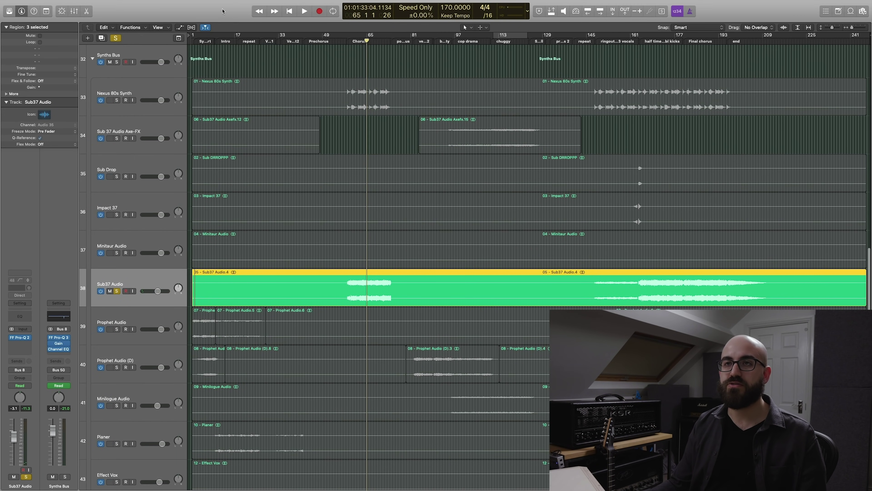
key("space")
key("super+Right")
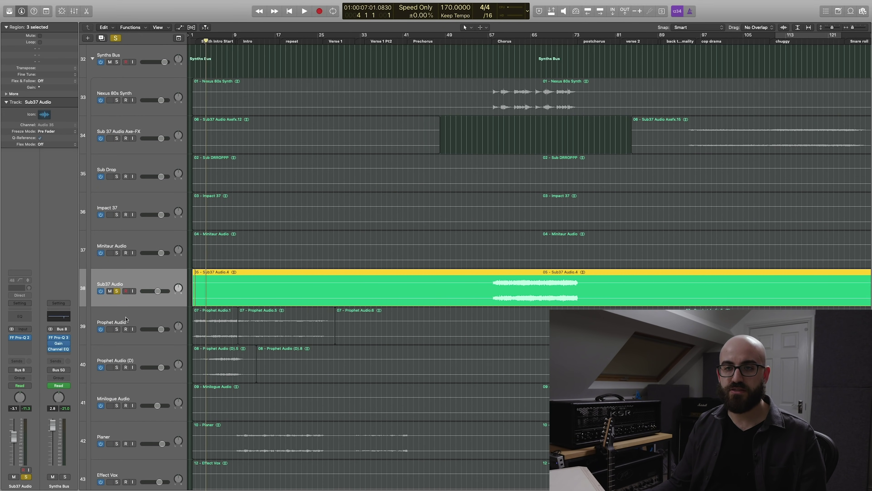
left_click(117, 291)
Step: Review the FF Pro-Q 2 curves on the Prophet Audio and Prophet Audio (D) tracks, closing each plug-in
left_click(112, 326)
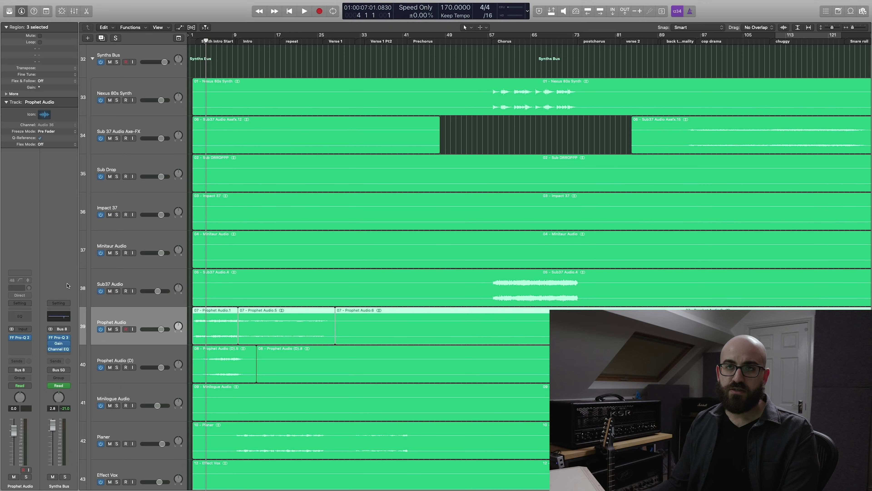
left_click(21, 337)
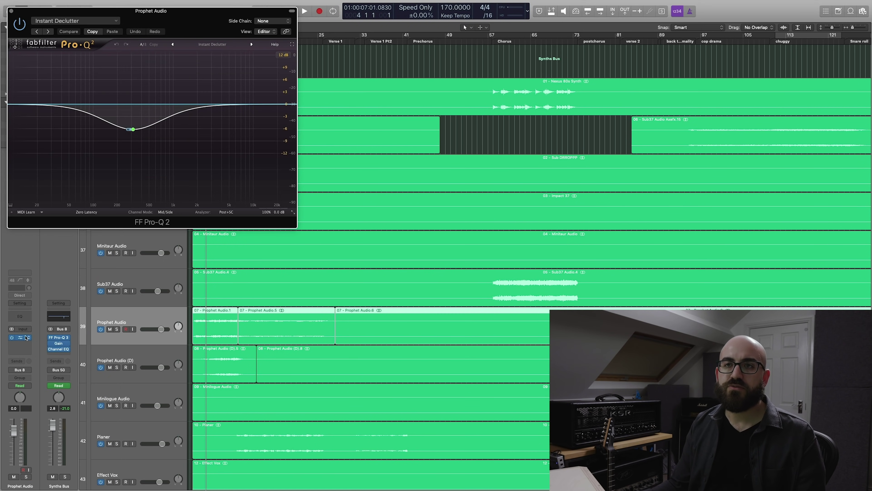
left_click(11, 11)
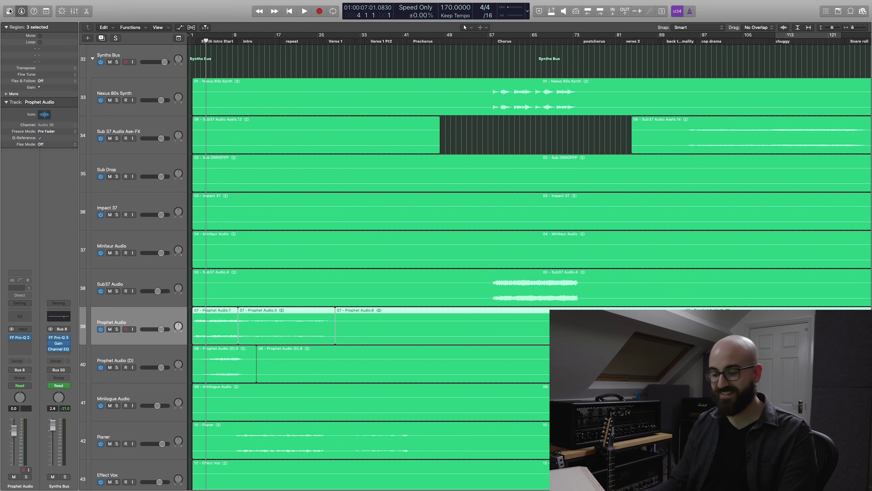
left_click(208, 369)
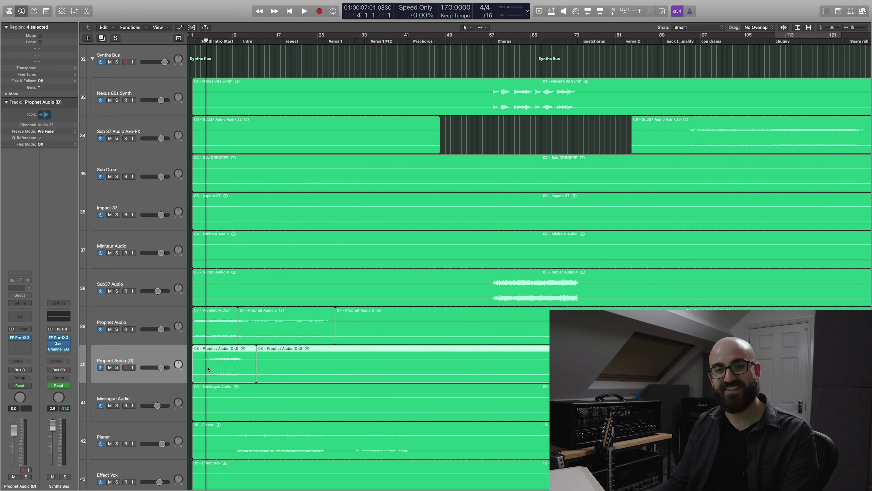
left_click(20, 338)
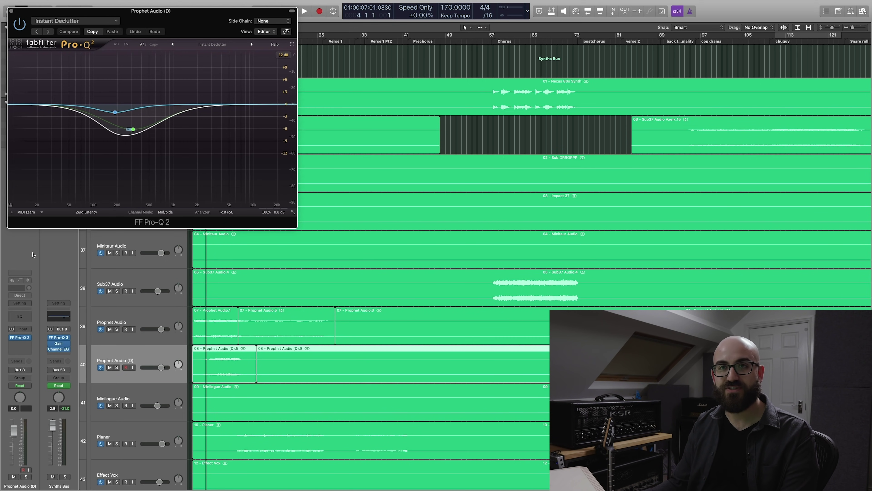
left_click(10, 10)
Step: Check the Minilogue Audio channel, then inspect the low-mid cut in the Planer track's FF Pro-Q 2 and close the plug-in
scroll(151, 318, "down", 5)
left_click(150, 319)
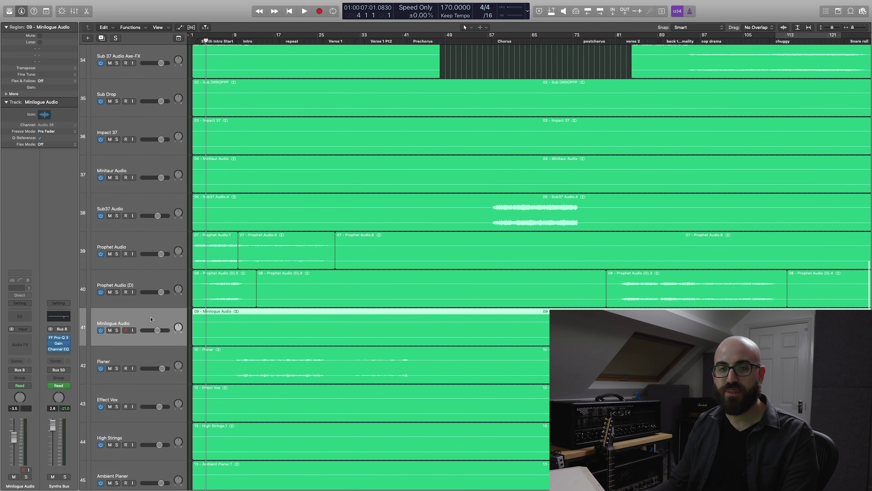
left_click(136, 359)
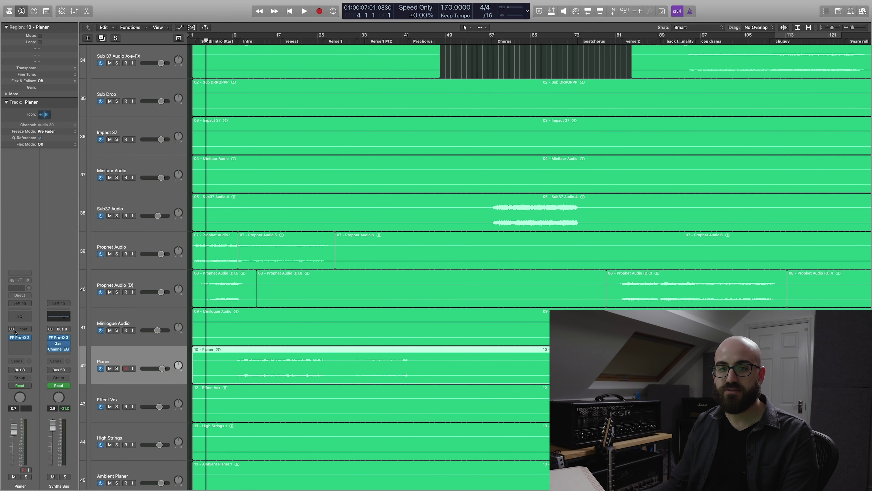
left_click(21, 338)
mouse_move(143, 121)
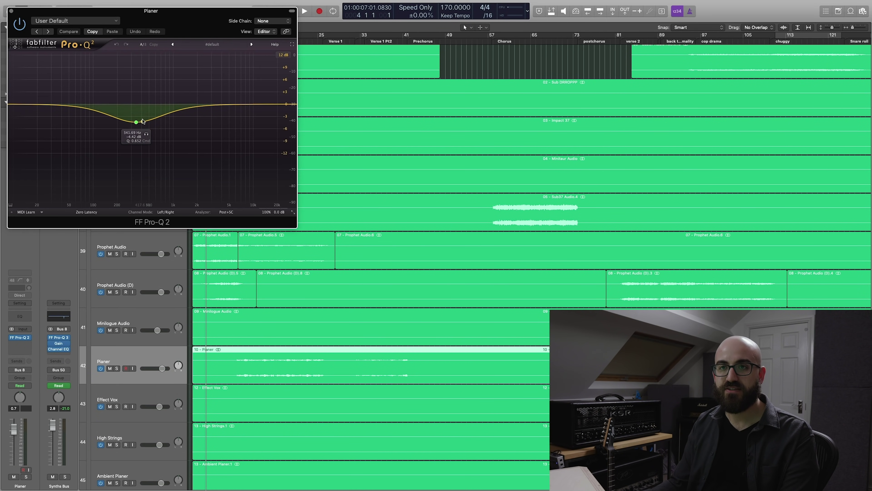
left_click(11, 11)
scroll(348, 193, "down", 5)
scroll(348, 194, "down", 5)
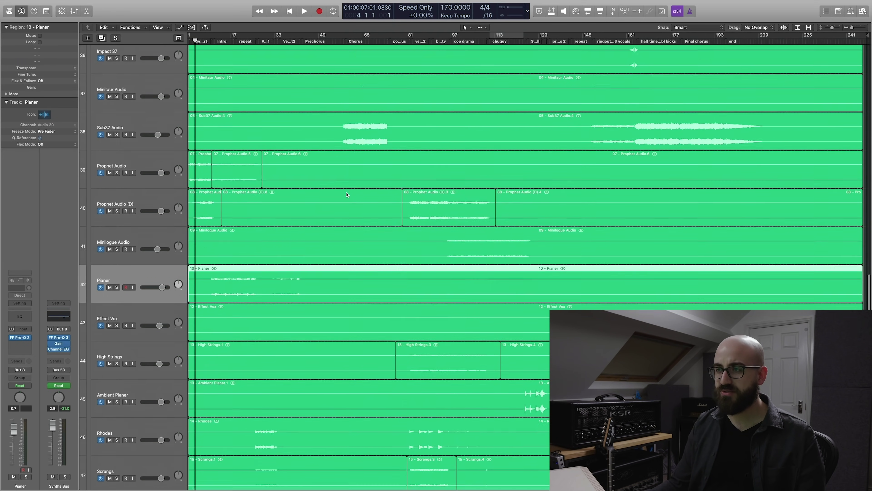
Step: Display the track automation, select the Ambient Planer track and place the playhead just before the Snare roll section at bar 124
key("a")
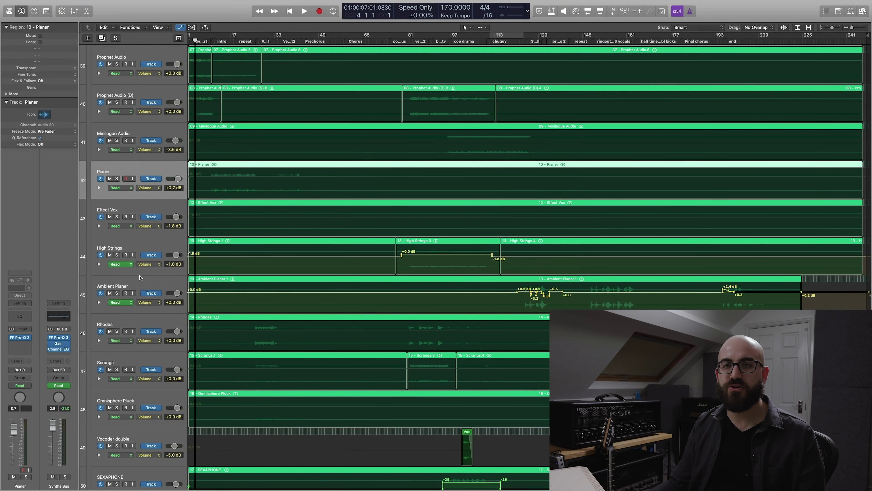
left_click(149, 288)
scroll(522, 178, "up", 5)
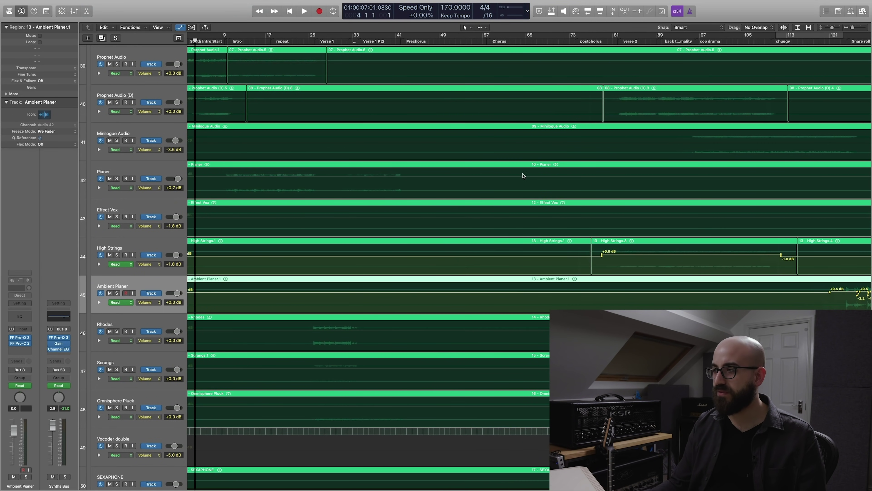
left_click(622, 44)
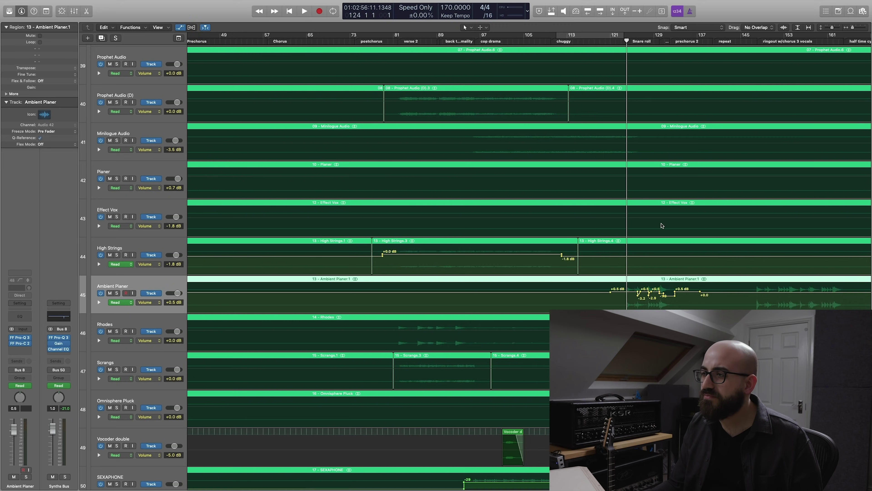
scroll(658, 226, "up", 5)
scroll(613, 228, "right", 10)
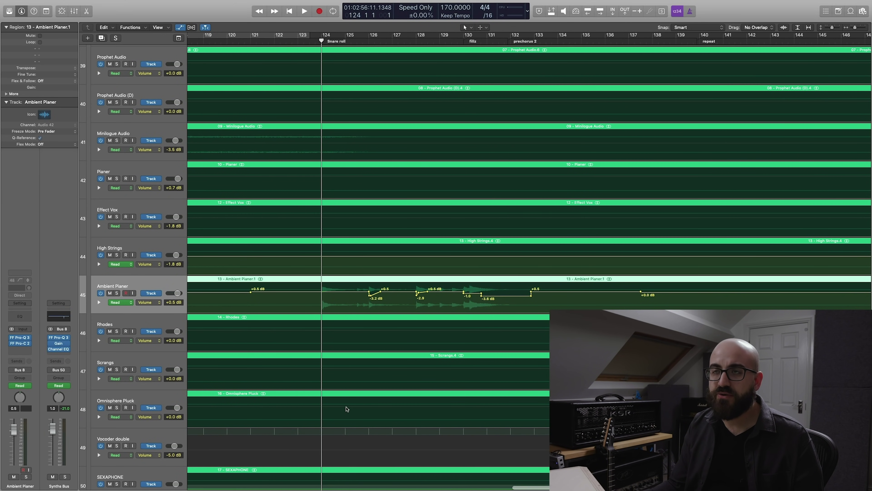
left_click(315, 41)
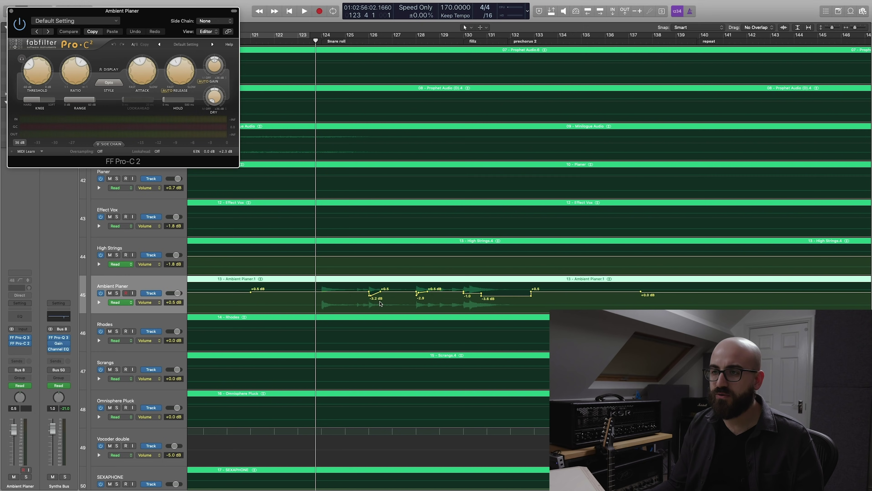
Step: Examine the Ambient Planer volume automation and audition the track in solo through the Snare roll with FF Pro-C 2 displayed
scroll(375, 300, "up", 1)
scroll(416, 306, "left", 1)
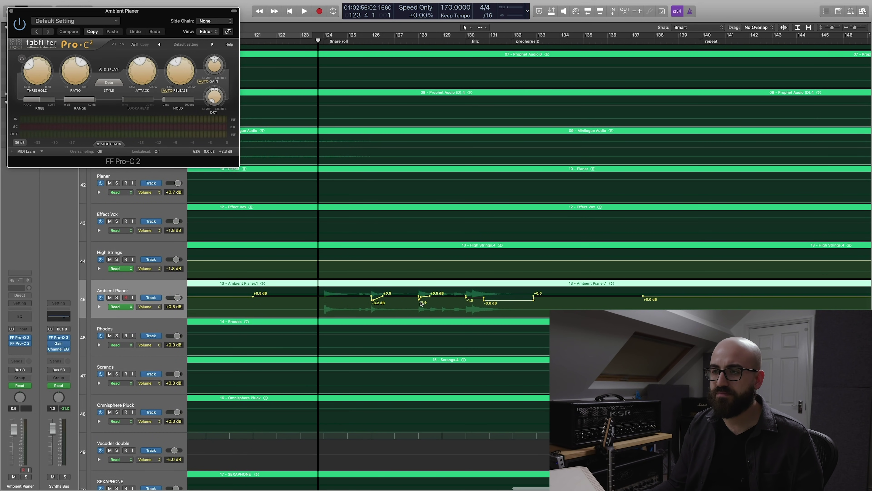
scroll(422, 303, "up", 1)
scroll(422, 302, "left", 1)
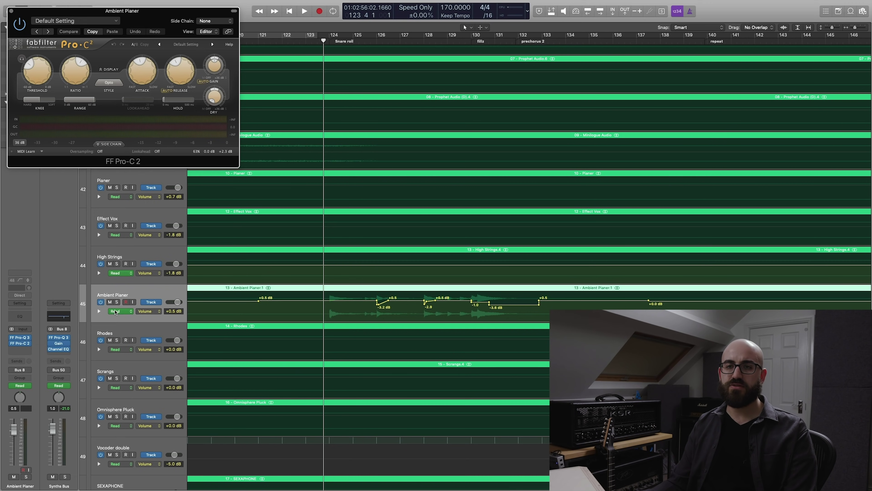
left_click(116, 302)
key("space")
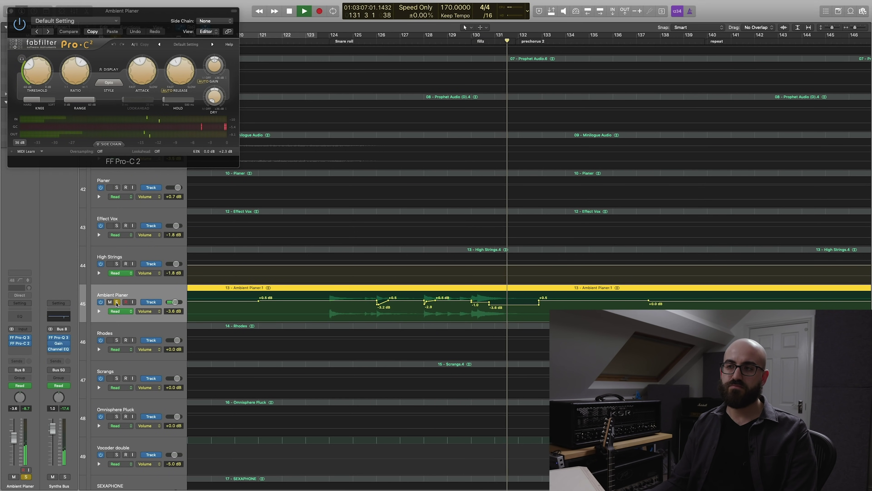
key("space")
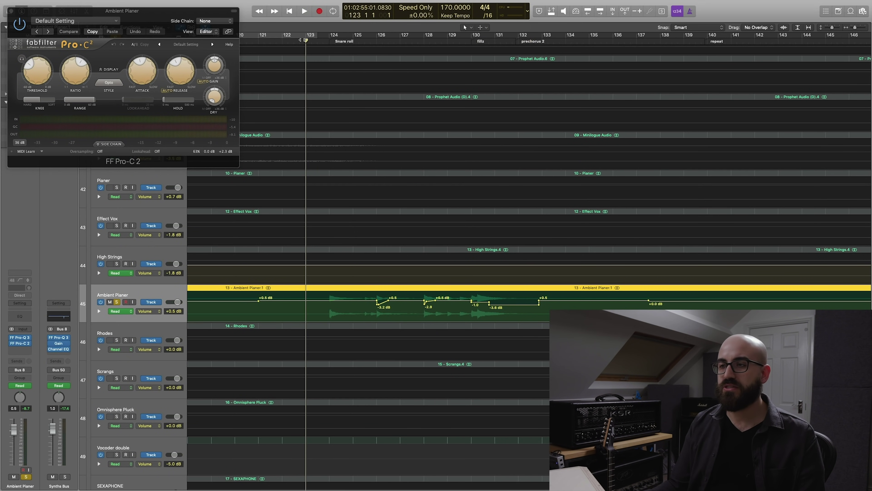
Step: Audition Ambient Planer from bar 125 in solo and within the full mix, then close its FF Pro-C 2
key("super+Left")
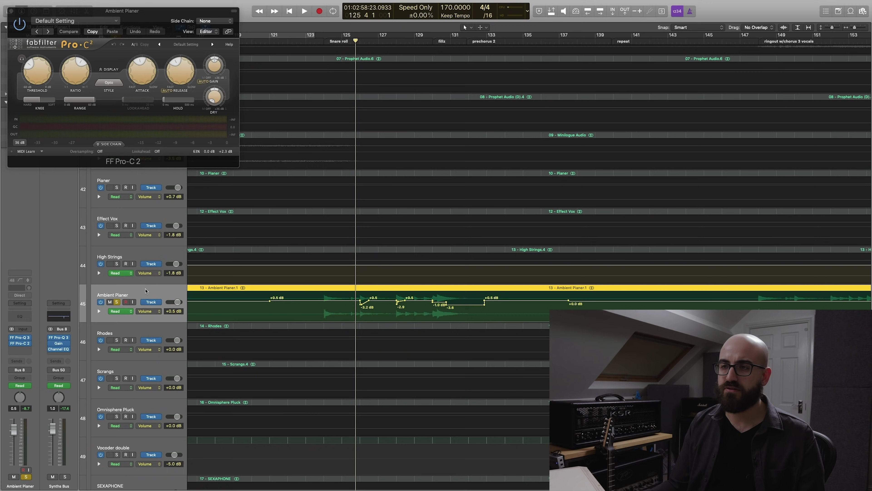
key("space")
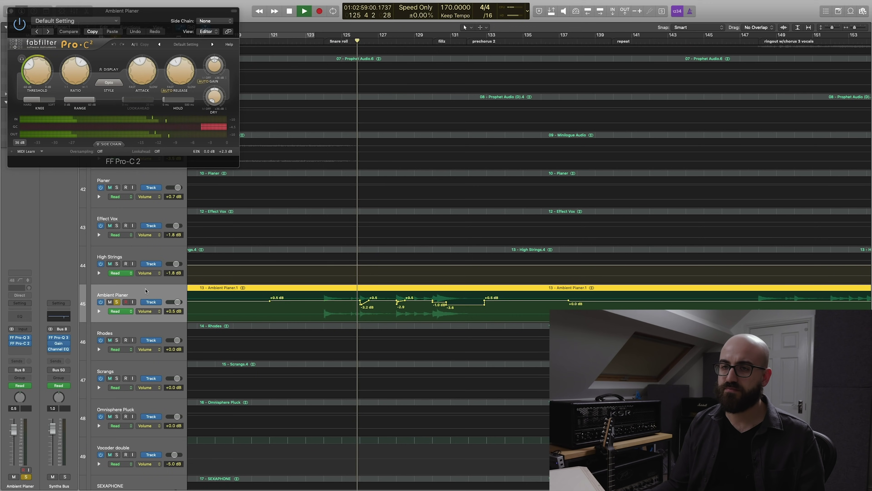
left_click(116, 302)
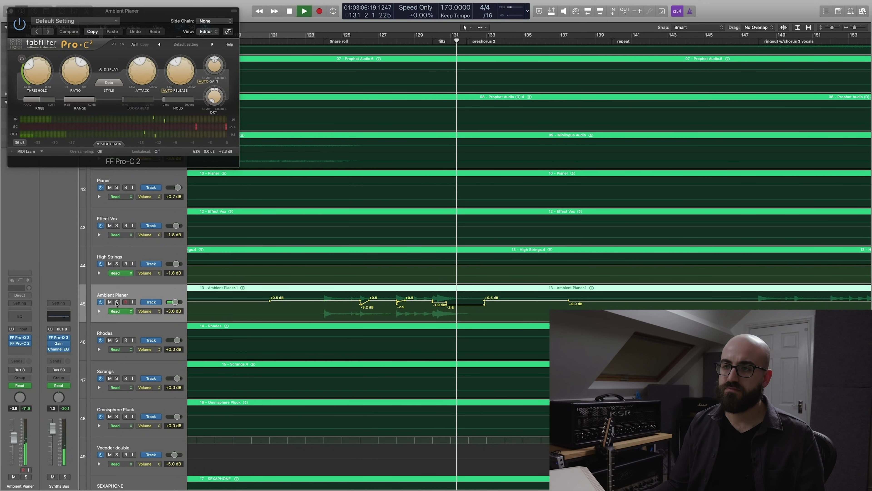
key("space")
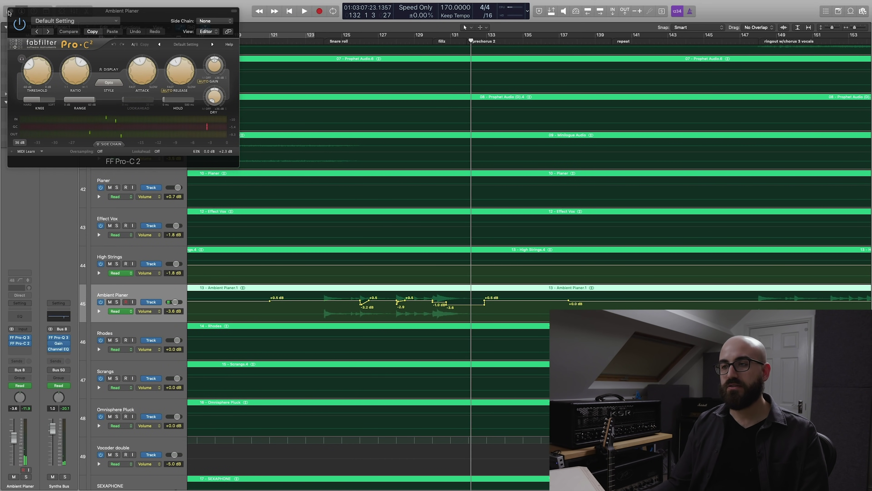
left_click(9, 12)
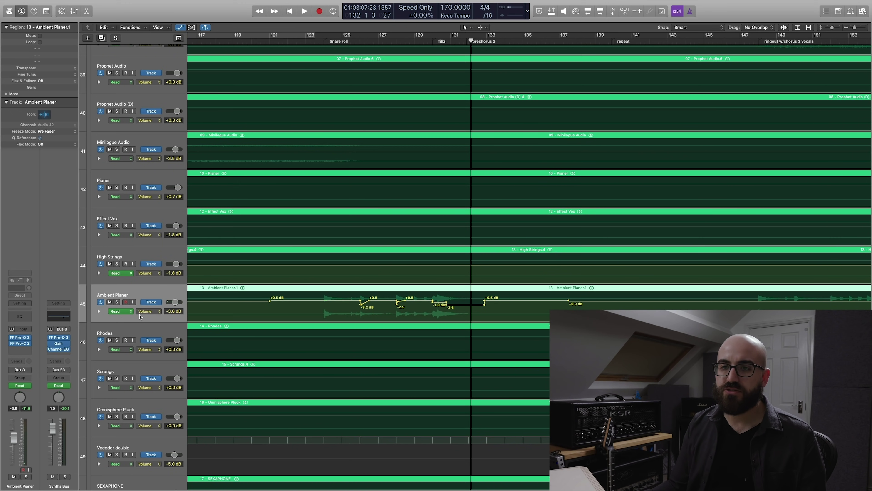
Step: Review the FF Pro-C 2 settings and the FF Pro-Q 3 curve on the Ambient Planer track, closing each plug-in
key("super+Left")
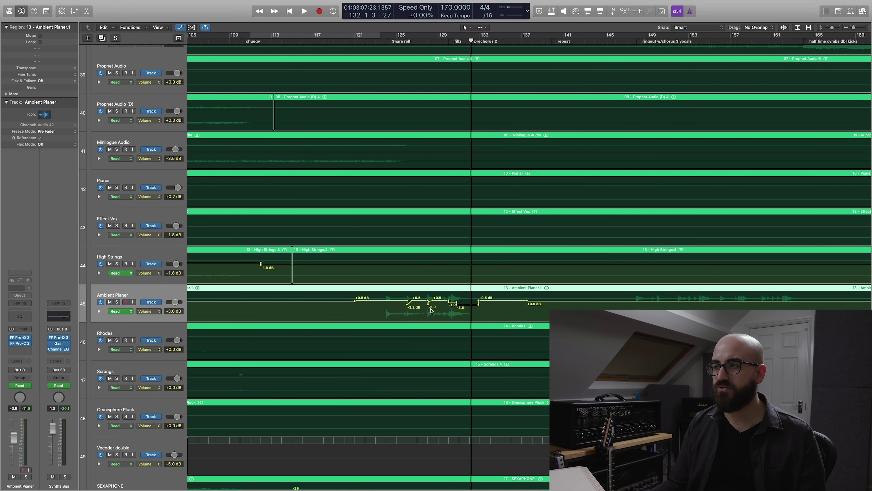
scroll(113, 301, "down", 2)
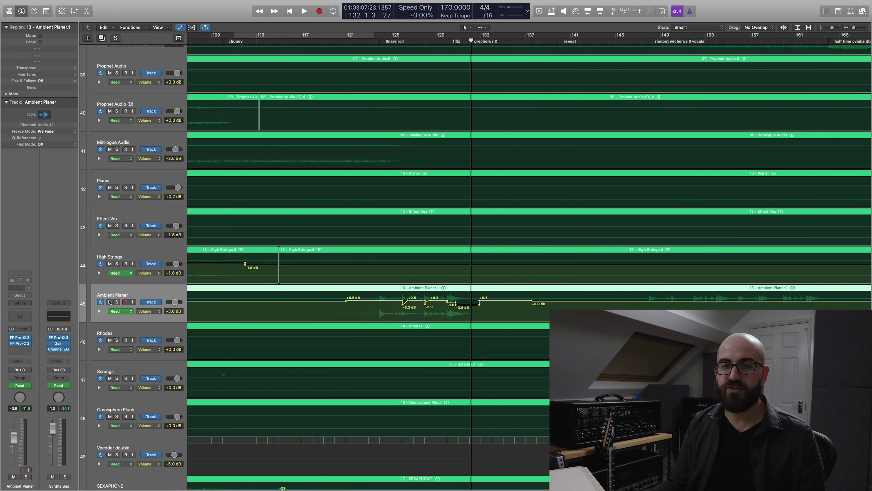
left_click(22, 344)
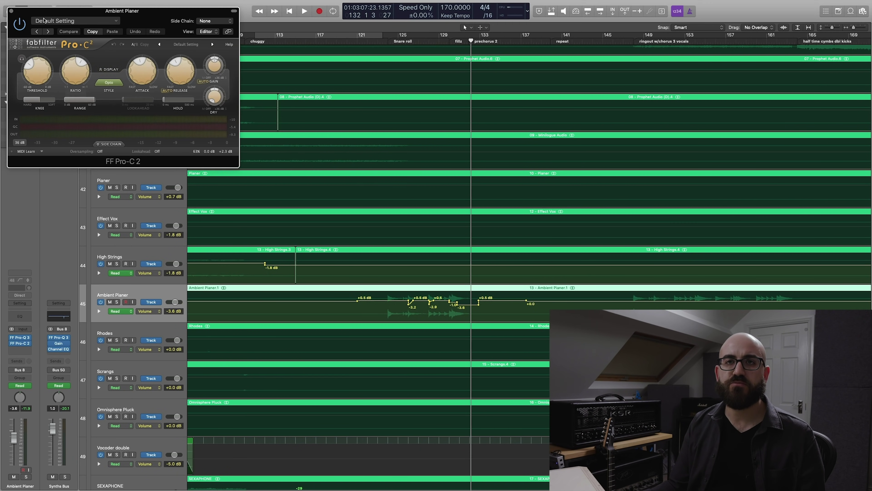
left_click(11, 11)
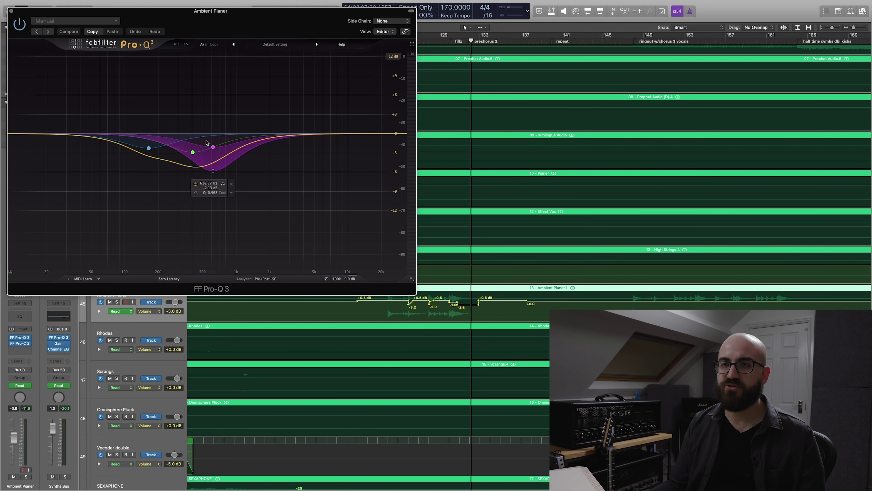
left_click(11, 12)
scroll(392, 159, "down", 5)
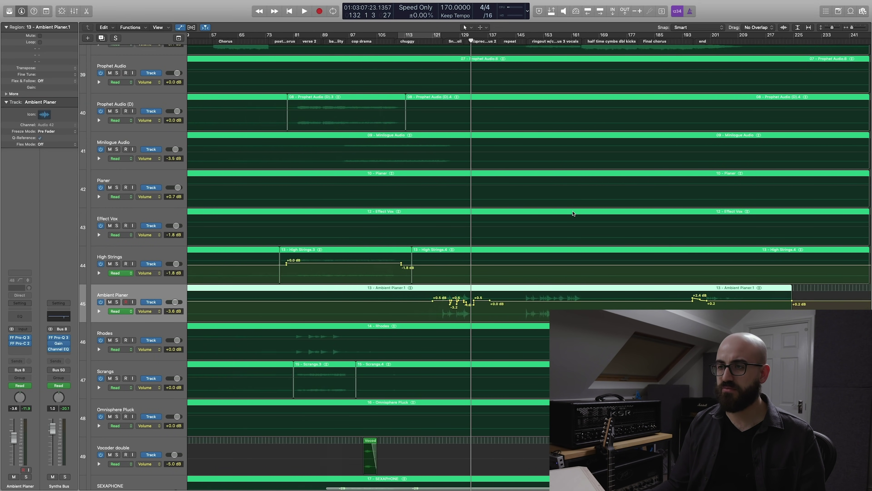
Step: Check the Rhodes channel, then audition the Scrangs track in solo from bar 85 in verse 2 and take it out of solo
left_click(414, 42)
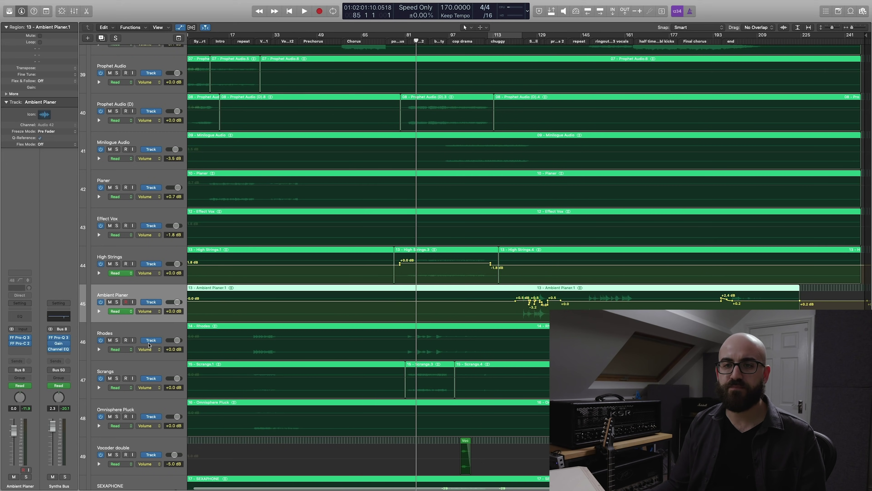
left_click(130, 355)
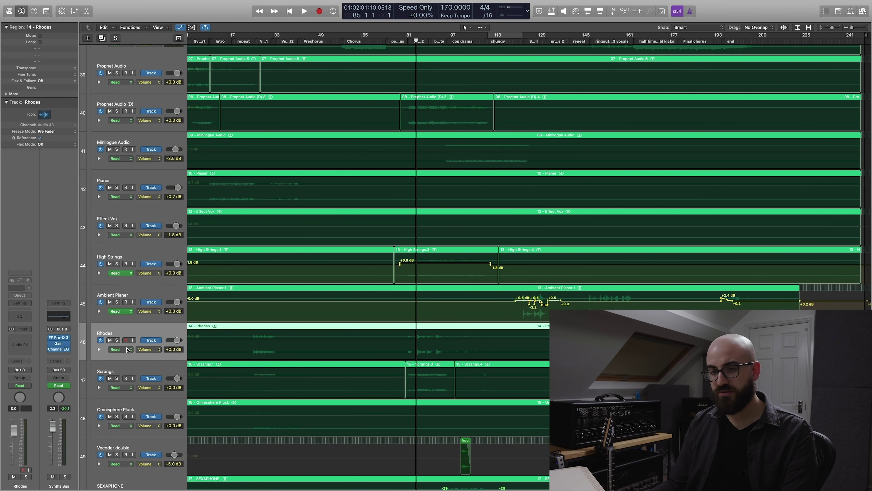
key("Down")
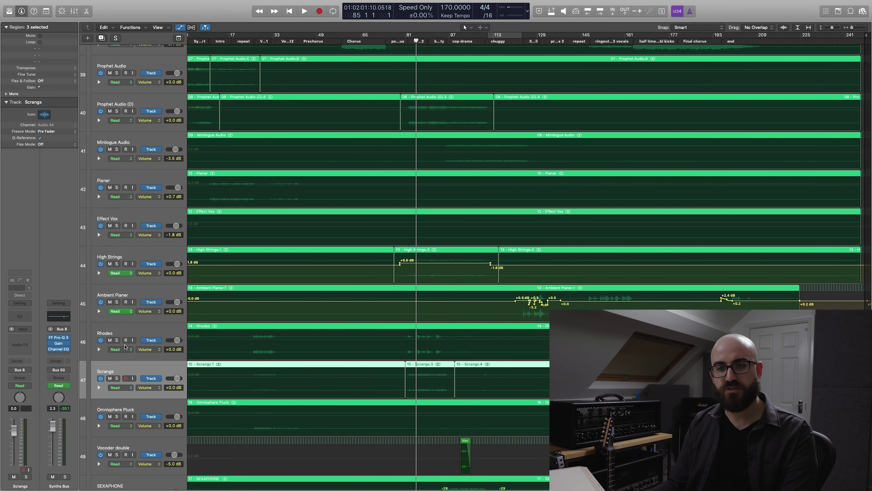
left_click(116, 378)
key("space")
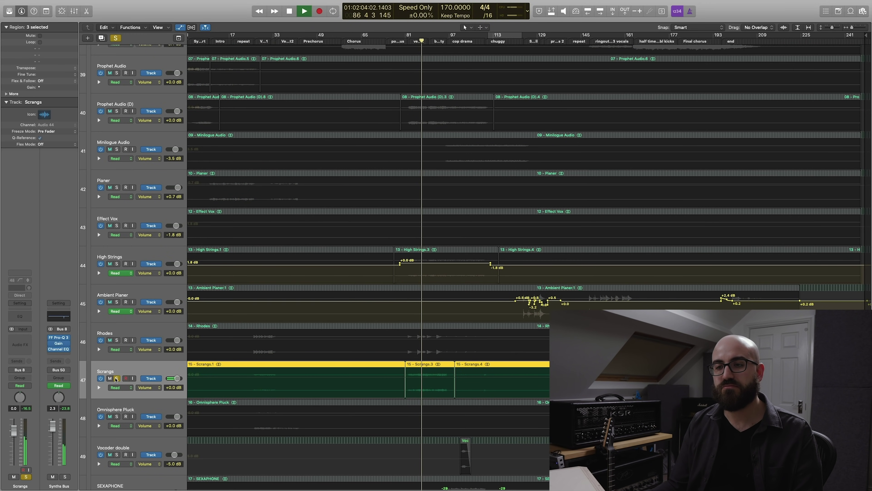
left_click(116, 379)
Step: Select the Omnisphere Pluck track to check its channel and move the playhead to bar 29 in Verse 1
left_click(116, 406)
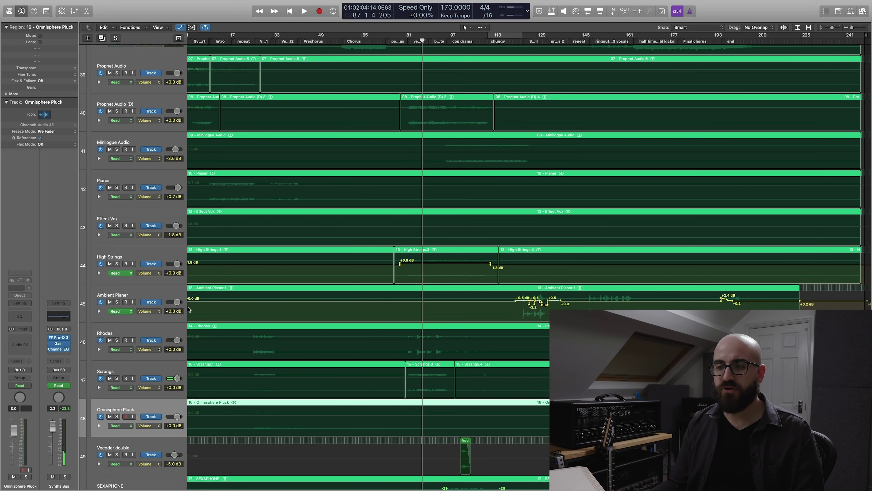
scroll(394, 316, "down", 5)
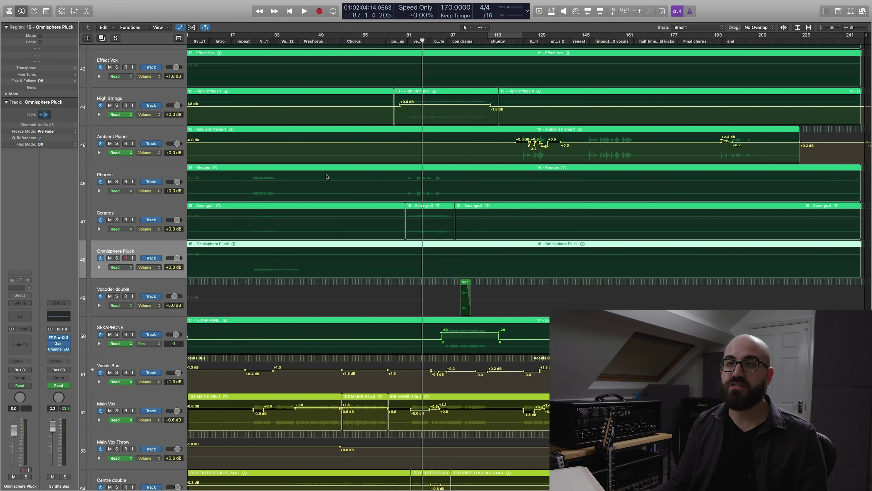
left_click(264, 41)
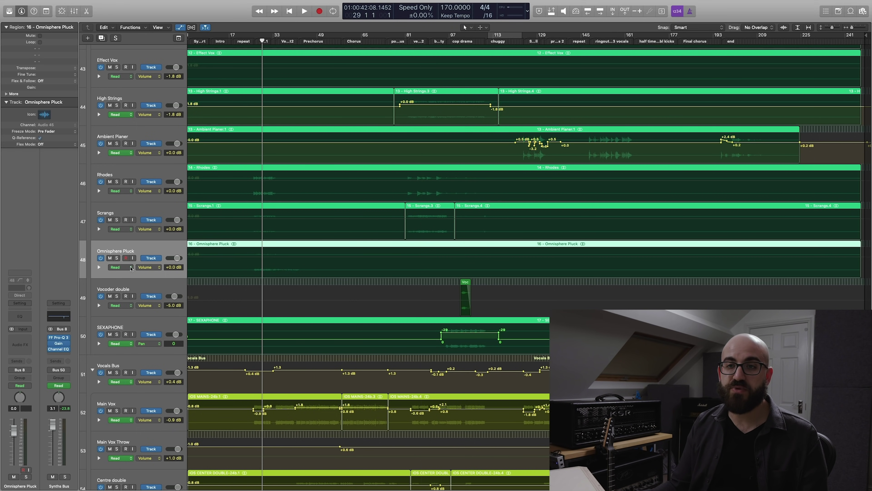
Step: Select the Vocoder double track and audition it in solo over its region in the cop drama section
left_click(132, 290)
left_click(466, 47)
key("super+Right")
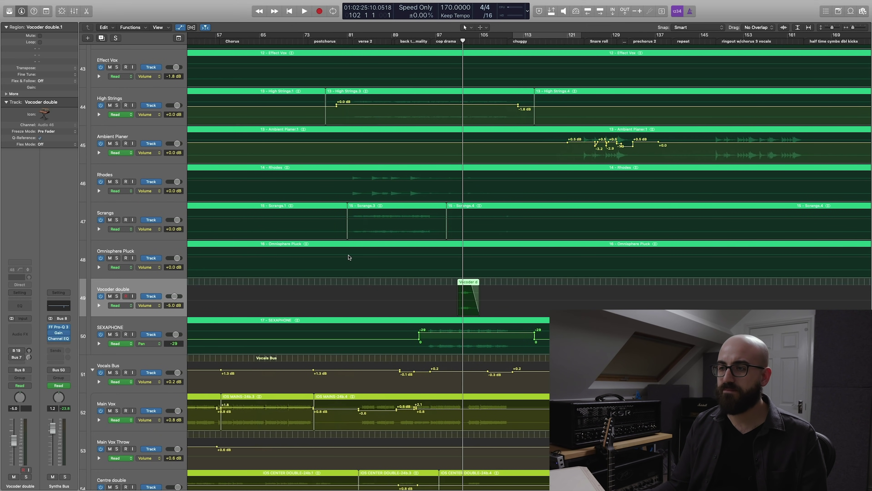
left_click(117, 296)
left_click(126, 296)
key("space")
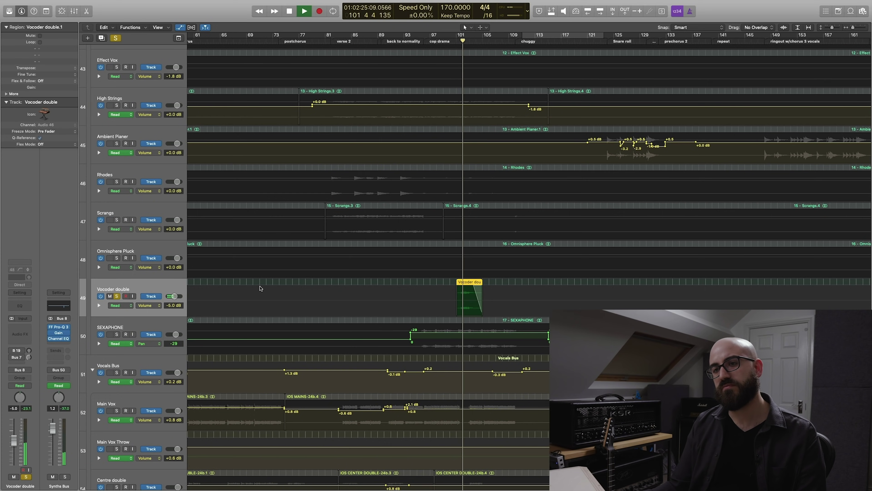
key("space")
Step: Solo the vocal Effects track alone, audition it, add IOS Effects to the solo for comparison, then clear all solos
scroll(386, 289, "down", 10)
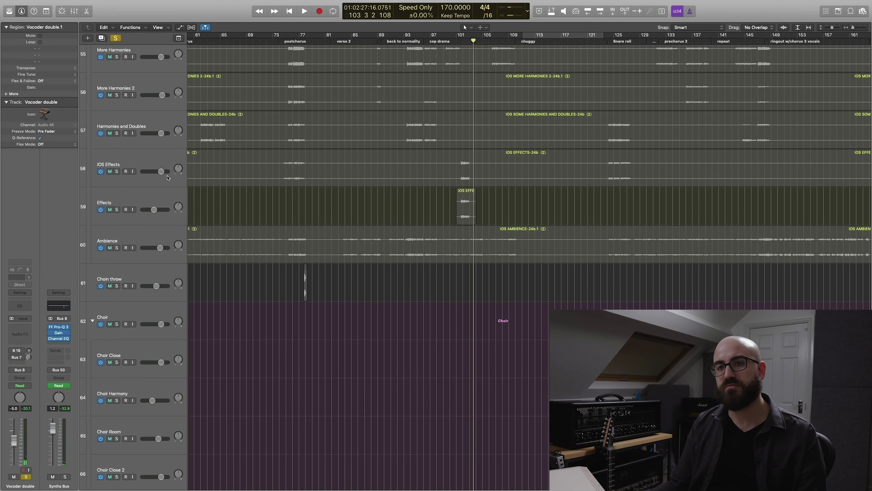
left_click(117, 210, "alt")
key("space")
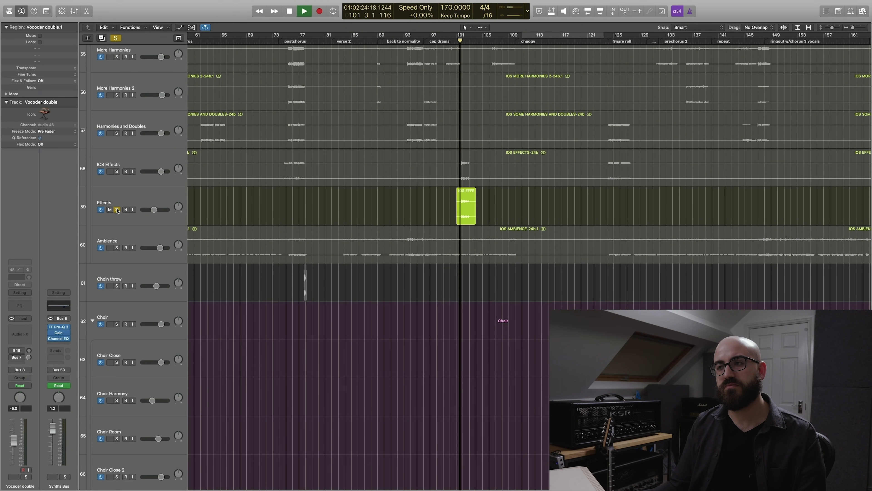
key("space")
left_click(117, 171)
key("space")
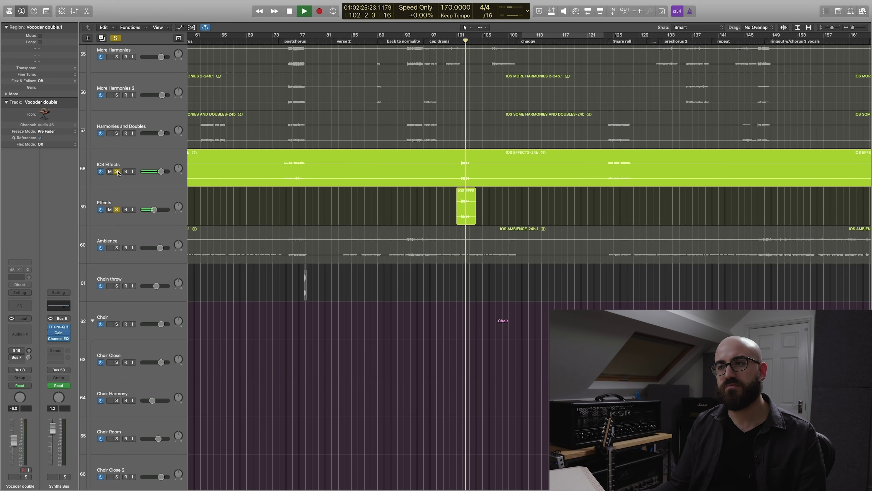
left_click(118, 171, "alt")
key("space")
Step: Return to the synth tracks, select the SEXAPHONE track to check its channel, and view the whole Synths Bus group
scroll(377, 251, "up", 10)
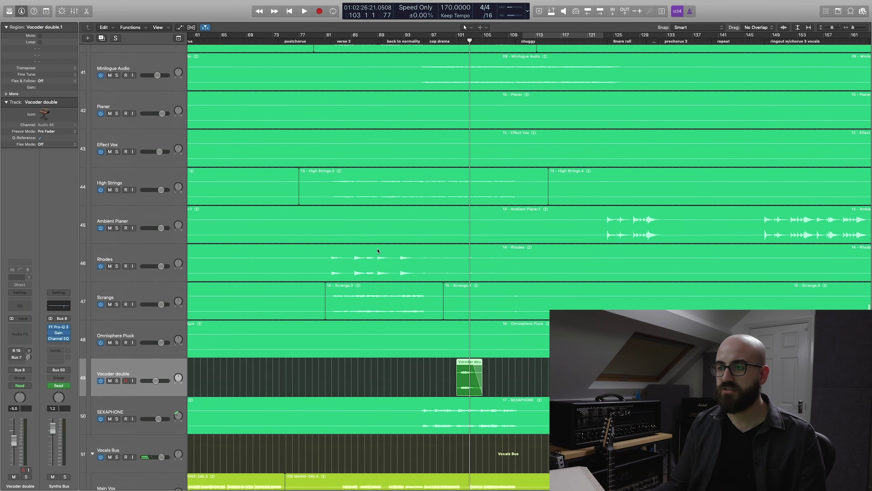
left_click(454, 362, "ctrl+alt")
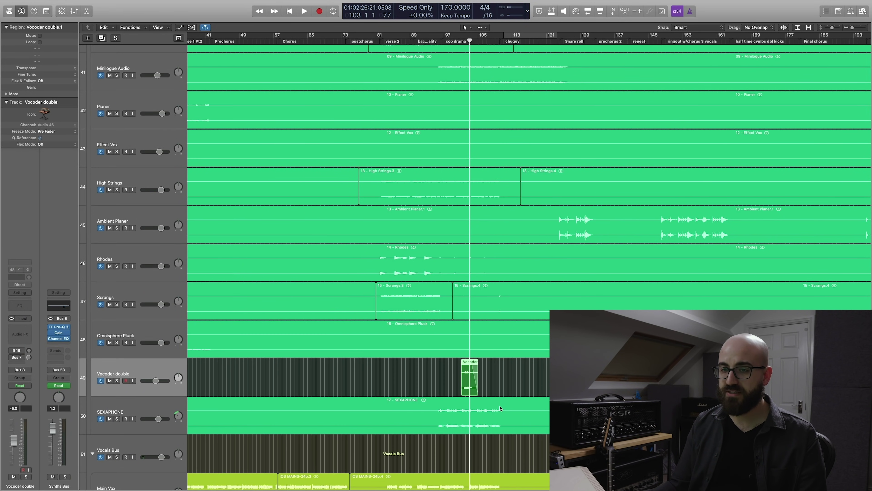
left_click(181, 413)
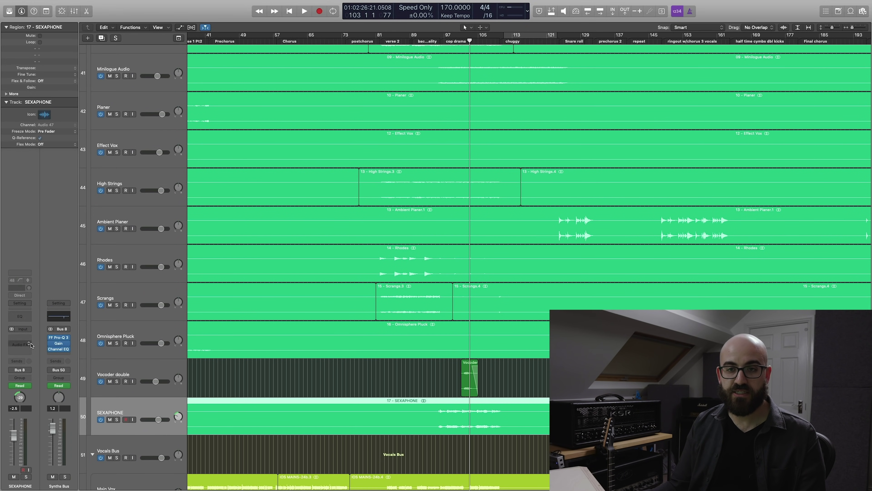
left_click(418, 232, "ctrl+alt")
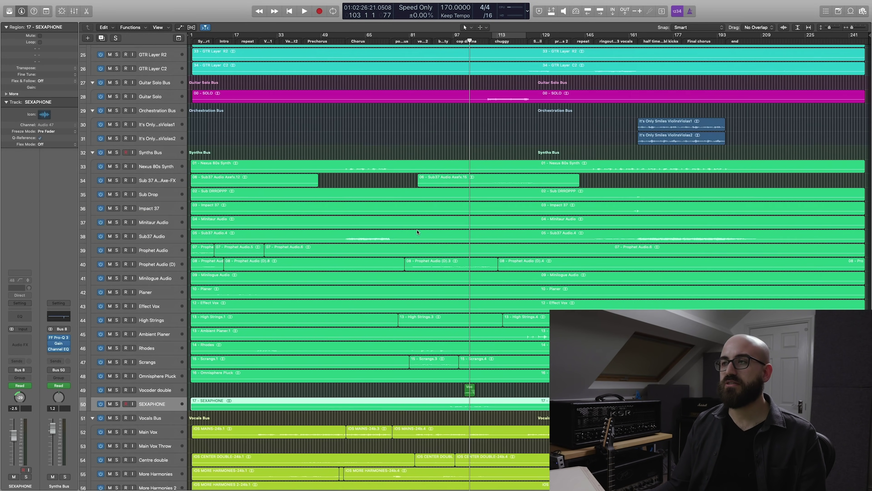
Step: Select the Synths Bus and its Nexus 80s Synth track to check their channels
left_click(440, 195, "ctrl+alt")
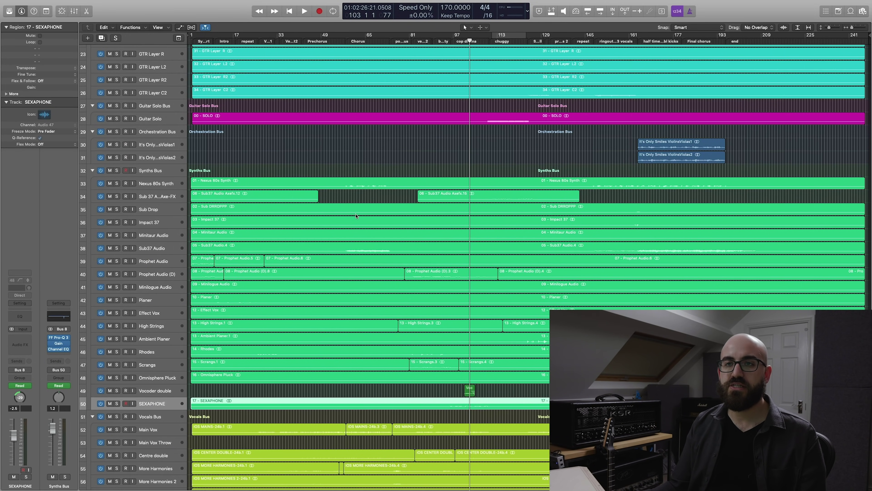
left_click(150, 171)
left_click(151, 183)
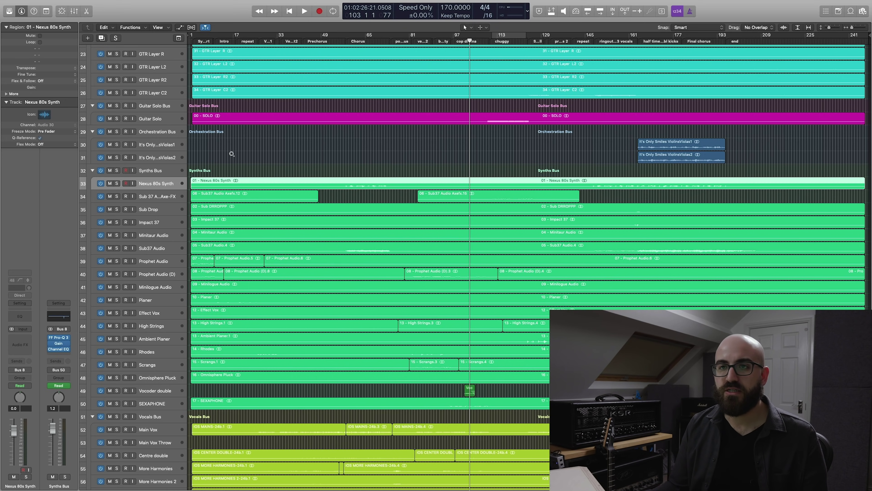
Step: Solo the Orchestration Bus and audition its strings from bar 165 in the half-time section
scroll(399, 145, "down", 5)
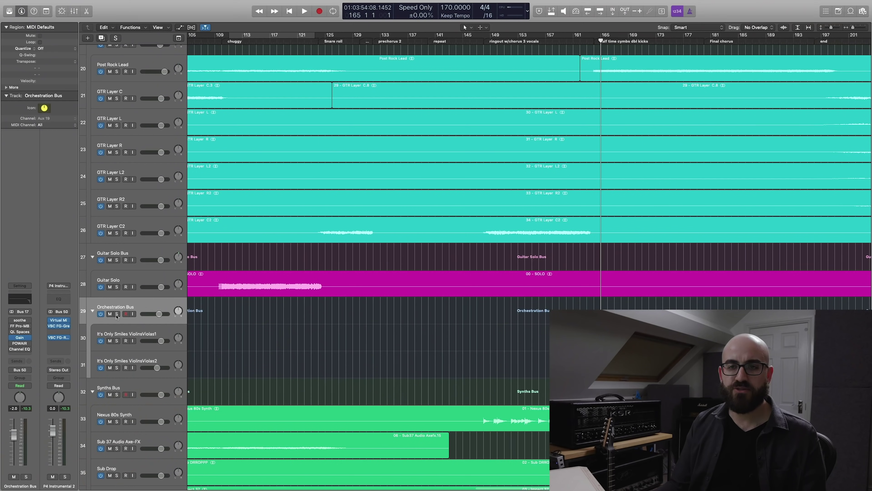
left_click(117, 314)
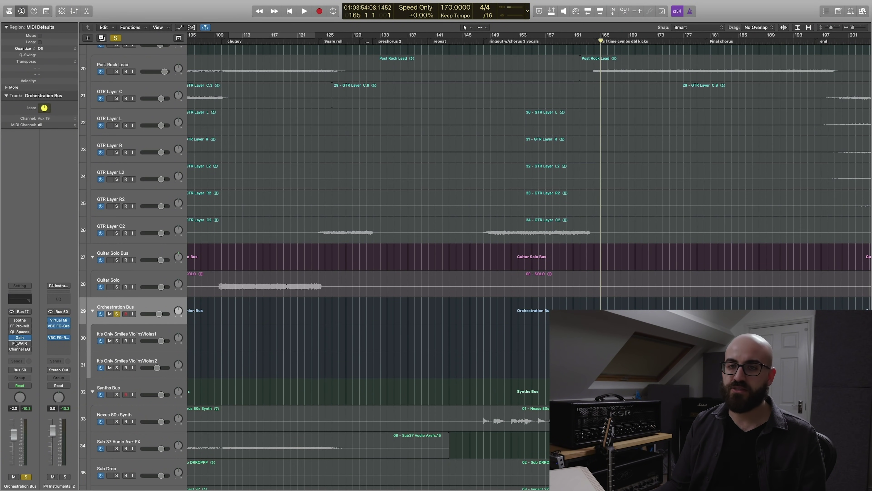
key("space")
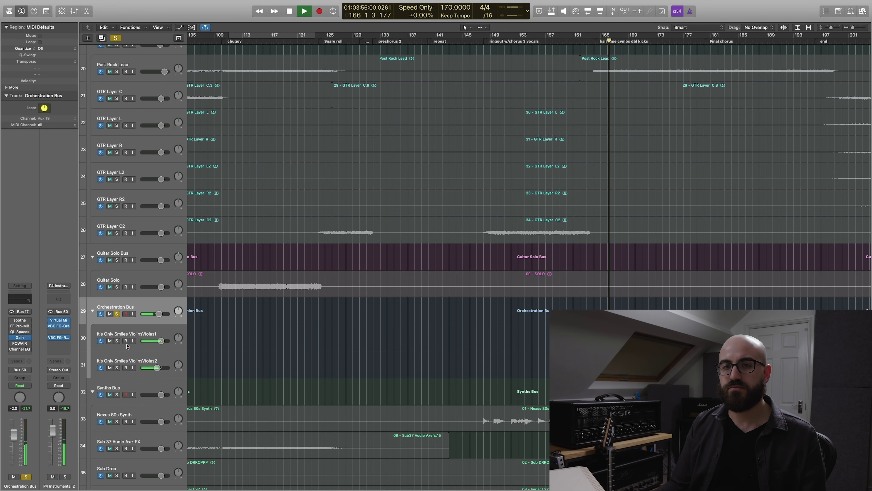
Step: Turn on soothe on the Orchestration Bus, view its settings during playback, and close its window
mouse_move(11, 322)
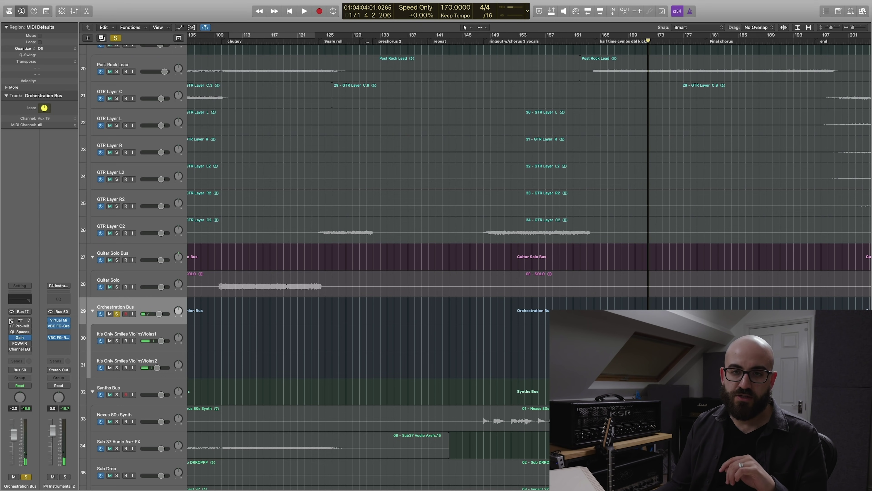
left_click(15, 320)
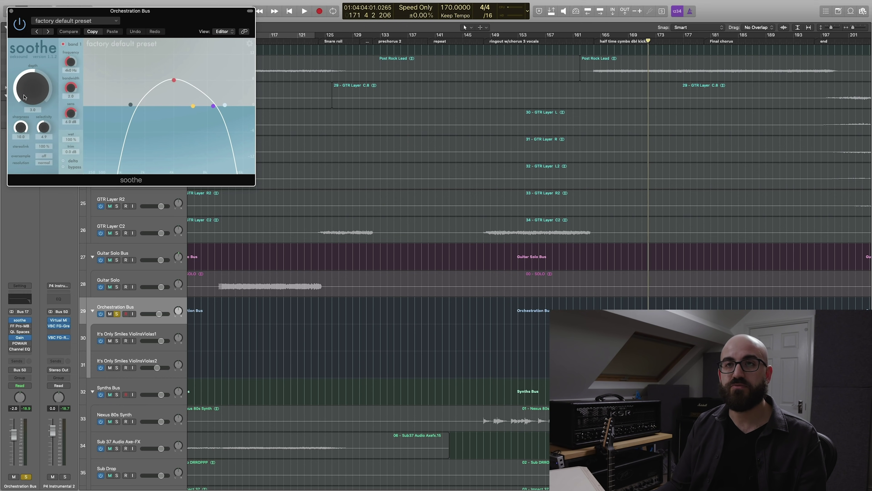
key("space")
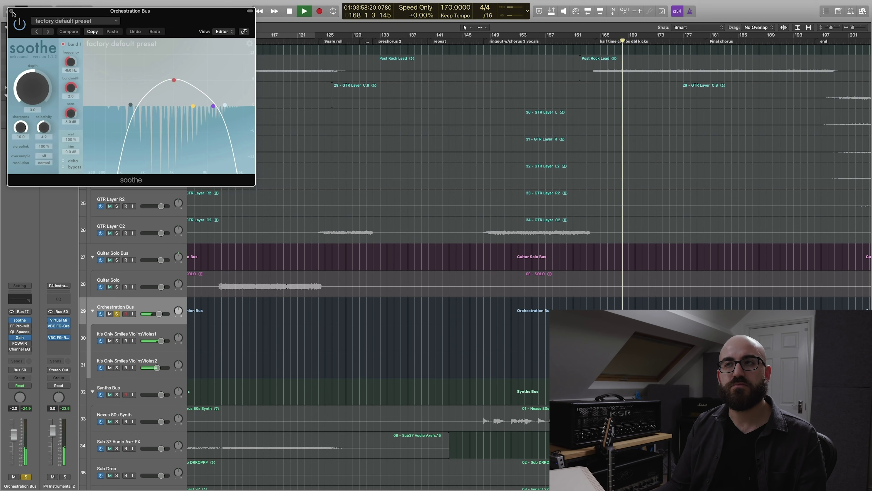
left_click(12, 12)
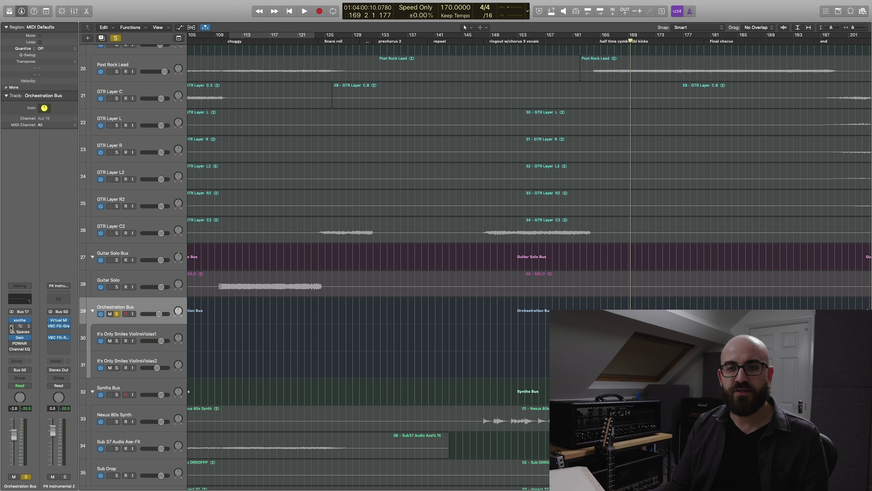
Step: Turn on FF Pro-MB on the Orchestration Bus and audition it from bar 165, comparing it bypassed and active
left_click(20, 326)
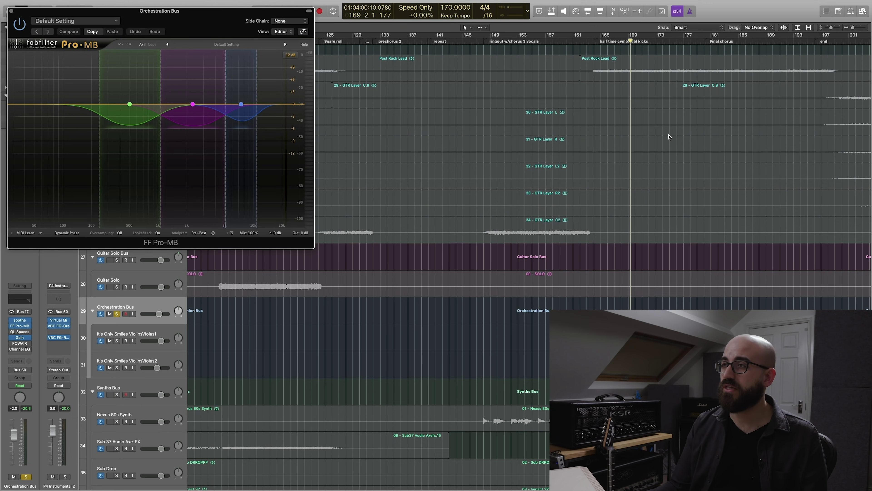
left_click(597, 41)
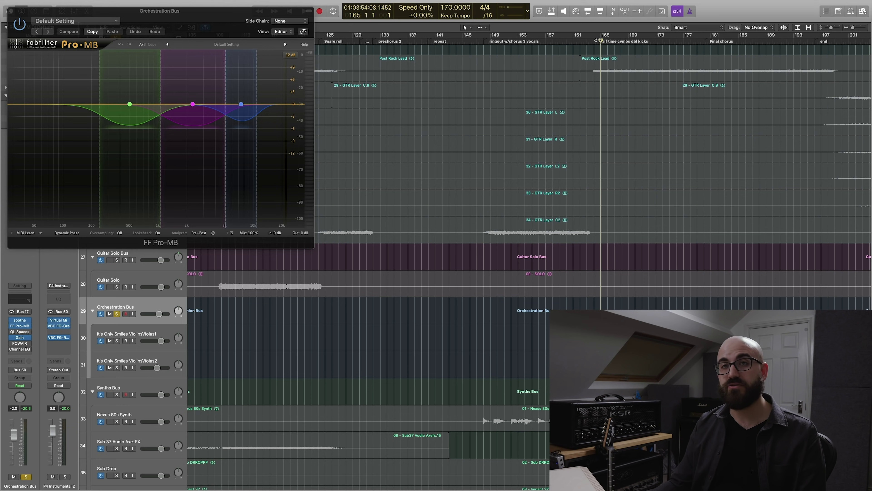
key("space")
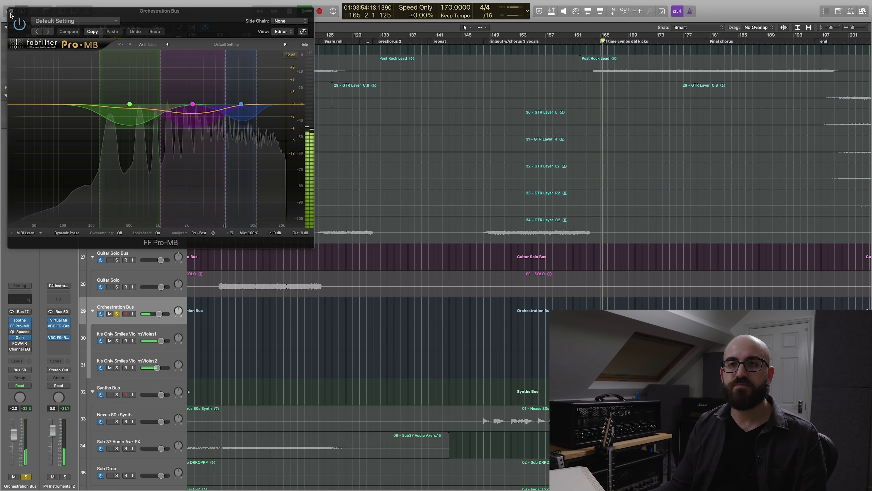
left_click(20, 29)
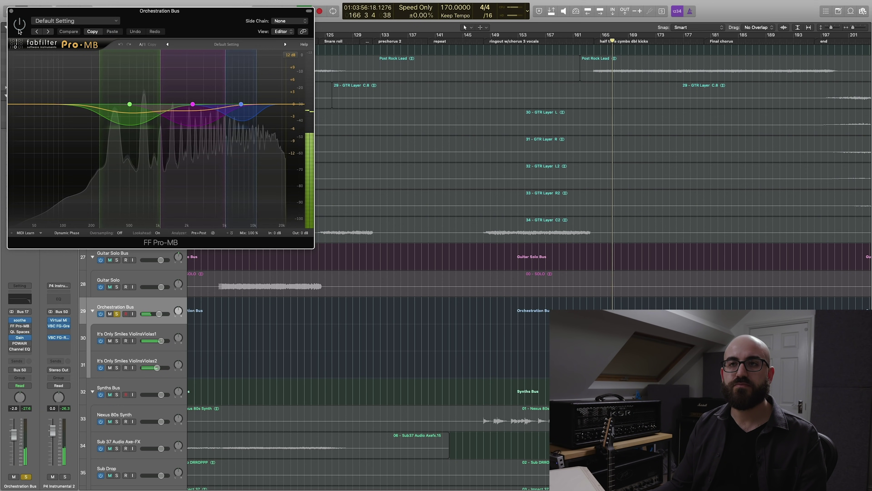
left_click(19, 31)
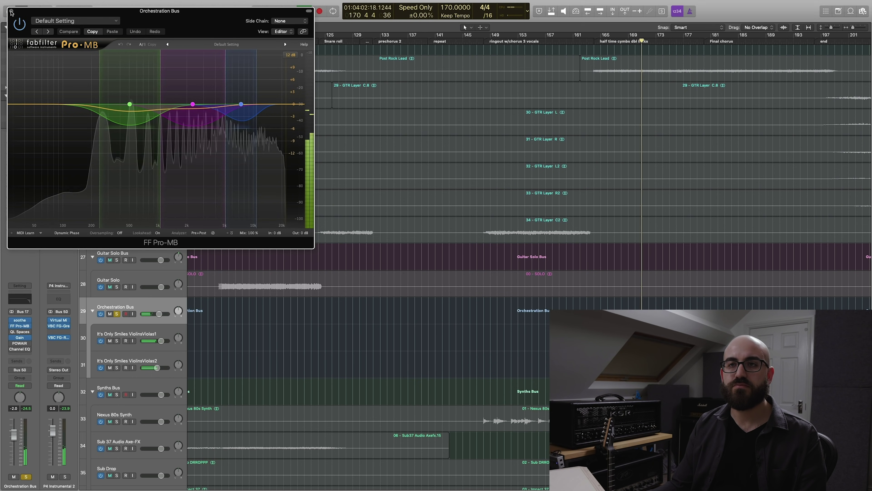
key("space")
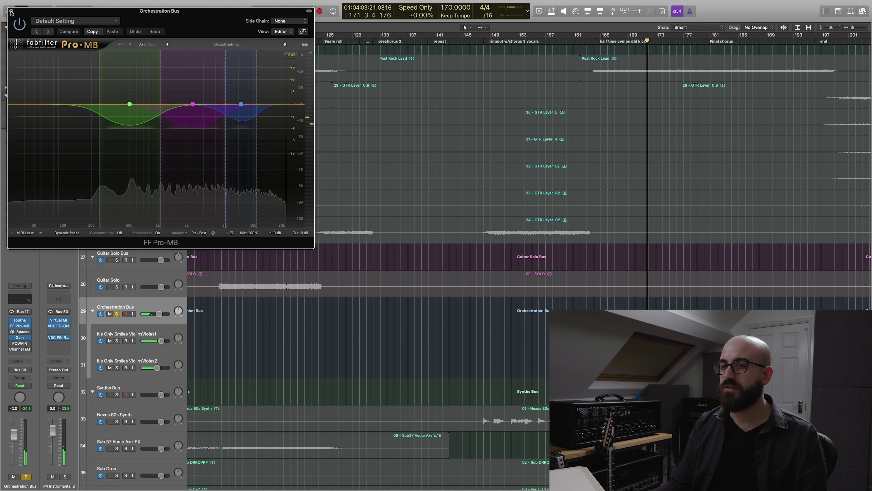
left_click(11, 11)
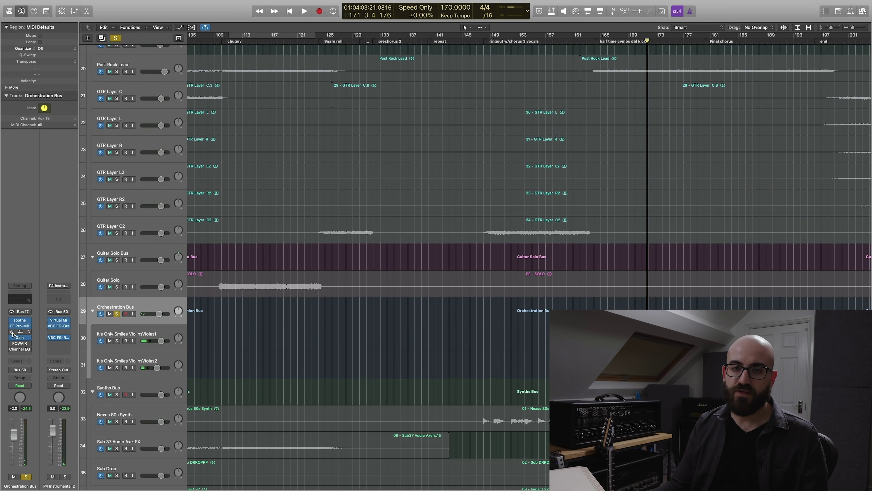
Step: Turn on the QL Spaces reverb on the Orchestration Bus and review its LA Cathedral 6 preset
left_click(20, 334)
left_click_drag(185, 18, 379, 131)
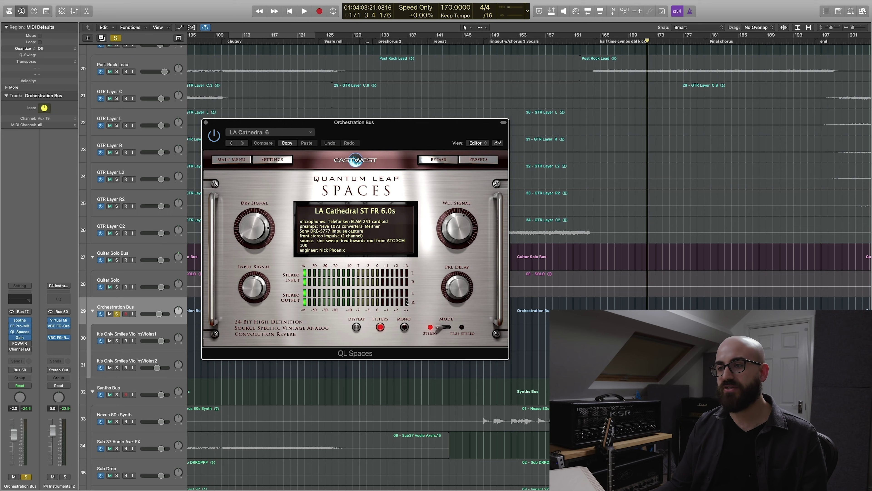
left_click(205, 123)
key("super+Left")
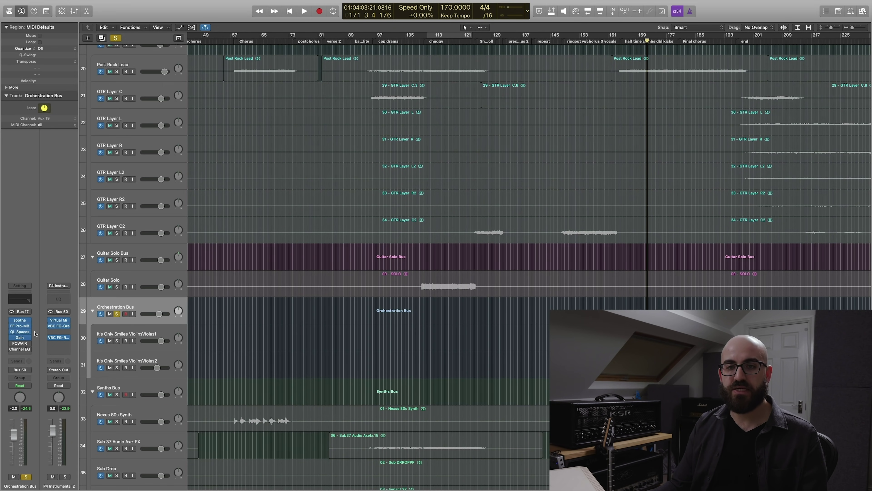
Step: Reopen QL Spaces and audition the soloed orchestration with the reverb bypassed and active, then close it
left_click(19, 332)
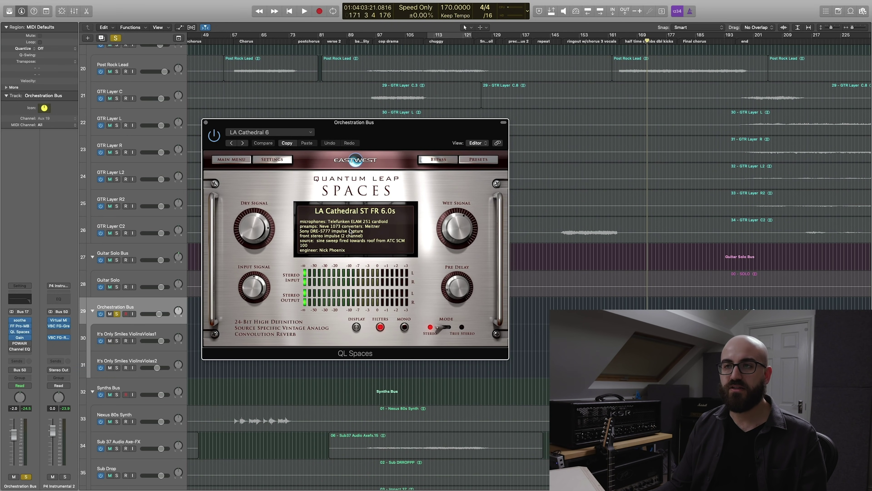
key("space")
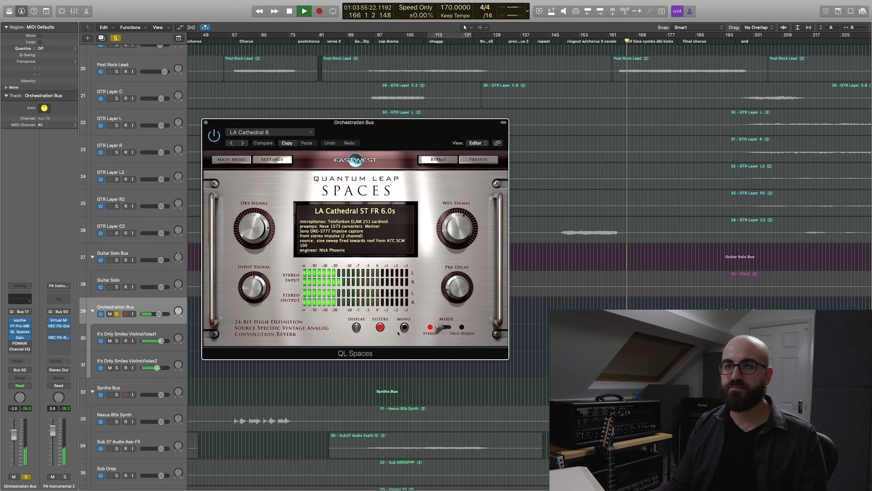
left_click(429, 161)
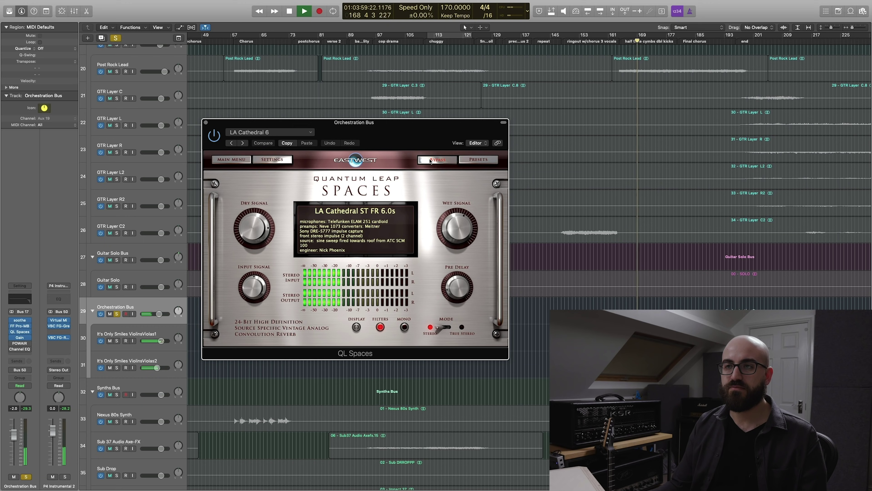
left_click(426, 162)
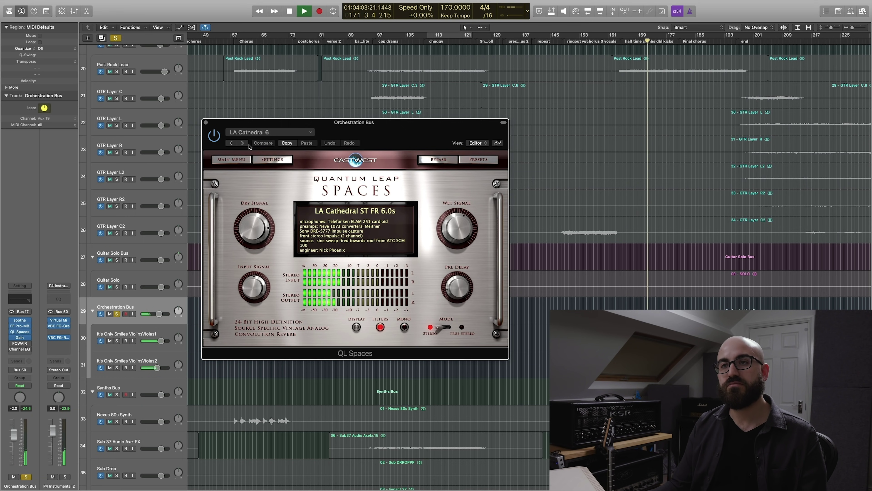
left_click(206, 122)
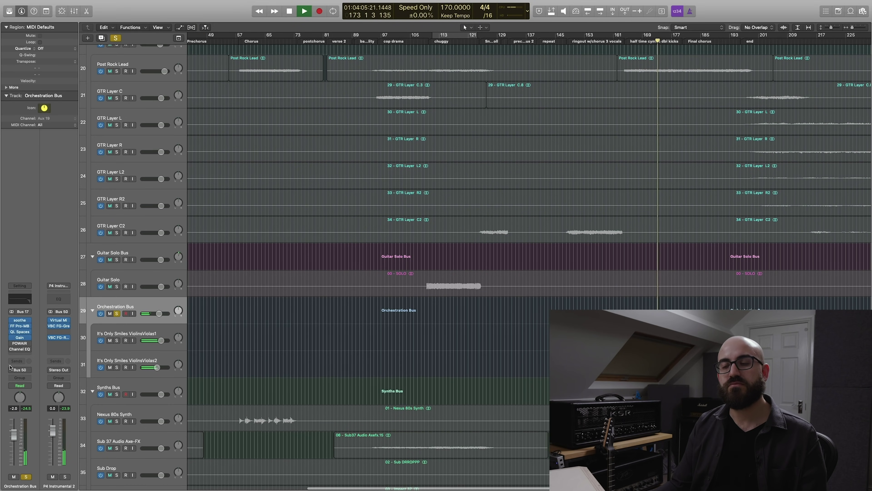
Step: Review the POWAIR compressor on the Orchestration Bus, audition the strings with it turned on, and close its window
mouse_move(21, 346)
key("space")
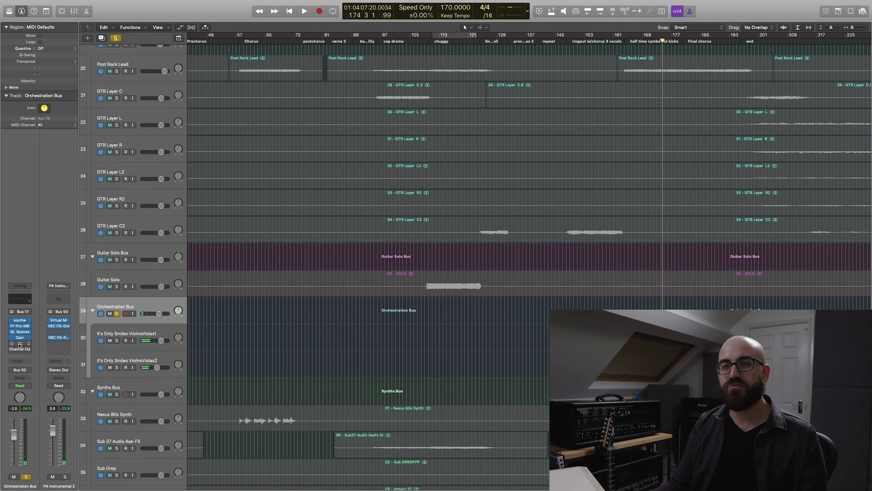
left_click_drag(96, 17, 334, 133)
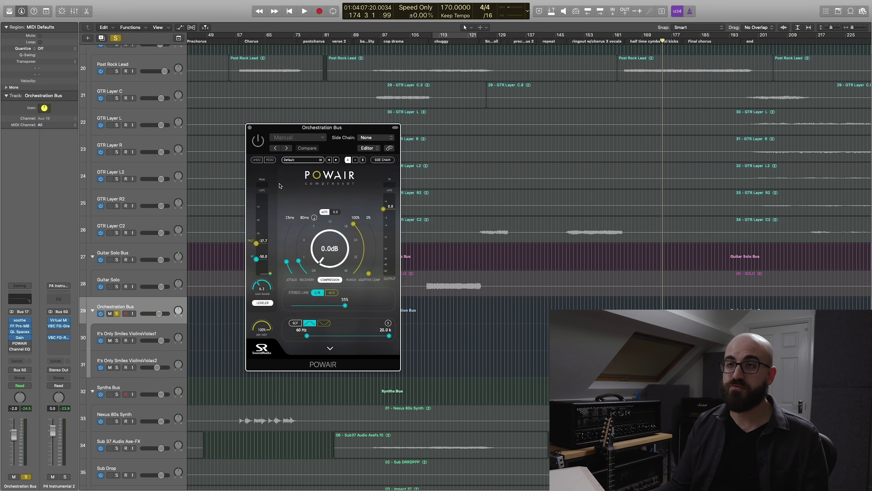
key("space")
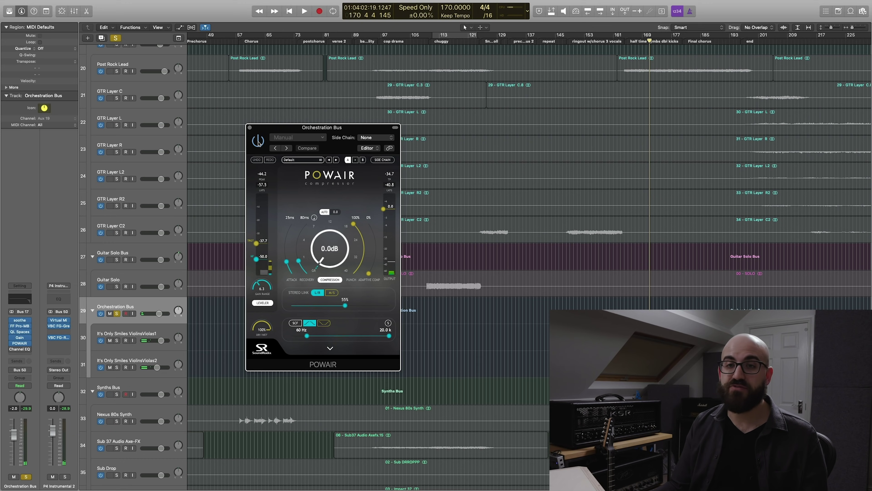
left_click(250, 127)
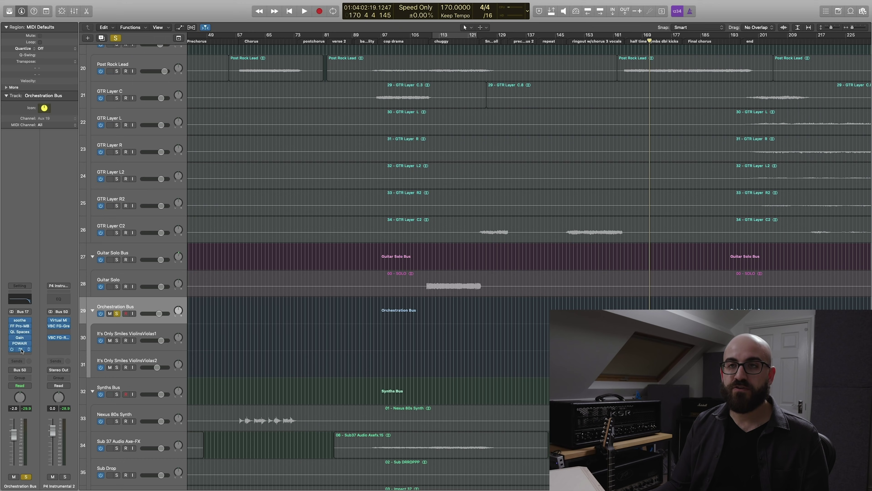
Step: Turn on the Orchestration Bus Channel EQ and audition the soloed strings with its 7700 Hz high cut off and on
left_click(22, 349)
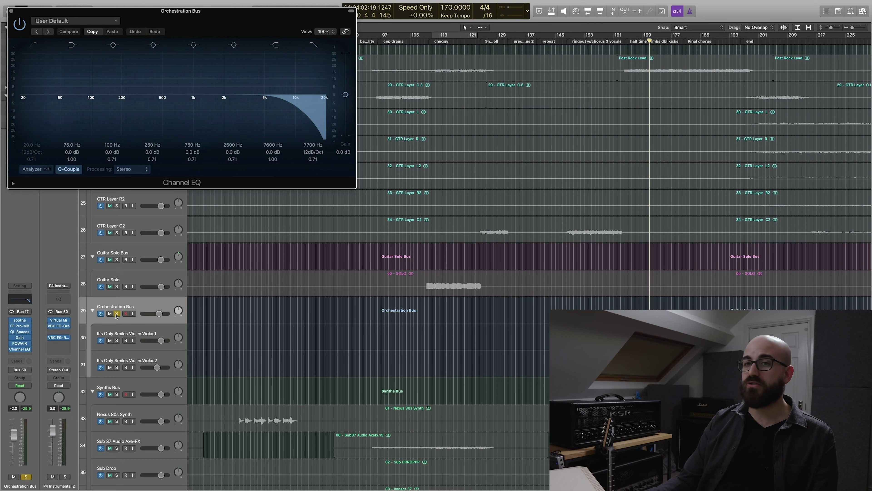
left_click(117, 313)
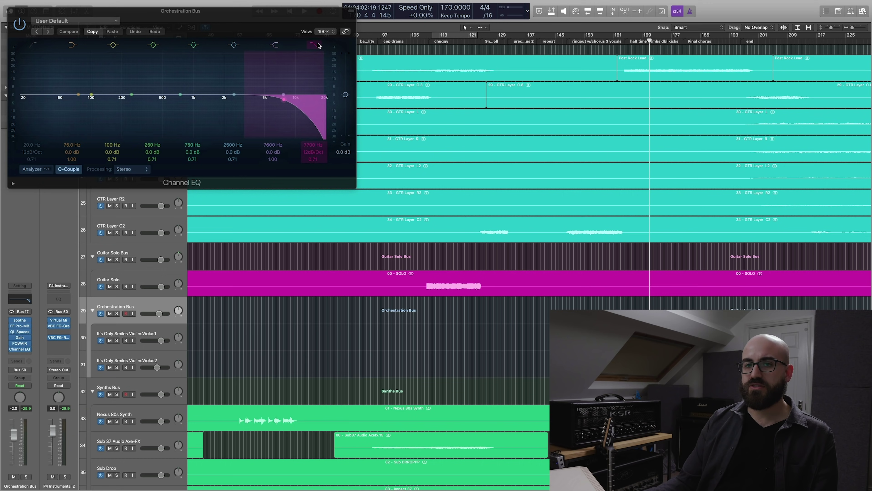
left_click(117, 313)
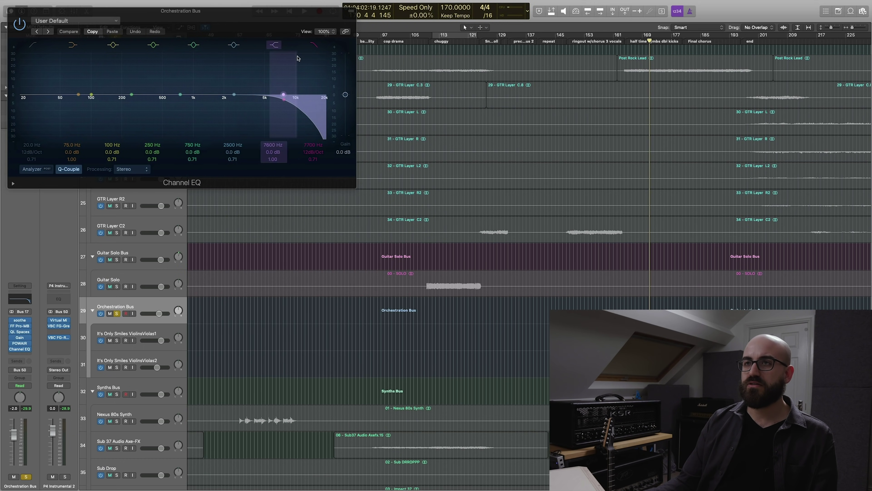
key("space")
left_click(312, 44)
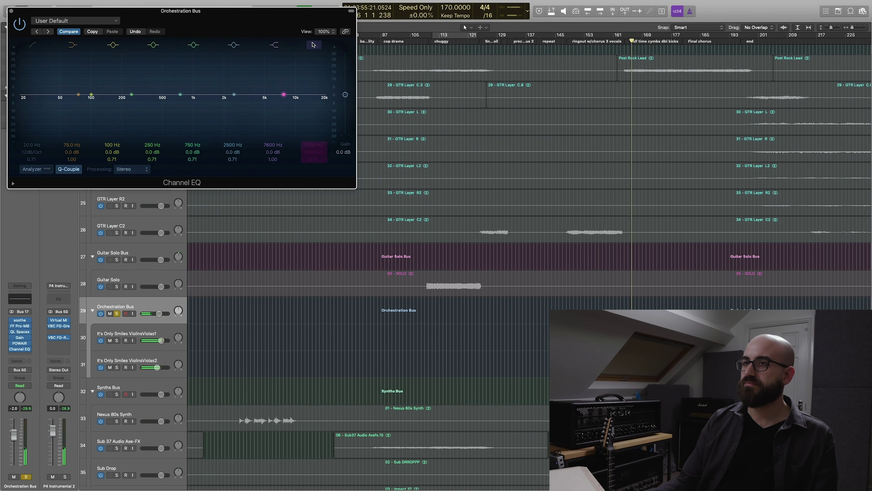
left_click(312, 44)
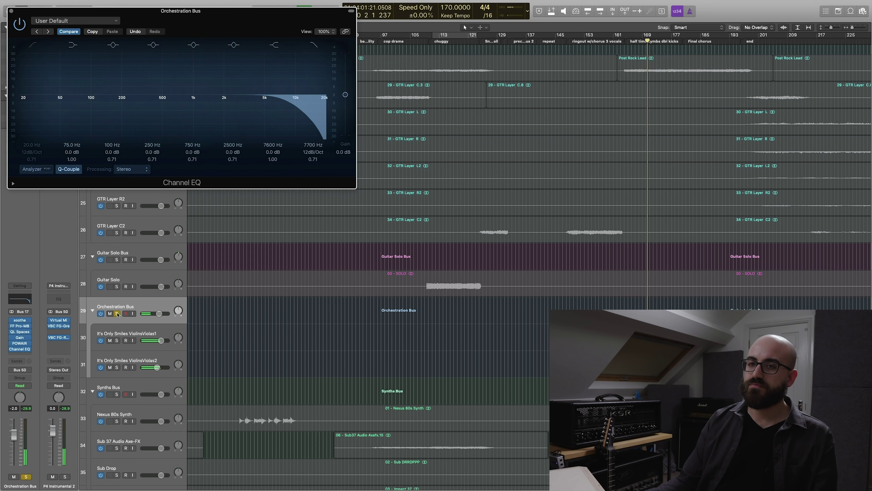
Step: Clear the Orchestration Bus solo to hear the strings in the full mix, close the Channel EQ, and return to the synth tracks
left_click(117, 313)
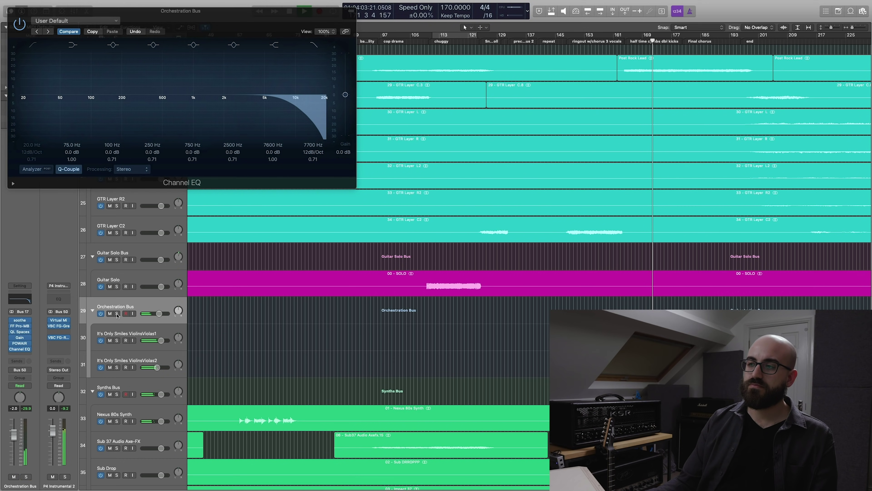
left_click(117, 314)
left_click(117, 314)
left_click(12, 12)
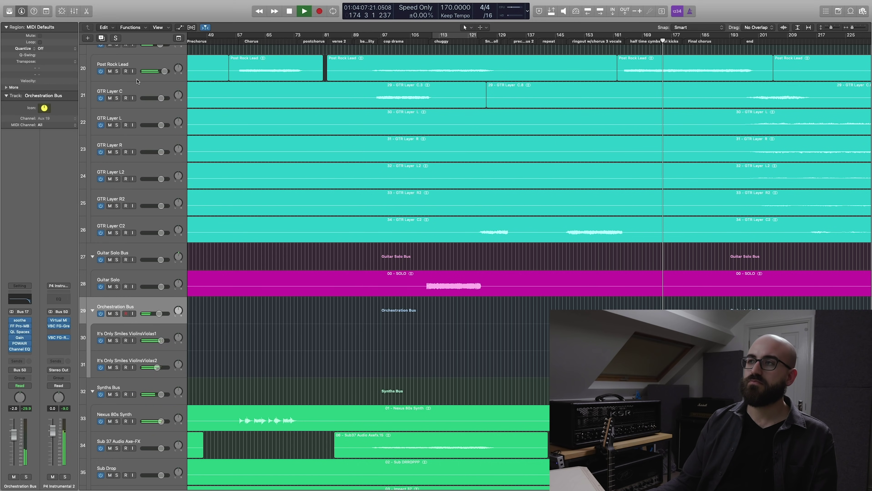
scroll(575, 262, "down", 15)
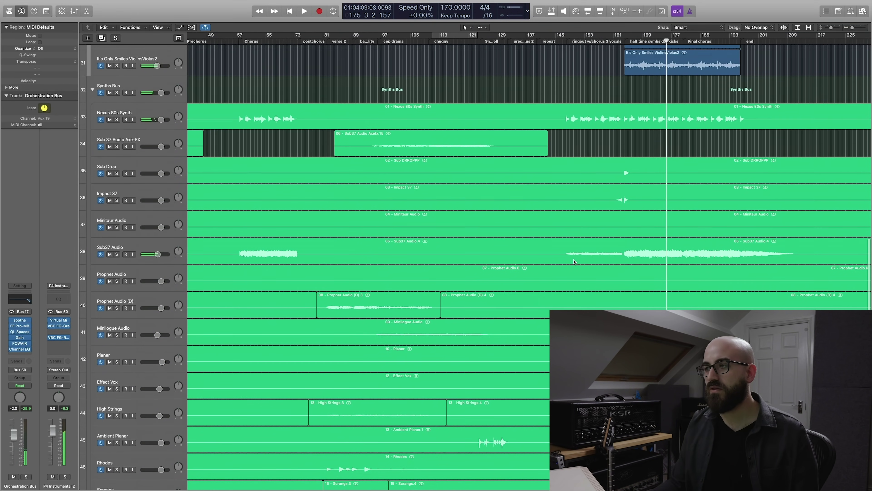
Step: Look through the synth and vocal tracks, reopen the Orchestration Bus Channel EQ to review its curve, and close it
scroll(499, 250, "down", 2)
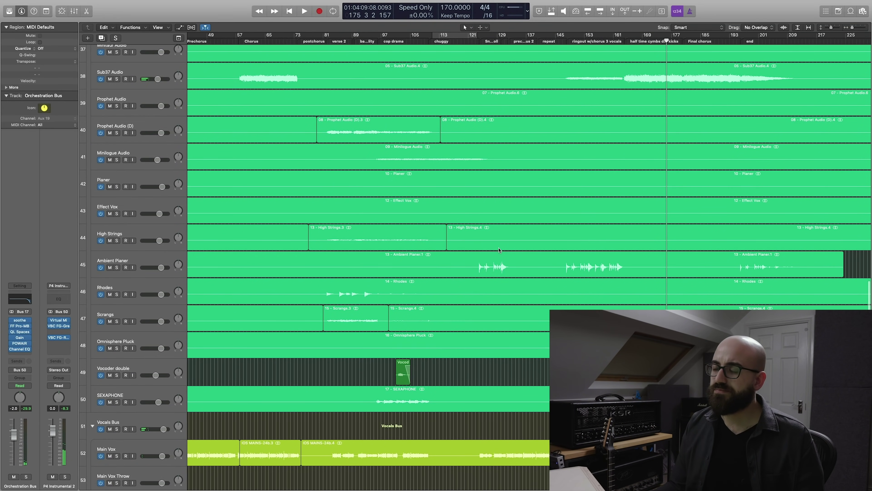
scroll(499, 250, "up", 15)
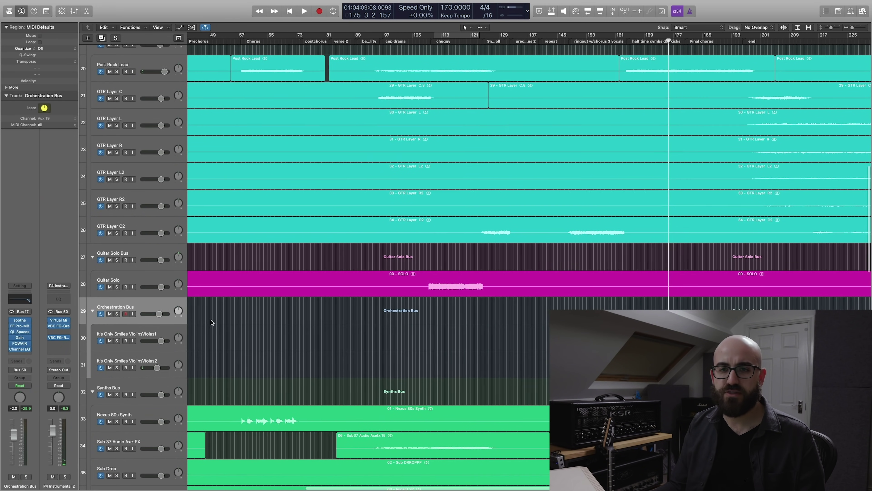
left_click(20, 349)
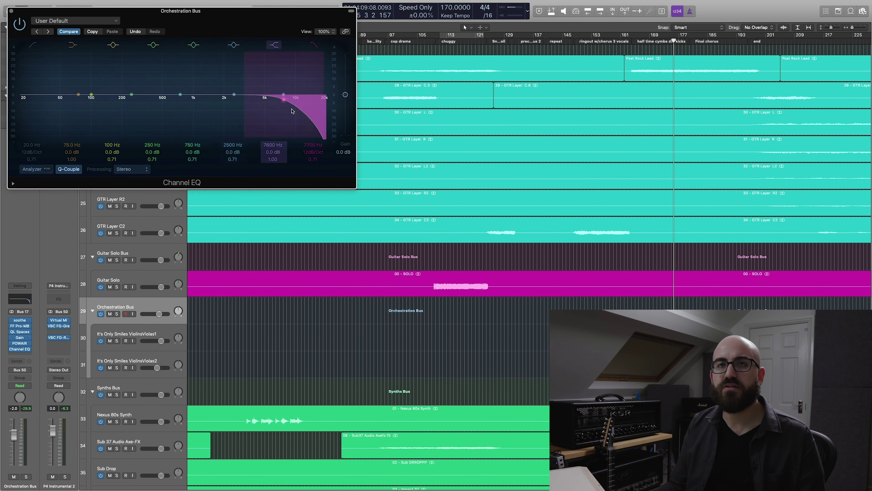
left_click(11, 11)
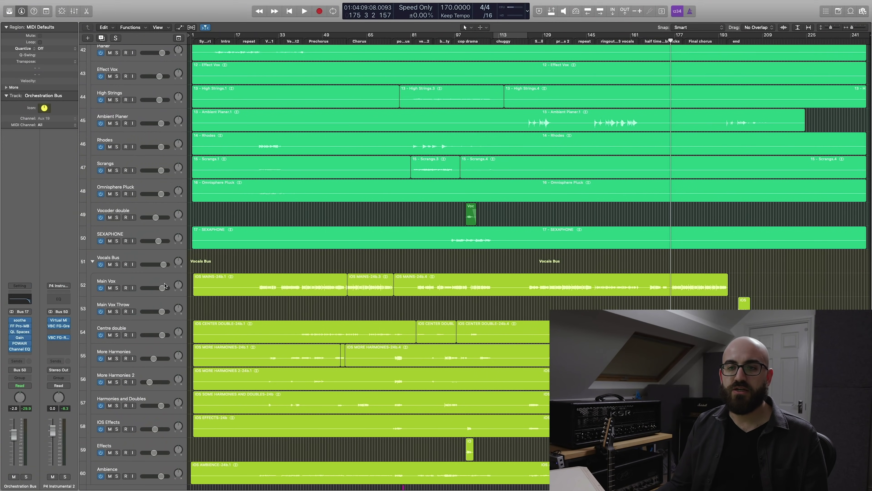
Step: Solo the Main Vox track and audition it from Verse 1 with its processing plug-ins active and bypassed, then stop playback
key("super+Down")
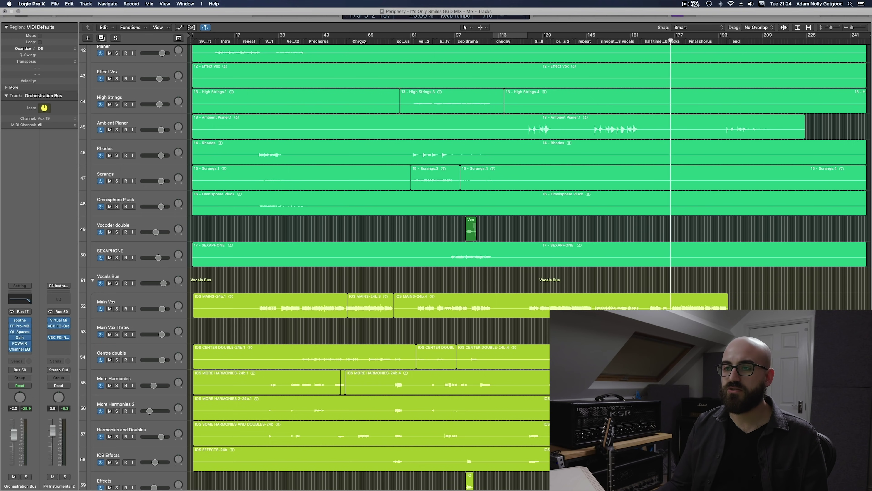
left_click(269, 40)
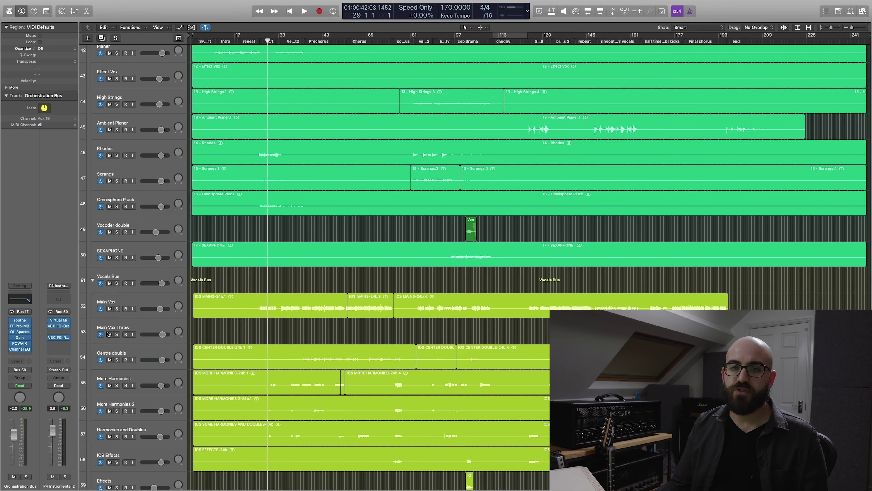
left_click(119, 305)
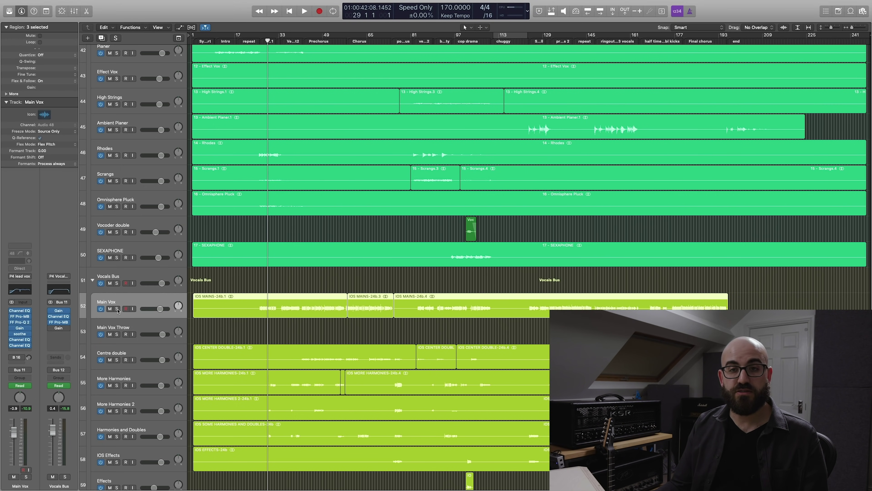
left_click(117, 309)
key("space")
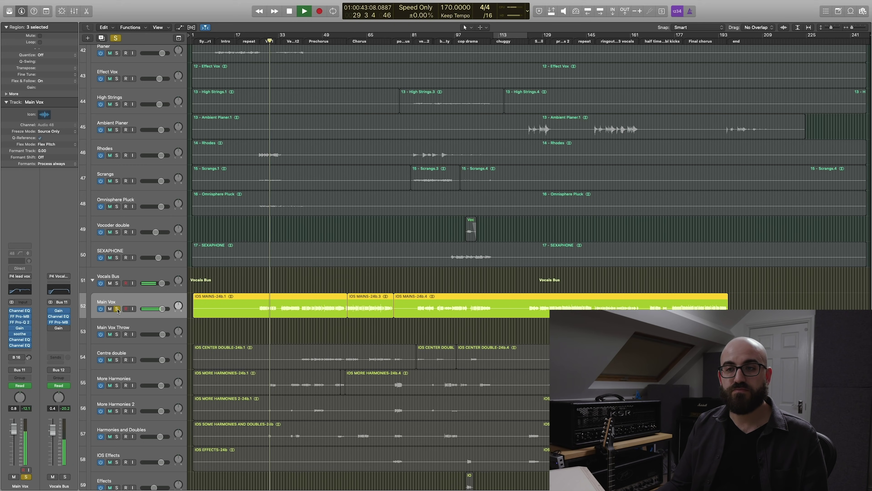
left_click(119, 383)
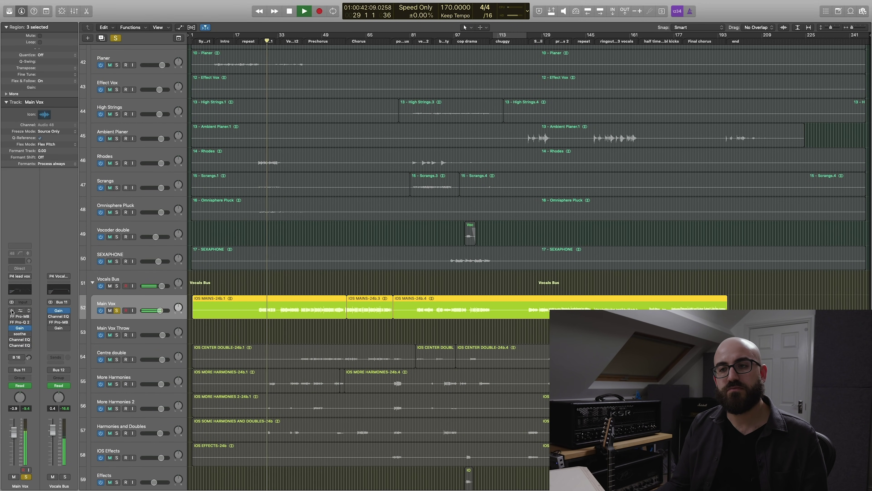
key("space")
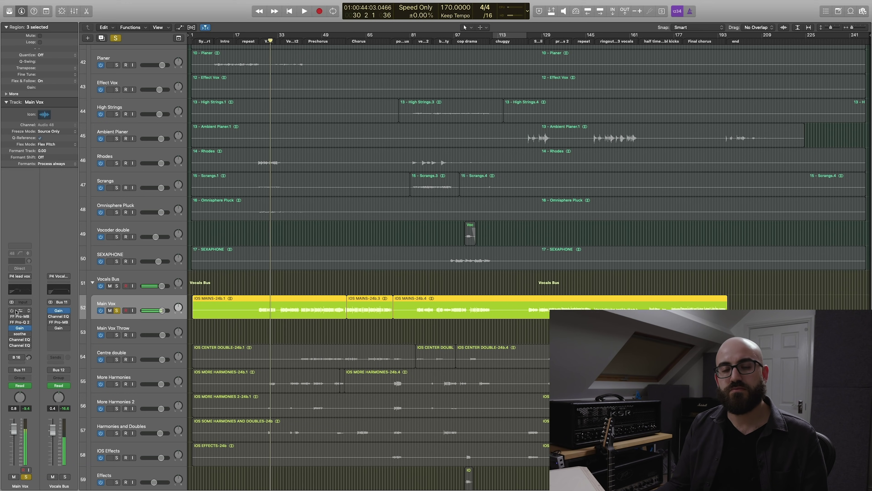
Step: Open and turn on the first Channel EQ on Main Vox, move its window aside, and enlarge the Verse 1 region of the arrangement
left_click(19, 311)
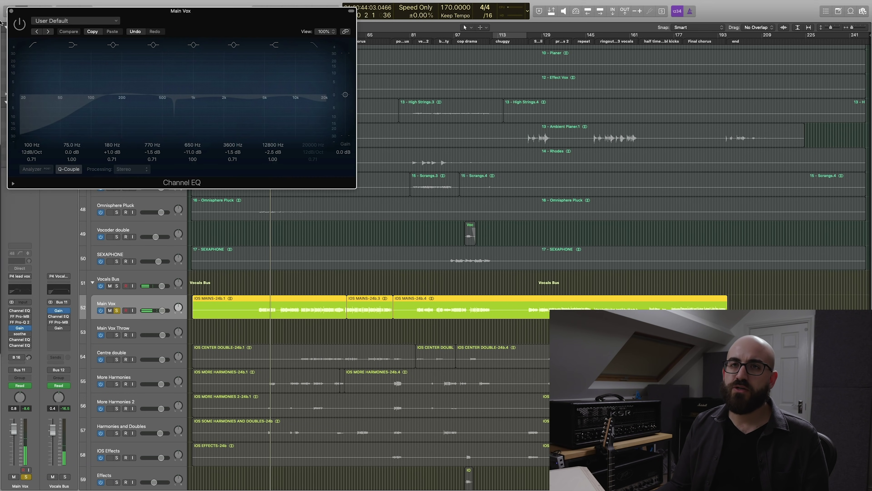
left_click_drag(314, 11, 716, 129)
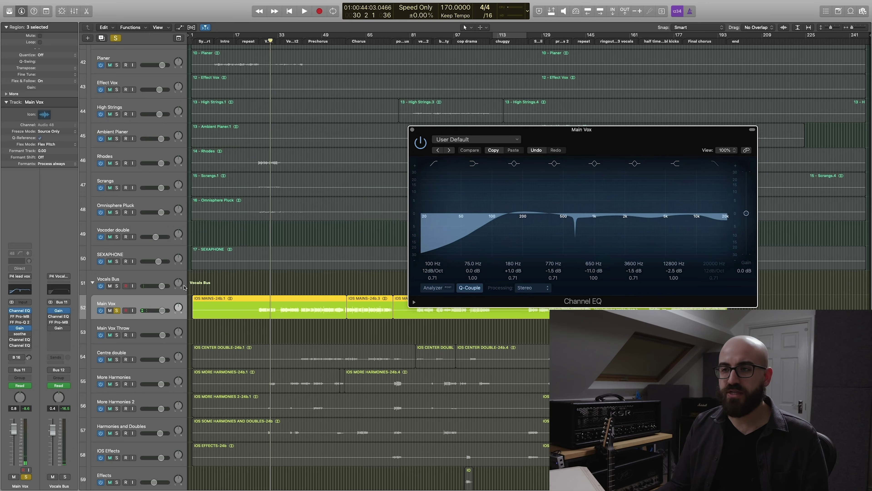
key("super+Right")
key("super+Right")
key("super+Right")
scroll(299, 306, "left", 6)
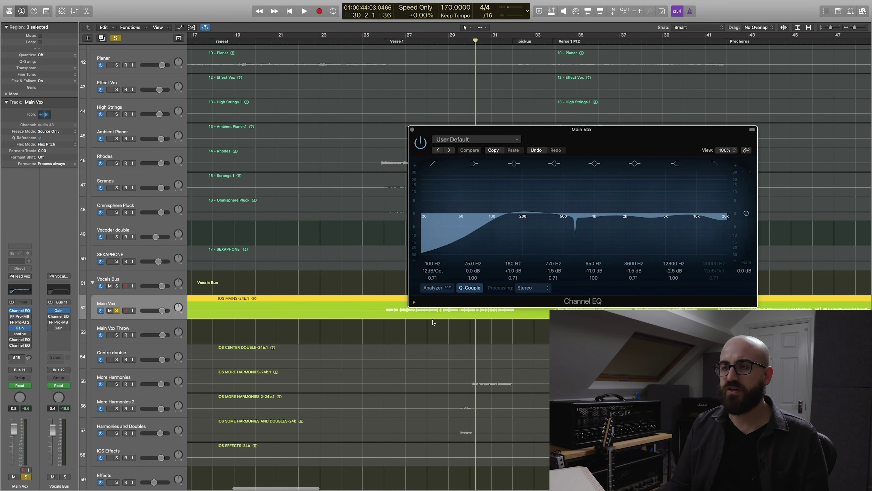
scroll(299, 56, "up", 1)
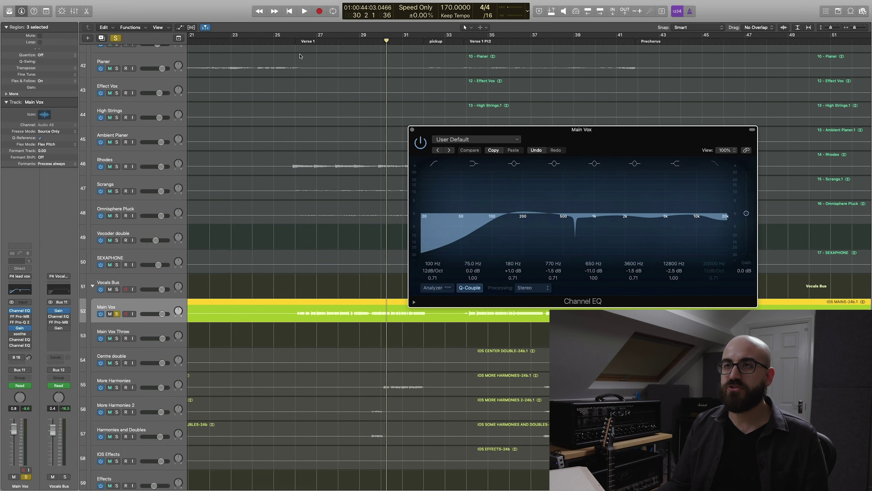
Step: Audition the soloed Main Vox from the start of Verse 1 with the Channel EQ off and on, then close its window
left_click(296, 44)
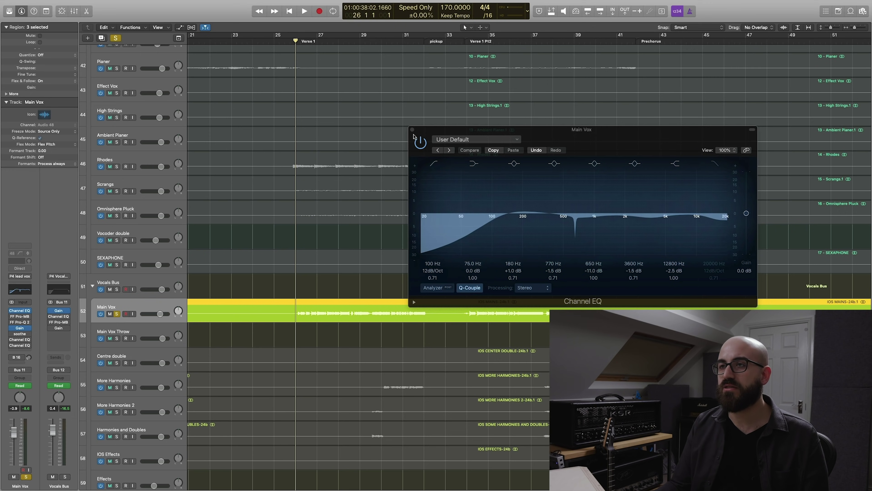
key("space")
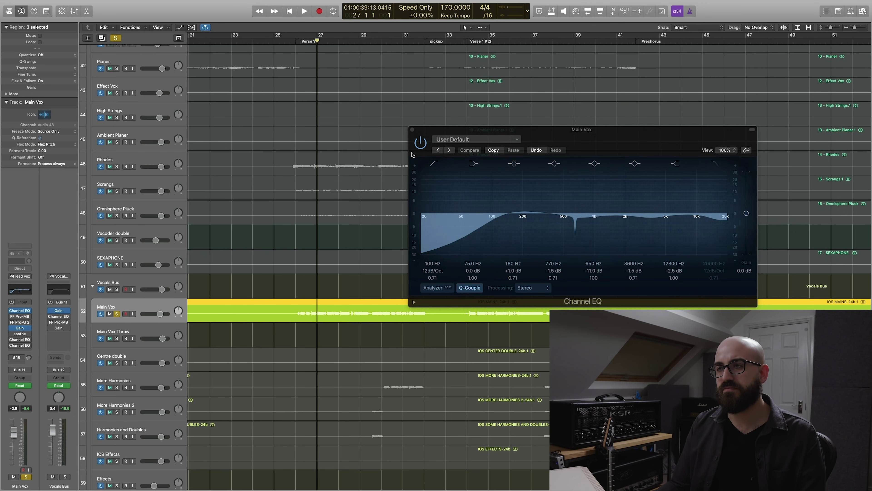
left_click(421, 143)
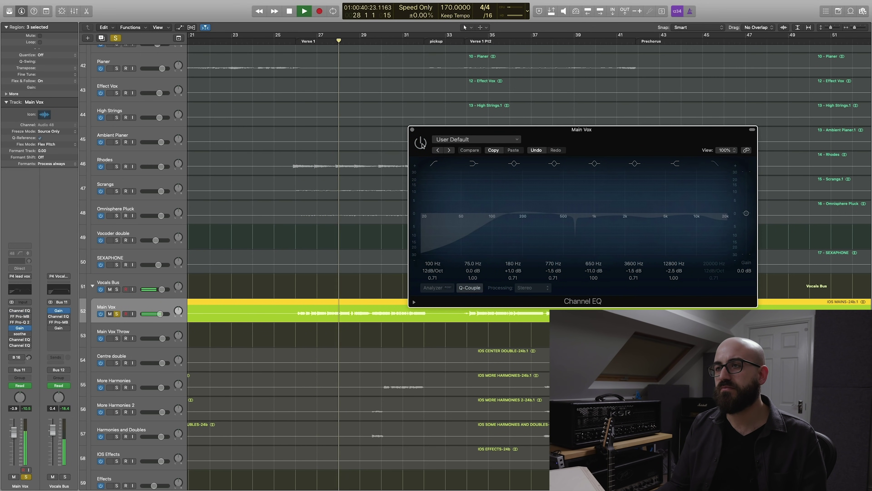
left_click(421, 142)
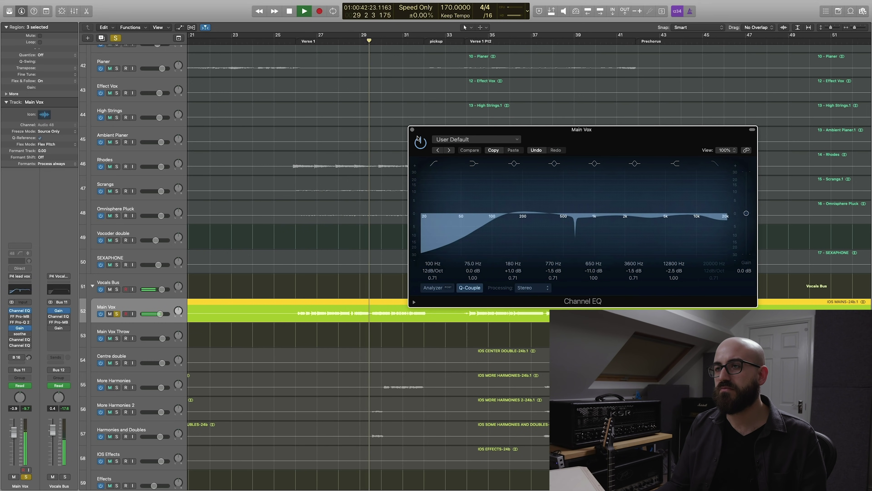
key("super+w")
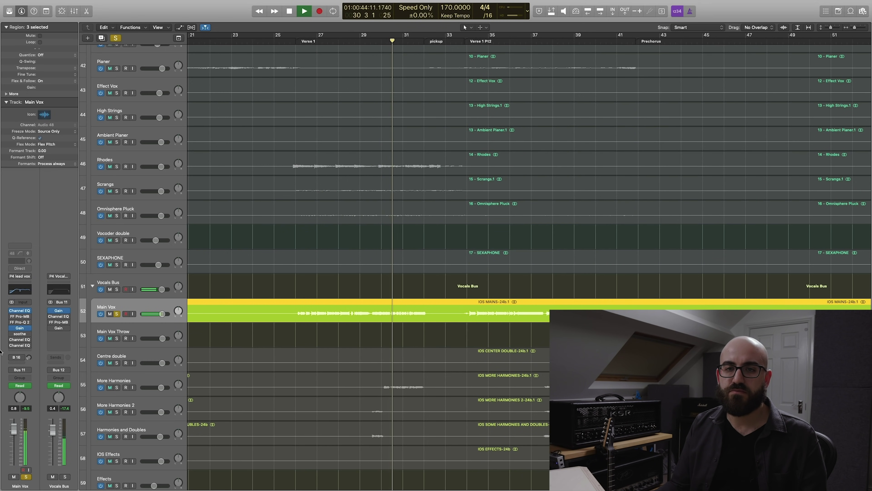
Step: Stop playback, turn on FF Pro-MB on Main Vox, review its low band's compression settings, and close it
mouse_move(21, 318)
key("space")
left_click(22, 317)
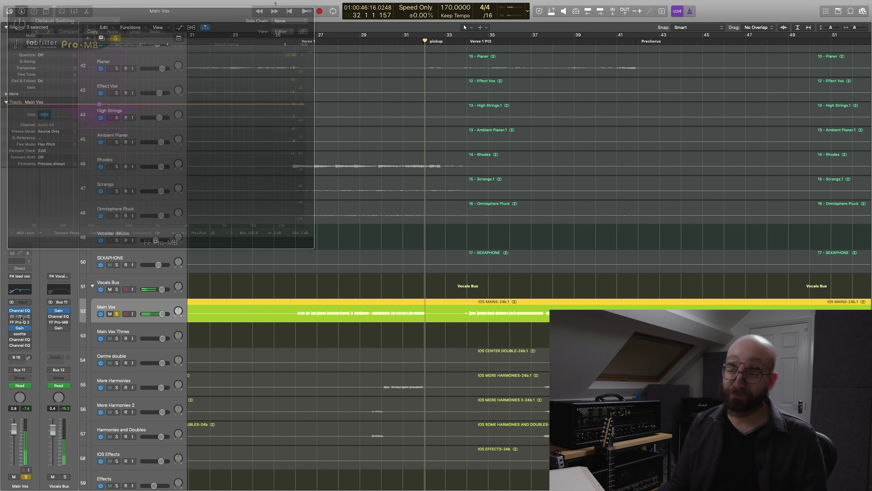
left_click_drag(132, 71, 368, 127)
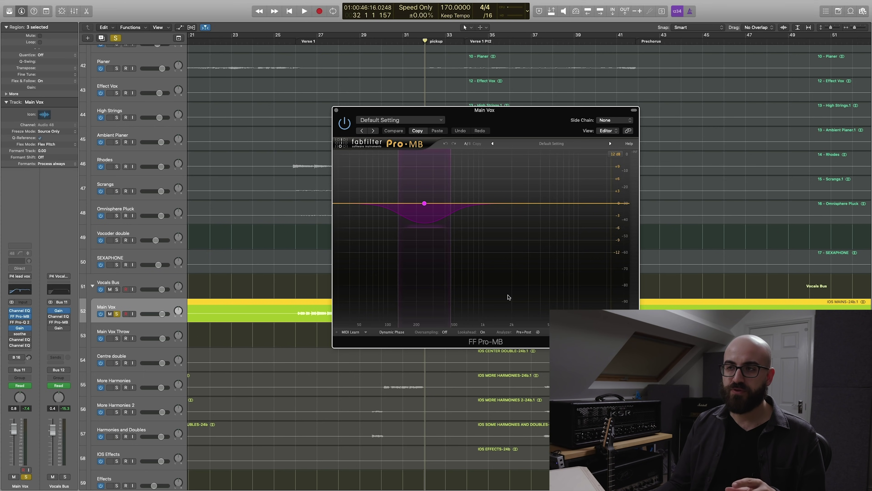
left_click(423, 203)
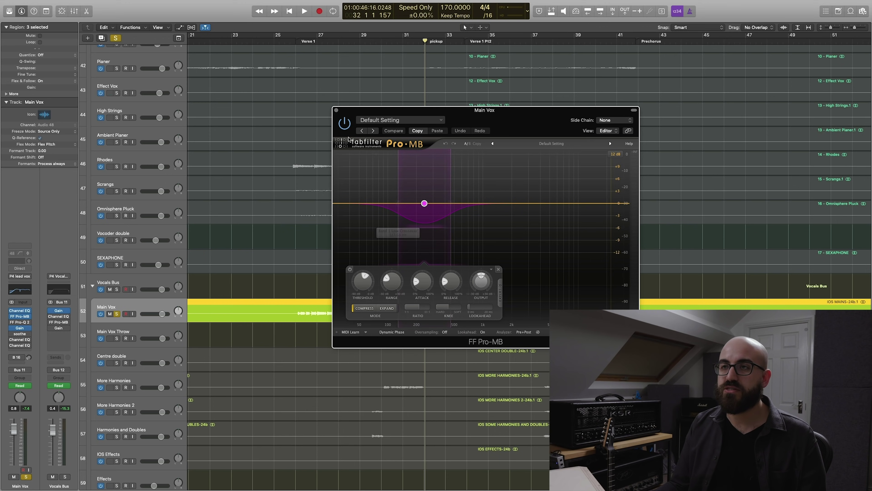
left_click(337, 110)
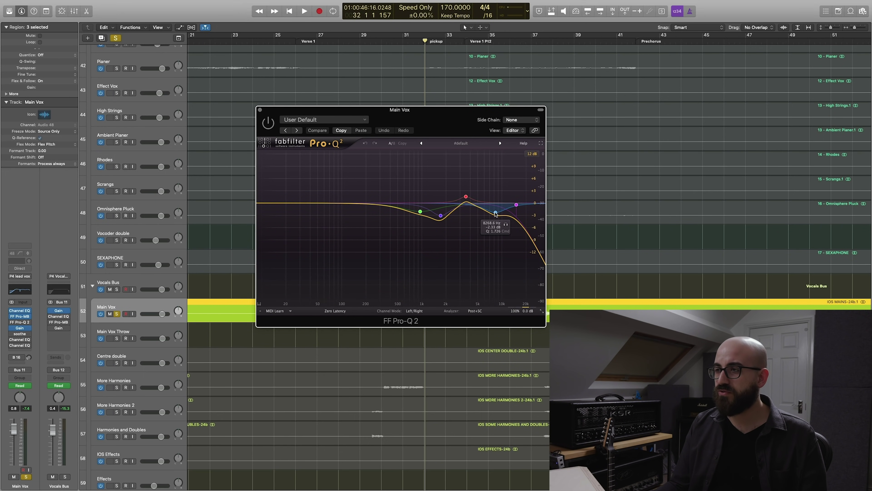
Step: Audition Main Vox from the Prechorus with FF Pro-Q 2 turned off and on, leave it on, and close its window
left_click(641, 43)
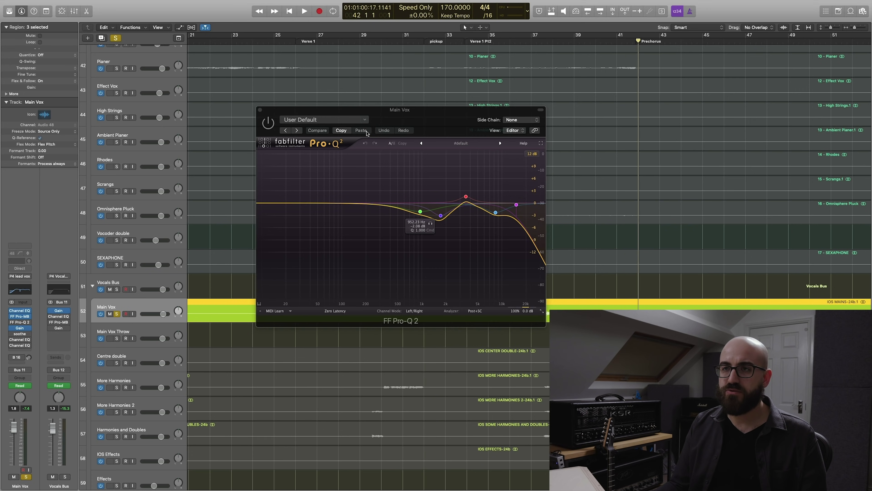
left_click(270, 125)
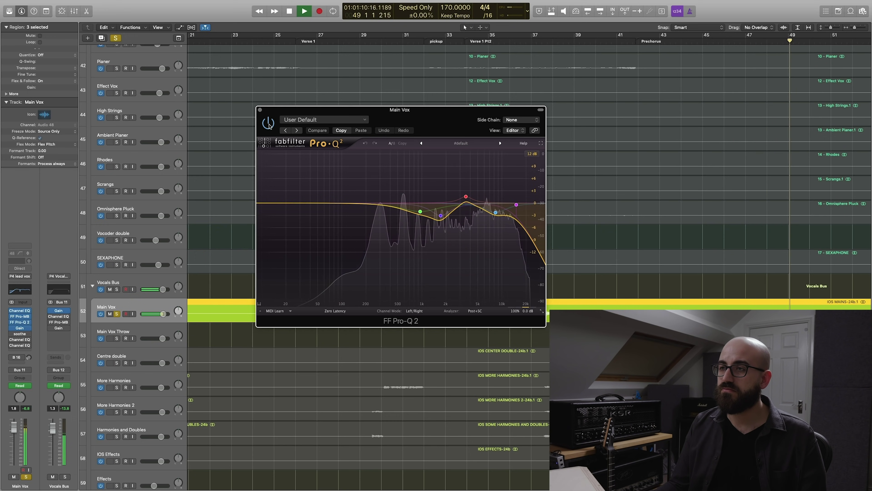
key("space")
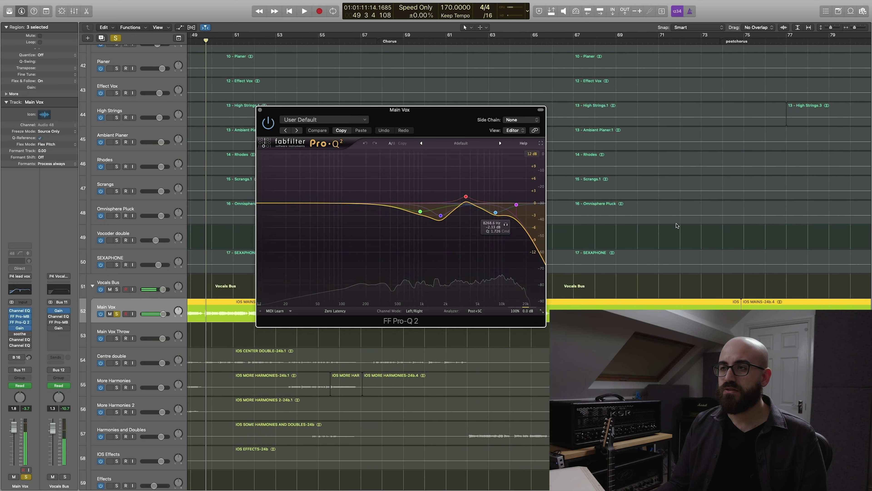
key("super+Left")
left_click_drag(385, 110, 634, 97)
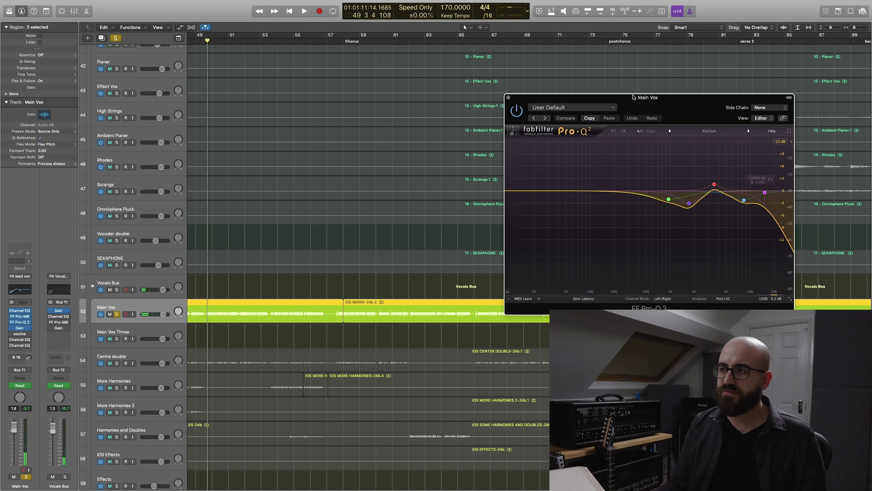
key("super+Left")
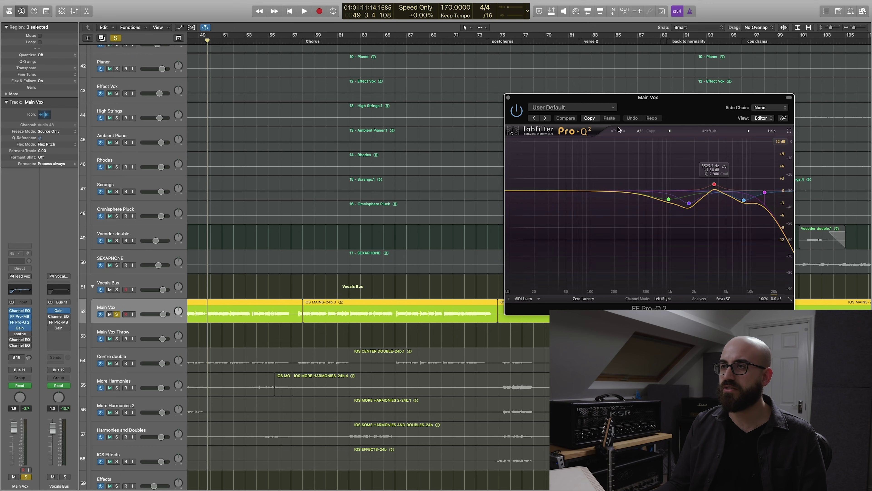
key("super+w")
Step: Open and turn on soothe on Main Vox, and move its window clear of the track inserts
left_click(19, 333)
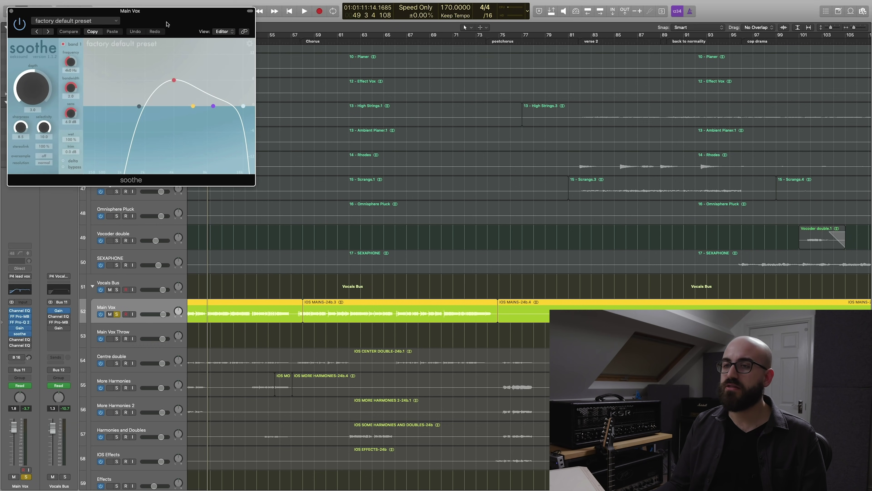
left_click_drag(152, 19, 562, 115)
scroll(316, 250, "down", 3, "alt")
scroll(323, 216, "left", 5)
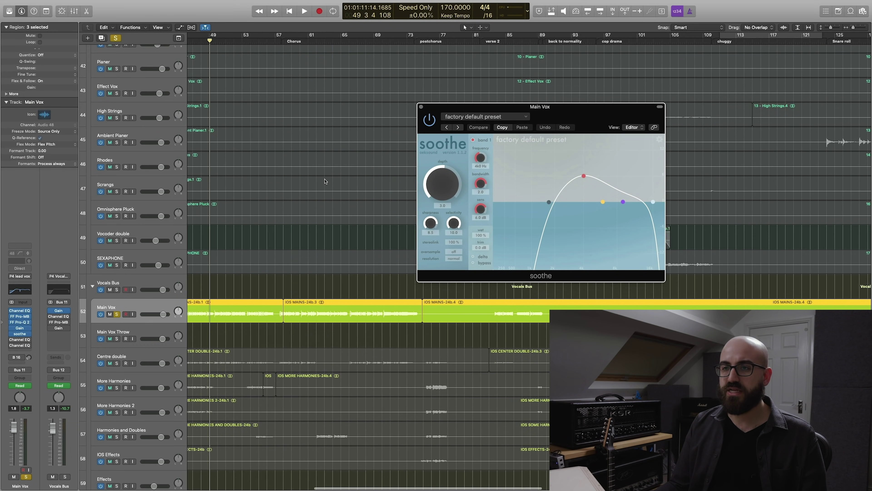
Step: Audition the soloed Main Vox from the Prechorus, switching soothe's internal bypass on and off to compare
left_click(279, 42)
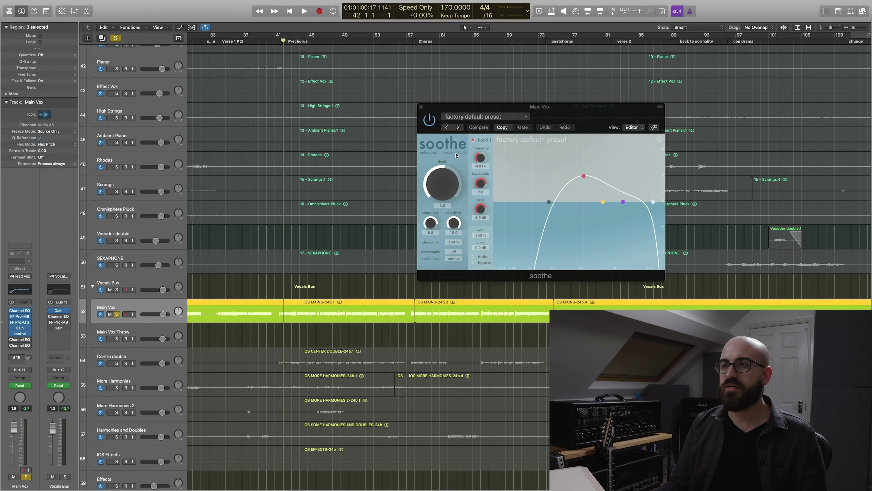
left_click(473, 263)
key("space")
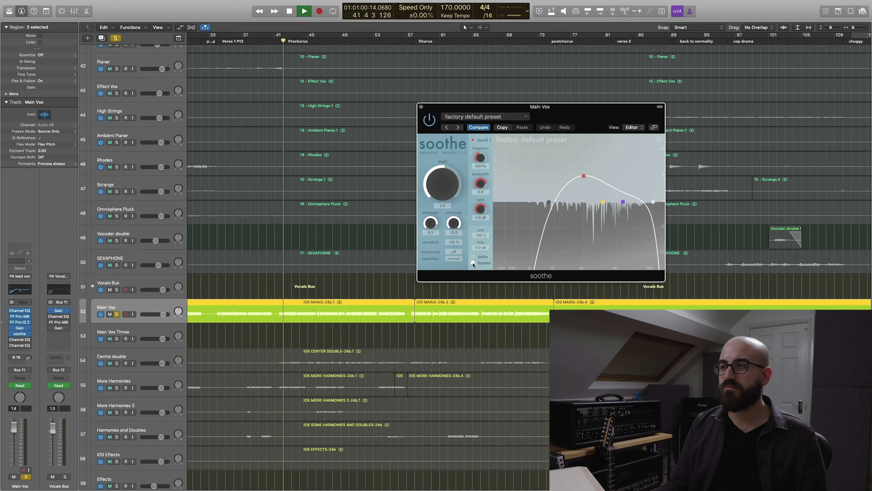
left_click(473, 263)
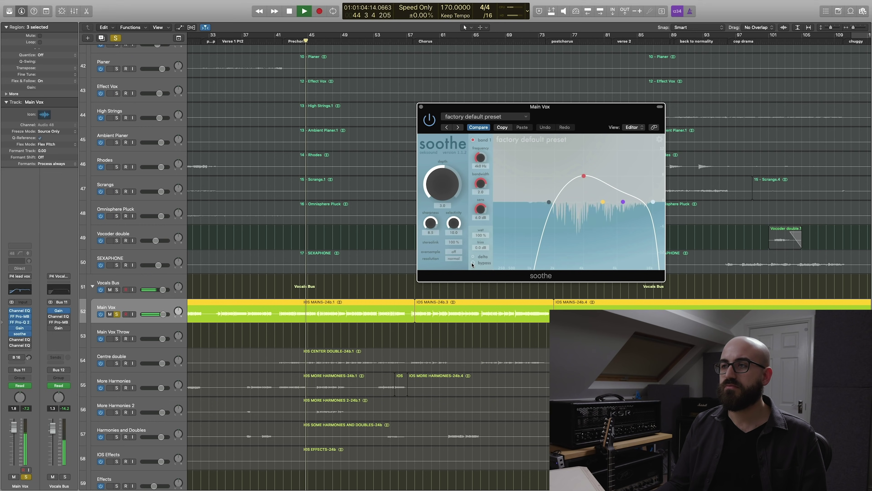
left_click(473, 263)
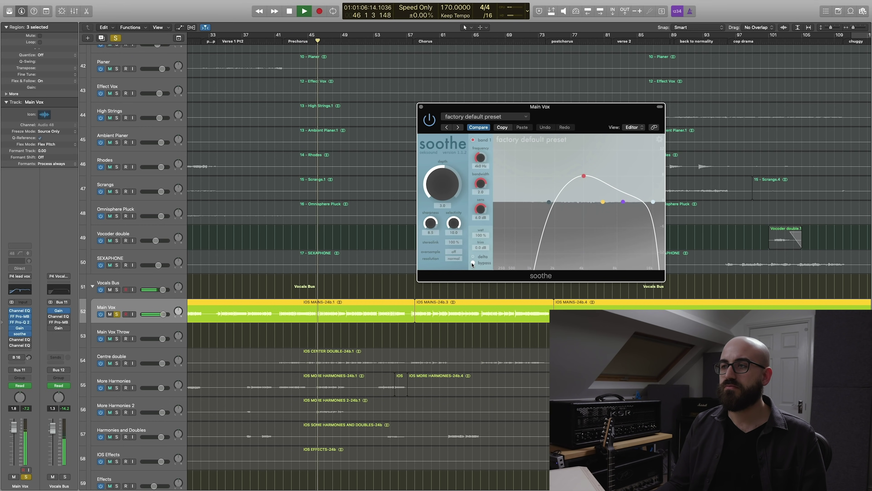
left_click(474, 263)
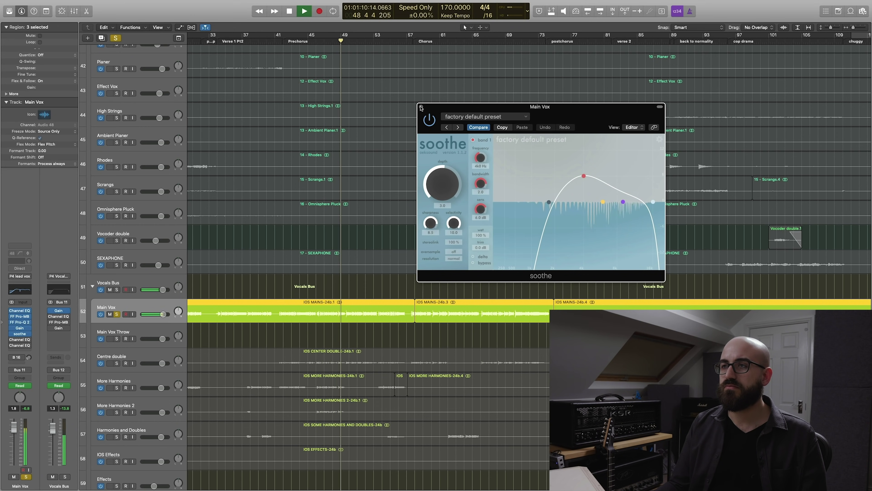
Step: Stop playback, close soothe on Main Vox, and return the playhead to the start of the Prechorus
key("space")
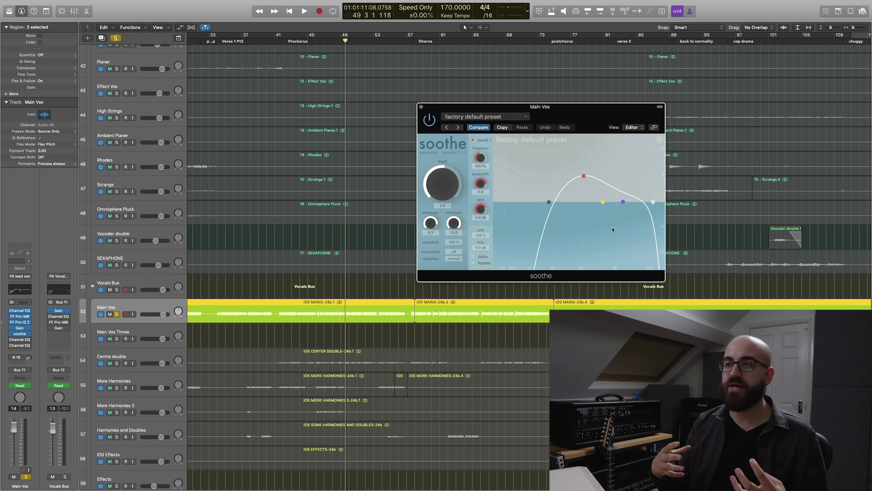
left_click(422, 107)
key("alt+comma")
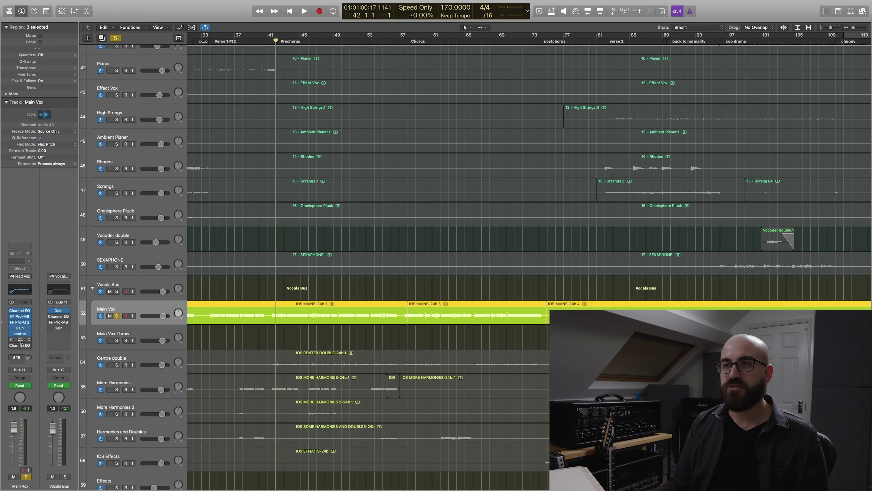
Step: Open and turn on the last two Channel EQs on Main Vox, and arrange their windows apart to compare the narrow cuts
left_click(20, 341)
left_click_drag(218, 14, 559, 123)
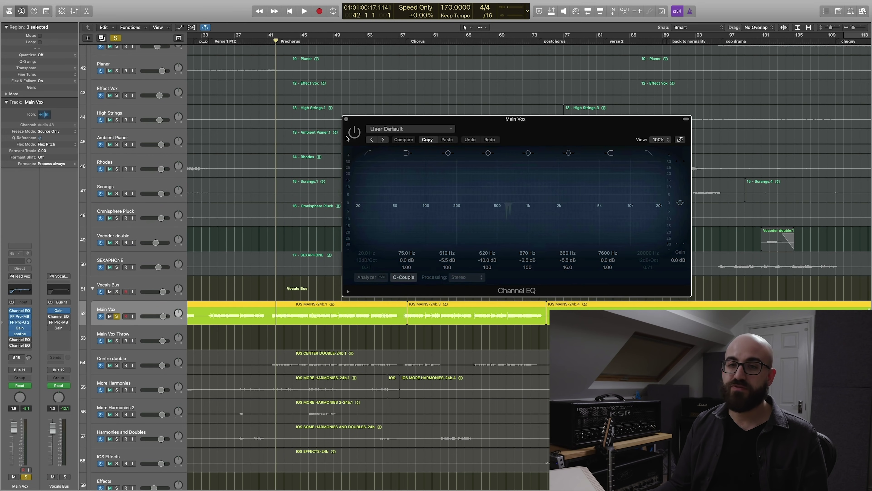
left_click(20, 345)
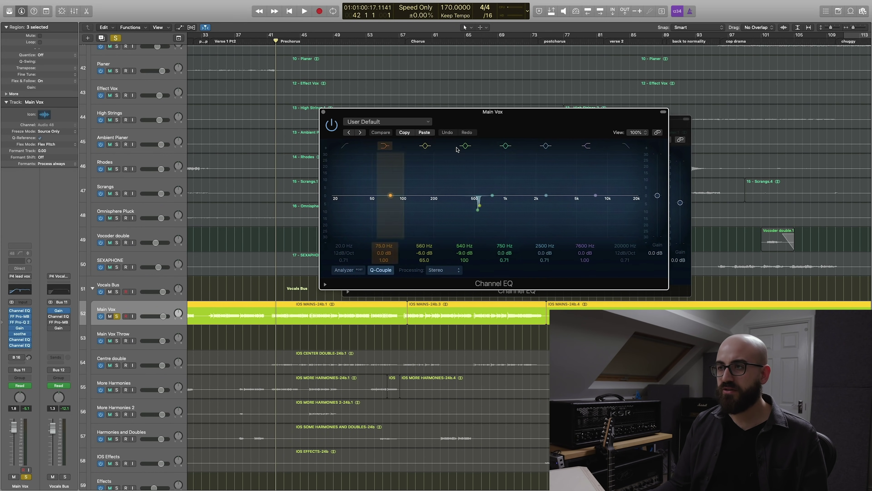
left_click_drag(494, 123, 288, 217)
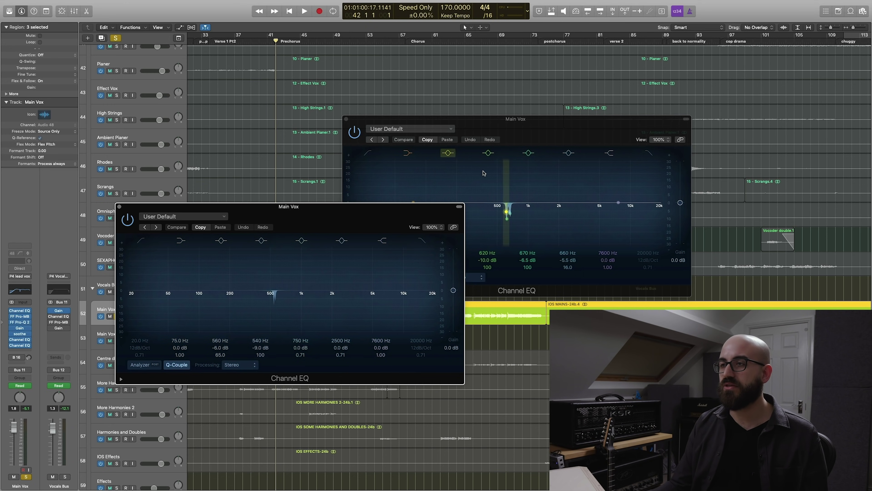
left_click_drag(519, 123, 560, 97)
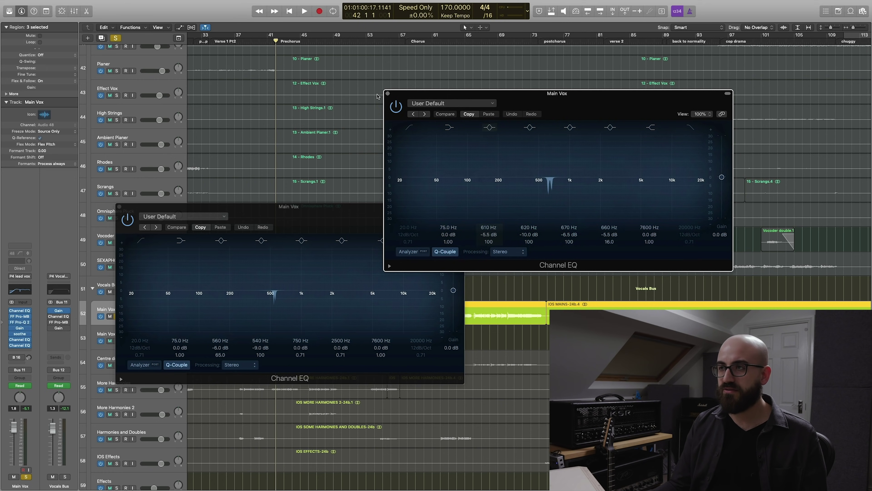
Step: Close the first of the two Channel EQs, and audition Main Vox from the Prechorus with the last one off and on
left_click(387, 93)
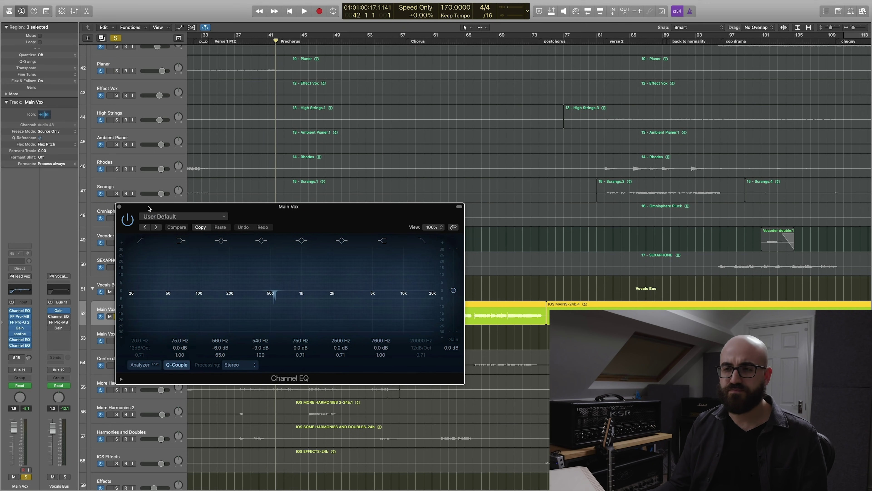
left_click_drag(148, 209, 384, 198)
left_click(12, 339)
key("space")
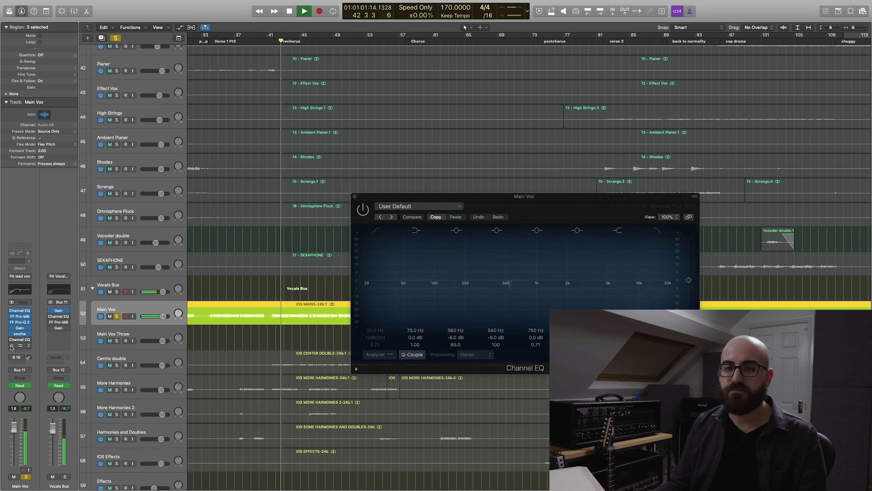
left_click(11, 345)
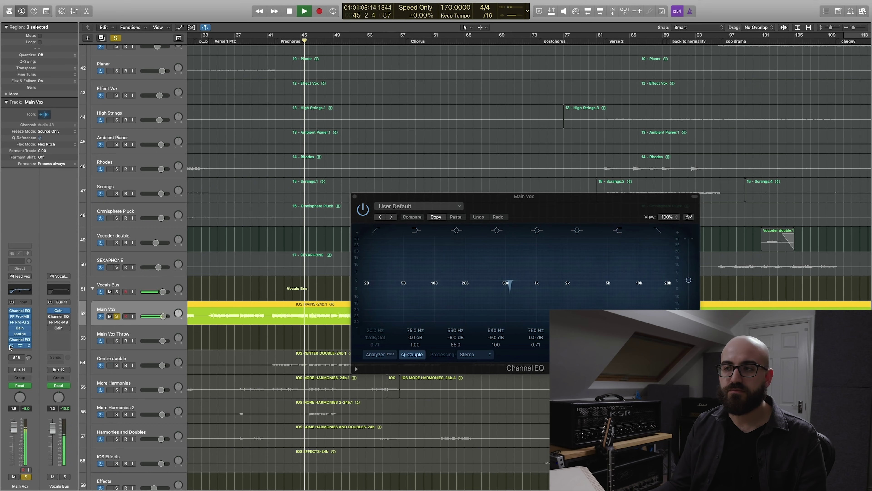
Step: Set the last Channel EQ's 560 Hz cut to -6.5 dB and its 540 Hz cut to -8.0 dB, and close its window
mouse_move(509, 293)
left_mouse_down()
mouse_move(511, 241)
mouse_move(511, 291)
left_mouse_up()
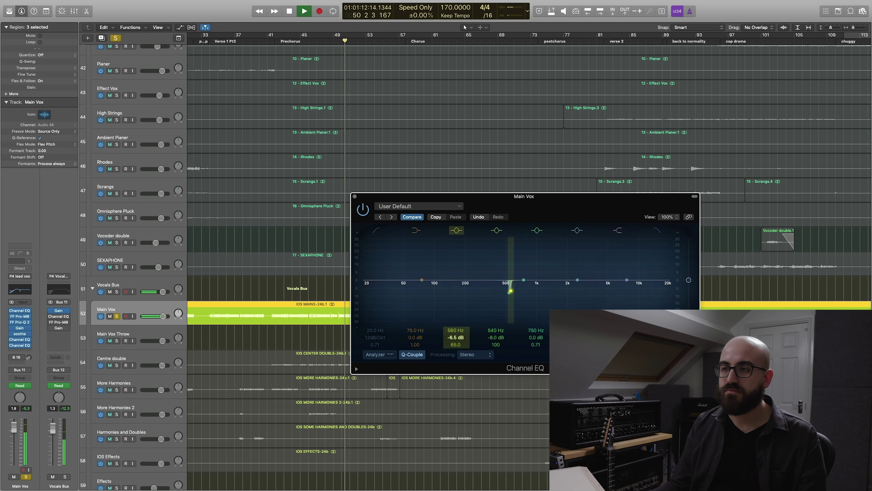
left_click(355, 197)
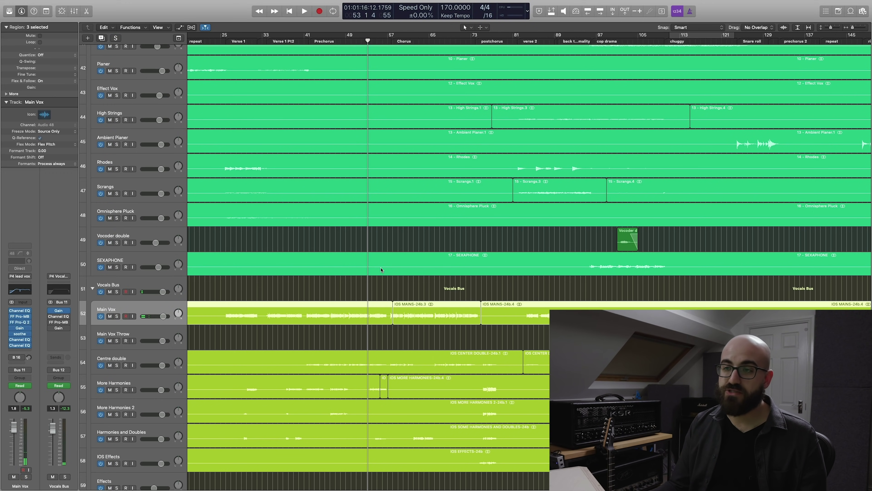
Step: Look over the plug-in chains of the backing vocals, stepping through More Harmonies 2, Harmonies and Doubles, and IOS Effects
key("super+Left")
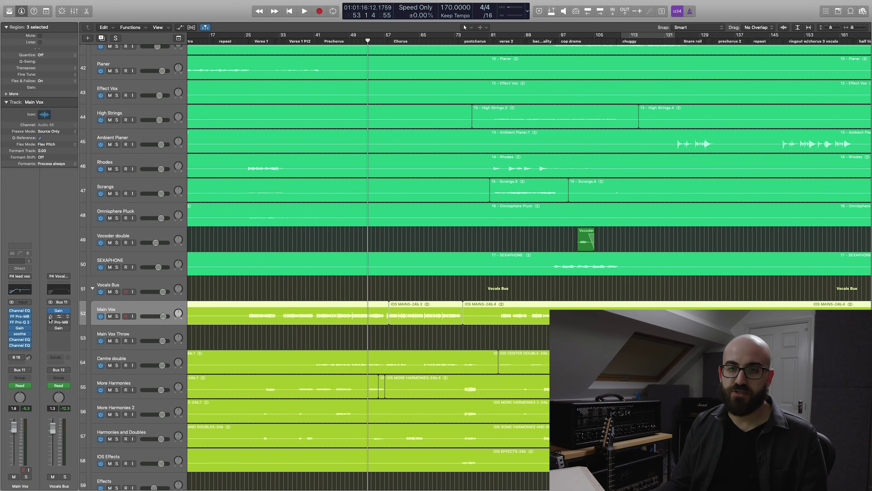
left_click(58, 316)
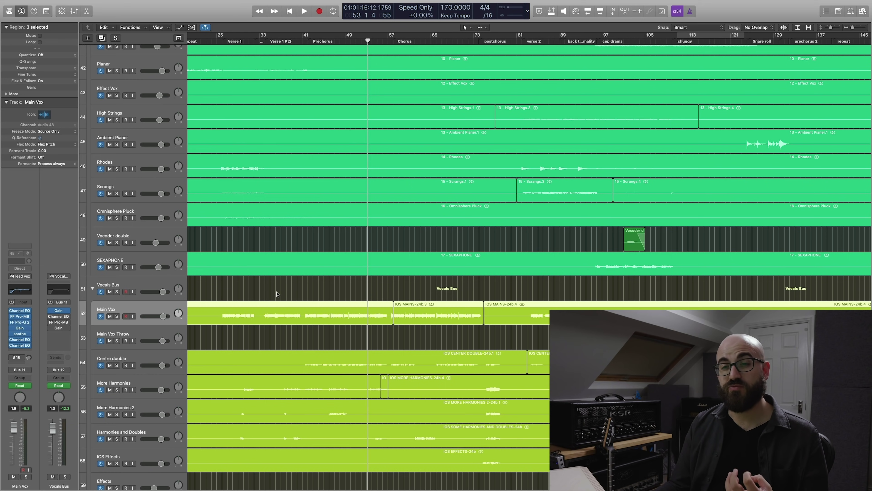
left_click(313, 40)
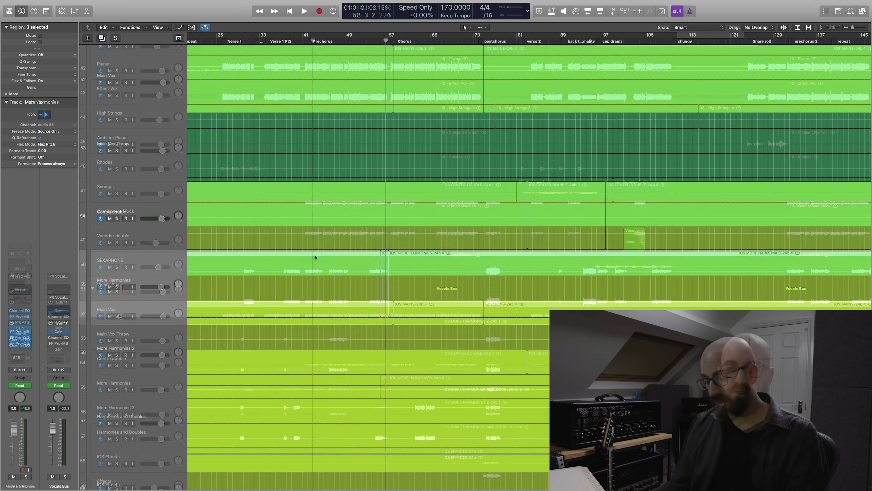
scroll(316, 257, "up", 3)
key("Down")
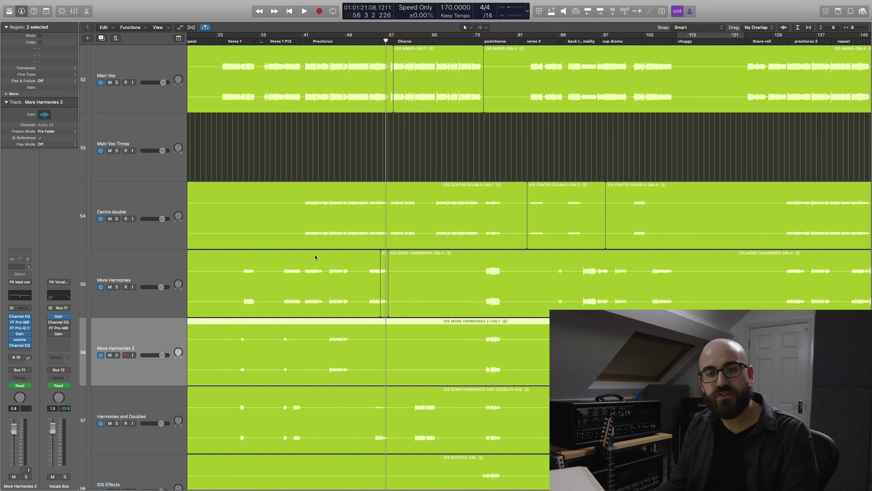
key("Down")
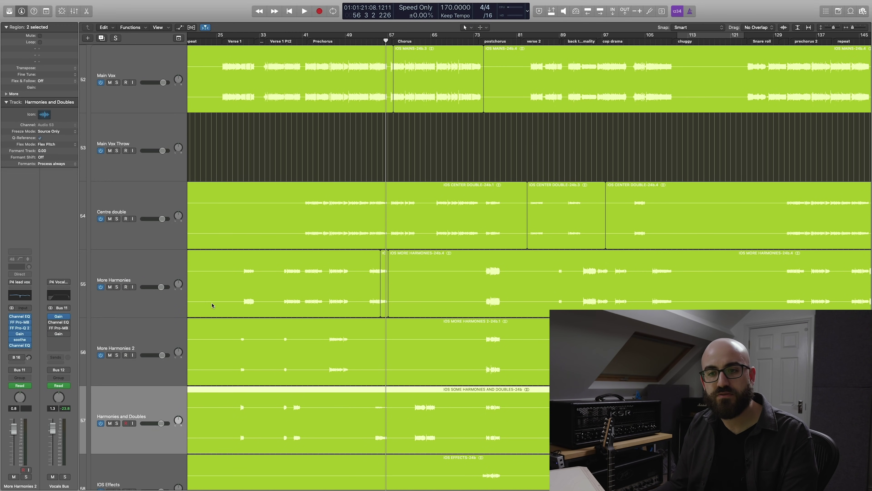
left_click(143, 343)
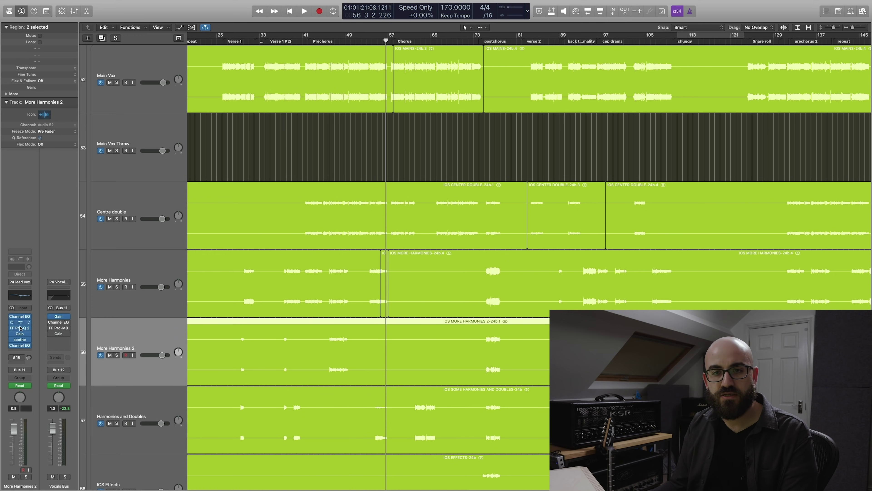
scroll(402, 275, "down", 10)
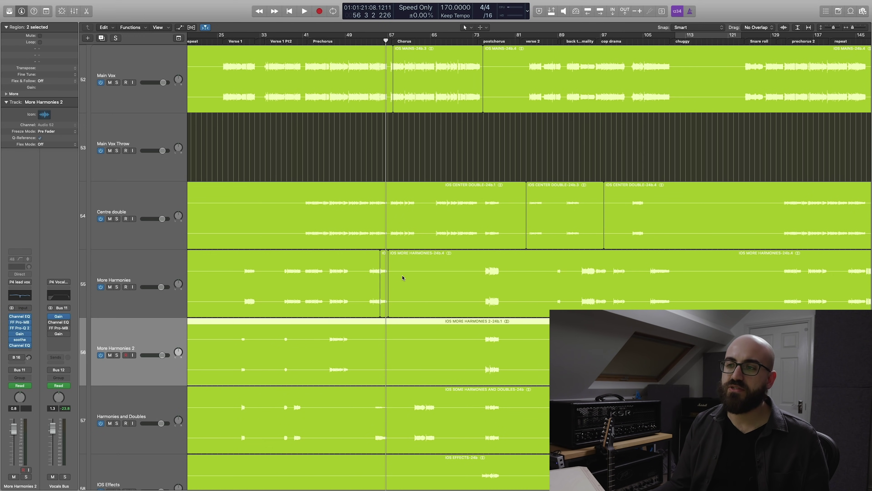
scroll(468, 318, "down", 5)
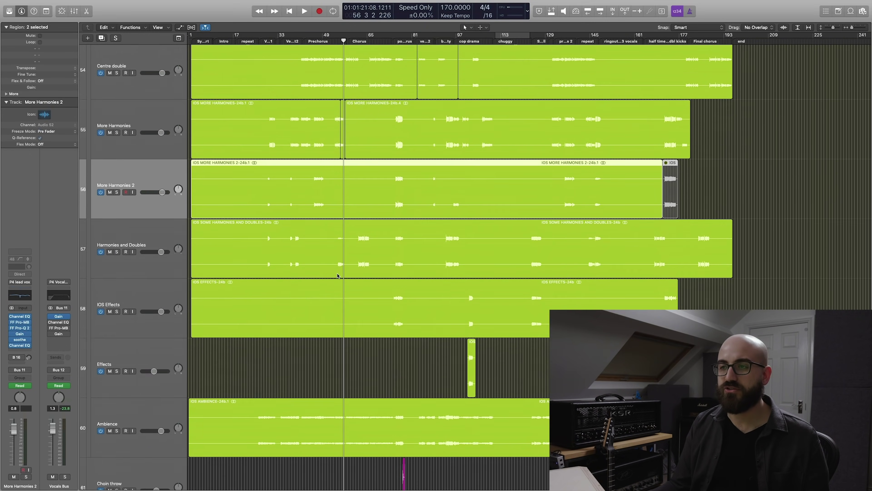
left_click(469, 274)
scroll(158, 332, "down", 1)
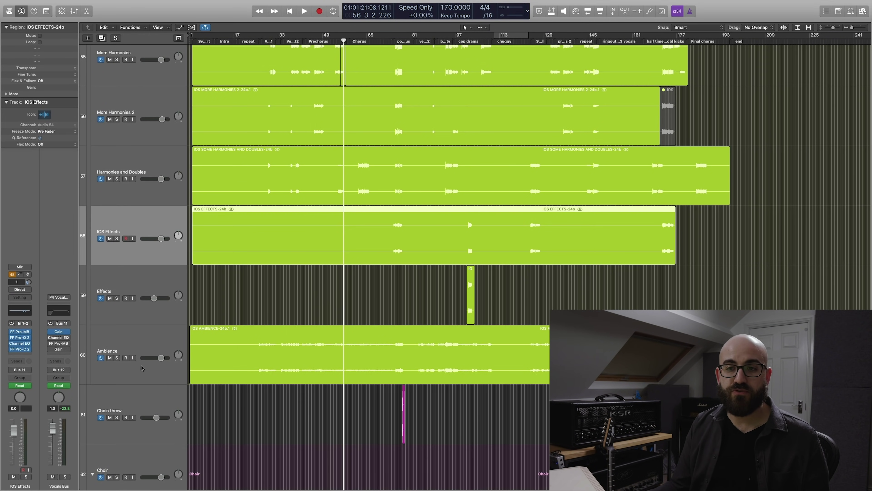
Step: Solo the Ambience track and play it from just before the Chorus
left_click(132, 344)
left_click(117, 358)
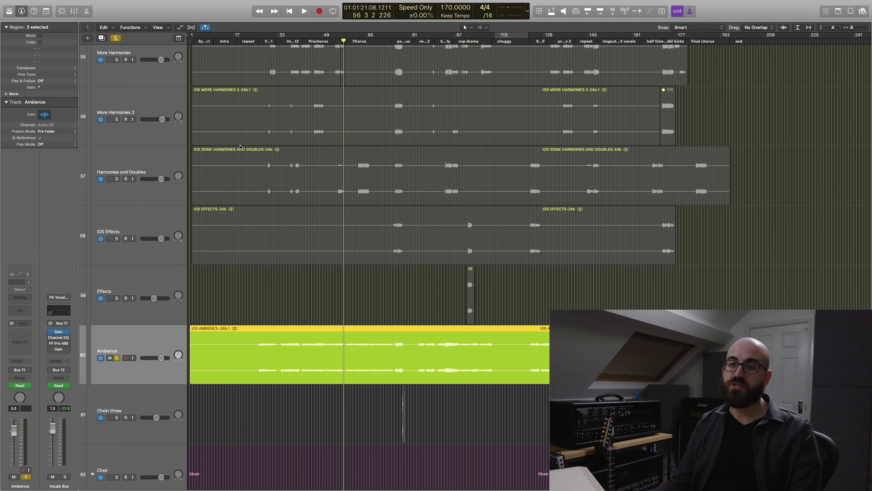
scroll(272, 289, "down", 4)
left_click(279, 240, "ctrl+alt")
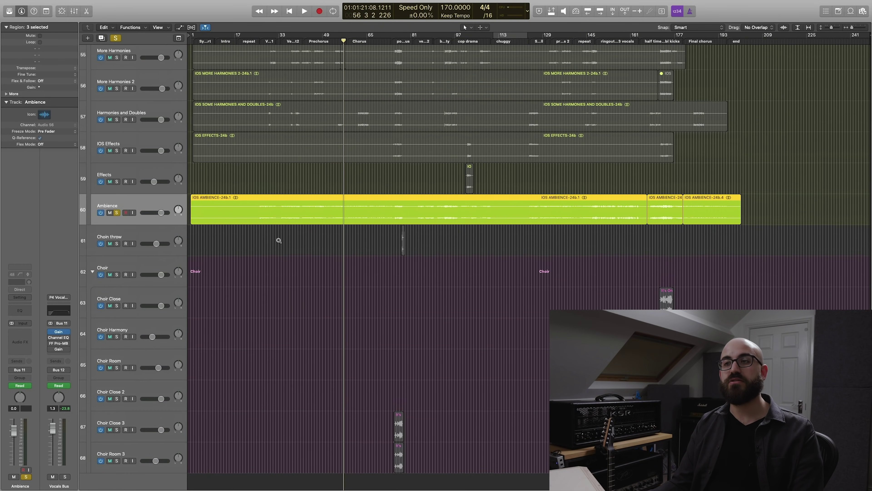
key("super+Right")
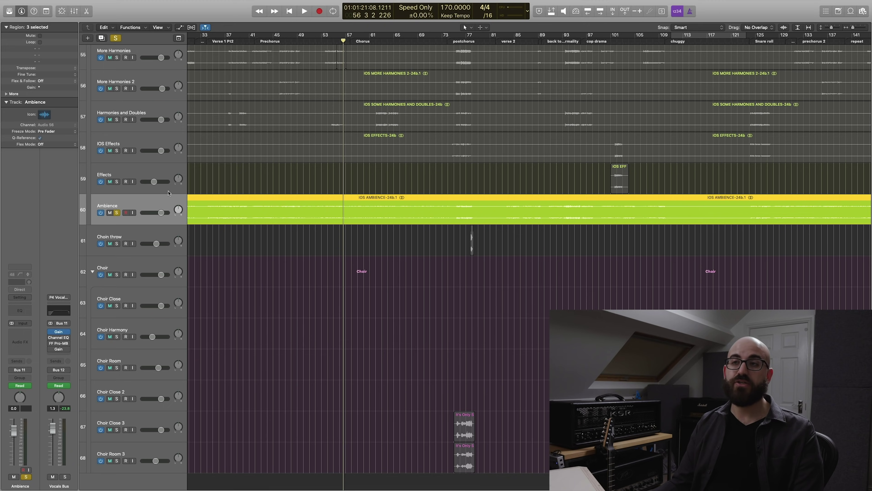
left_click(264, 227, "ctrl+alt")
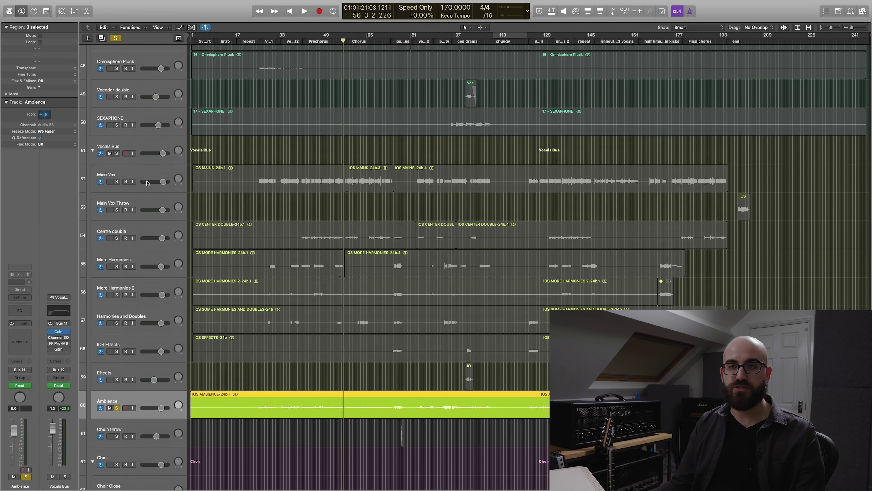
key("space")
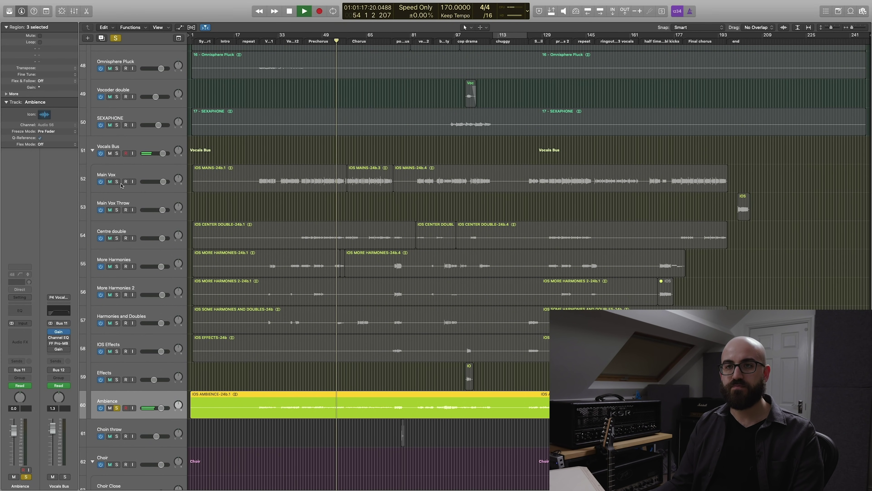
Step: Solo the Vocals Bus together with Ambience, listen to them through the Chorus, and stop playback
left_click(118, 153)
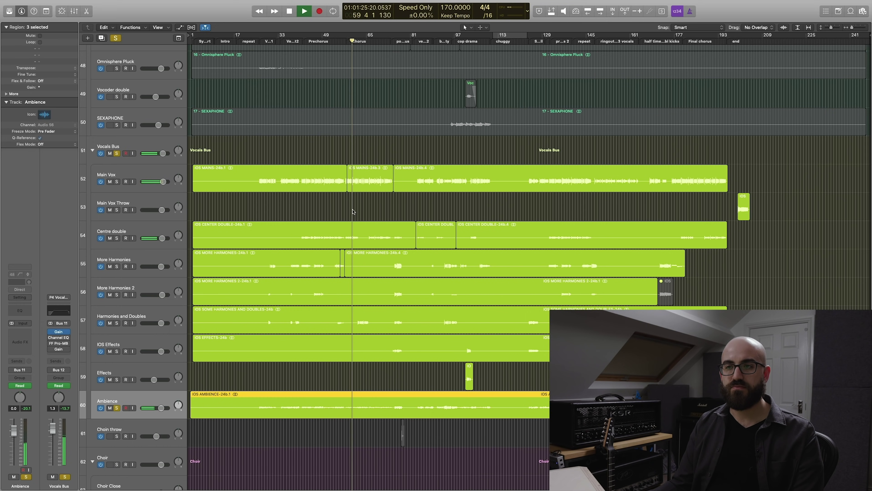
key("super+Right")
key("super+Right")
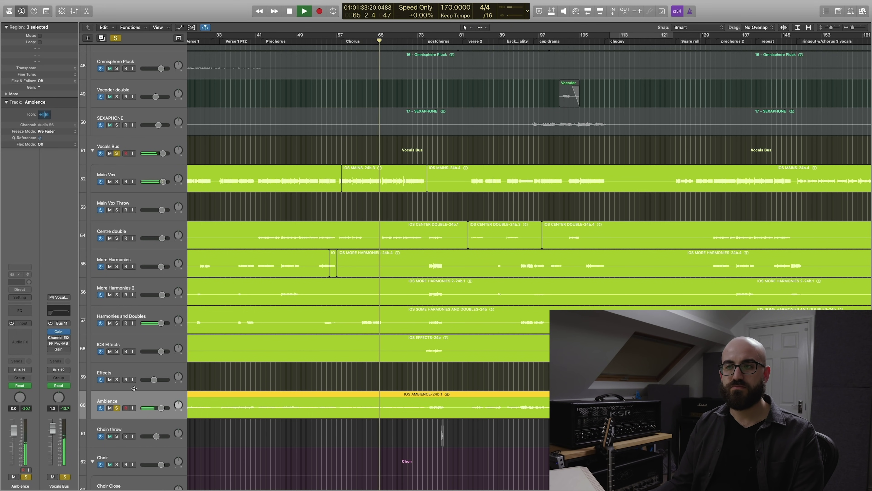
key("space")
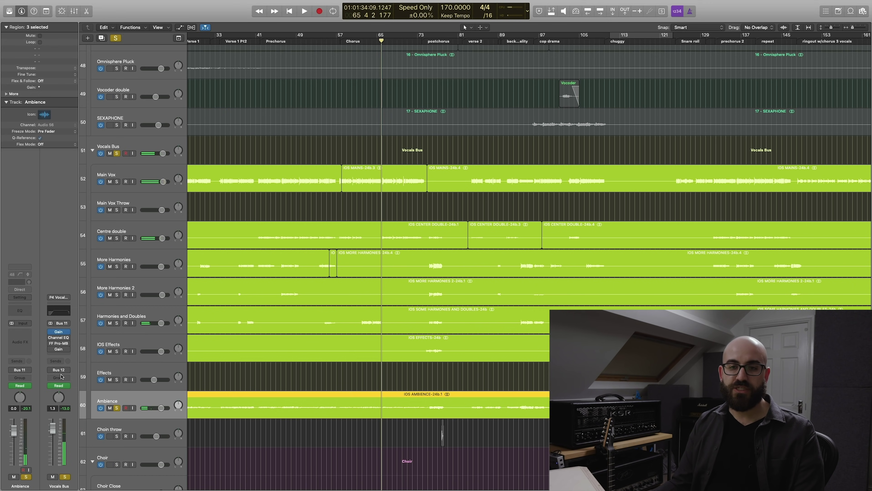
Step: Open and turn on the Channel EQ on the Vocals Bus, close it, and open and turn on the bus's FF Pro-MB
left_click(59, 338)
left_click(15, 16)
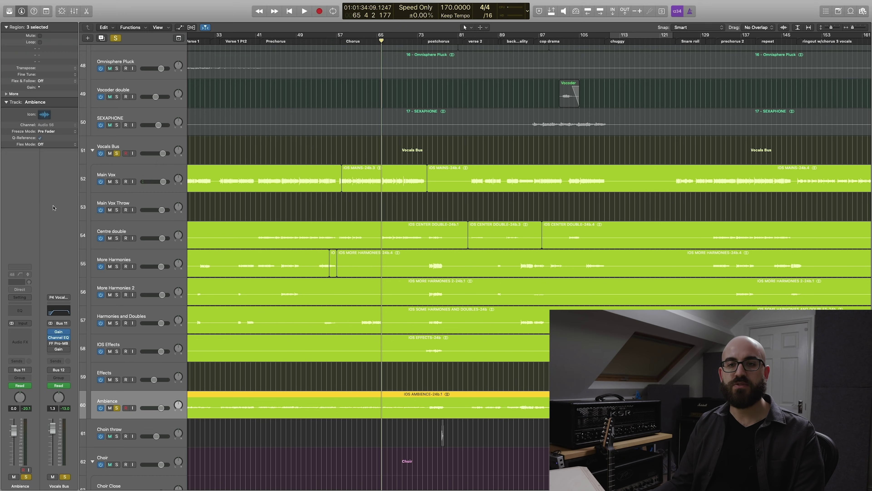
left_click(57, 344)
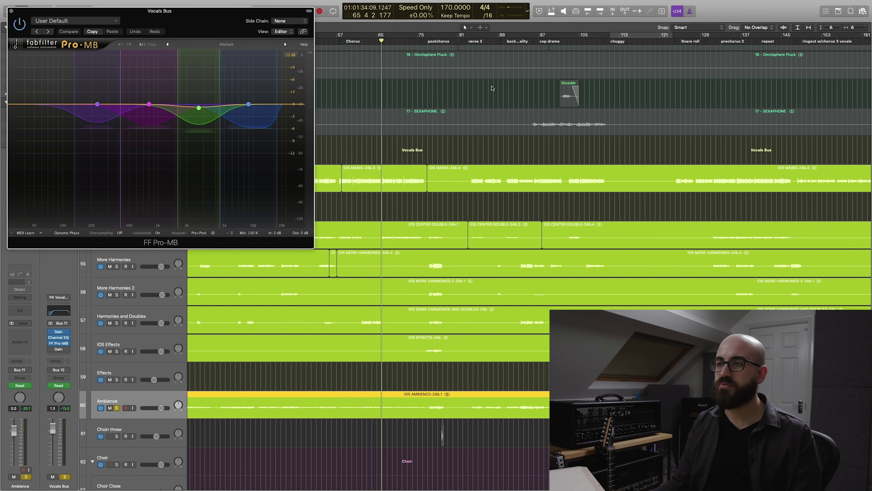
Step: Move the playhead to the cop drama section and play the soloed Vocals Bus and Ambience from there
left_click(505, 42)
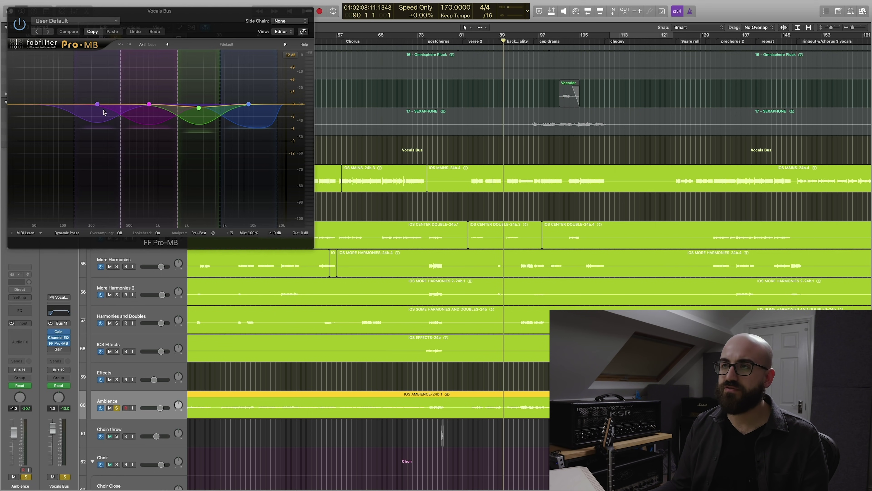
left_click_drag(505, 46, 515, 42)
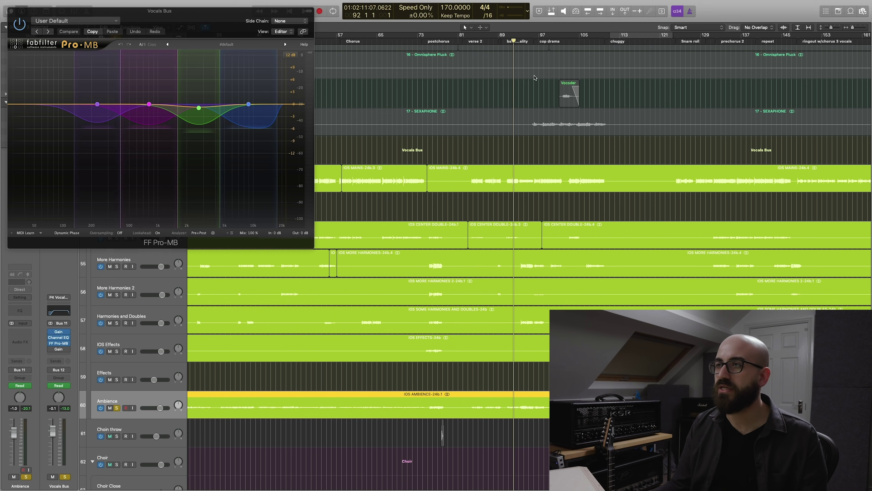
left_click(567, 42)
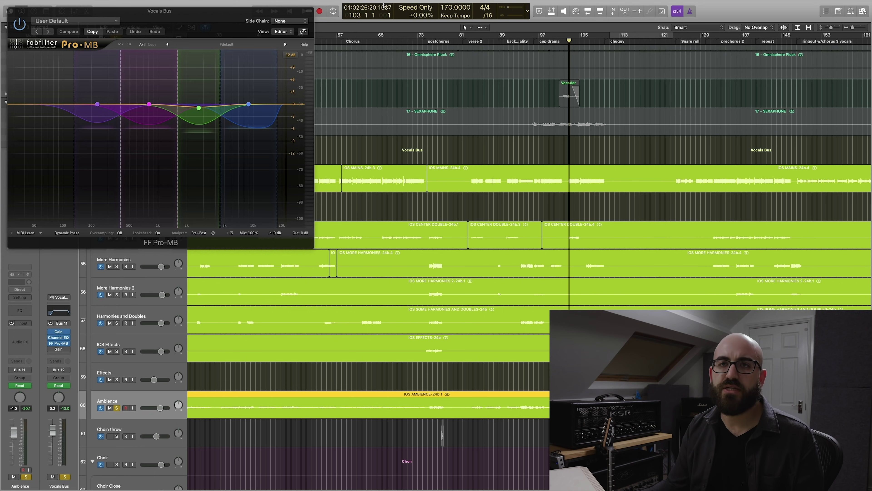
key("space")
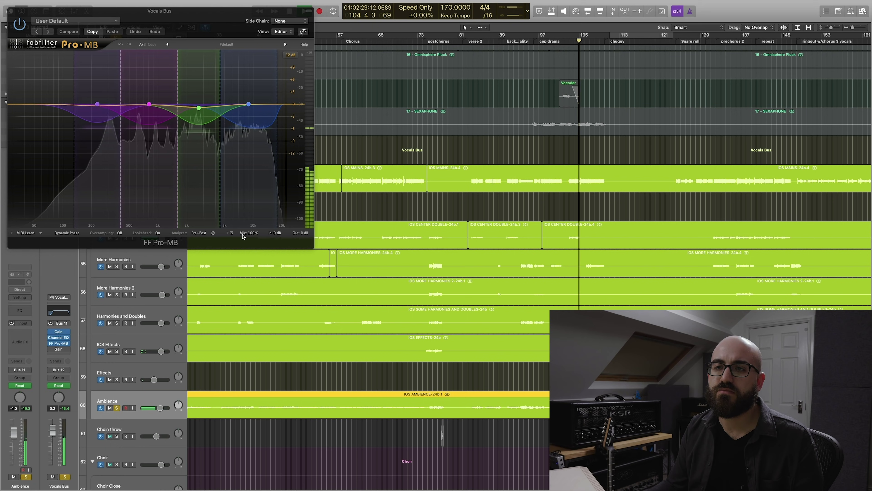
Step: Compare the Vocals Bus with FF Pro-MB bypassed and active in the cop drama and Chorus sections, and stop playback
left_click(232, 233)
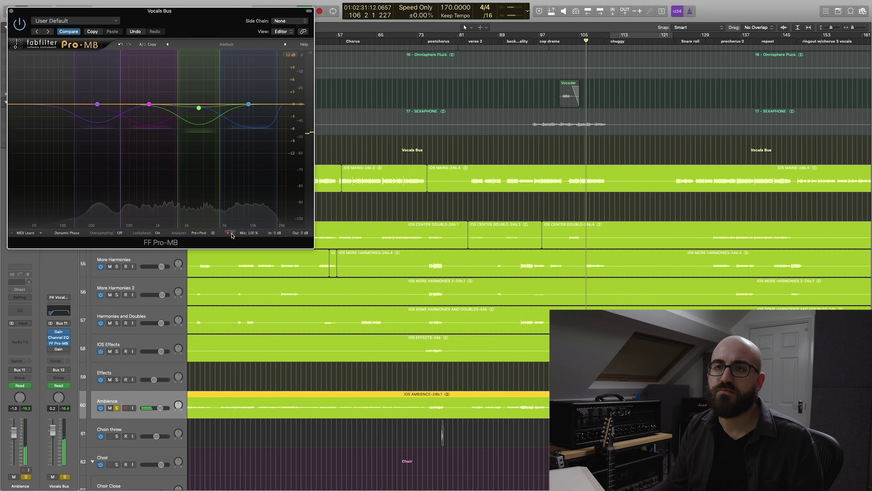
left_click(231, 234)
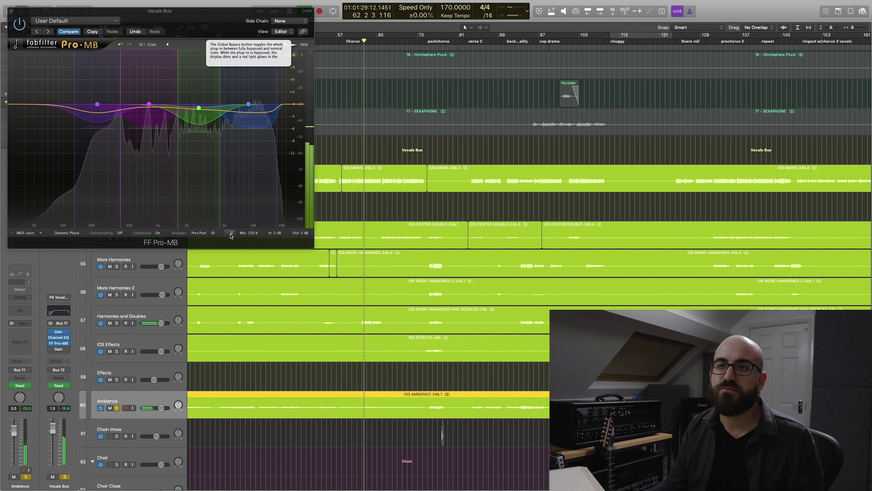
left_click(231, 236)
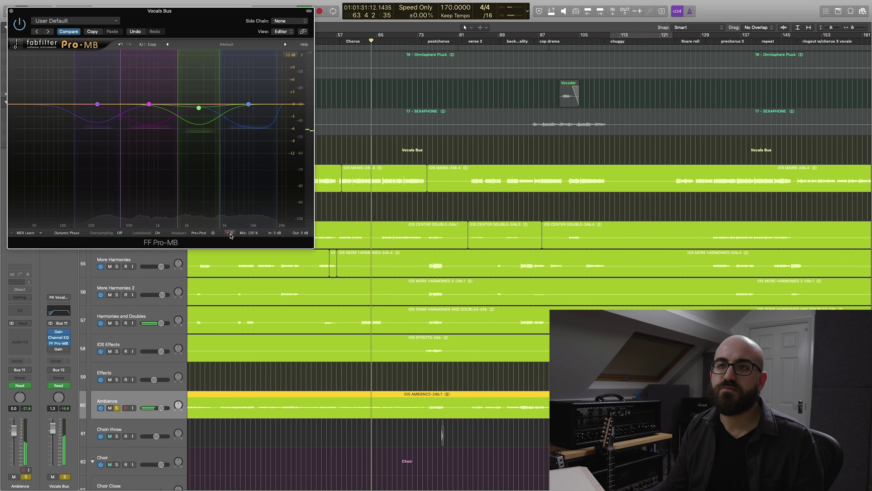
left_click(231, 235)
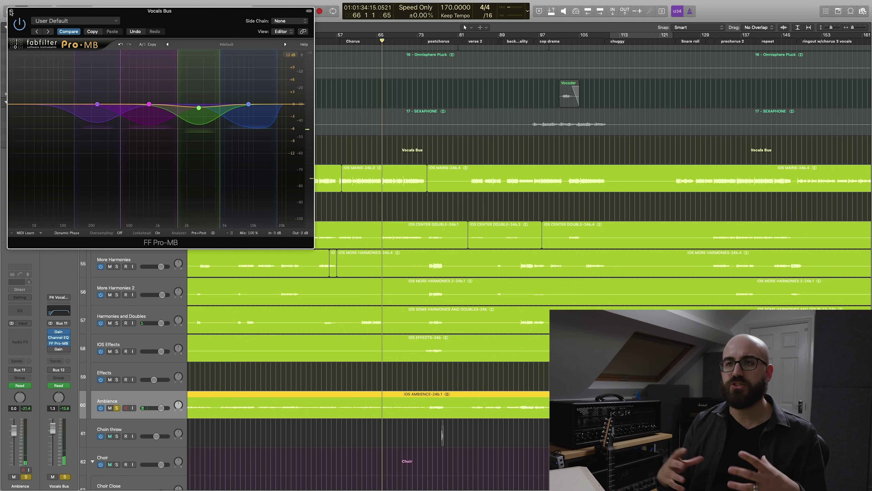
mouse_move(200, 115)
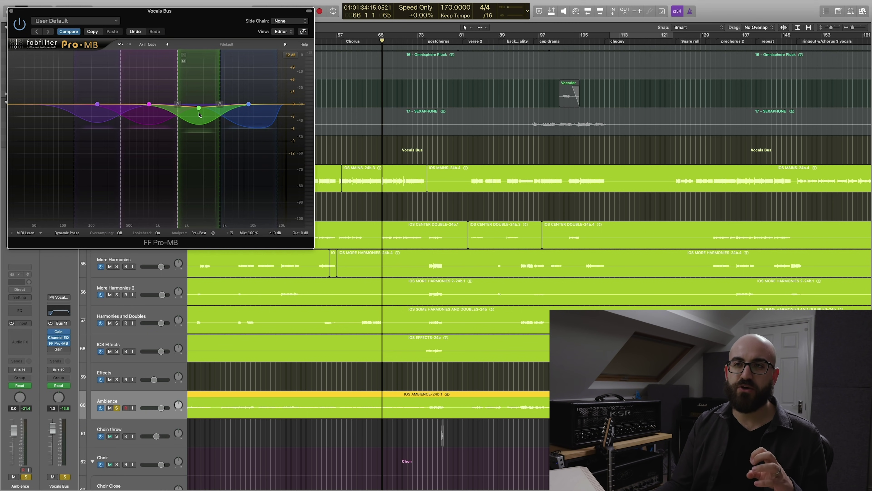
mouse_move(167, 109)
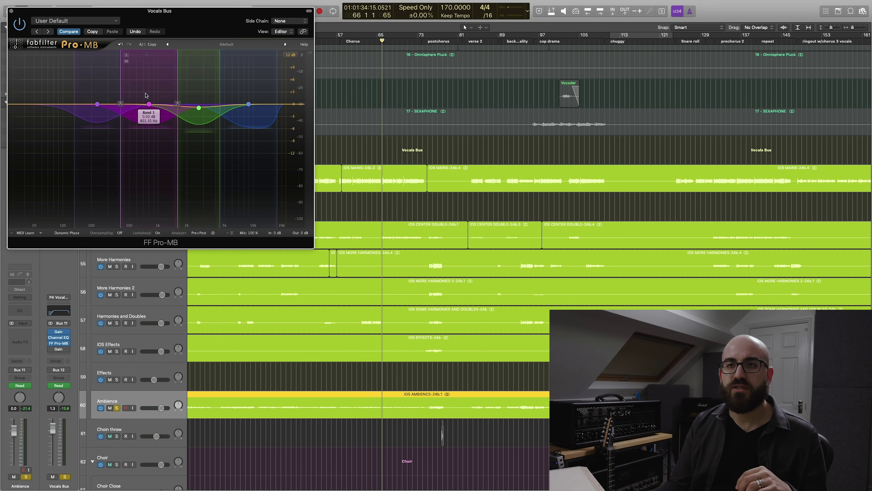
Step: Close FF Pro-MB, and open the last Gain plug-in on the Vocals Bus to check it before closing it
left_click(10, 12)
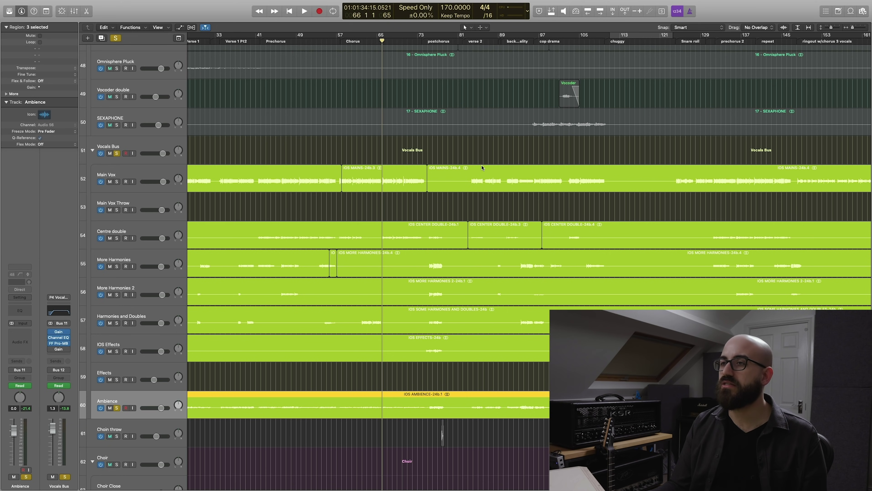
left_click(59, 350)
left_click_drag(18, 11, 165, 153)
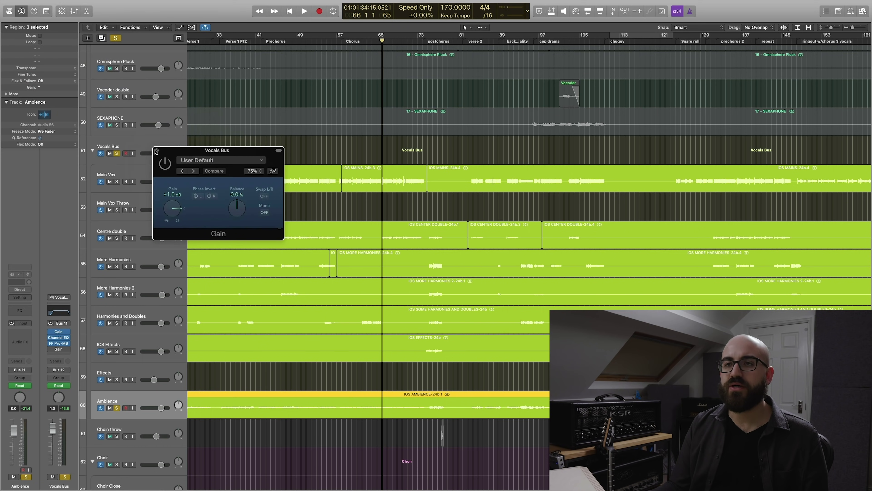
left_click(157, 151)
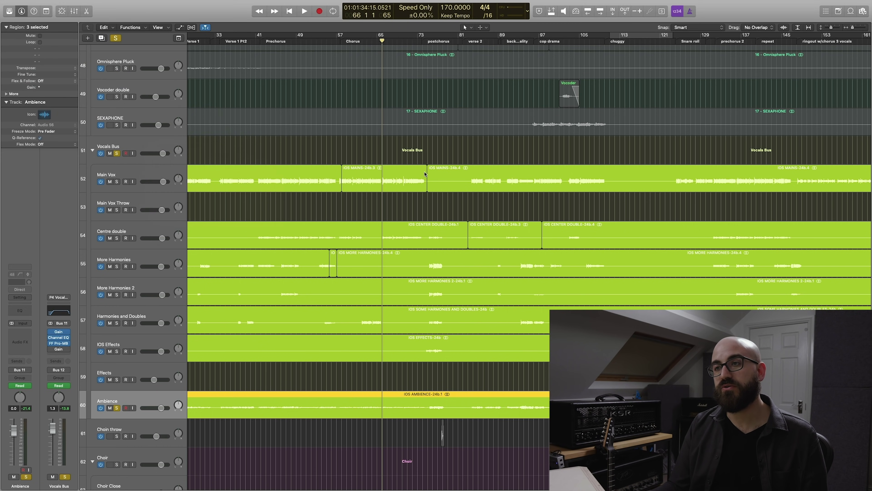
Step: Go to the Main Vox Throw region after the end marker, unsolo the Vocals Bus and Ambience, and solo Main Vox Throw
key("super+Left")
key("super+Up")
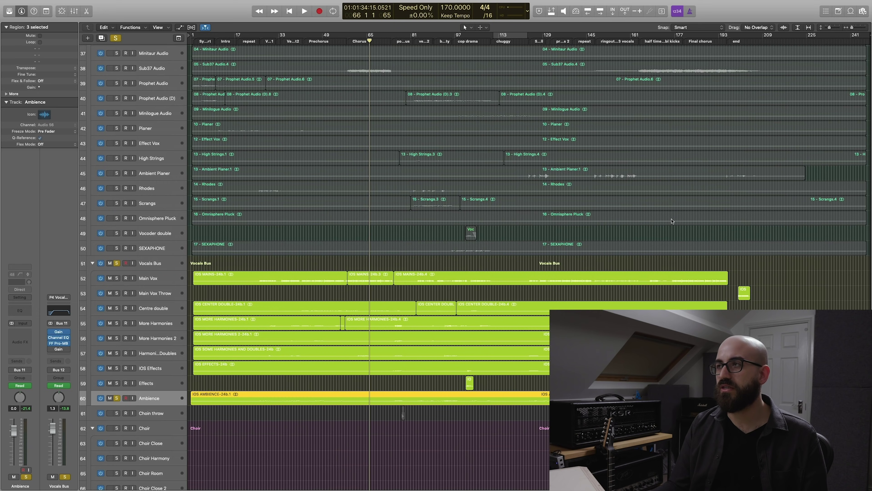
left_click(727, 34)
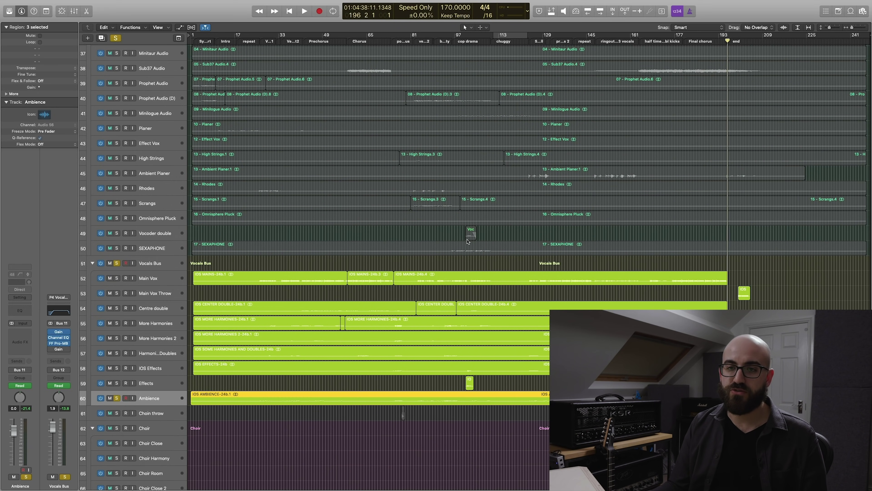
scroll(468, 242, "up", 5)
scroll(633, 258, "right", 15)
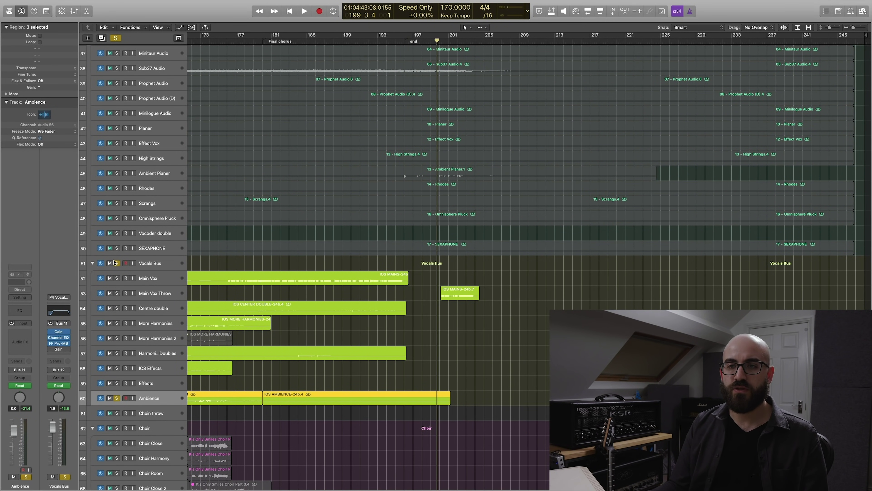
left_click(115, 263)
left_click(116, 399)
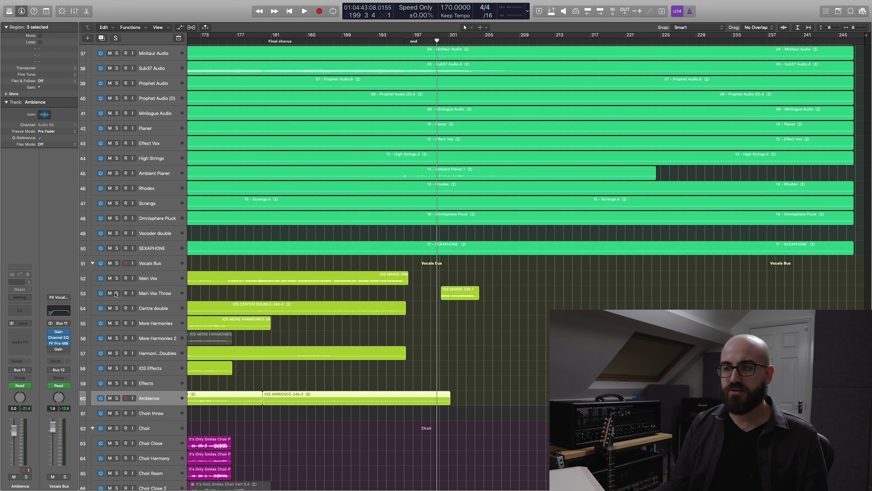
left_click(117, 293)
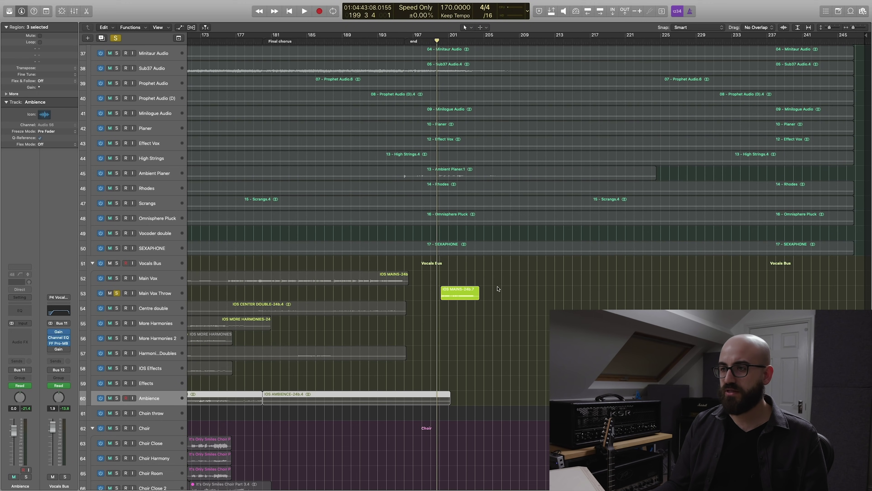
Step: Select the Main Vox Throw track, listen to its region through the reverb tail, and stop playback
left_click(154, 293)
key("space")
mouse_move(21, 350)
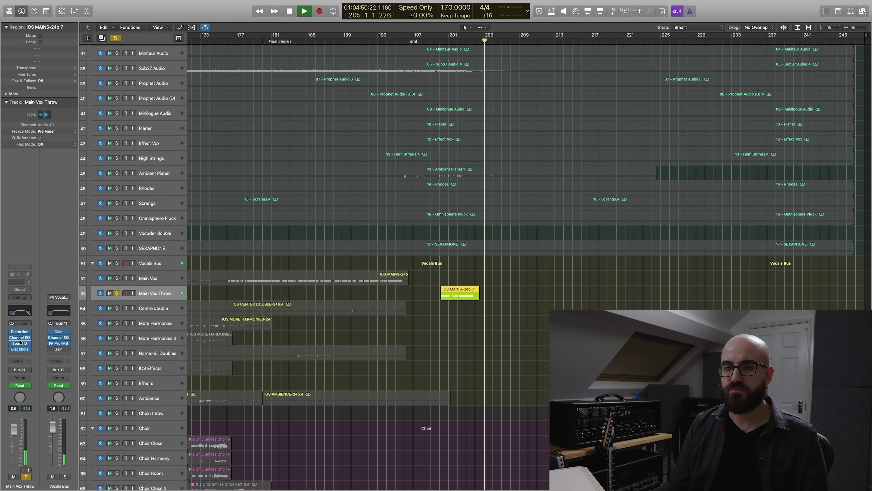
mouse_move(21, 332)
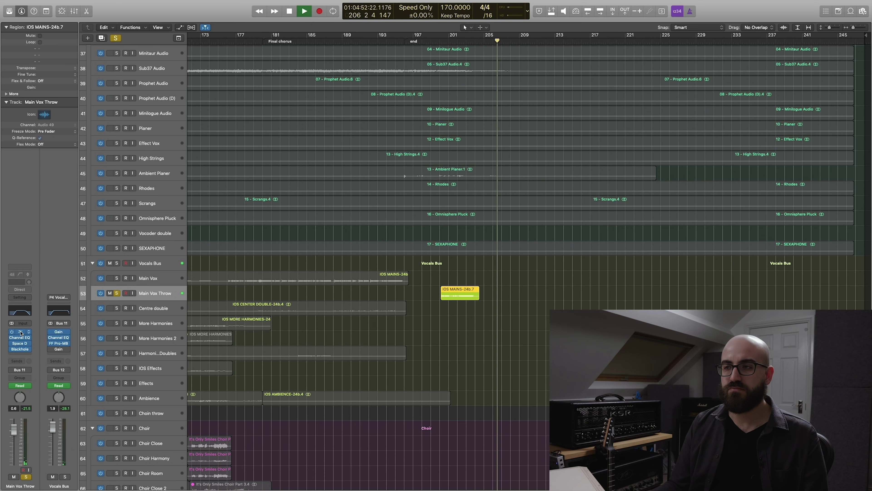
key("space")
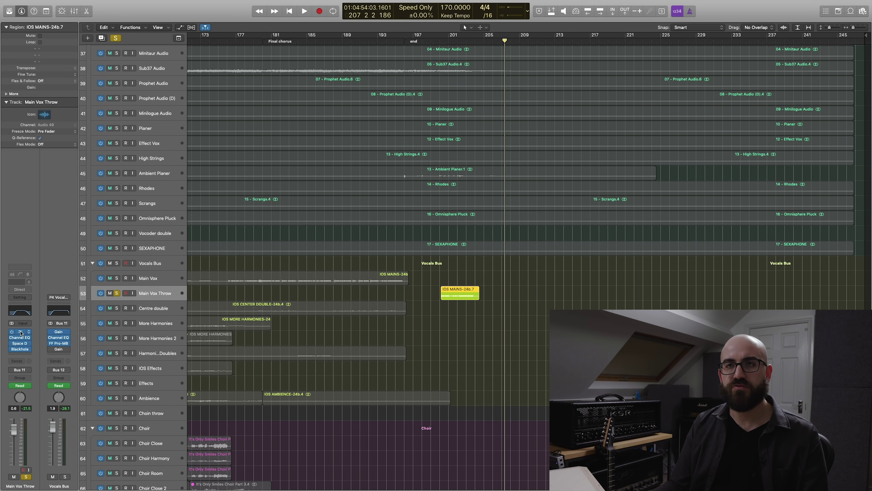
Step: Look over the Distortion and Channel EQ on Main Vox Throw, closing each one
left_click(21, 333)
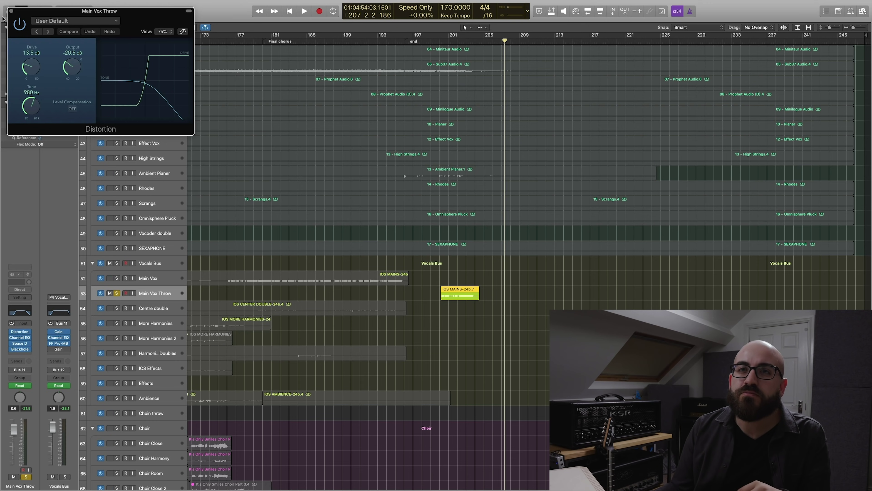
left_click(11, 11)
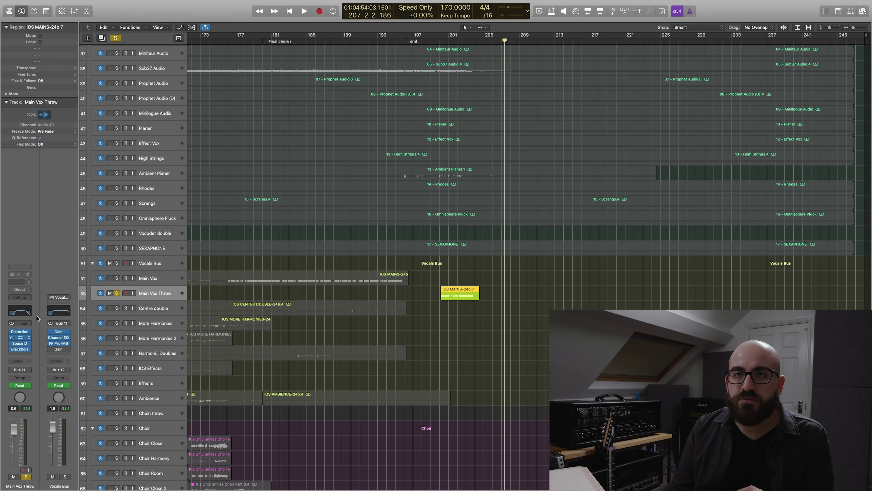
left_click(20, 310)
left_click(12, 11)
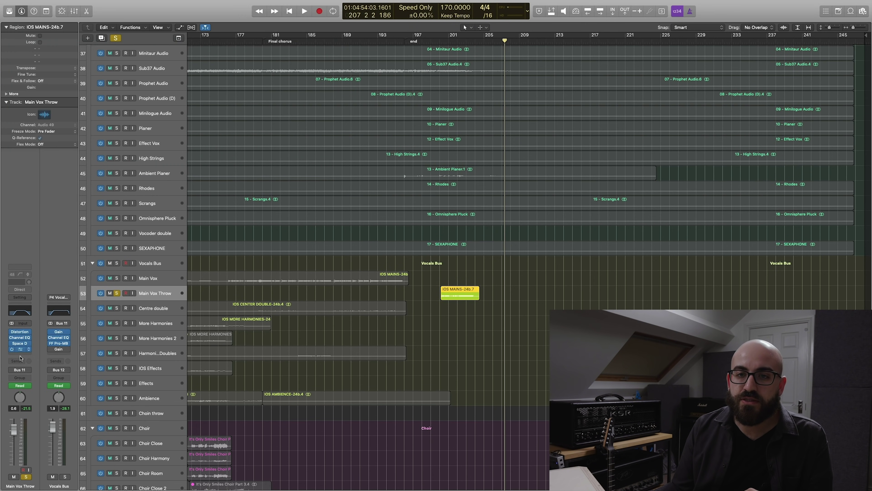
Step: Open Space Designer on Main Vox Throw, bypass Blackhole, audition the wet level at 0.0 dB, set it to -19.0 dB, and close Space Designer
left_click(20, 343)
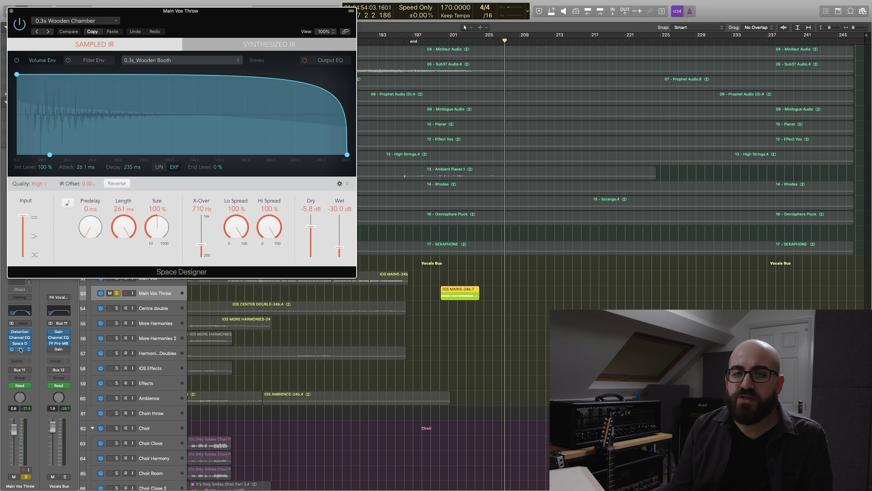
key("super+w")
key("space")
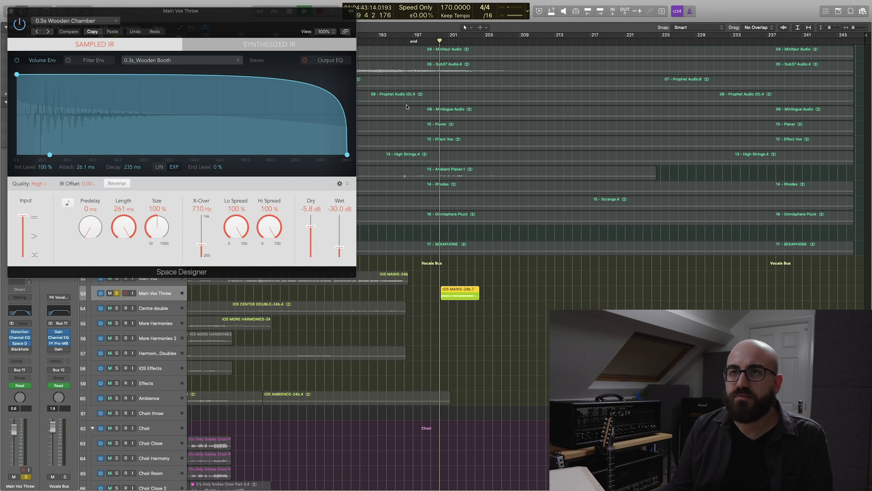
left_click(337, 244)
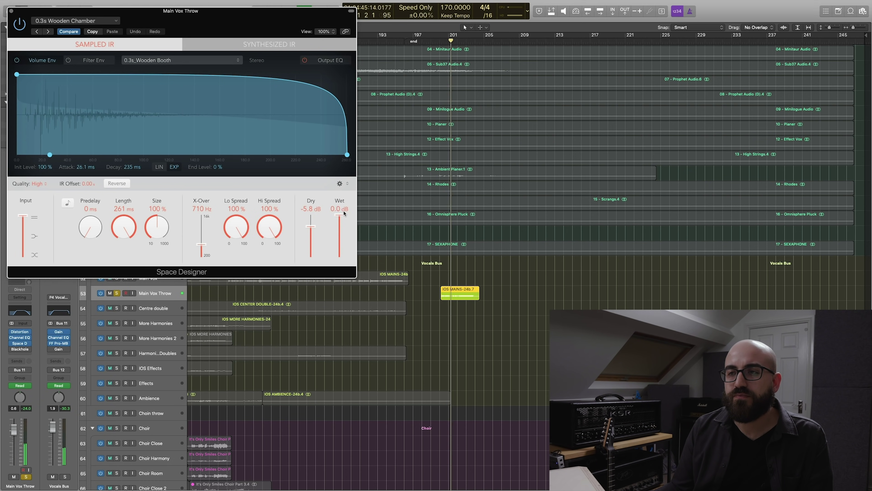
left_click_drag(338, 244, 339, 242)
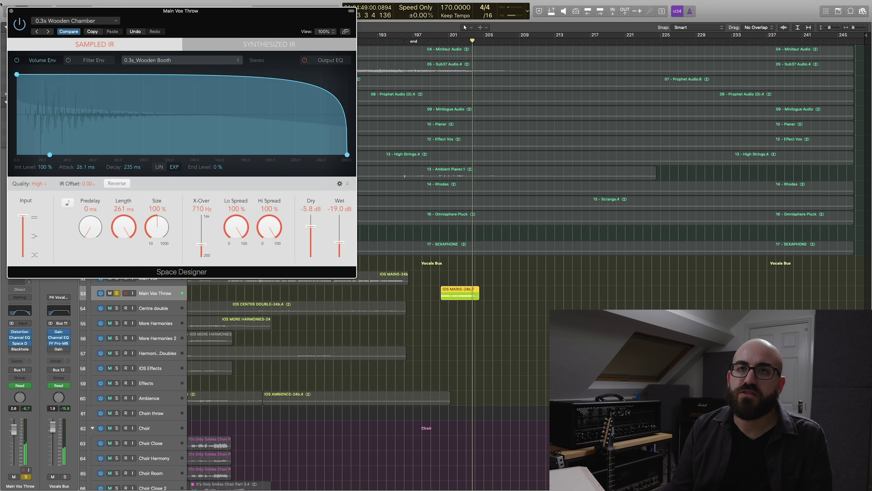
left_click(11, 11)
Step: Open and turn on Blackhole on Main Vox Throw, and play the throw from bar 200
left_click(439, 42)
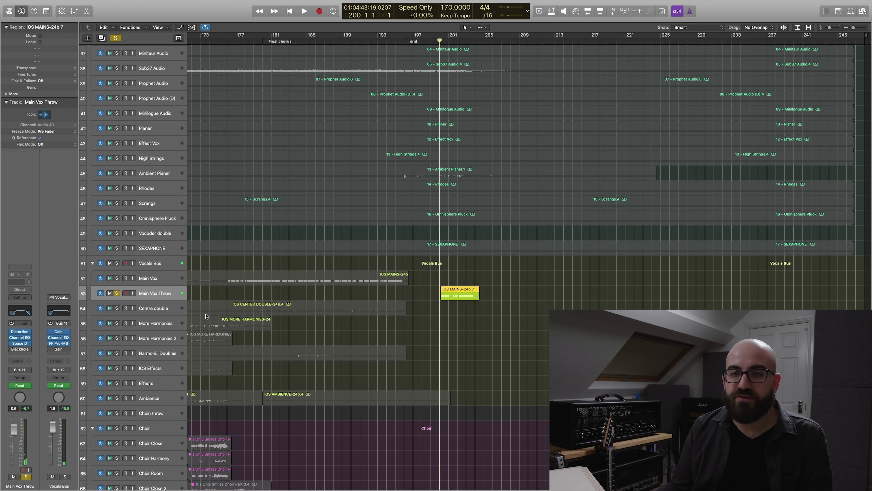
left_click(21, 349)
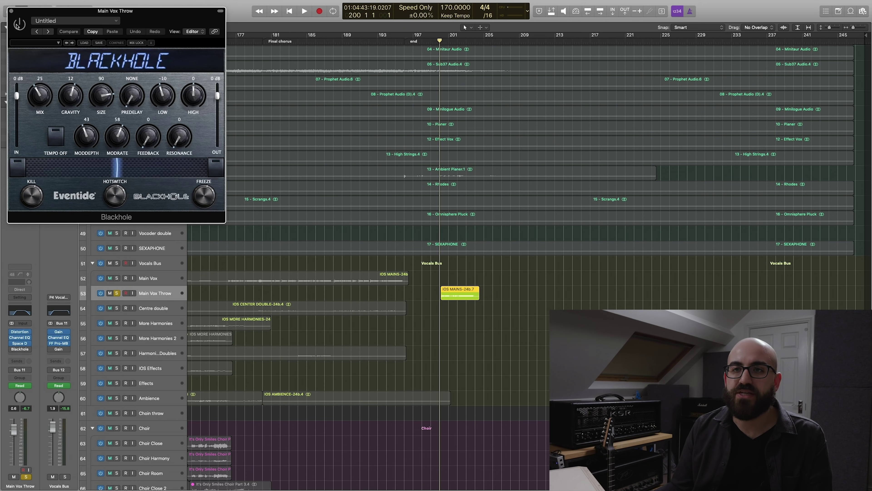
key("space")
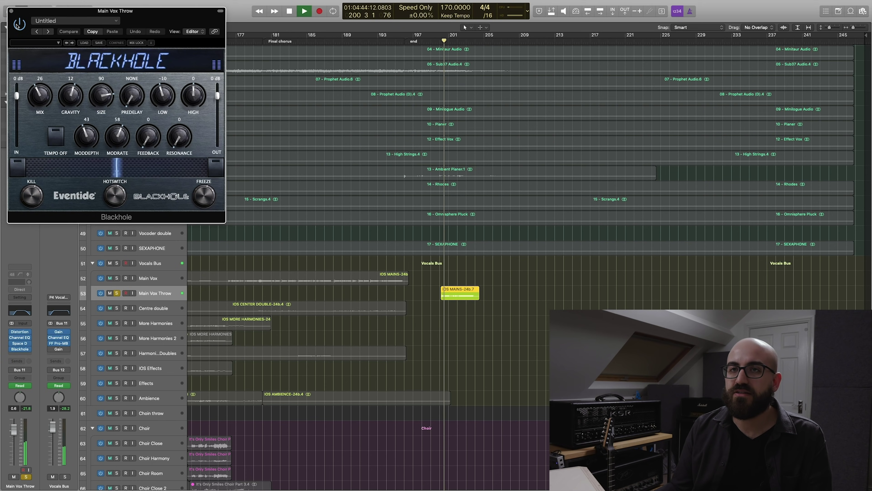
left_click_drag(48, 87, 47, 82)
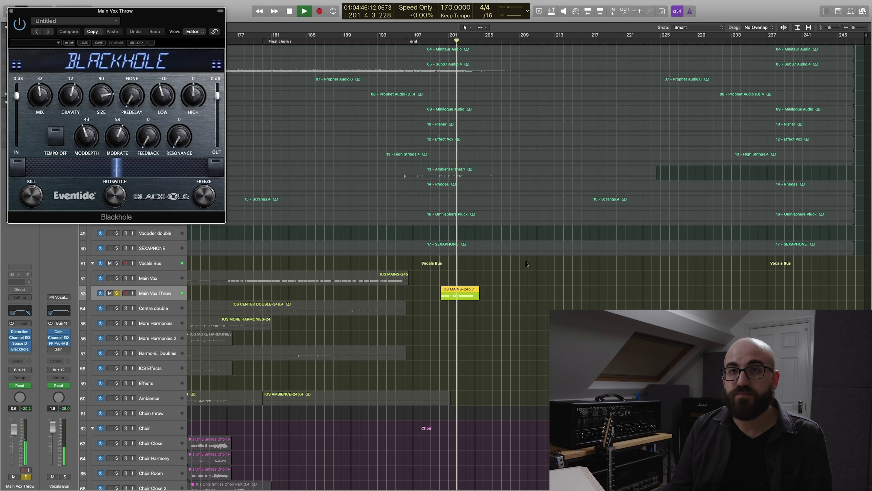
Step: Show the Blackhole Mix automation on the Main Vox Throw track and replay the throw from bar 200
key("a")
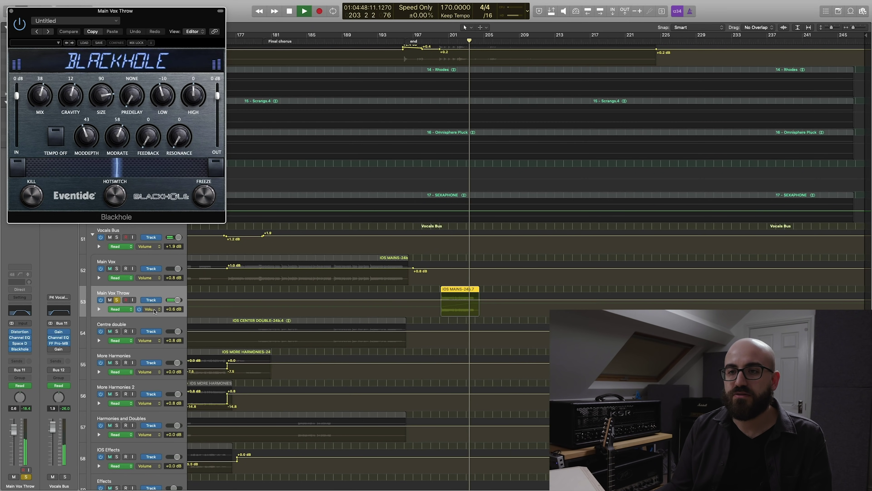
left_click(149, 309)
left_click(170, 312)
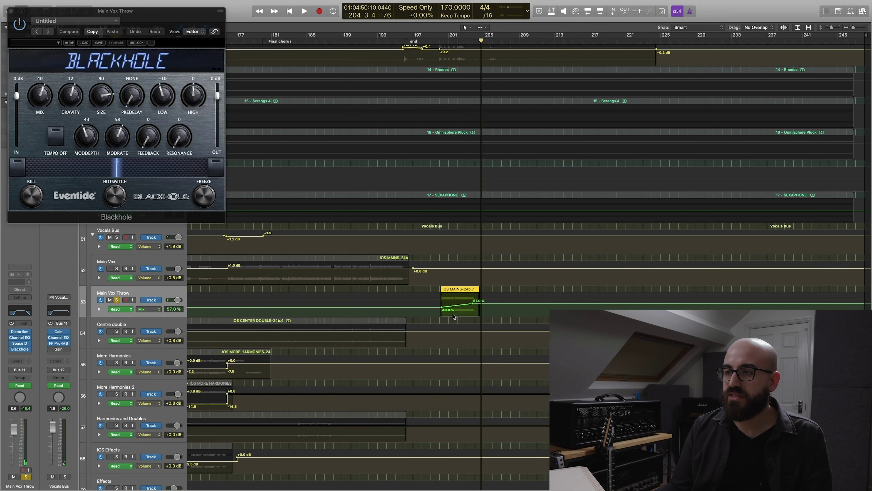
key("space")
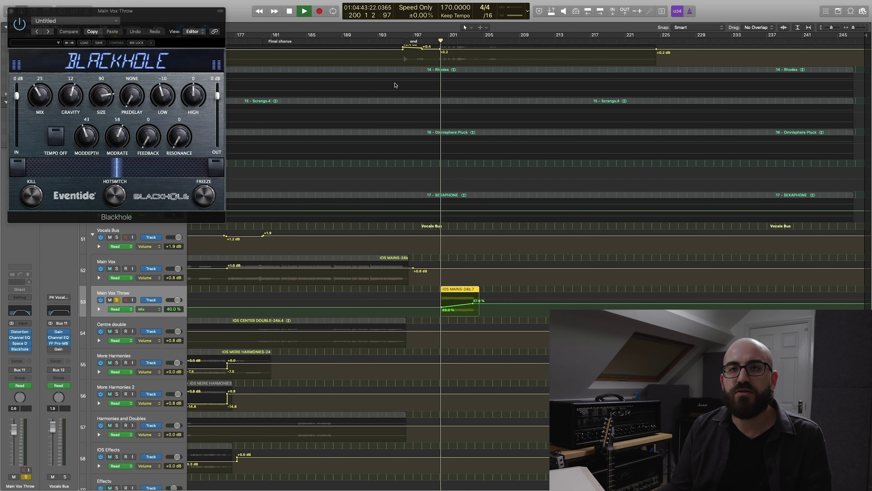
Step: Close Blackhole, hide the track automation and turn off the solo on Main Vox Throw
key("super+Up")
left_click(12, 12)
key("super+Left")
key("super+Left")
key("super+Left")
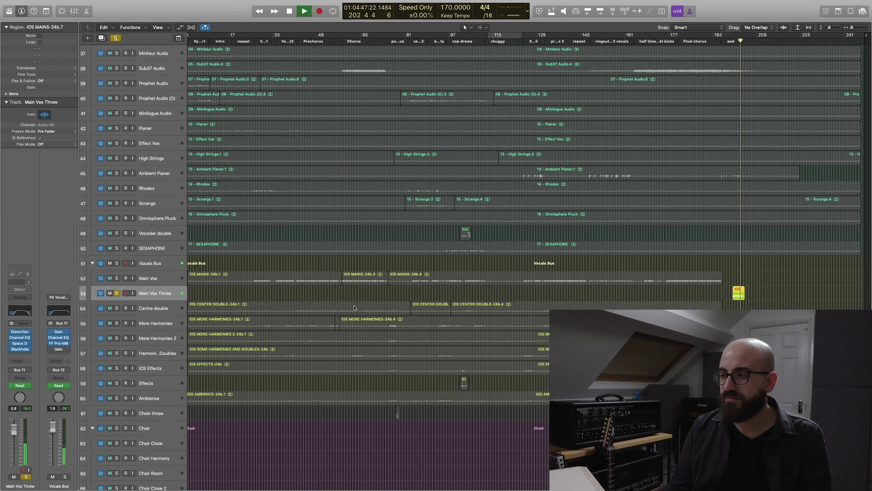
scroll(354, 307, "down", 3)
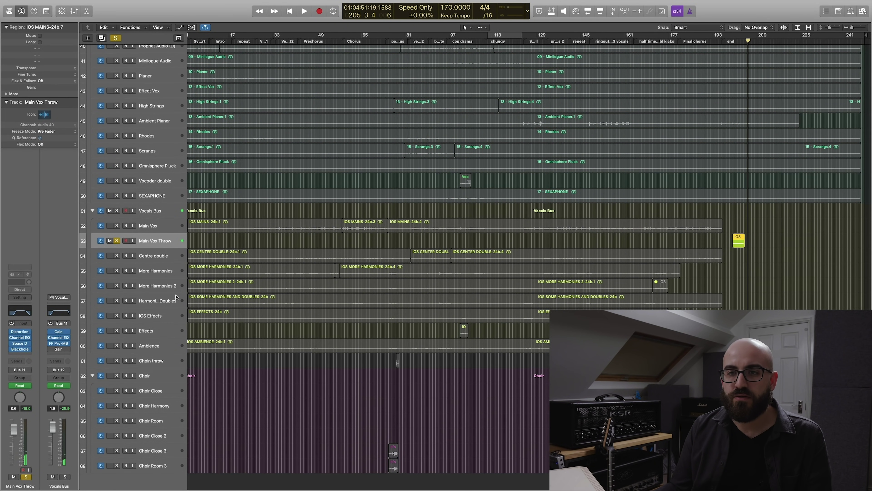
left_click(115, 242)
scroll(362, 369, "up", 5)
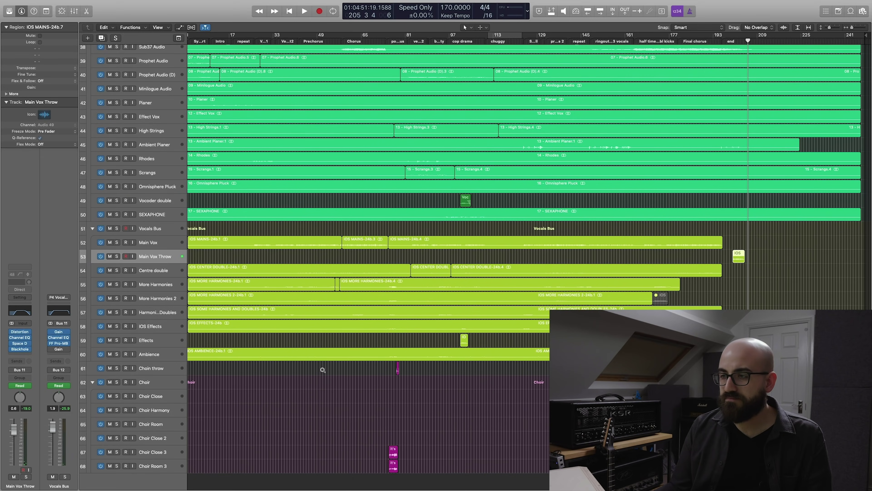
Step: Find the Choir tracks, look over FF Pro-MB on Choir Close and close it, and open that track's FF Pro-C 2
scroll(362, 369, "up", 1)
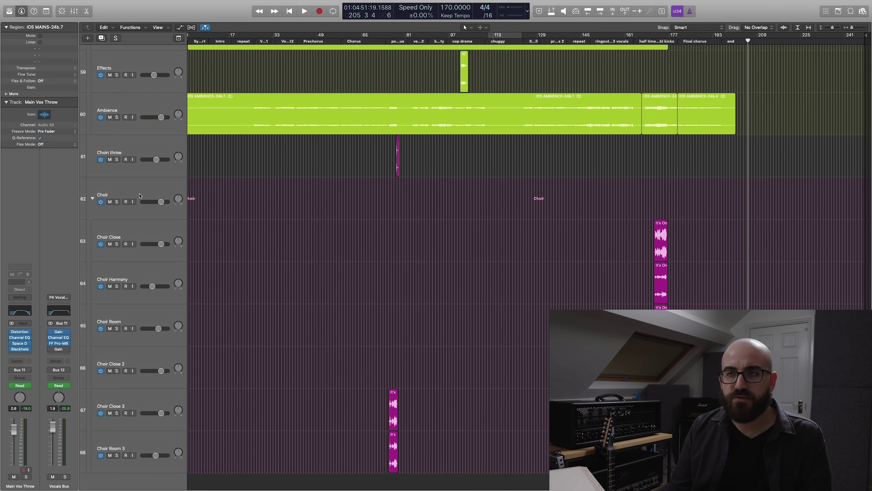
left_click(152, 193)
key("super+Right")
key("super+Right")
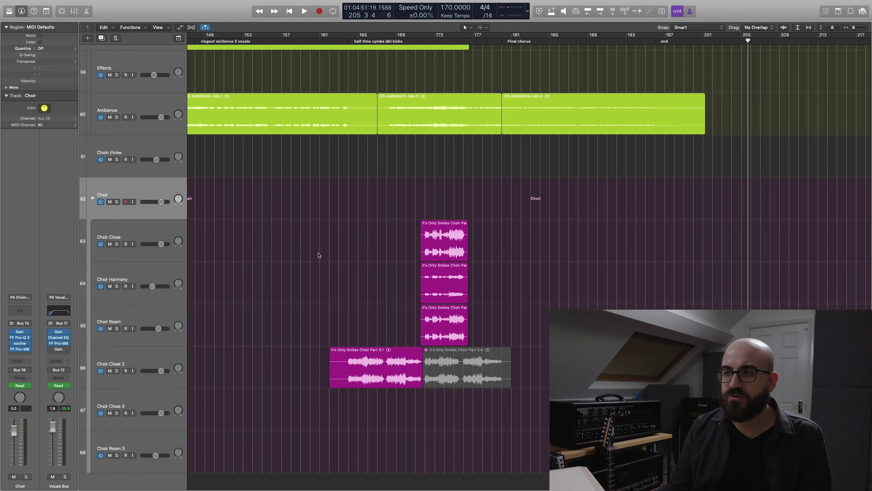
scroll(319, 255, "left", 10)
left_click(140, 253)
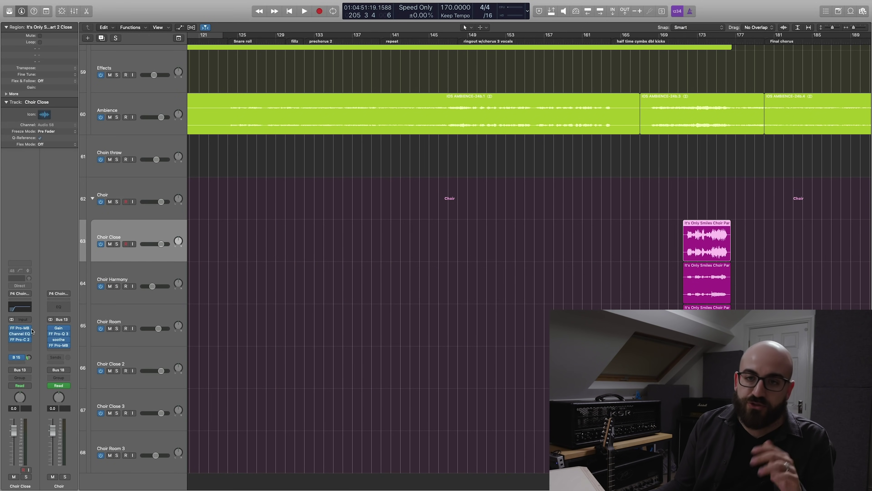
left_click(29, 328)
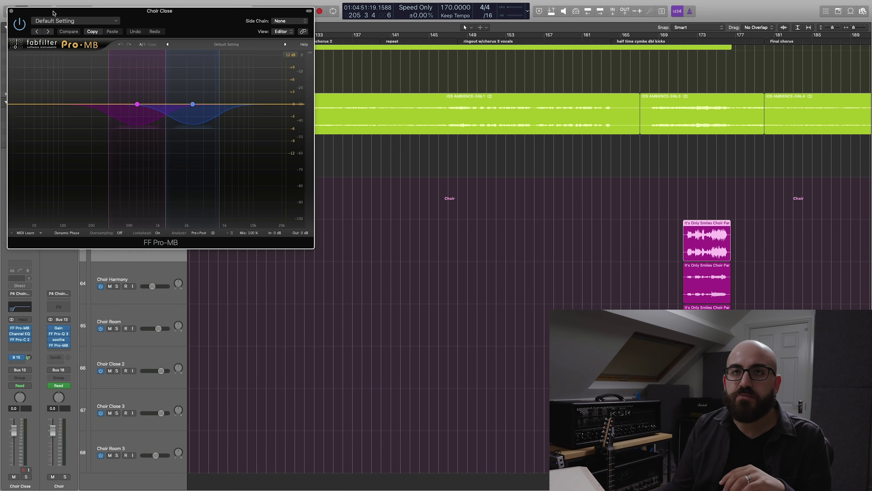
left_click(11, 11)
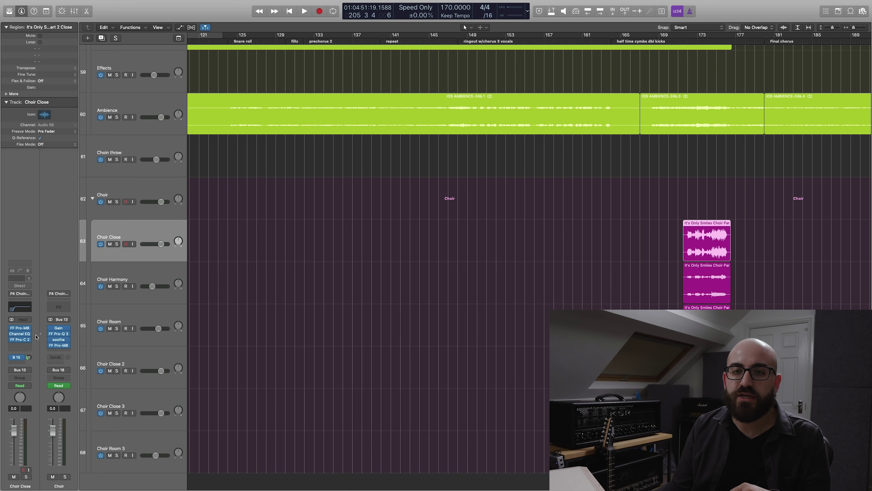
left_click(20, 342)
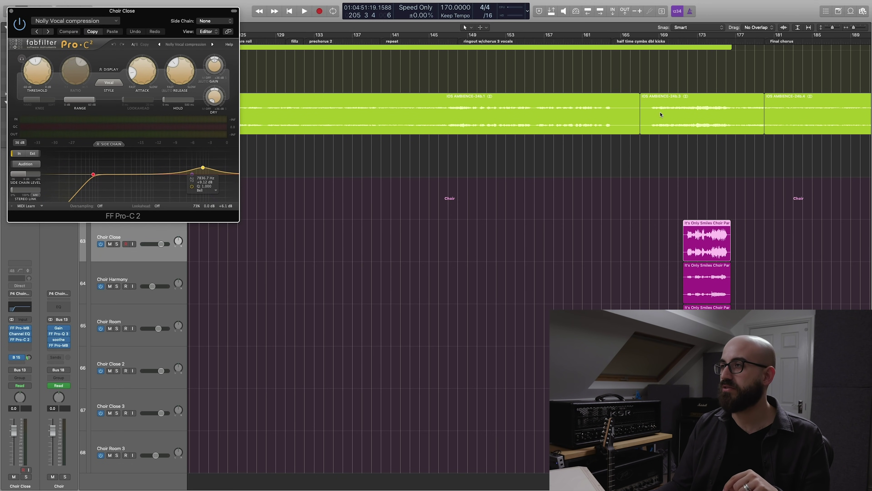
Step: Solo Choir Close and play it from bar 172 with its compressor in view
left_click(688, 35)
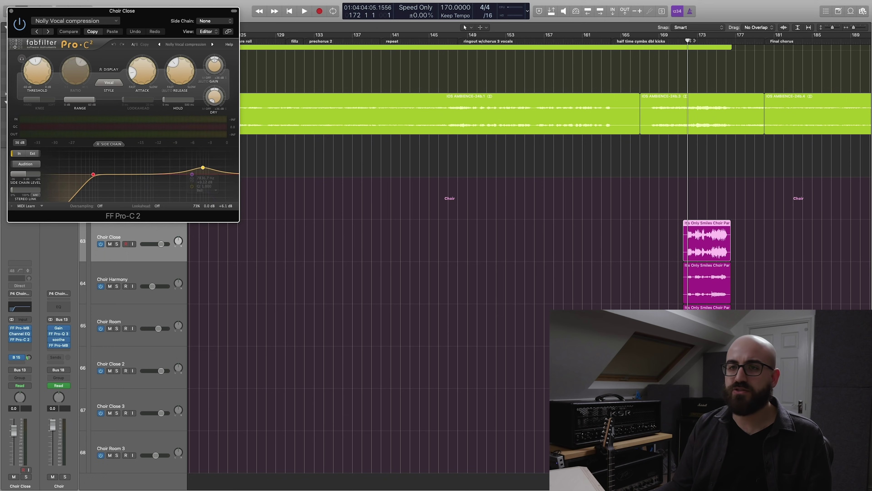
left_click(117, 244)
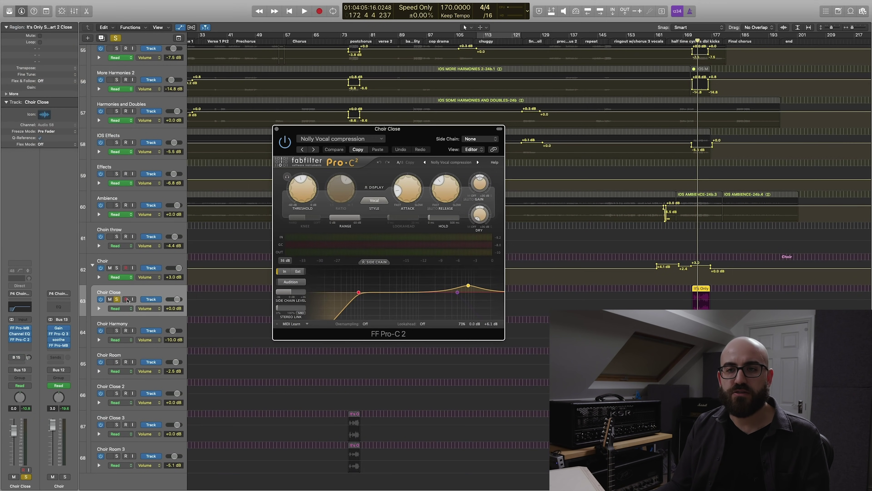
key("super+Right")
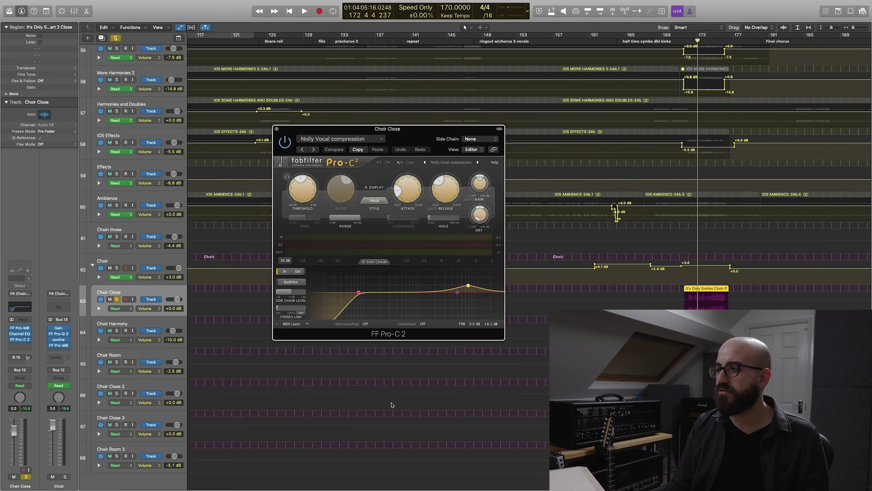
key("space")
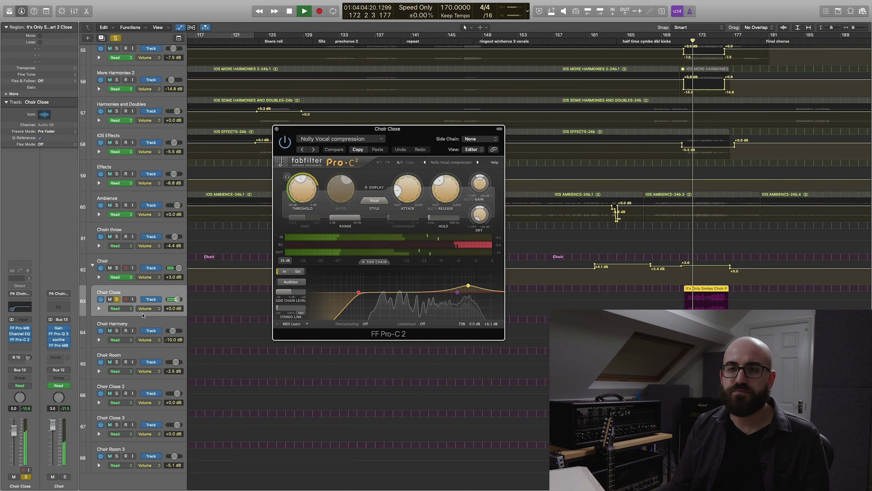
Step: Audition Choir Harmony, Choir Room and Choir Close 2 in solo one after another, stop playback and clear the solo
left_click(117, 330, "alt")
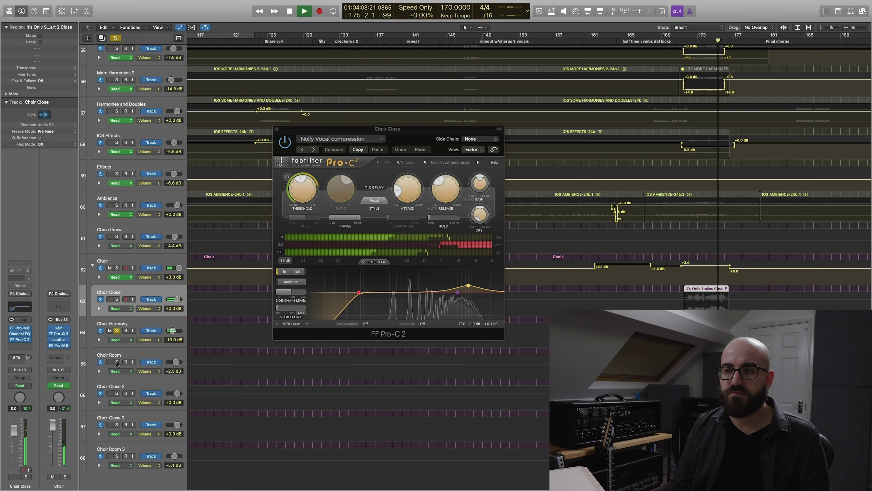
left_click(117, 362, "alt")
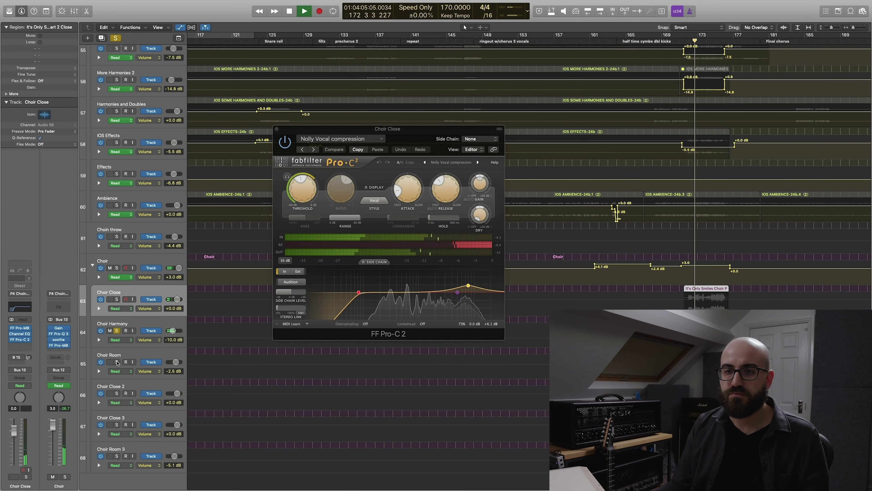
left_click(117, 393, "alt")
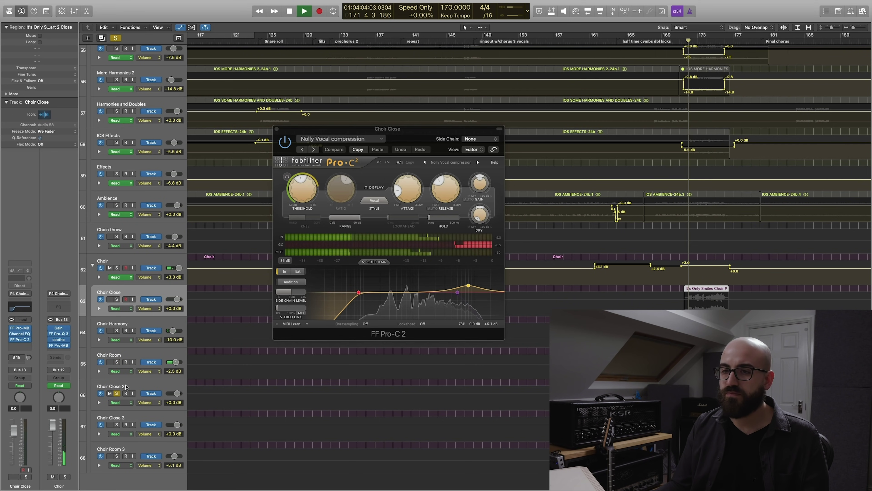
key("space")
left_click(117, 394)
Step: Compare the plug-in chains of Choir Room, Choir Harmony and Choir Close, closing the FF Pro-C 2 window
left_click(127, 350)
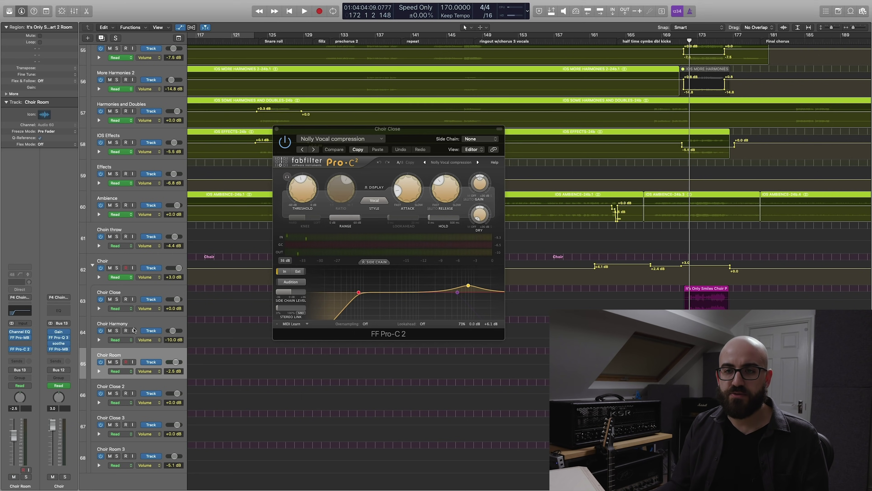
left_click(137, 321)
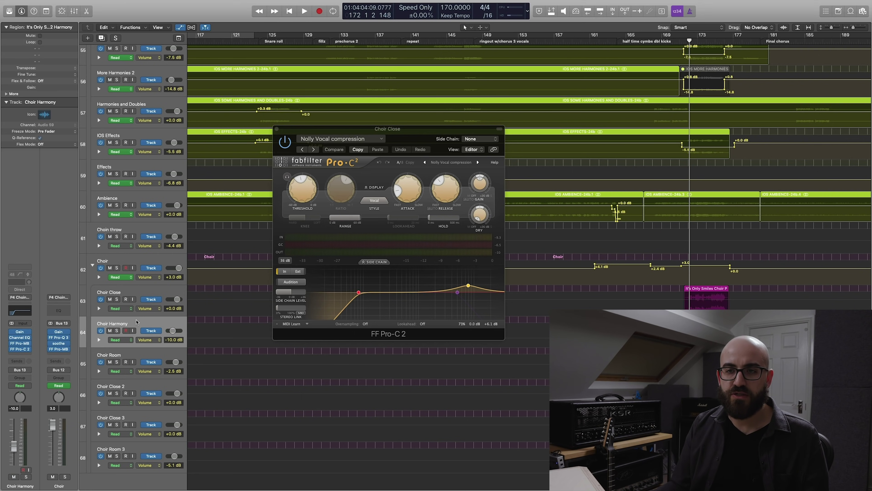
left_click(99, 294)
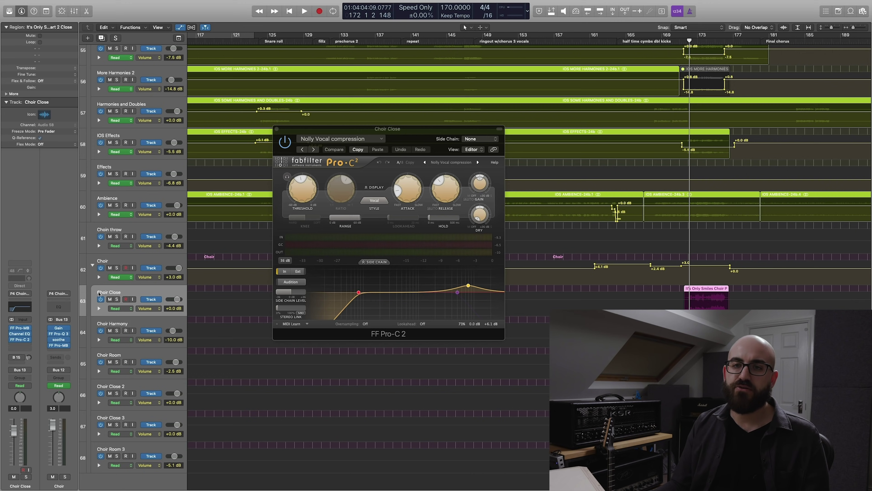
left_click(277, 130)
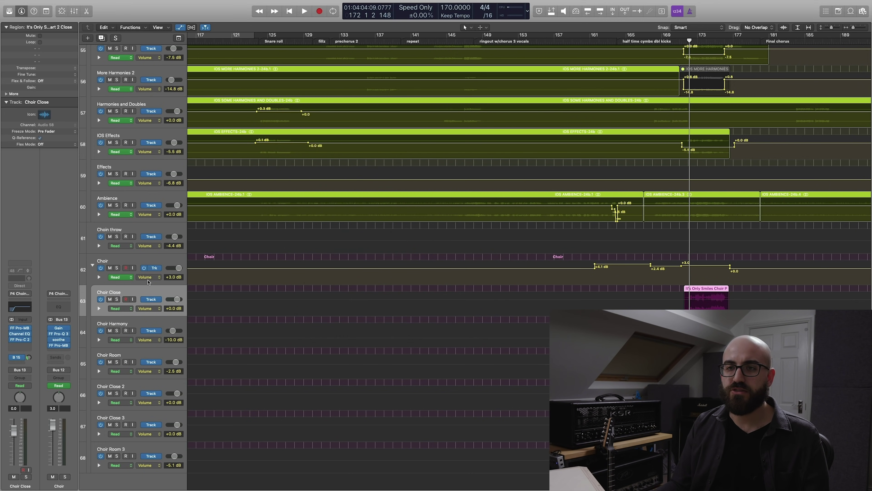
key("Down")
key("Down")
key("Up")
key("Up")
key("Down")
key("Down")
key("Up")
key("Up")
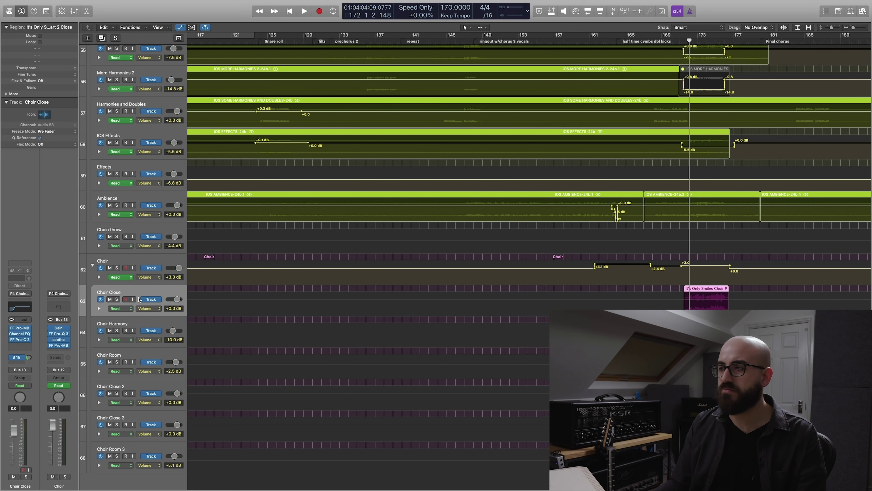
Step: Solo and play Choir Close, follow its Bus 15 send to Choir Verb, and look over the FF Pro-R reverb there before closing it
left_click(117, 299)
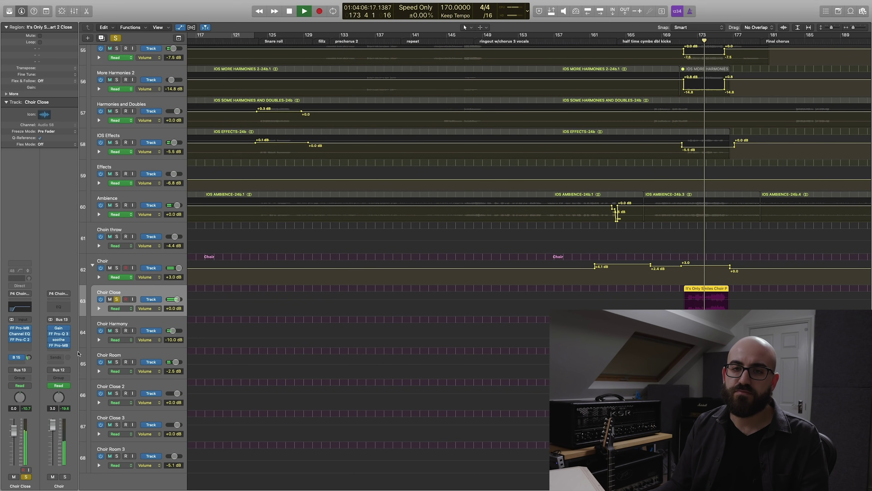
left_click(21, 357)
left_click(63, 345)
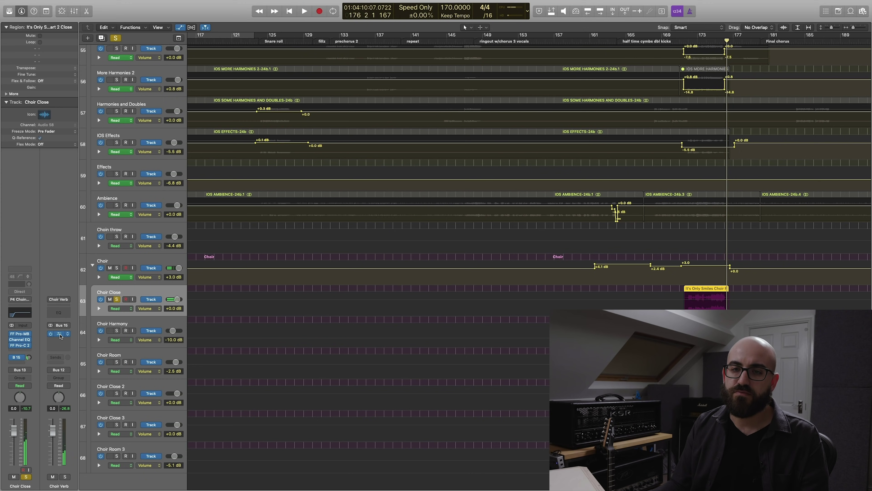
left_click_drag(148, 11, 360, 112)
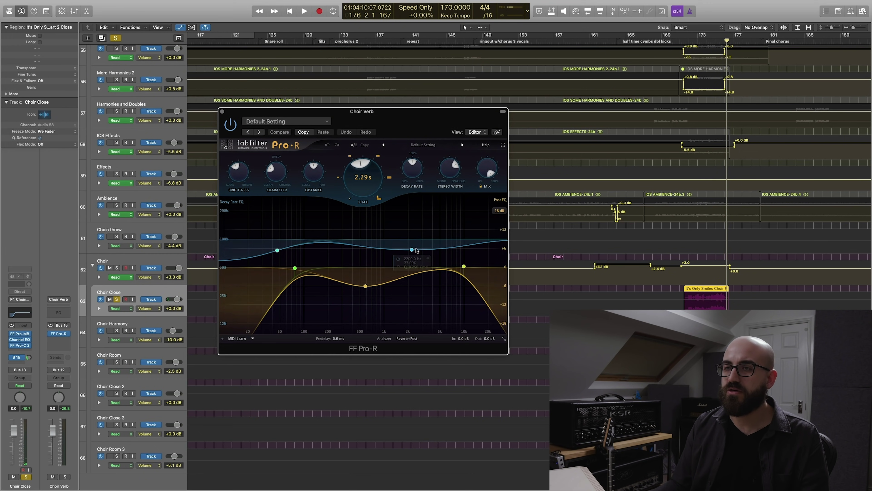
left_click(222, 112)
Step: Examine the volume automation across the whole arrangement, from the choir up to the drums and back
key("super+Left")
key("super+Left")
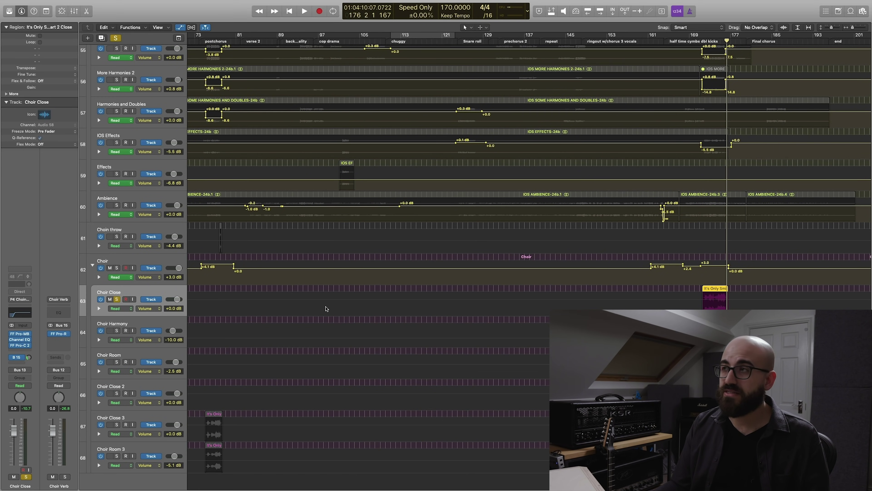
key("super+Left")
scroll(326, 308, "up", 3)
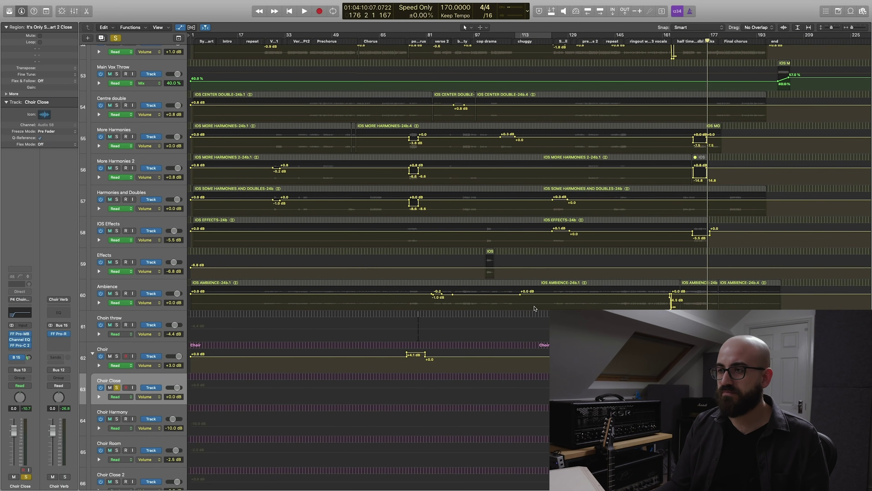
scroll(471, 309, "up", 18)
scroll(470, 309, "up", 9)
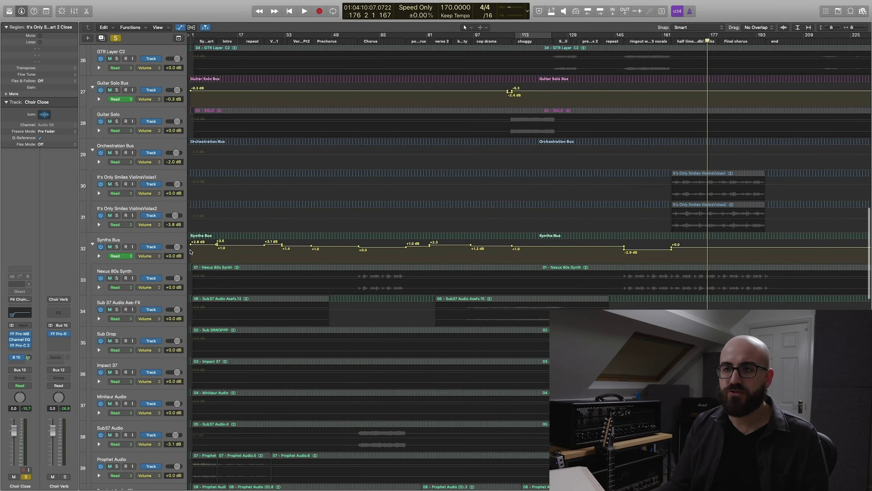
scroll(354, 258, "up", 18)
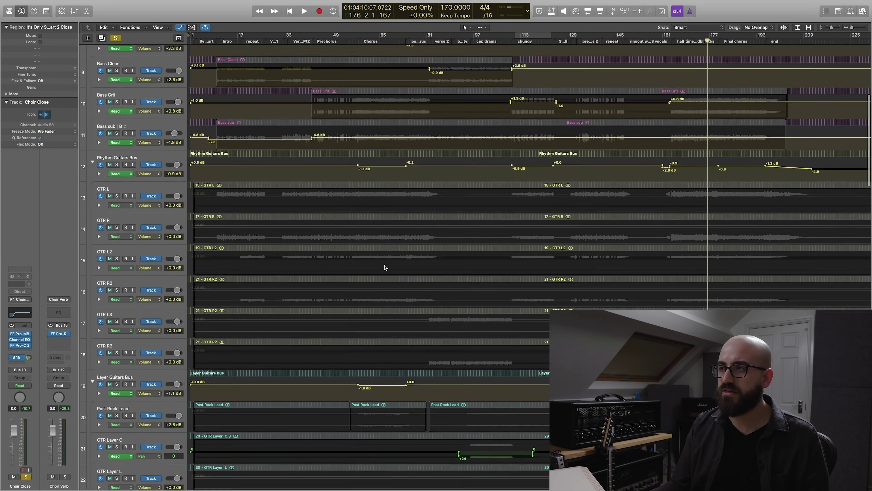
scroll(384, 267, "up", 7)
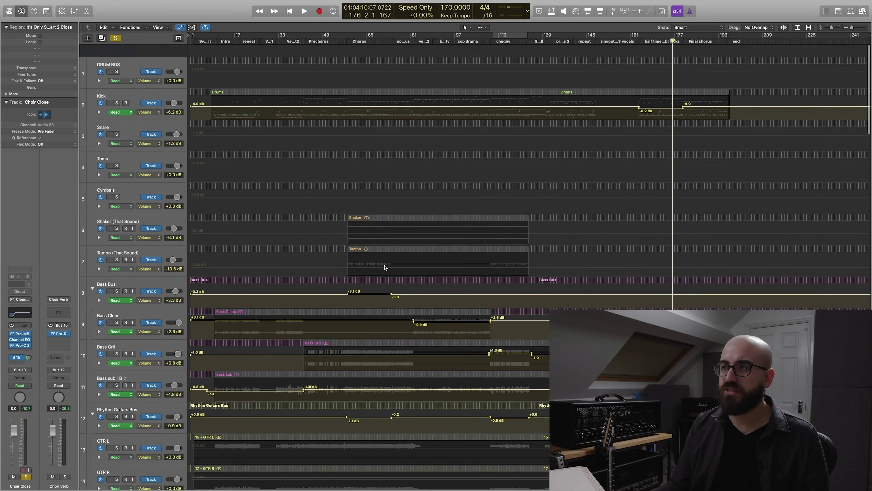
scroll(384, 267, "down", 20)
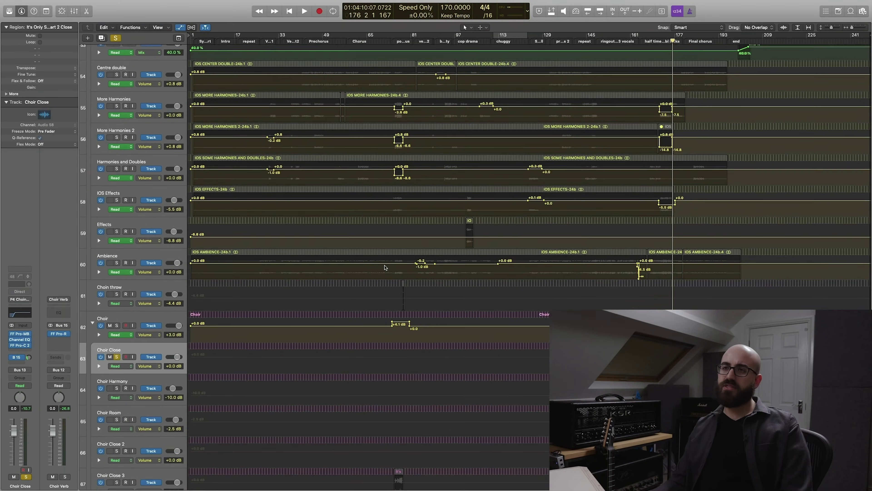
Step: Hide the track automation and clear all active solos
key("a")
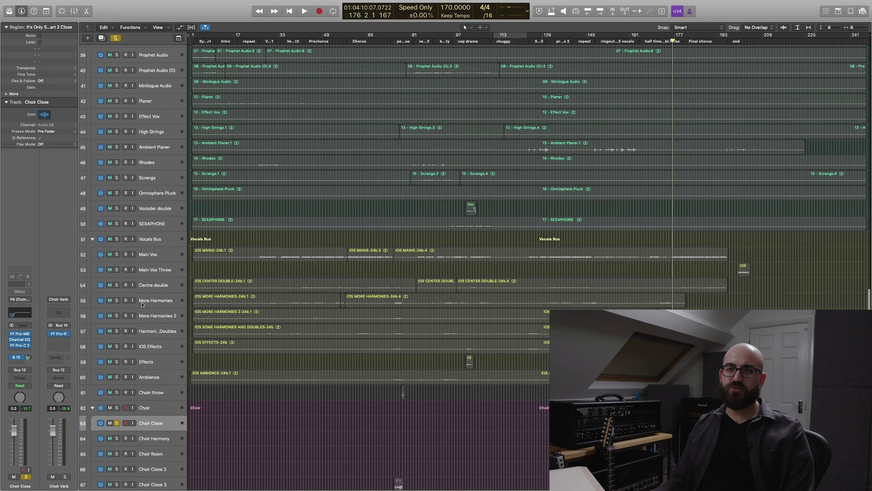
left_click(115, 38)
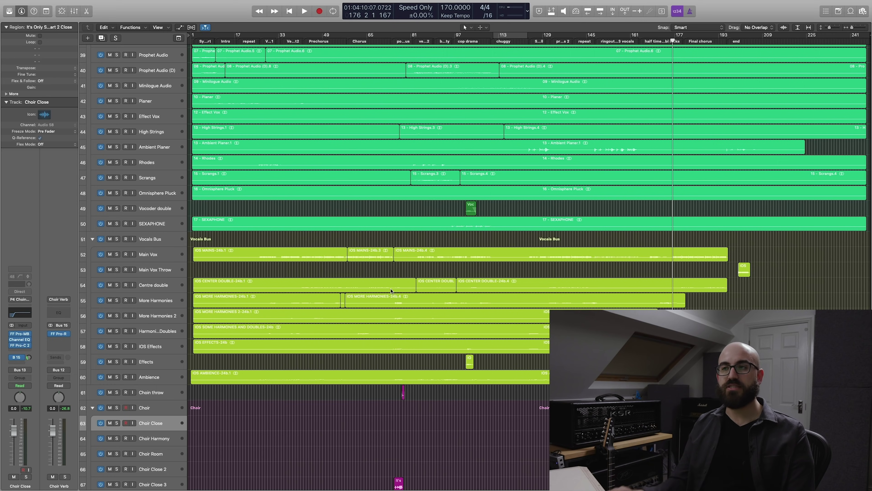
scroll(480, 318, "up", 15)
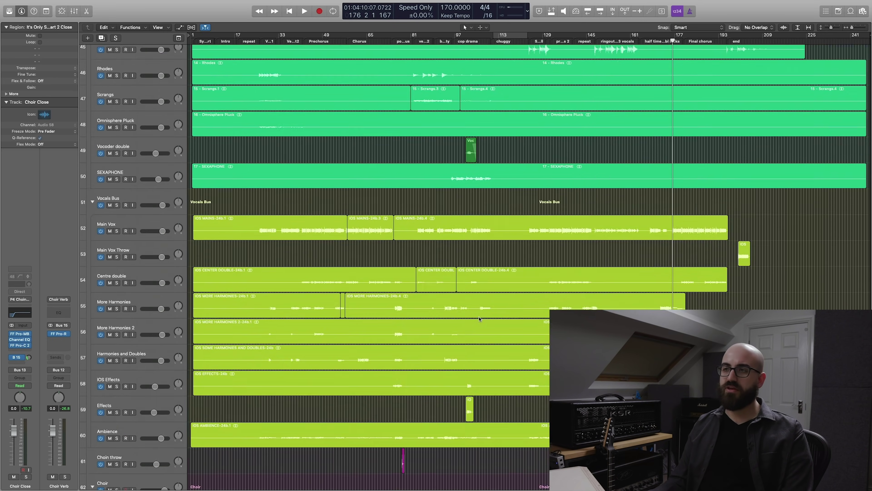
Step: Show the track automation again and review the volume moves on the bass and rhythm guitar tracks
key("a")
scroll(518, 298, "down", 2)
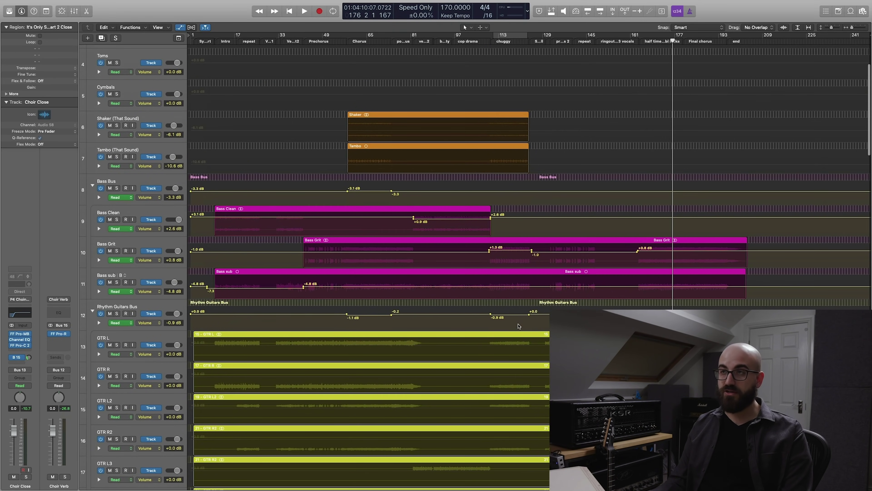
scroll(517, 327, "down", 6)
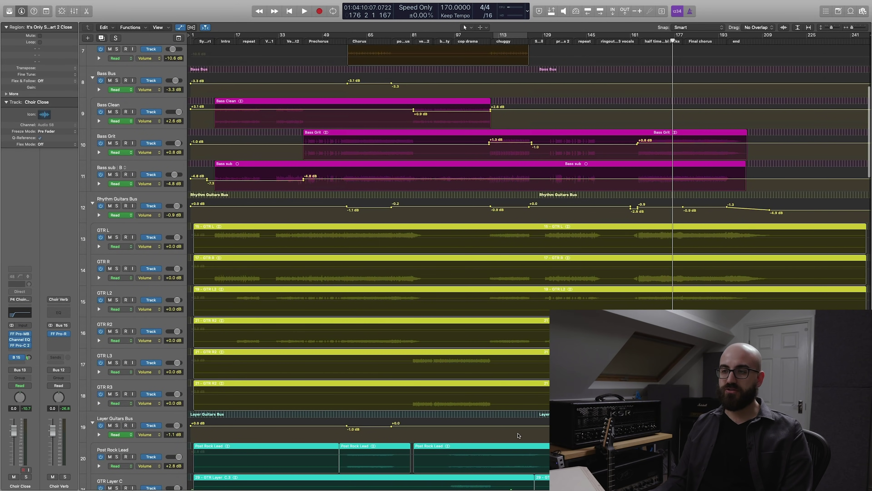
Step: Review the volume automation on the guitar, solo, synth and vocal tracks, then hide the track automation
scroll(518, 436, "down", 4)
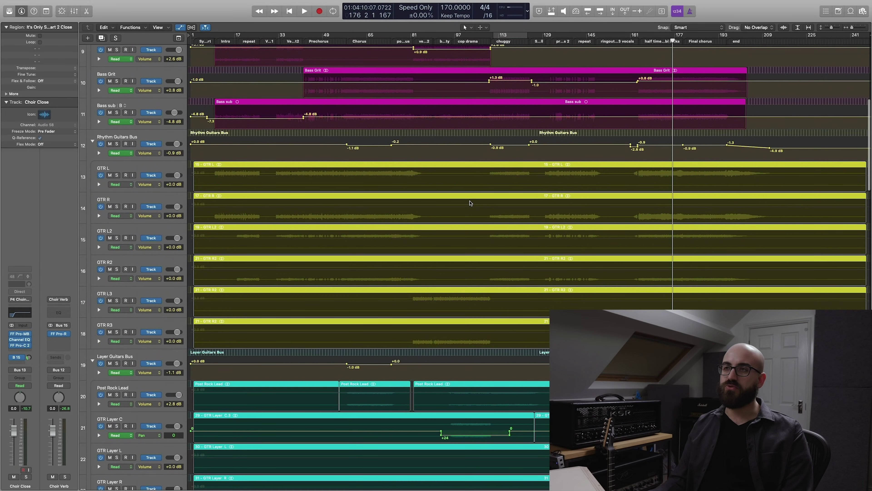
scroll(470, 202, "up", 6)
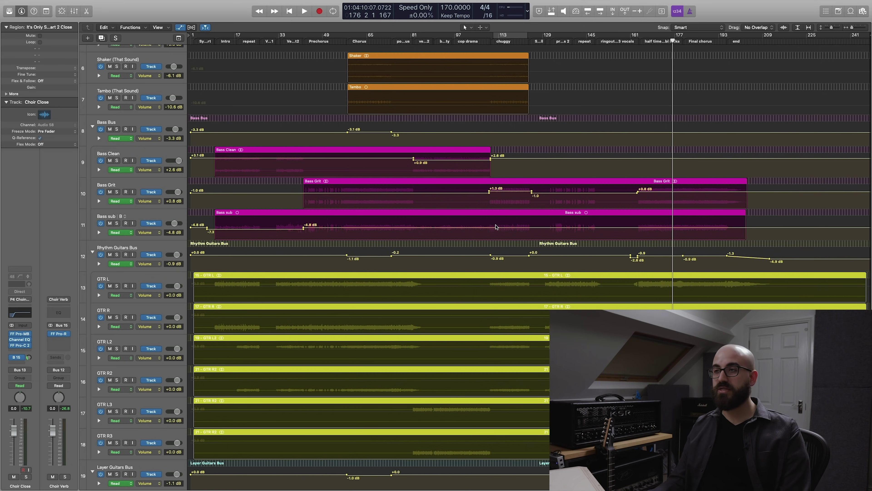
scroll(454, 205, "down", 20)
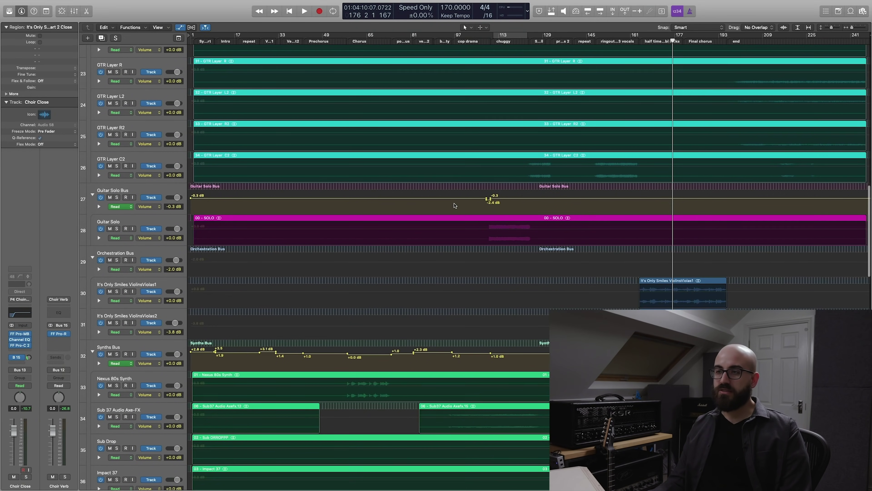
scroll(337, 156, "up", 3)
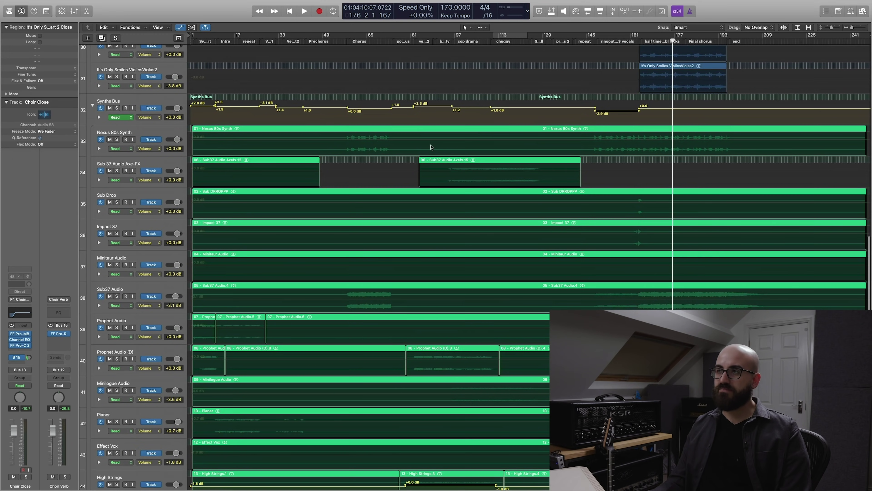
scroll(431, 147, "down", 15)
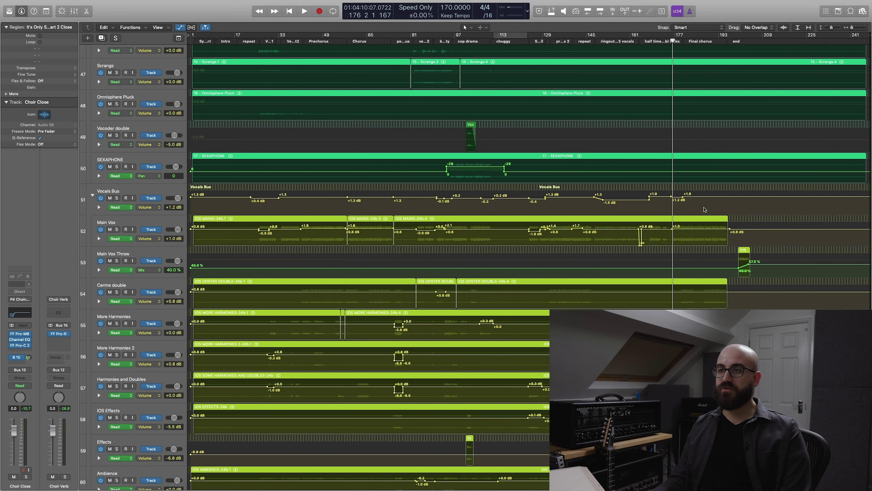
key("a")
scroll(535, 238, "down", 3)
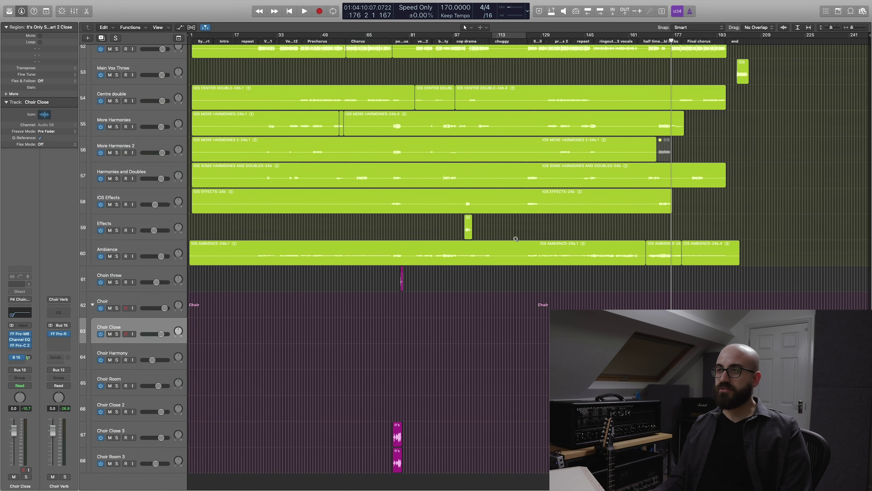
Step: Look over the VBC FG-Red and FG-Grey compressors on the instrumental bus in the mixer, closing FG-Grey and keeping FG-Red open
left_click(516, 238, "ctrl+alt")
key("x")
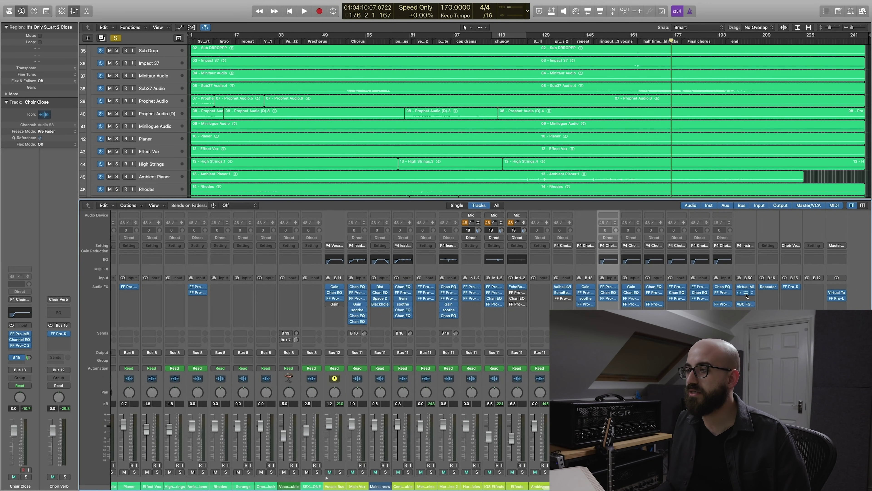
left_click(747, 305)
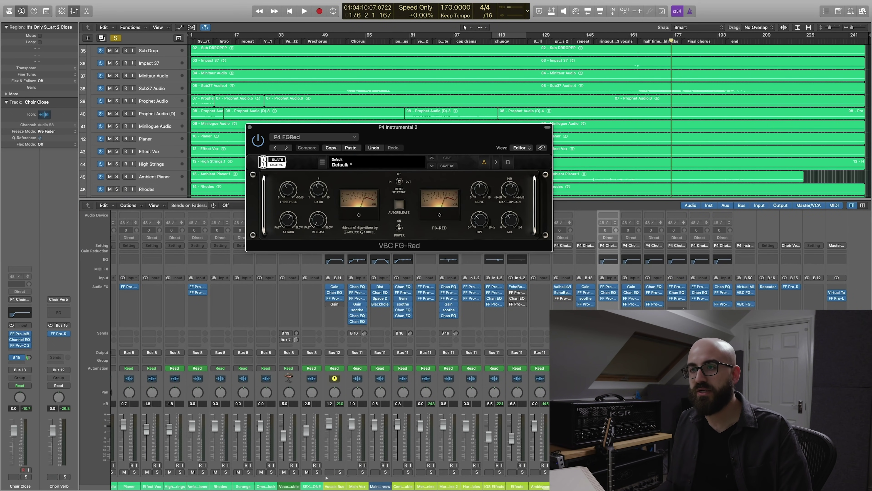
left_click(746, 293)
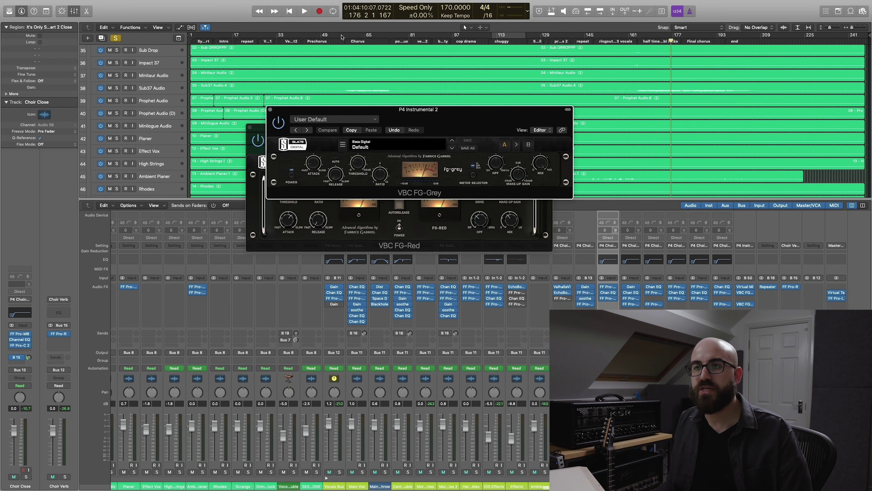
left_click(270, 110)
left_click_drag(401, 126, 398, 181)
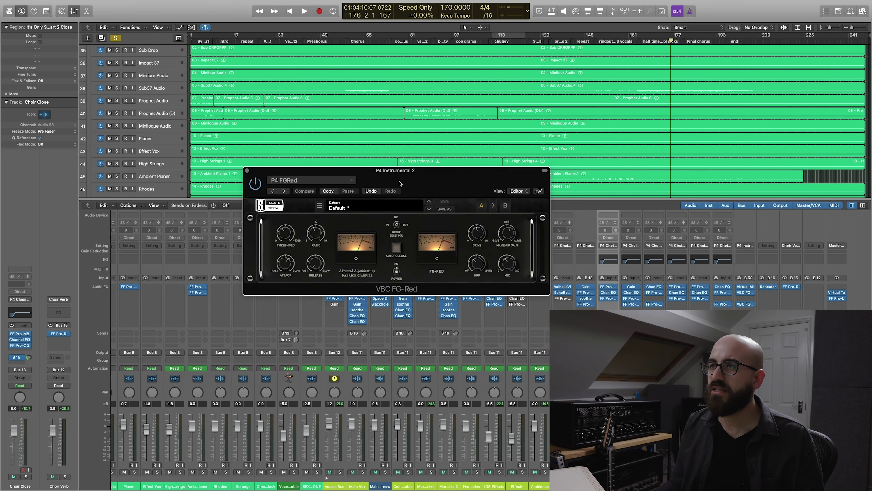
Step: Close the mixer, power off the VBC FG-Red compressor and play the mix from the start of the prechorus
scroll(522, 115, "up", 5)
key("x")
scroll(522, 114, "up", 15)
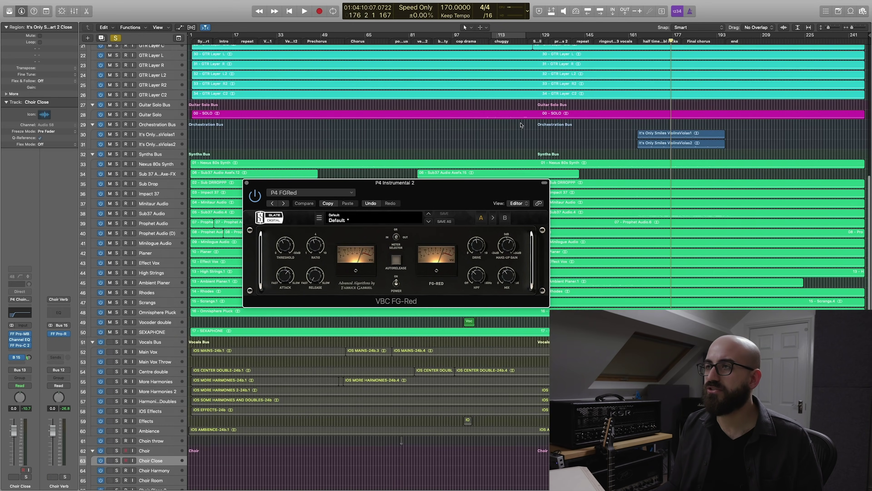
scroll(489, 89, "down", 3)
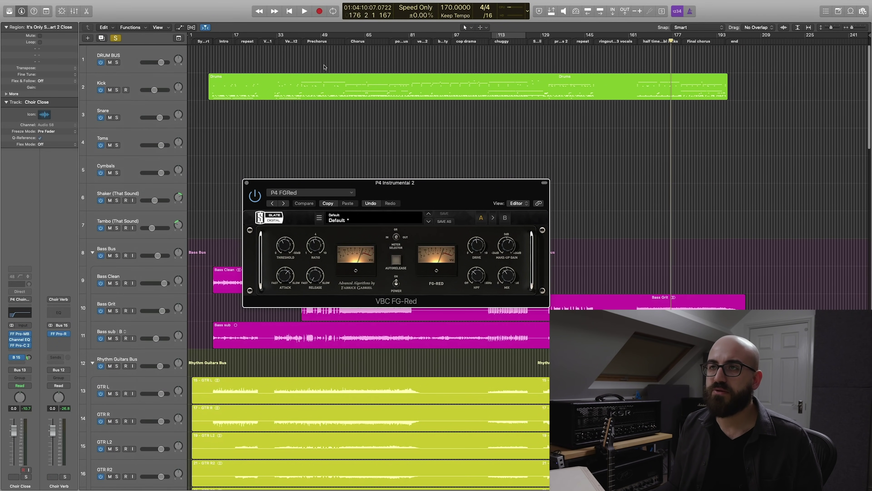
left_click(307, 40)
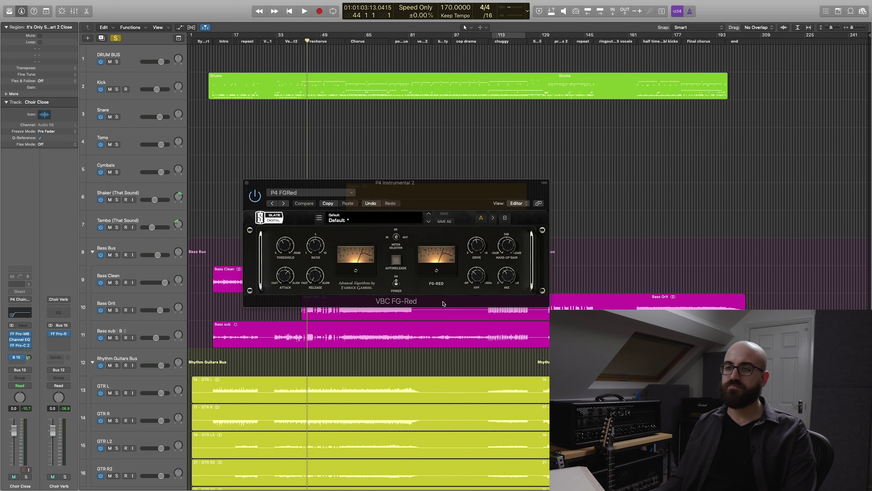
left_click(396, 284)
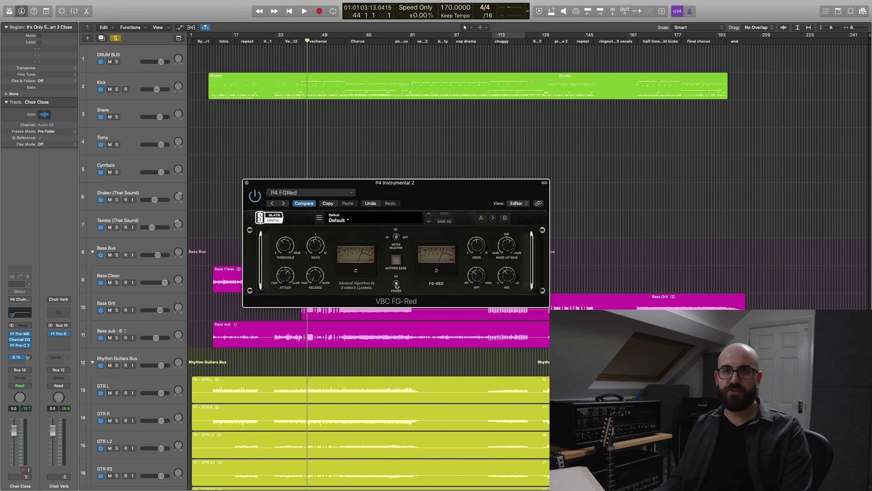
key("space")
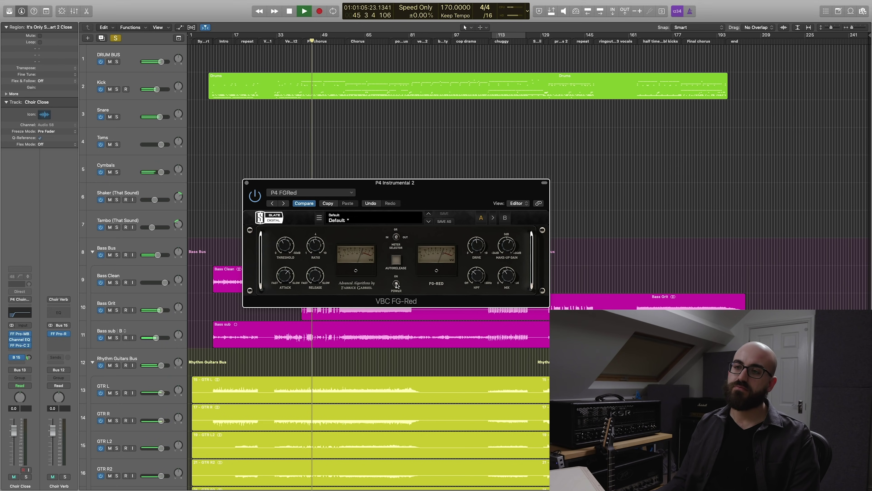
Step: Audition the instrumental mix with VBC FG-Red switched on and off during playback, checking its Mix amount
left_click(397, 285)
left_click(516, 283)
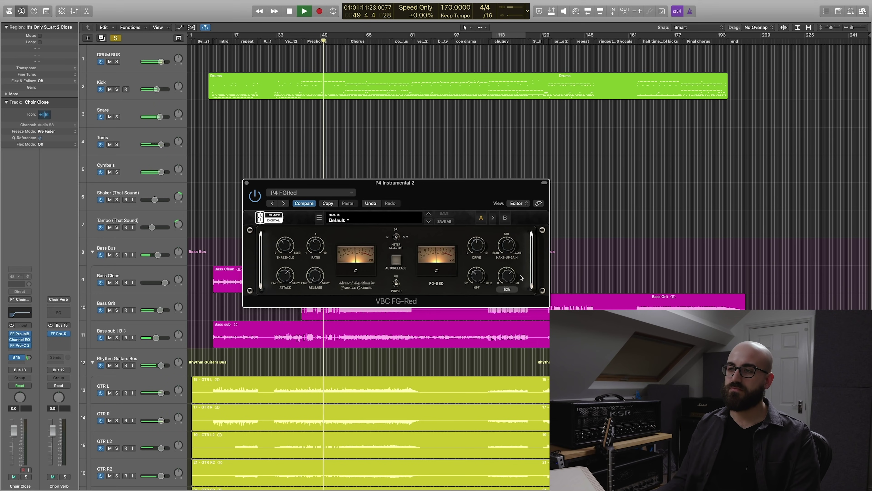
left_click_drag(513, 277, 516, 291)
left_click(397, 284)
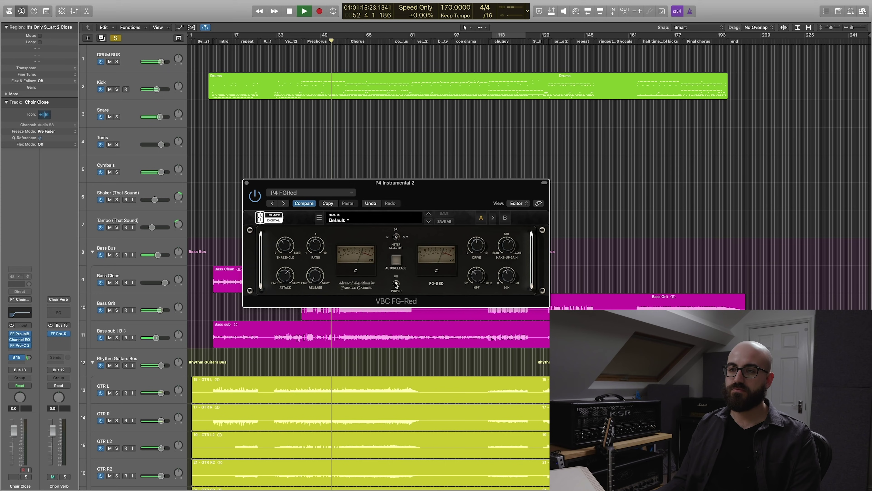
left_click(397, 283)
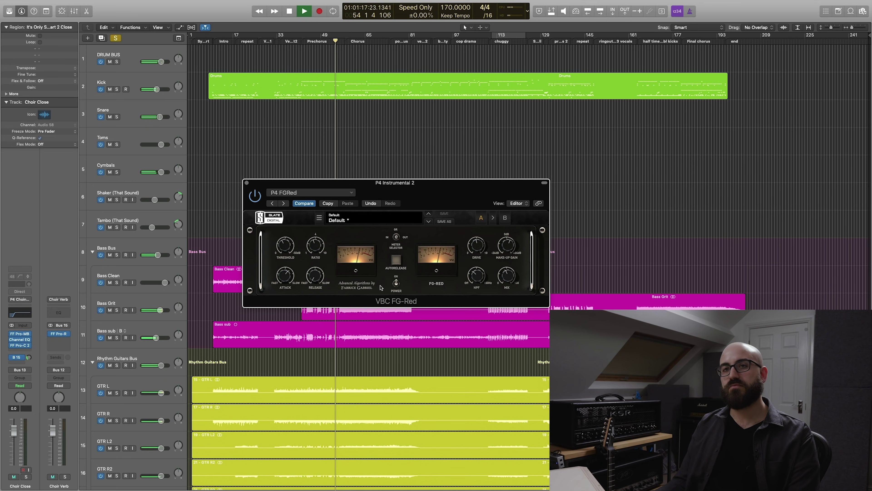
Step: Play the opening of the full song mix briefly and stop
key("space")
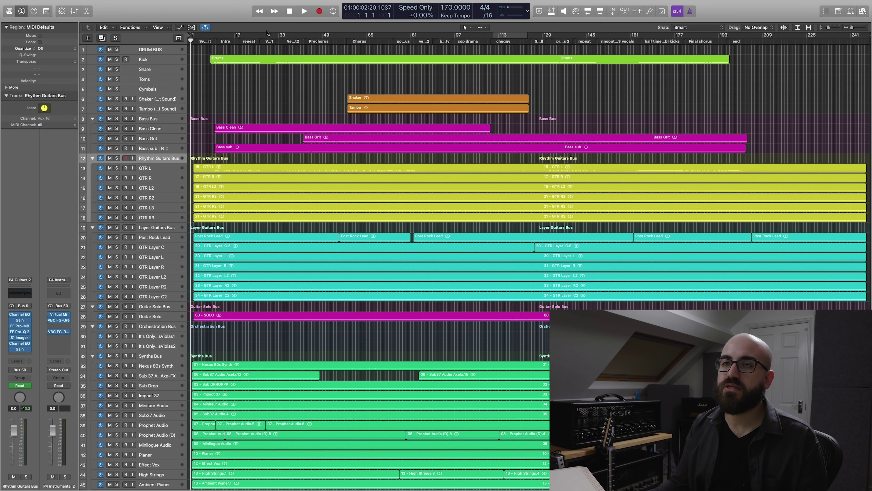
key("space")
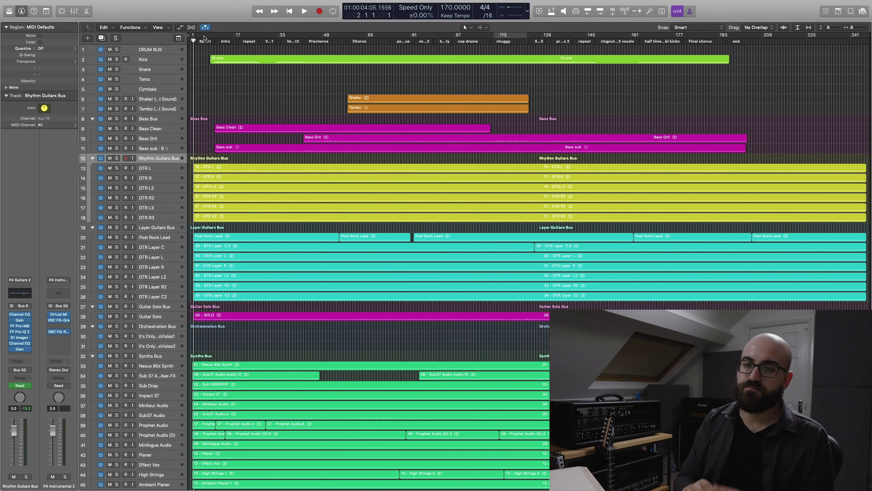